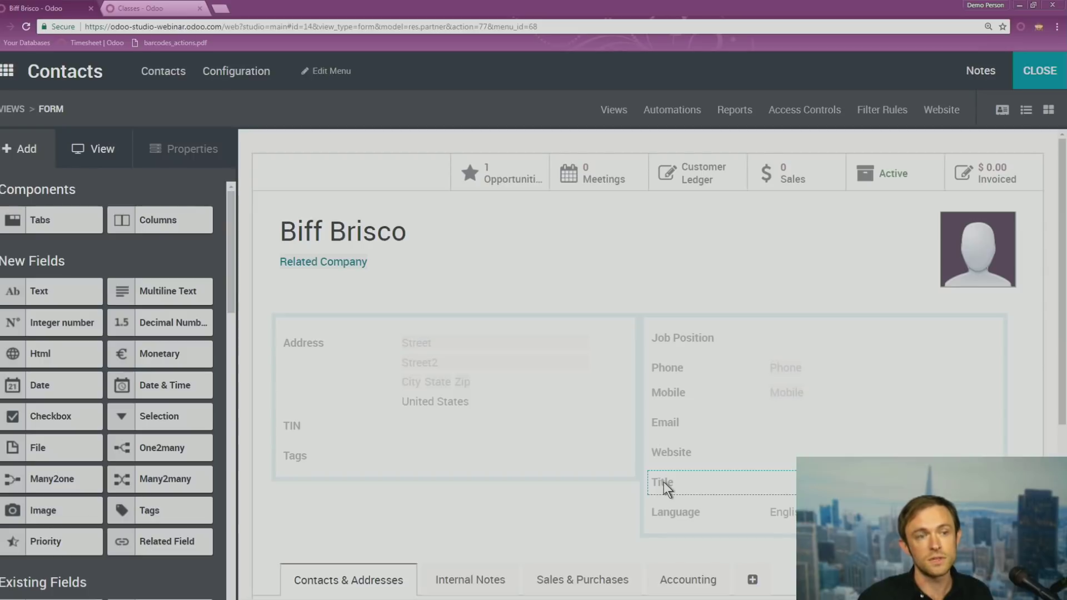
Relabel the contact form's Title field as 'Job Position' and close Studio
{"action": "left_click", "coordinate": [664, 482]}
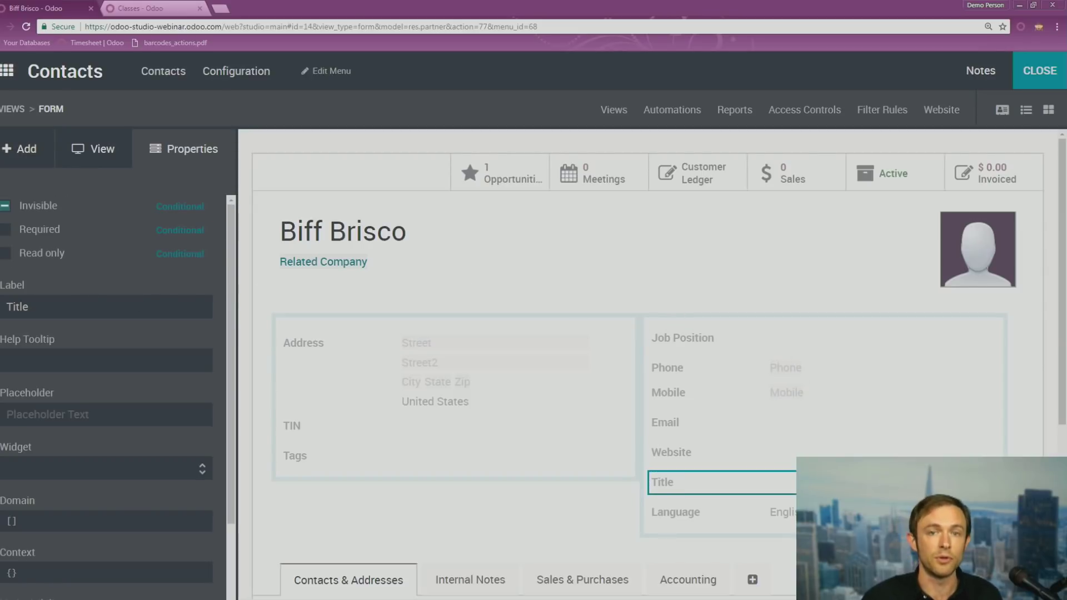
{"action": "double_click", "coordinate": [18, 307]}
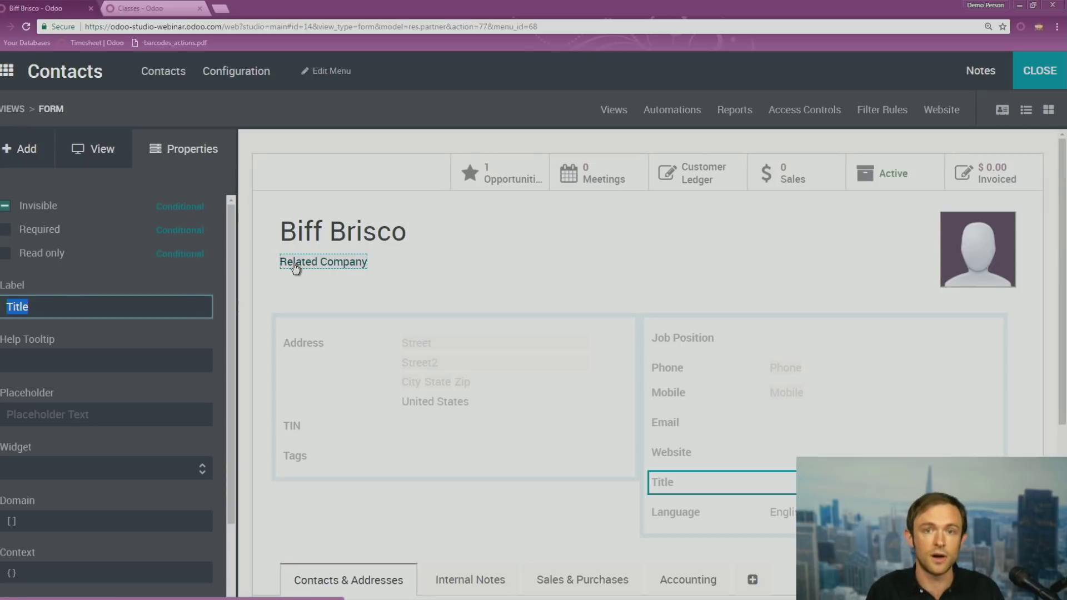
{"action": "type", "text": "Job Position"}
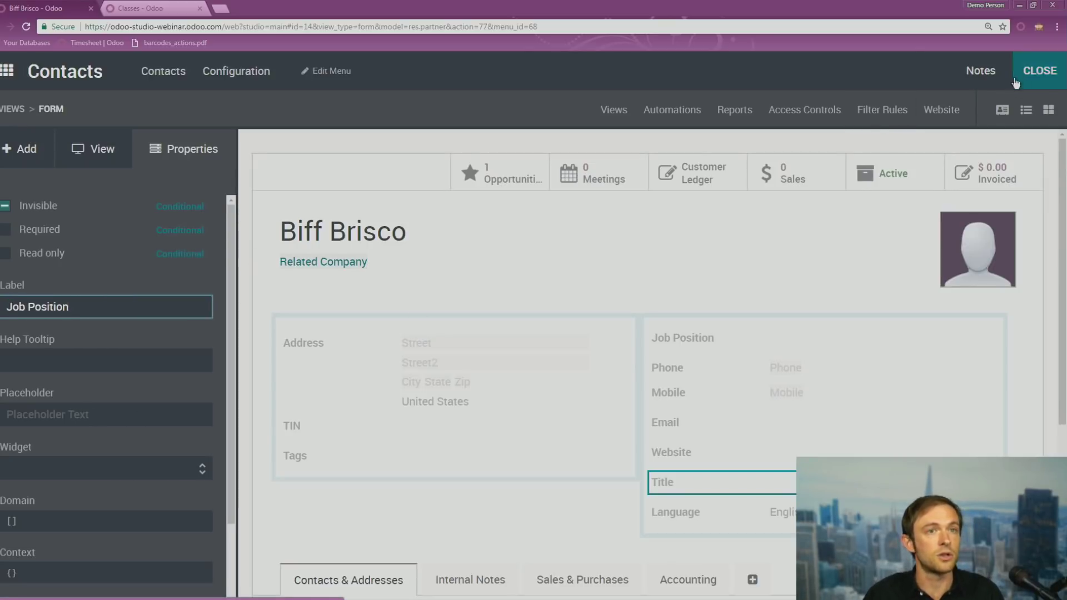
{"action": "left_click", "coordinate": [1039, 72]}
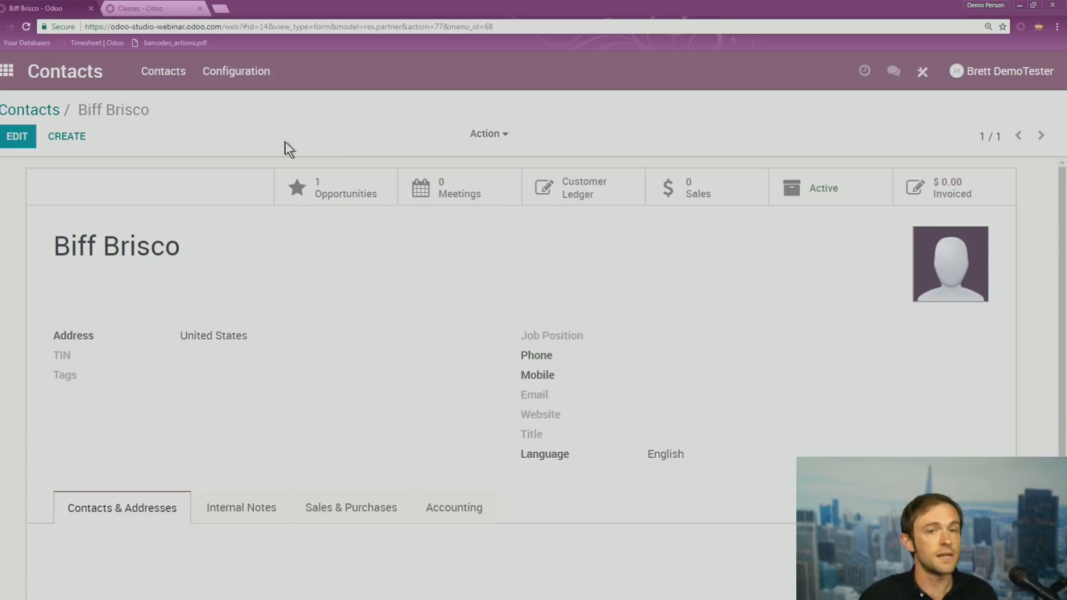
Reload the page and confirm the Job Position label appears on the contact form
{"action": "left_click", "coordinate": [25, 26]}
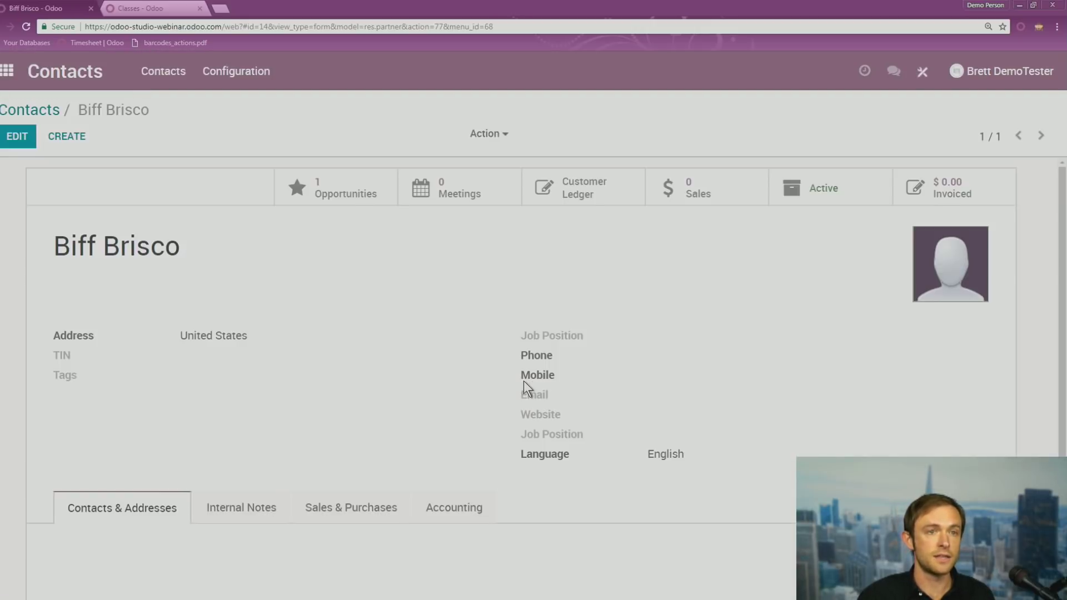
{"action": "left_click", "coordinate": [582, 438]}
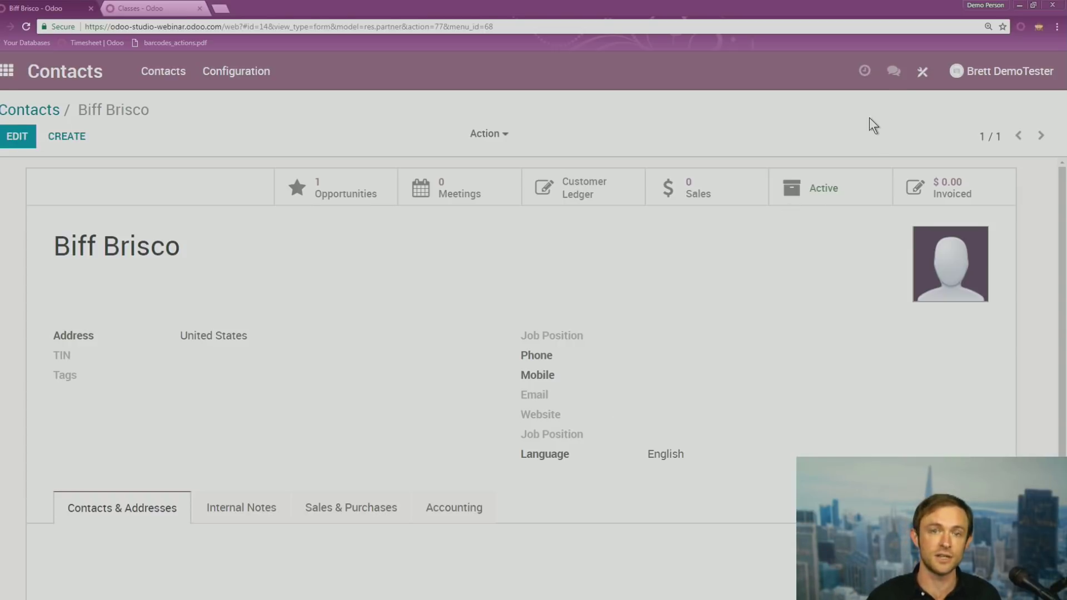
{"action": "left_click", "coordinate": [922, 72]}
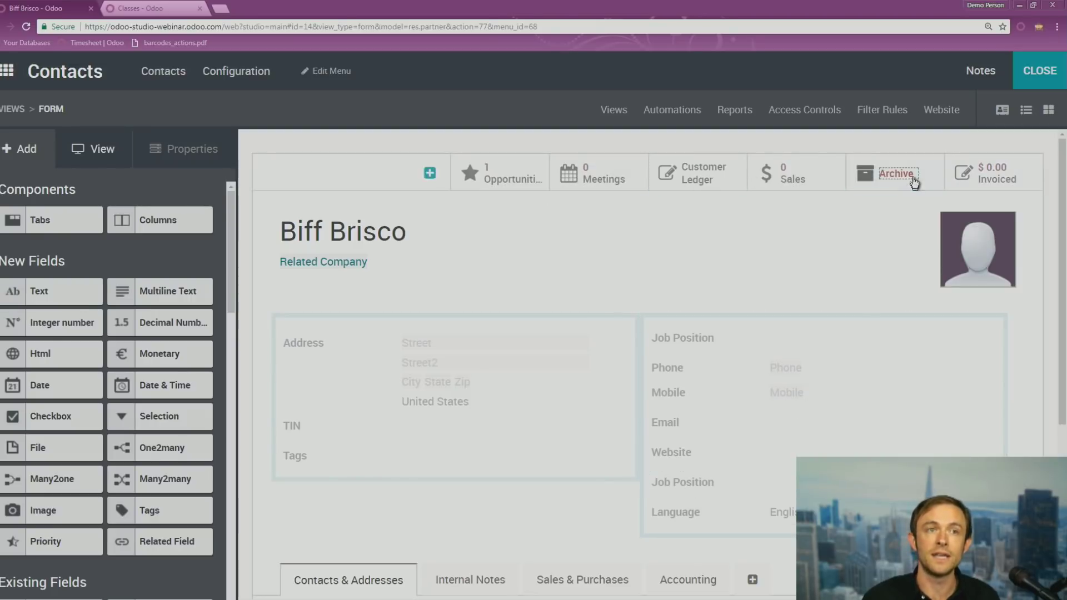
{"action": "left_click", "coordinate": [1051, 72]}
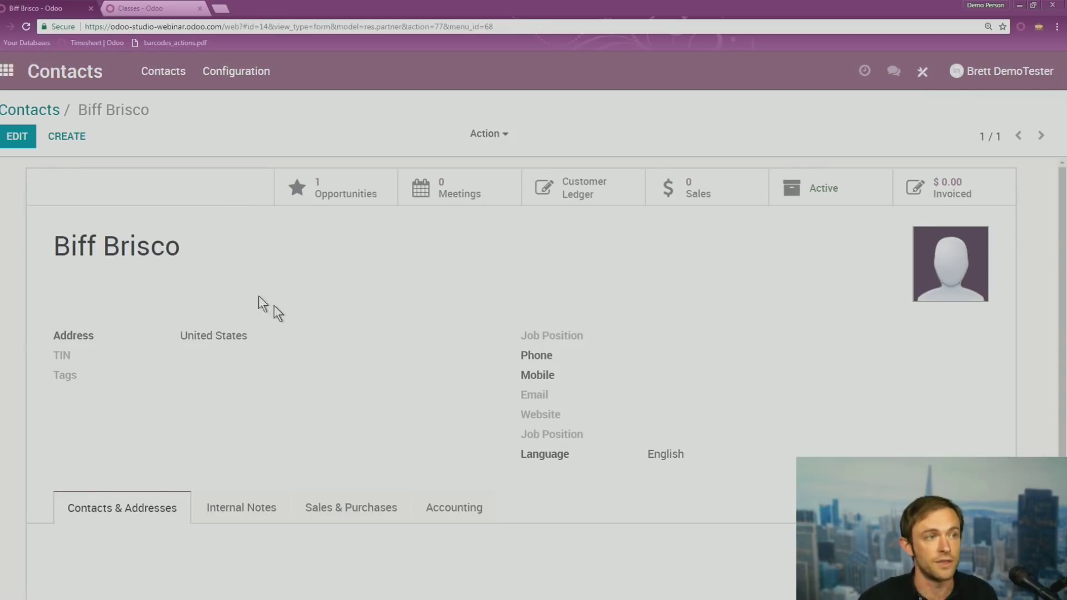
Check the label on another contact's form, then reopen the original contact's form
{"action": "left_click", "coordinate": [47, 114]}
{"action": "left_click", "coordinate": [906, 342]}
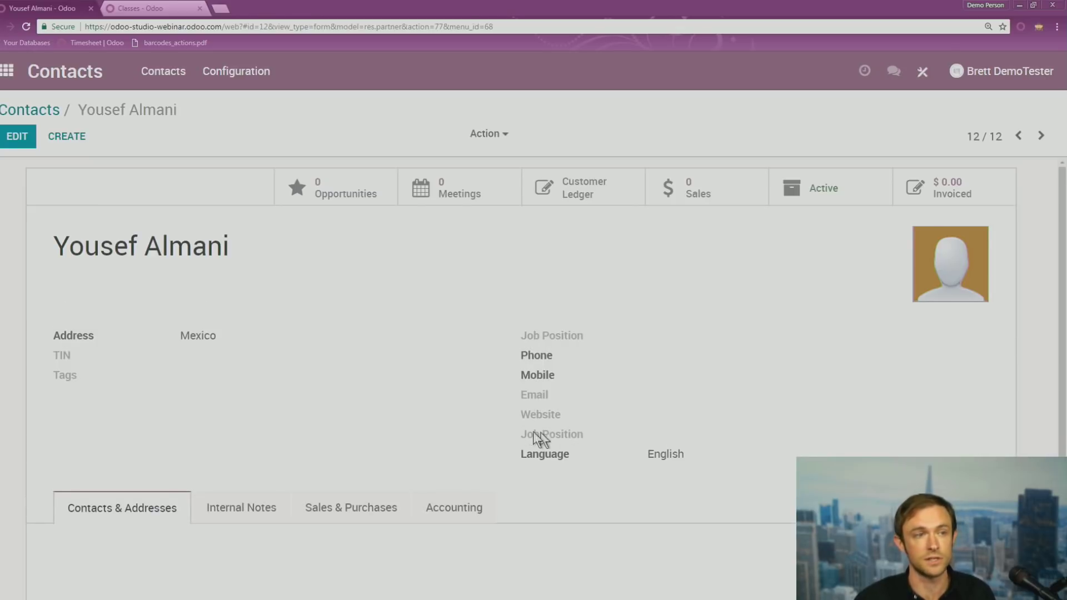
{"action": "left_click", "coordinate": [53, 115]}
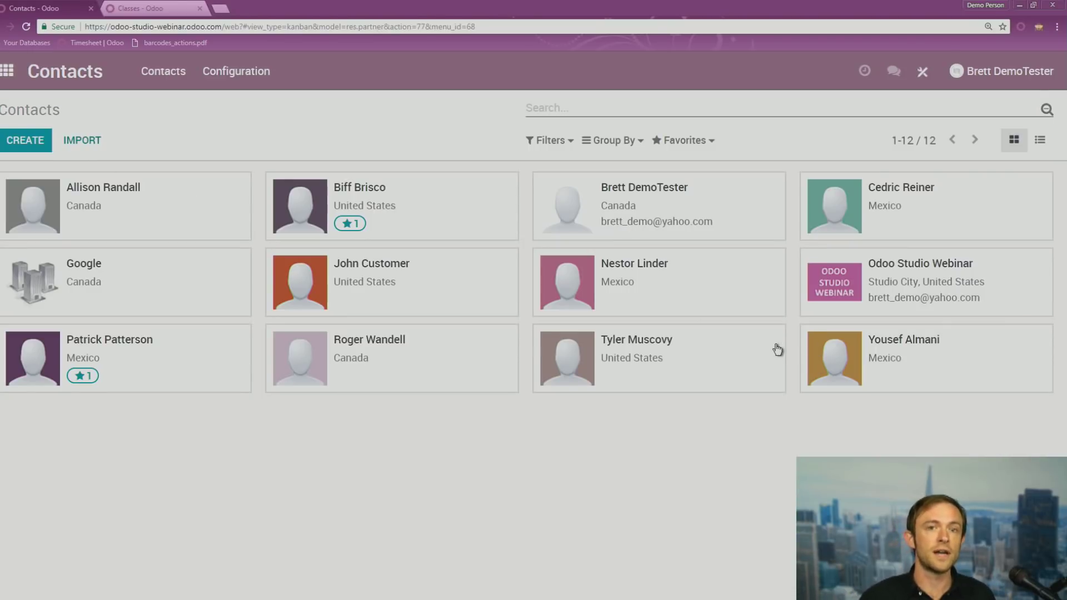
{"action": "left_click", "coordinate": [503, 229]}
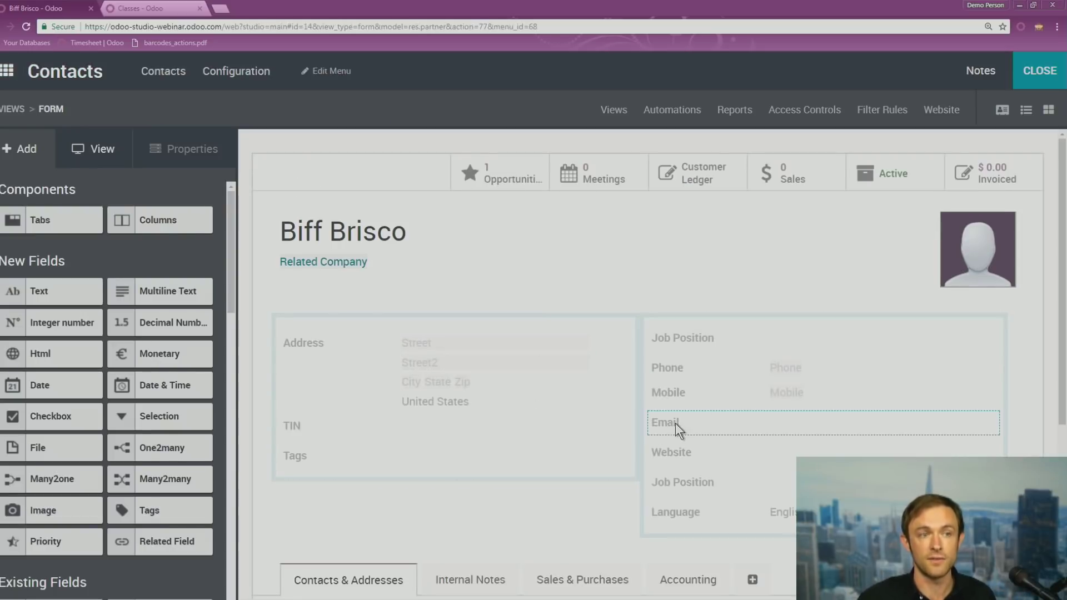
Set the Email field to Required, close Studio, and return to the Contacts list
{"action": "left_click", "coordinate": [669, 425]}
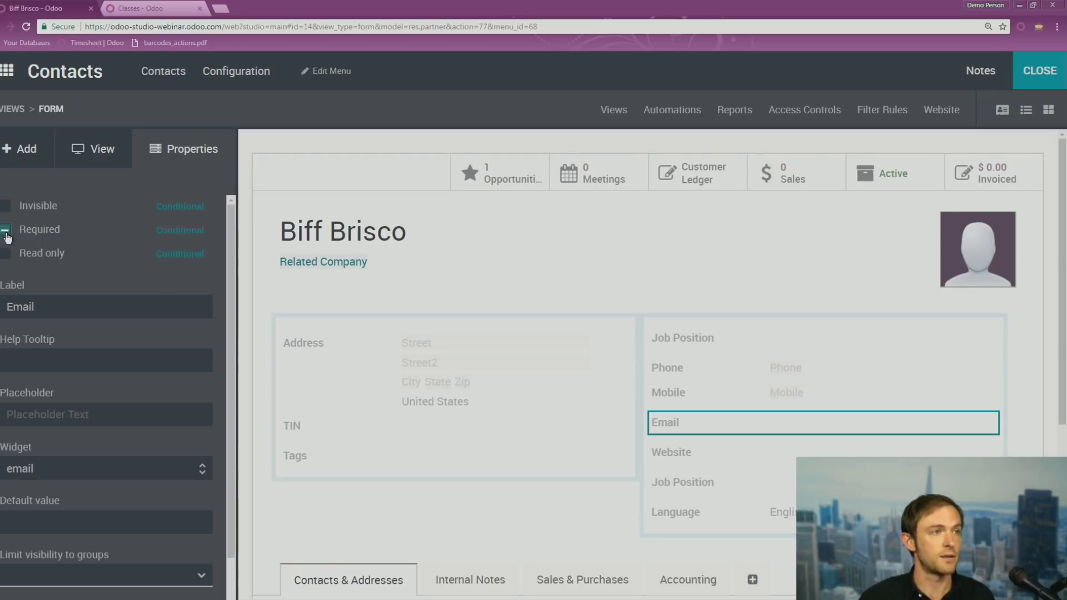
{"action": "left_click", "coordinate": [5, 231]}
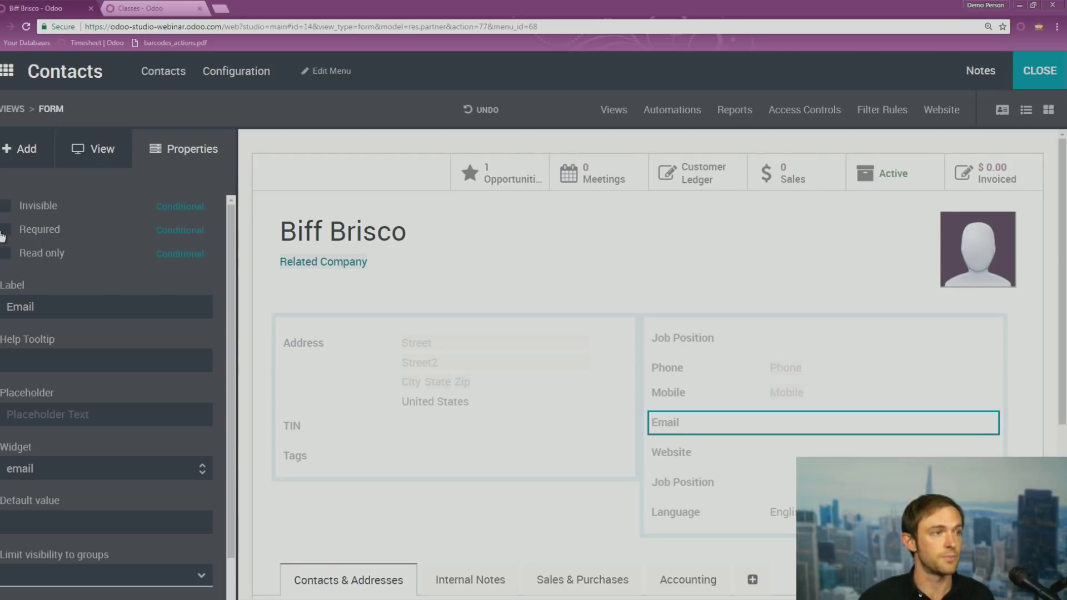
{"action": "left_click", "coordinate": [5, 230]}
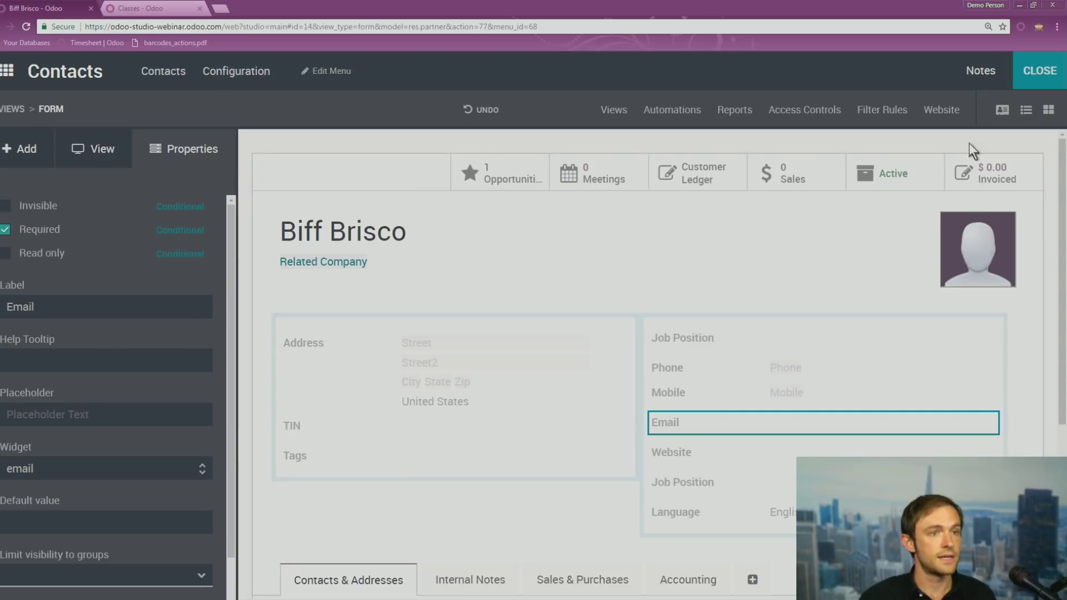
{"action": "left_click", "coordinate": [1051, 77]}
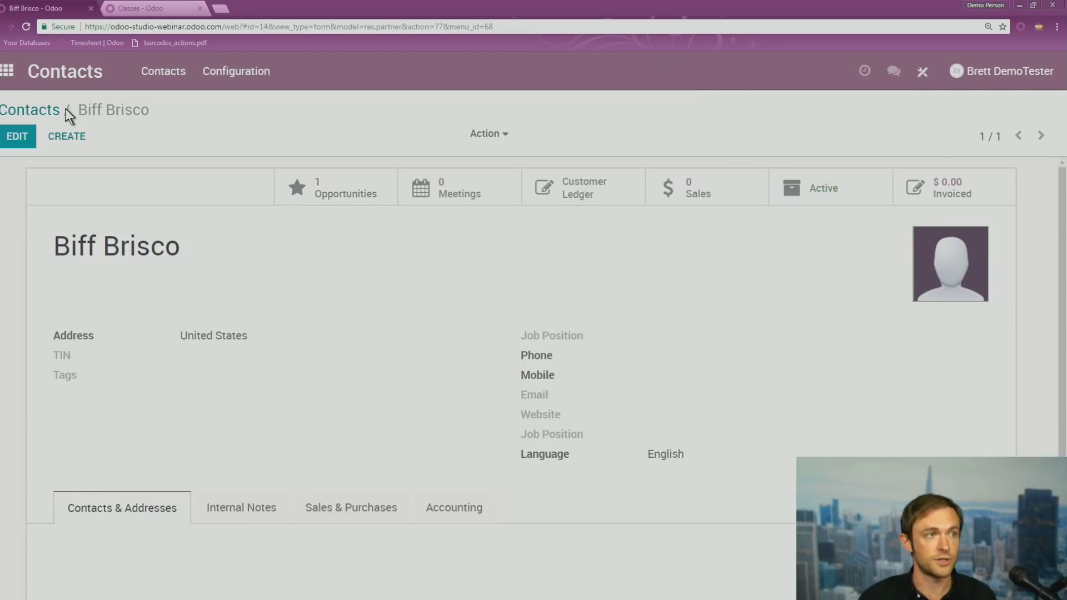
{"action": "left_click", "coordinate": [45, 110]}
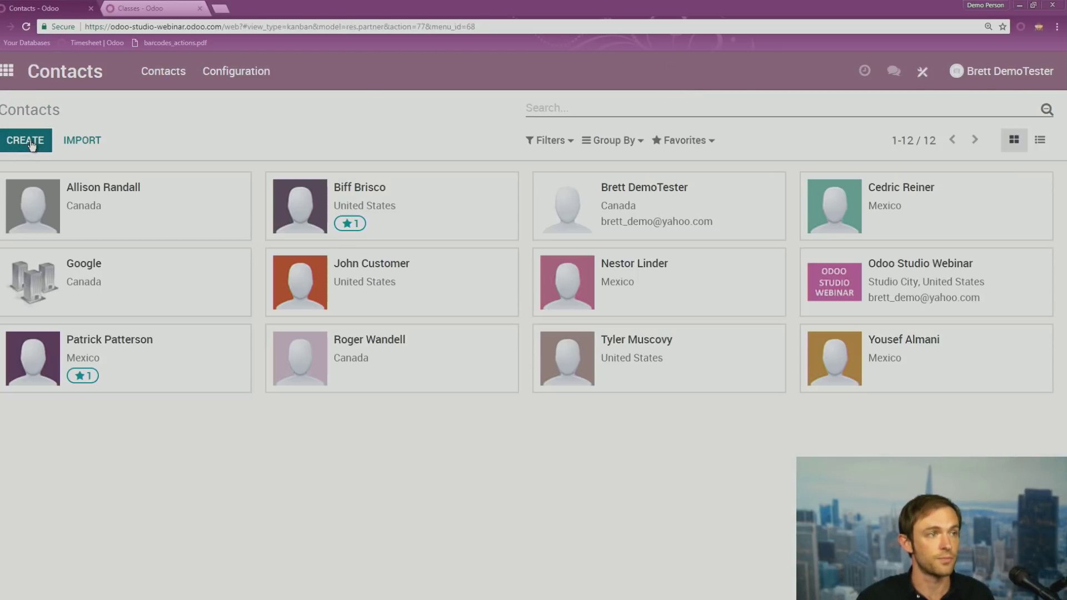
Create a new contact, enter the contact's name, and try saving without an e-mail
{"action": "left_click", "coordinate": [25, 141]}
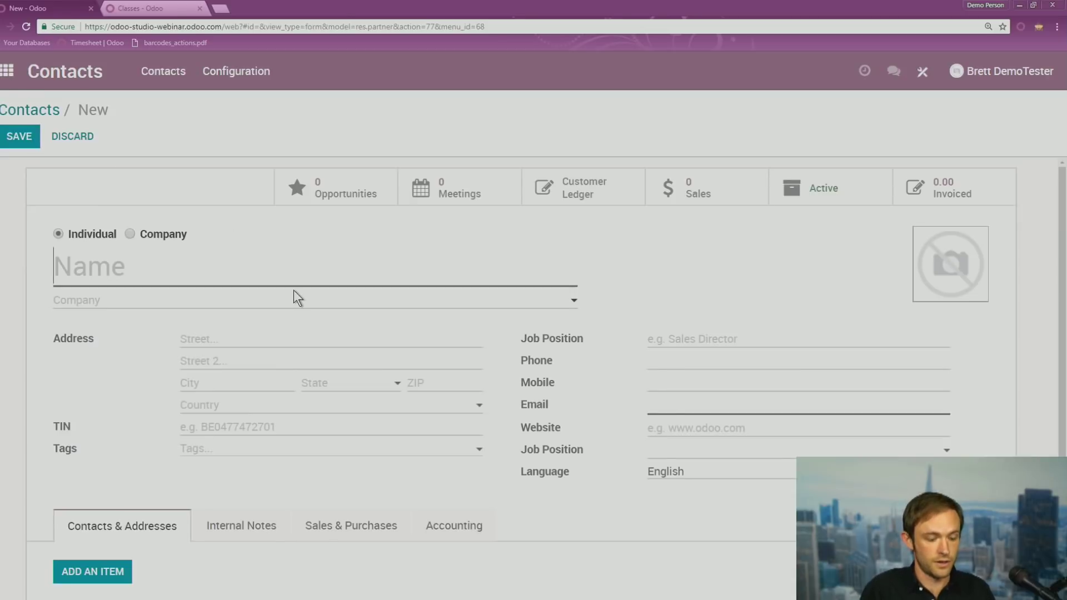
{"action": "type", "text": "Time"}
{"action": "key", "text": "BackSpace"}
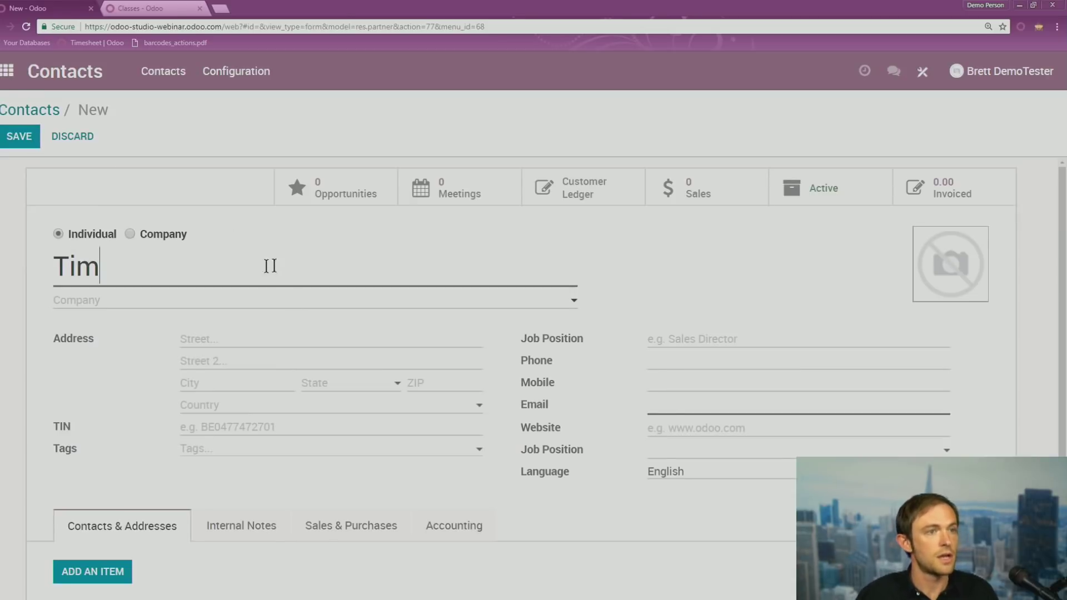
{"action": "left_click", "coordinate": [19, 137]}
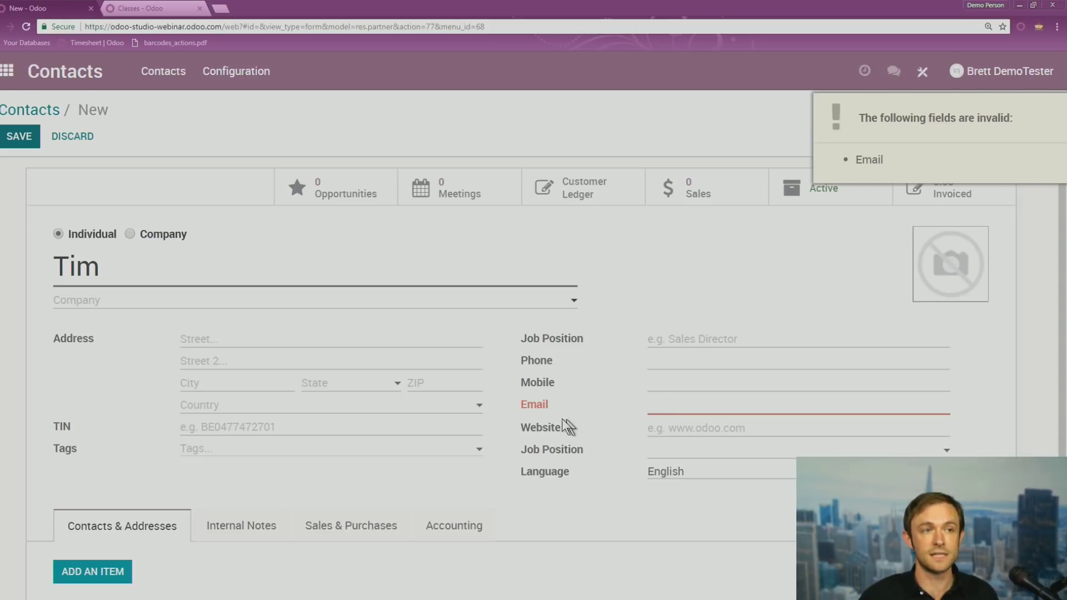
Fill in the contact's e-mail address, correct the typo, and save the contact
{"action": "left_click", "coordinate": [741, 406]}
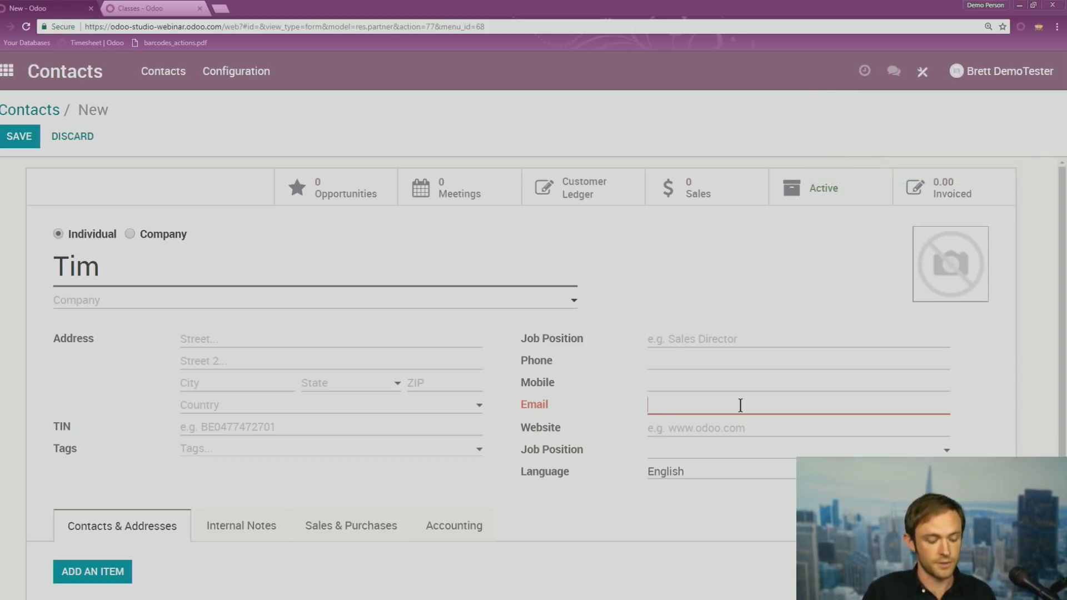
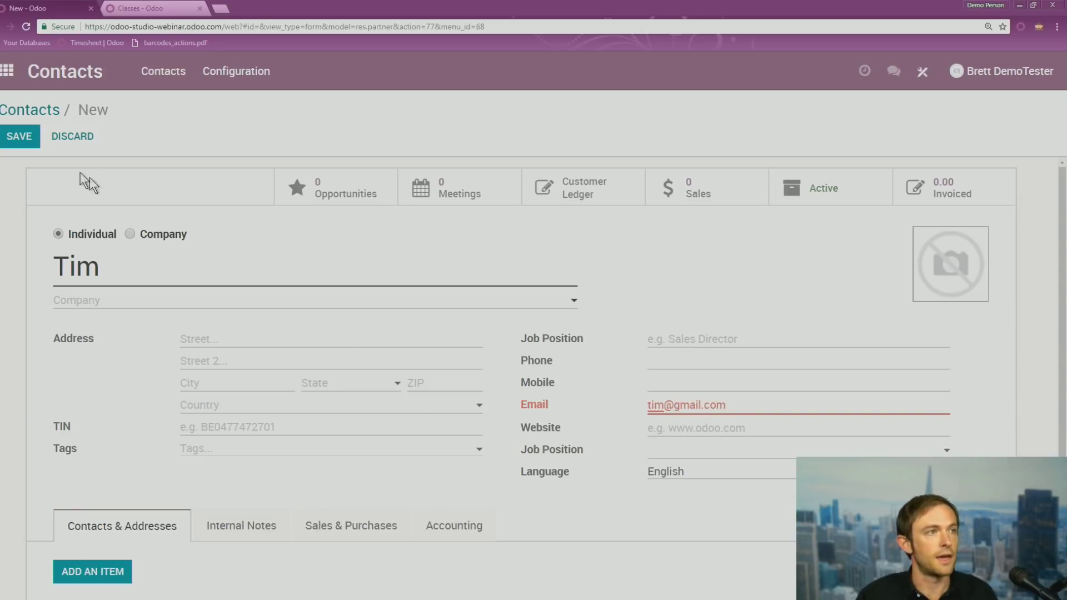
{"action": "left_click", "coordinate": [20, 141]}
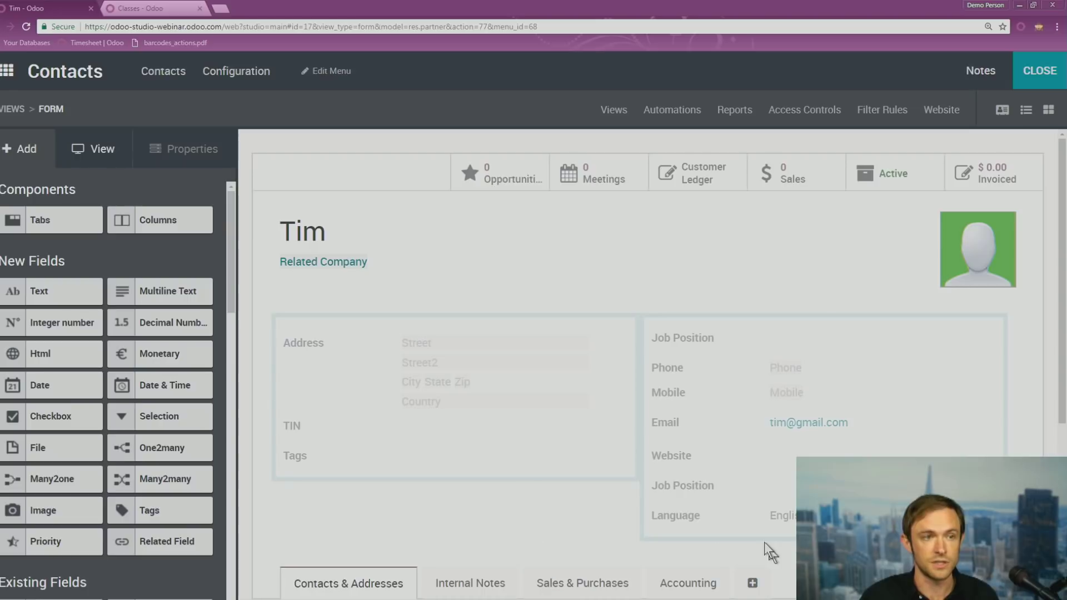
Make the Language field invisible and open its Conditional domain editor
{"action": "left_click", "coordinate": [663, 517]}
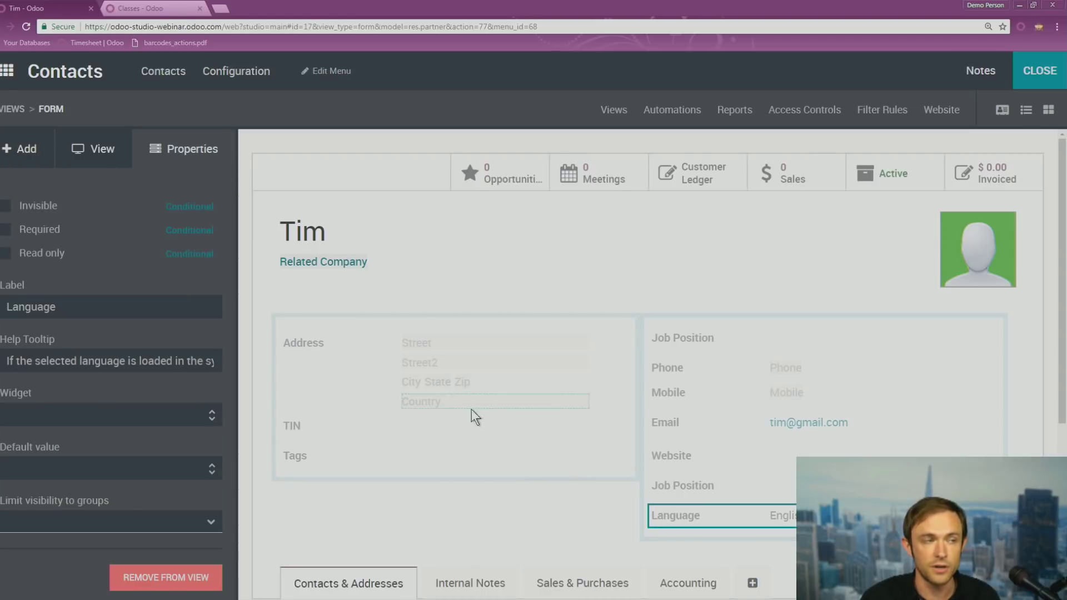
{"action": "left_click", "coordinate": [6, 208]}
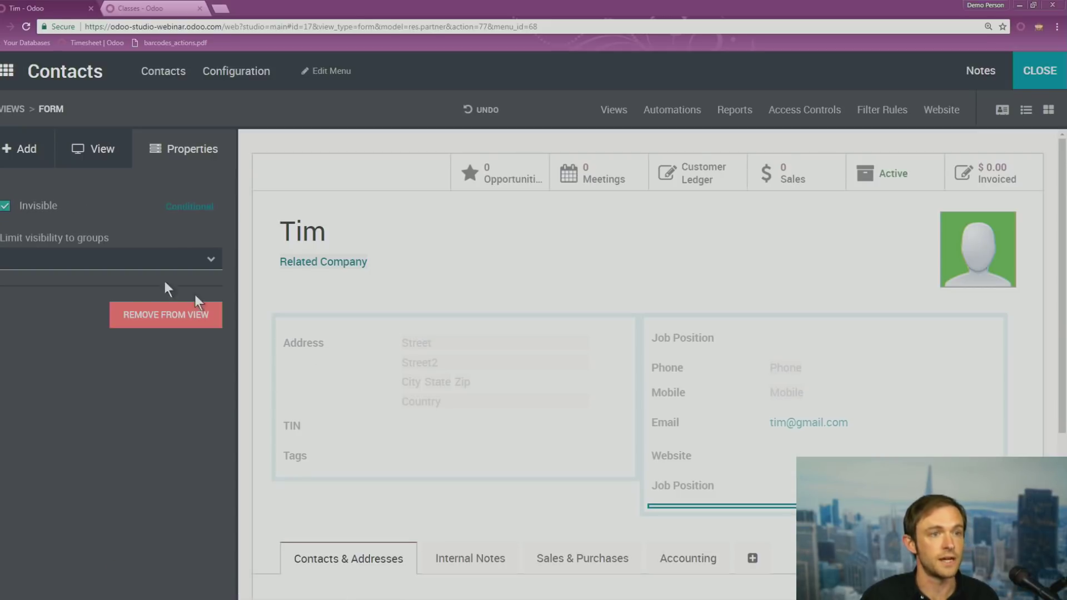
{"action": "left_click", "coordinate": [191, 208]}
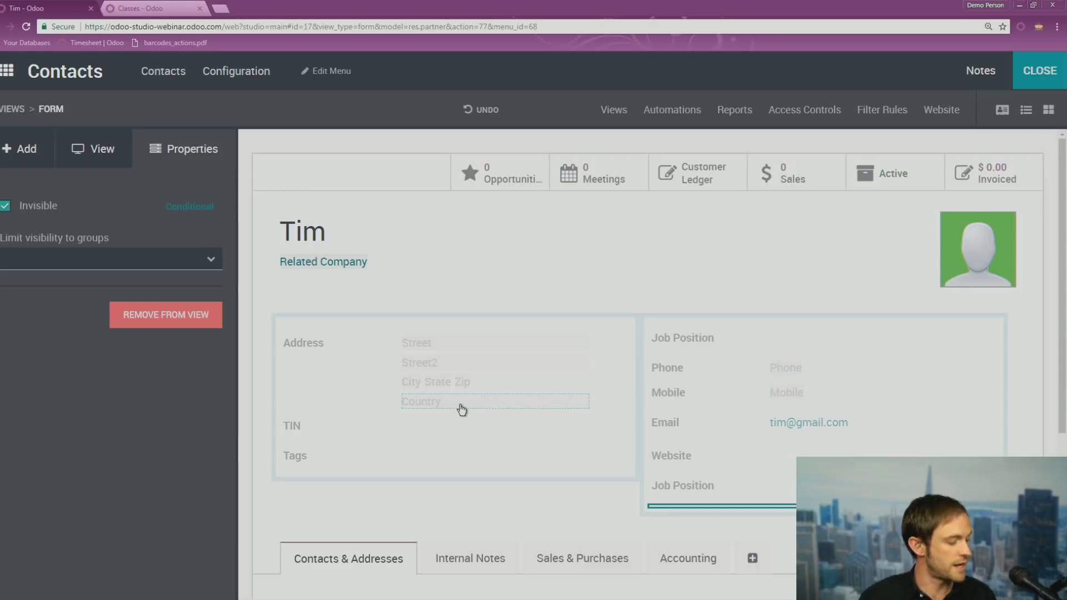
{"action": "left_click", "coordinate": [188, 208]}
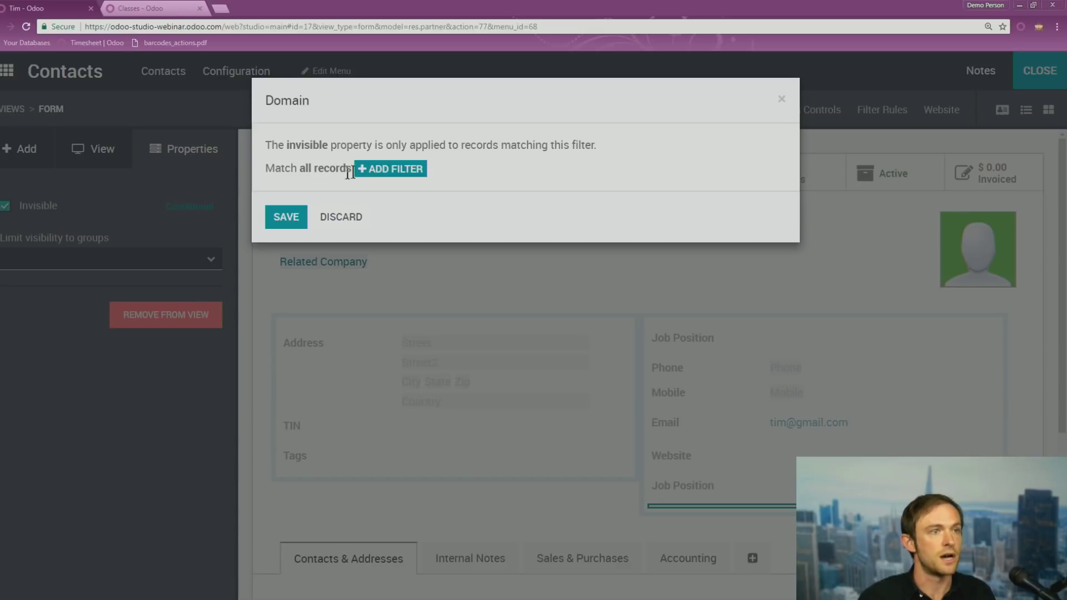
Add a filter hiding Language when Is a Company is set (true), and save it
{"action": "left_click", "coordinate": [399, 176]}
{"action": "left_click", "coordinate": [334, 194]}
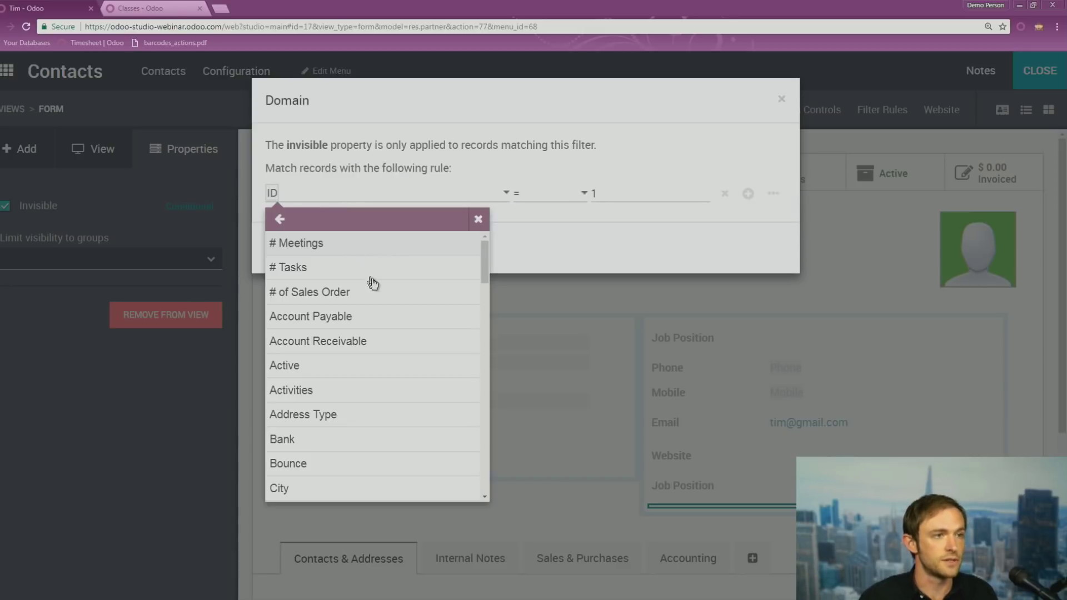
{"action": "scroll", "coordinate": [313, 322], "scroll_direction": "down", "scroll_amount": 1}
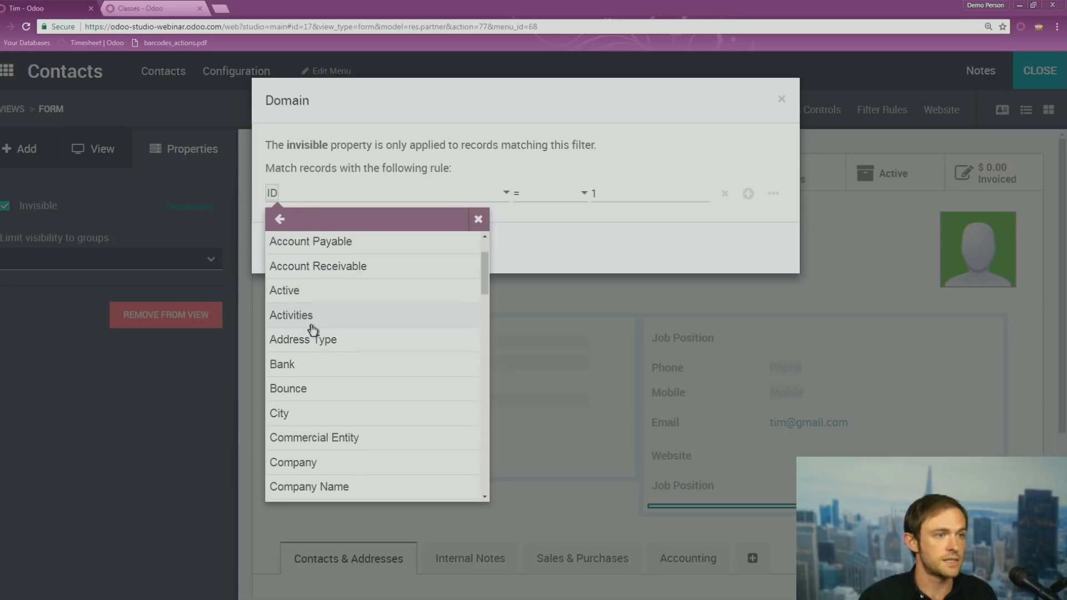
{"action": "scroll", "coordinate": [313, 329], "scroll_direction": "down", "scroll_amount": 5}
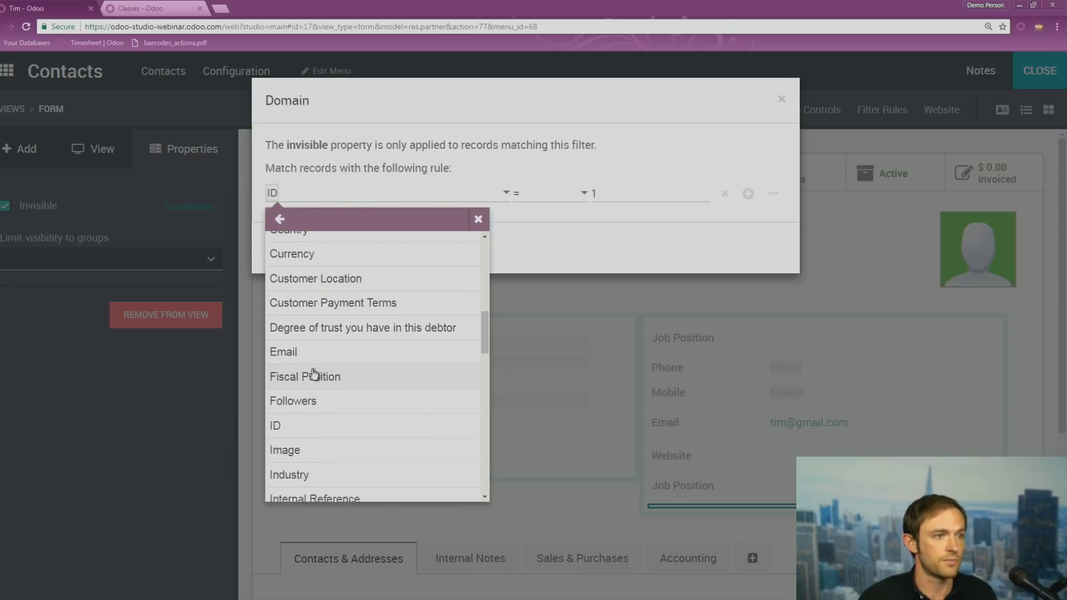
{"action": "scroll", "coordinate": [314, 378], "scroll_direction": "down", "scroll_amount": 3}
{"action": "left_click", "coordinate": [310, 443]}
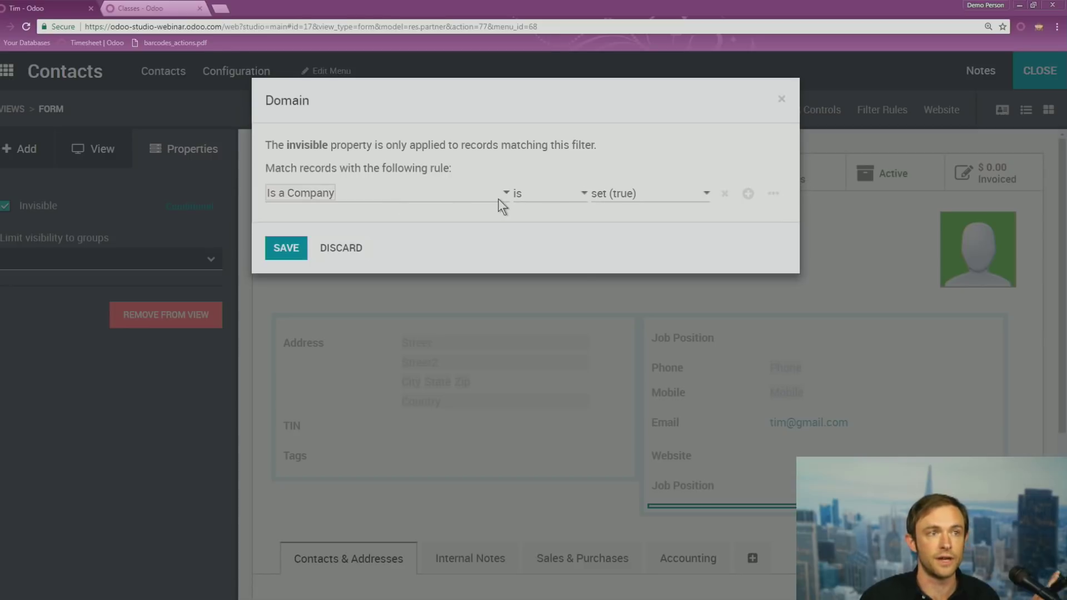
{"action": "left_click", "coordinate": [525, 193]}
{"action": "left_click", "coordinate": [621, 185]}
{"action": "left_click", "coordinate": [625, 192]}
{"action": "left_click", "coordinate": [636, 161]}
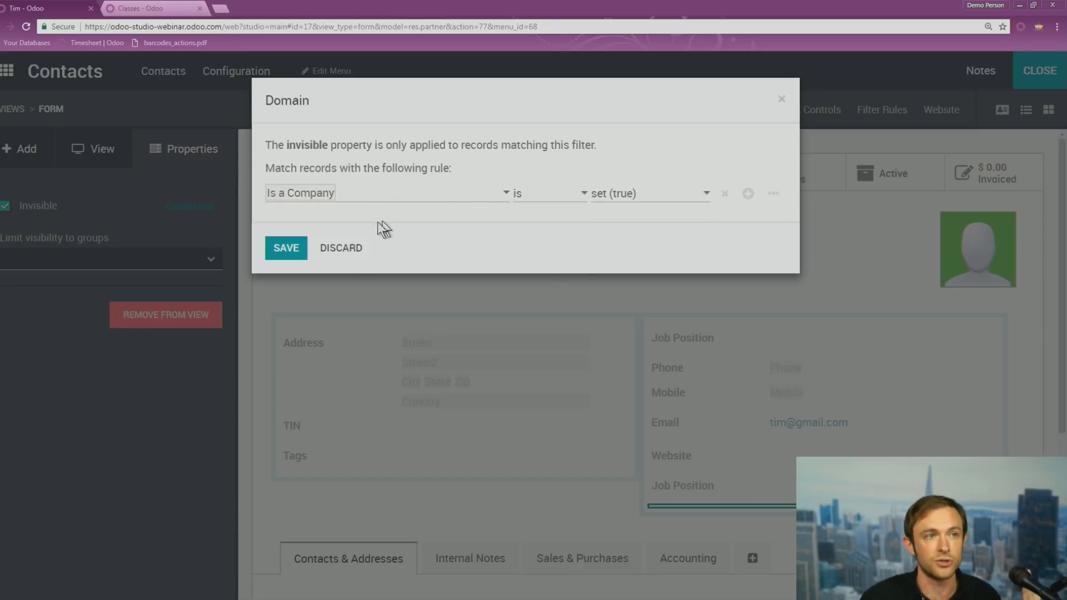
{"action": "left_click", "coordinate": [288, 251]}
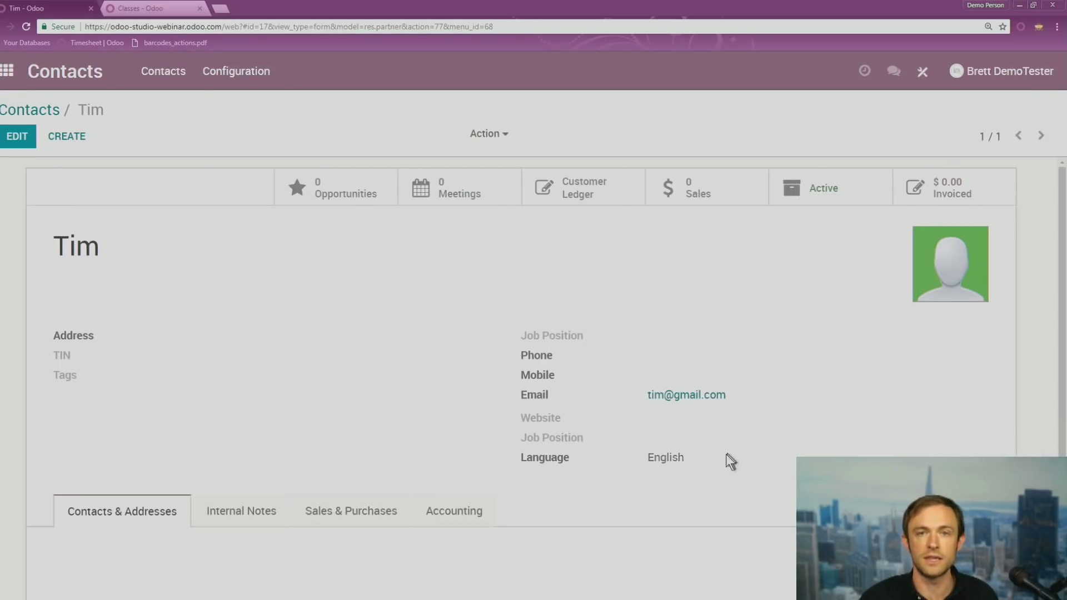
Open the Google company contact and inspect its form fields in Studio
{"action": "left_click_drag", "start_coordinate": [76, 248], "coordinate": [148, 246]}
{"action": "left_click", "coordinate": [146, 251]}
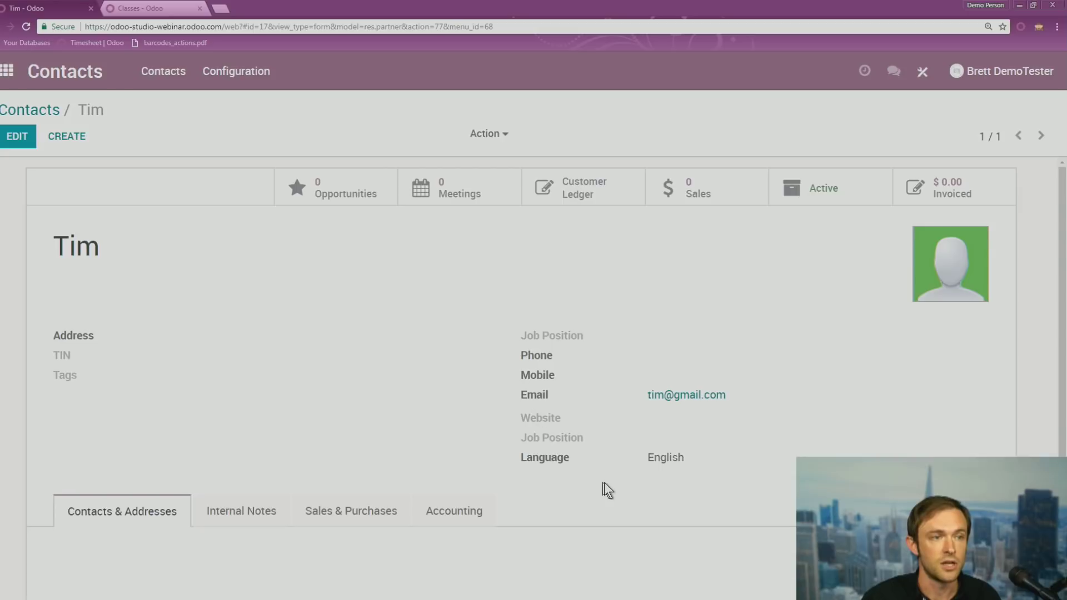
{"action": "left_click", "coordinate": [33, 114]}
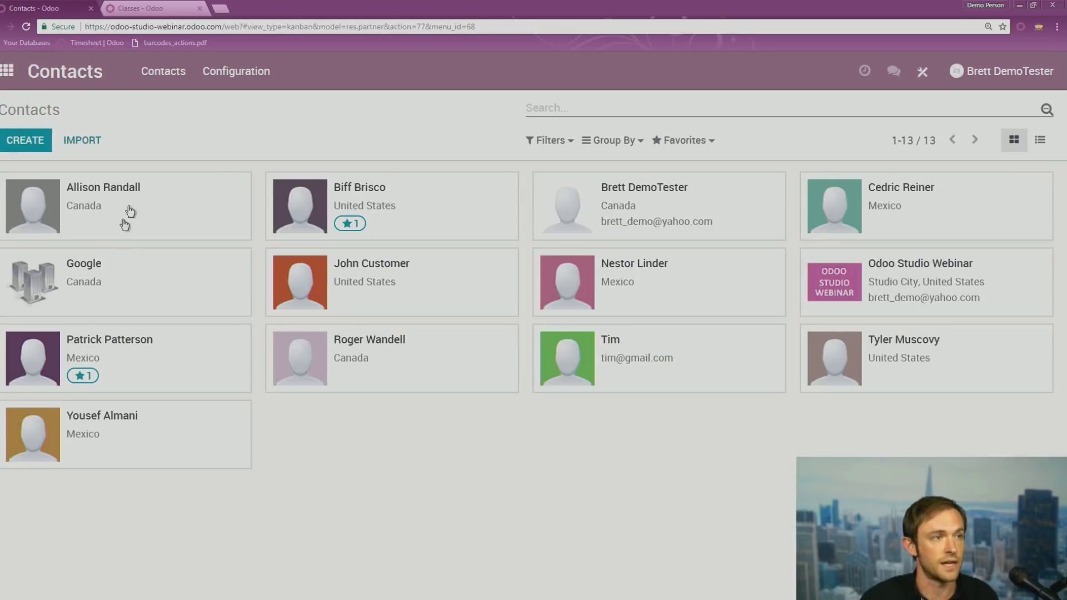
{"action": "left_click", "coordinate": [118, 283]}
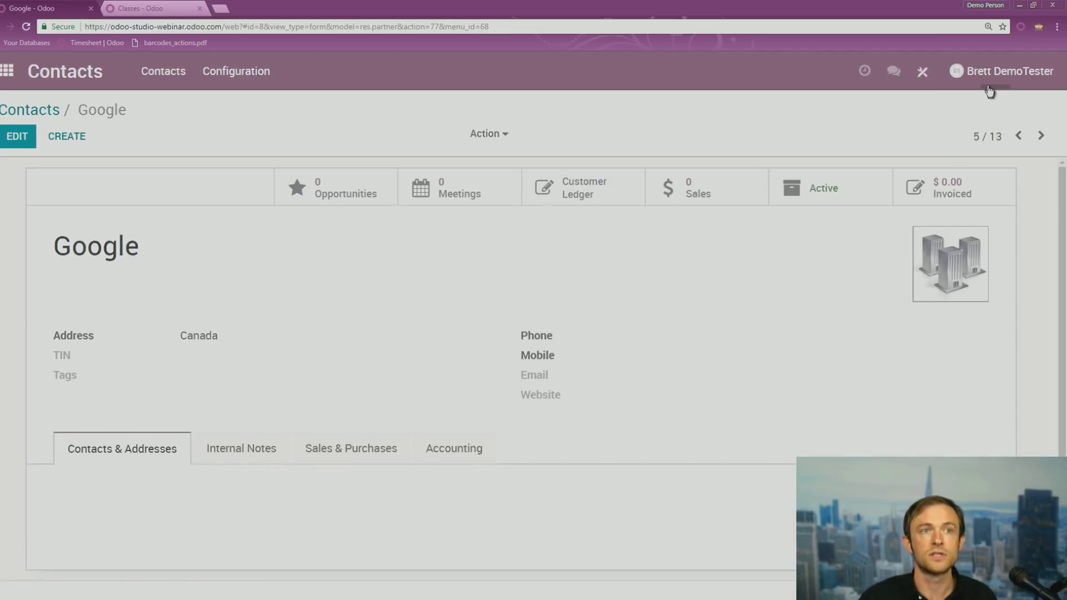
{"action": "left_click", "coordinate": [927, 76]}
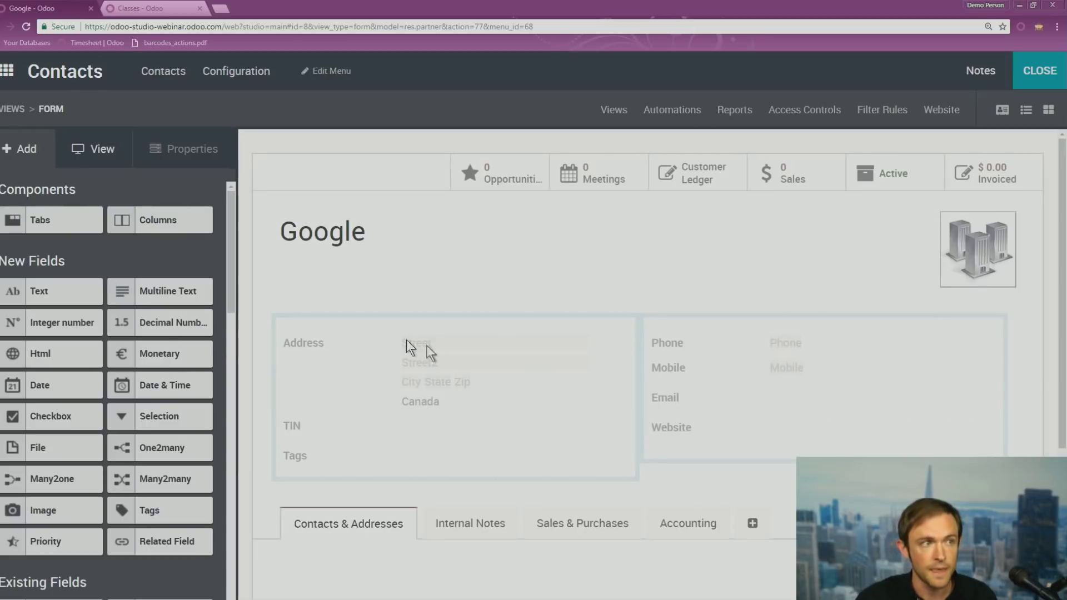
{"action": "left_click", "coordinate": [667, 398]}
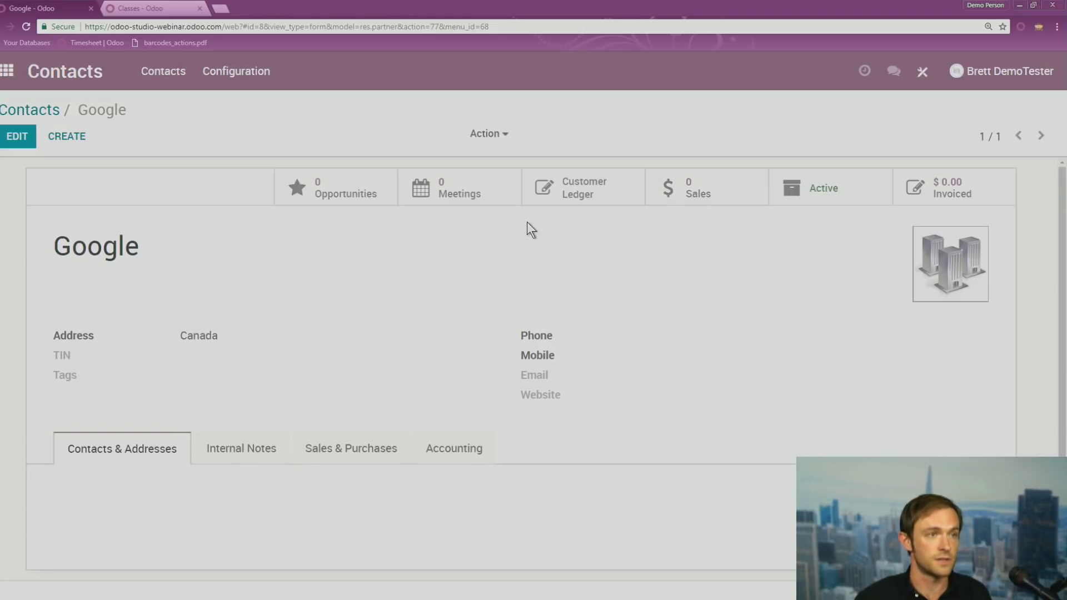
Switch to the slideshow and advance to the changing-views slide showing General Views
{"action": "key", "text": "alt+Tab"}
{"action": "key", "text": "Right"}
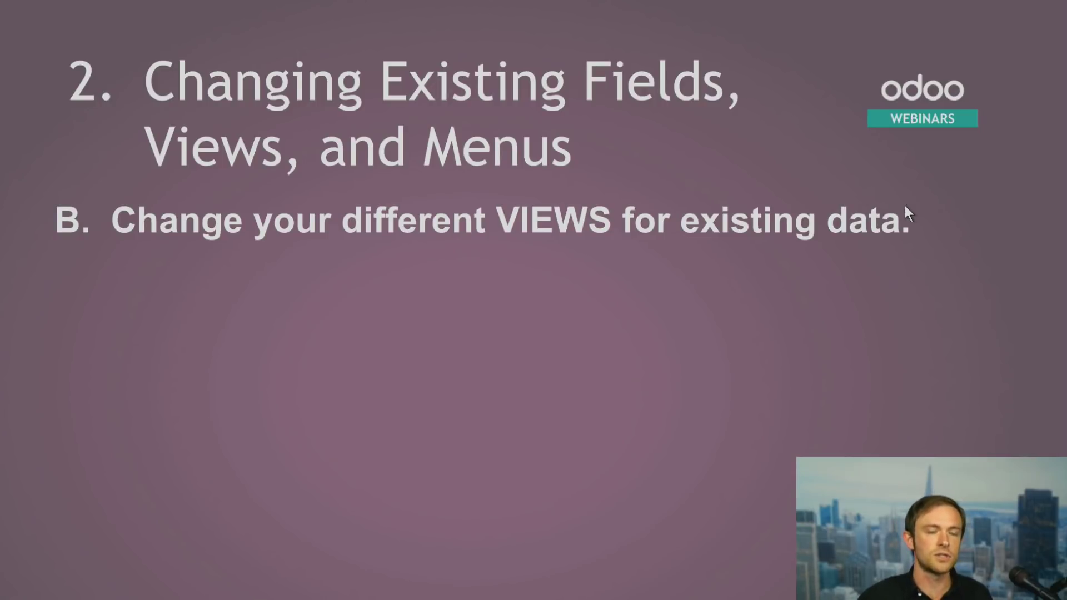
{"action": "key", "text": "Right"}
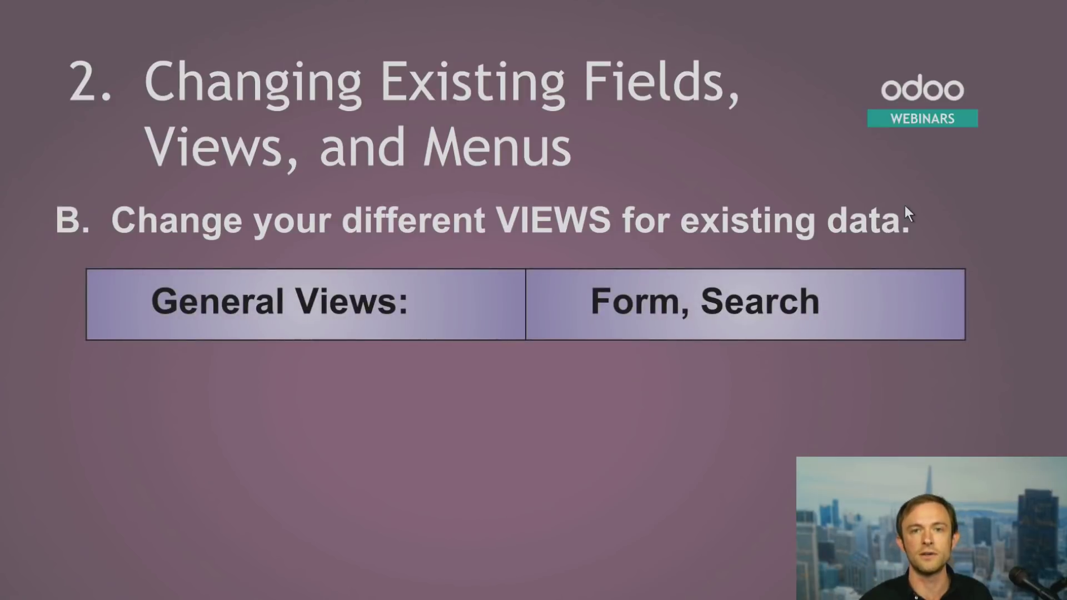
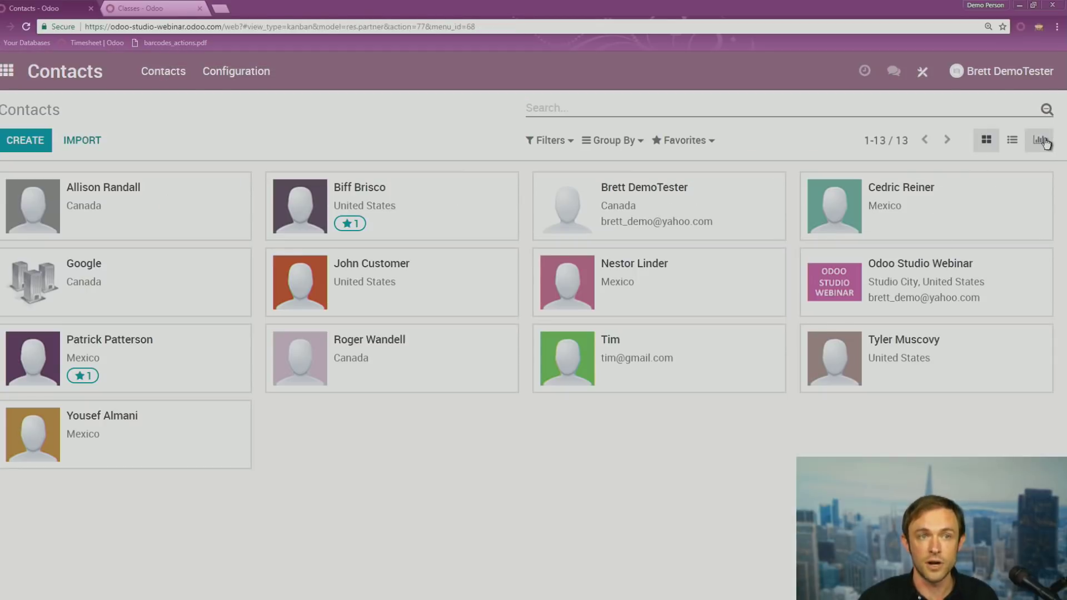
Switch the Contacts app to the Graph view, a bar chart counting each contact
{"action": "left_click", "coordinate": [1040, 140]}
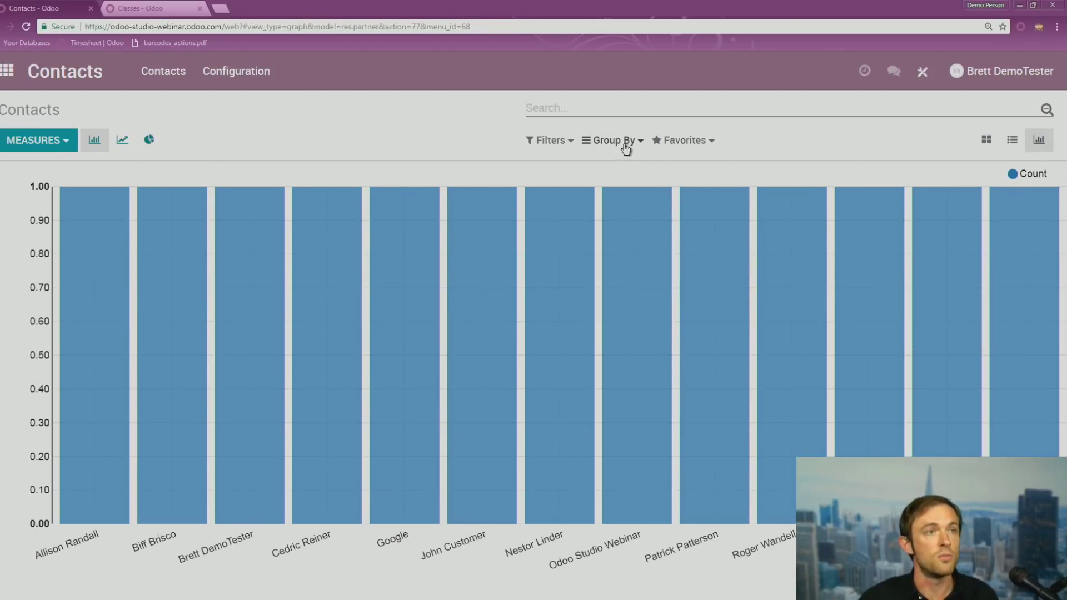
Group the contacts chart by Country and display it as a pie chart
{"action": "left_click", "coordinate": [614, 144]}
{"action": "left_click", "coordinate": [633, 207]}
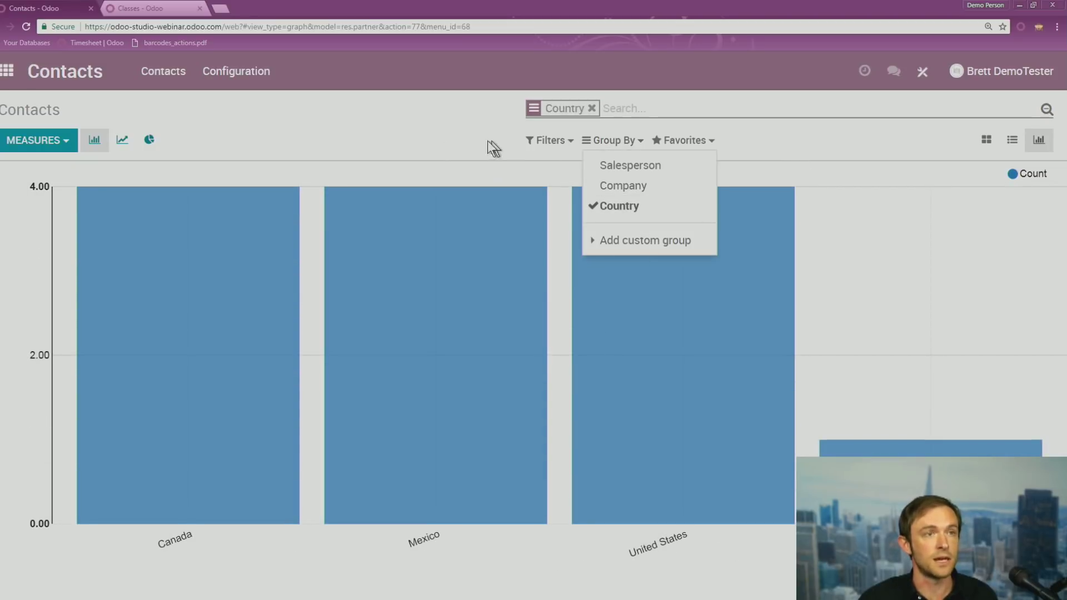
{"action": "left_click", "coordinate": [500, 155]}
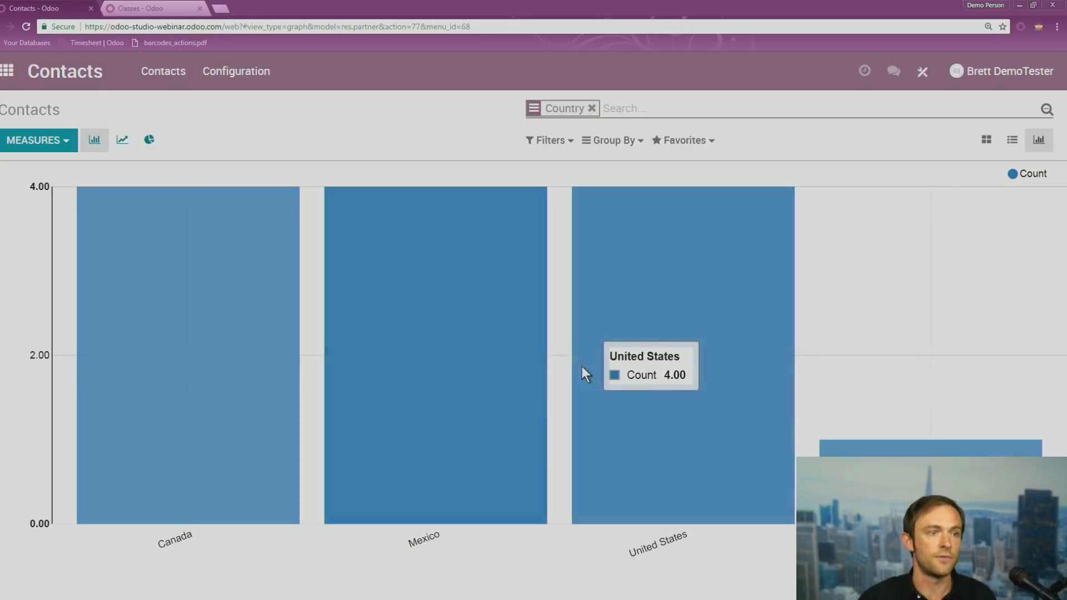
{"action": "left_click", "coordinate": [149, 140]}
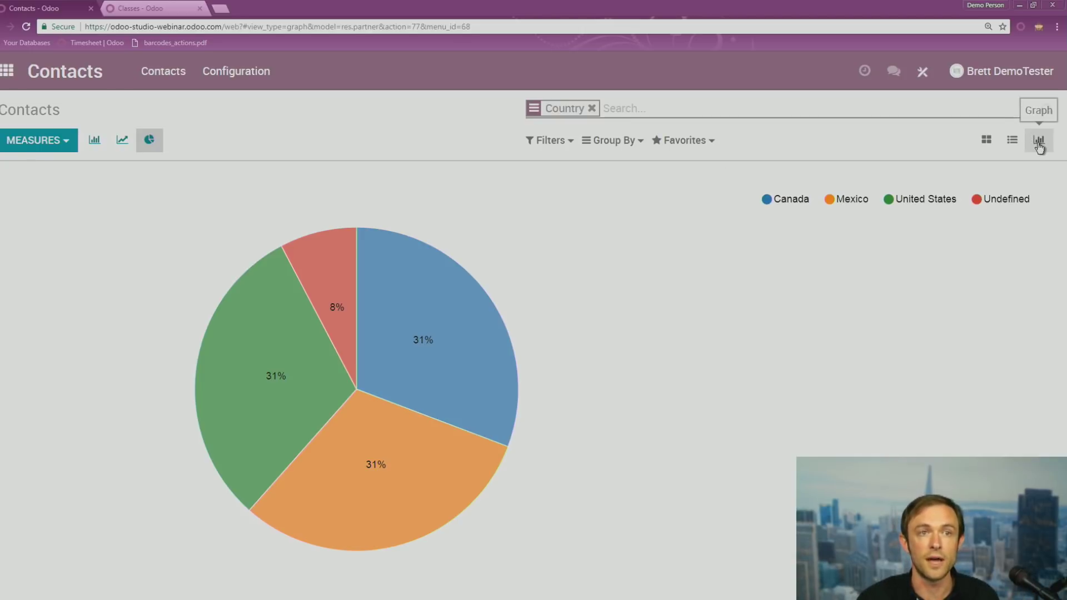
{"action": "left_click", "coordinate": [930, 88]}
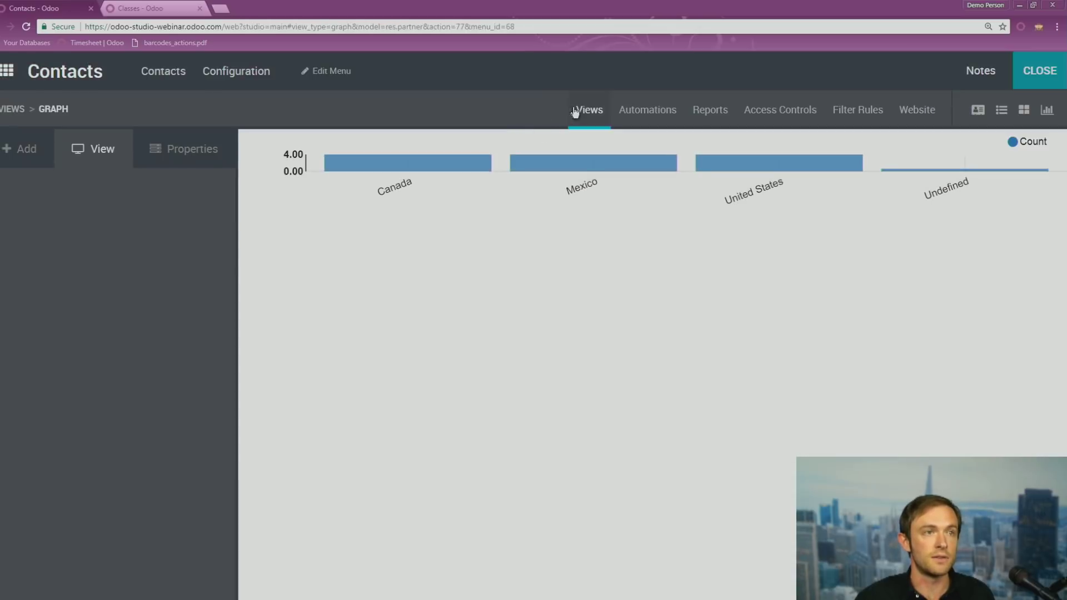
Browse the Contacts views overview, then close Studio back to the ungrouped bar chart
{"action": "left_click", "coordinate": [578, 109]}
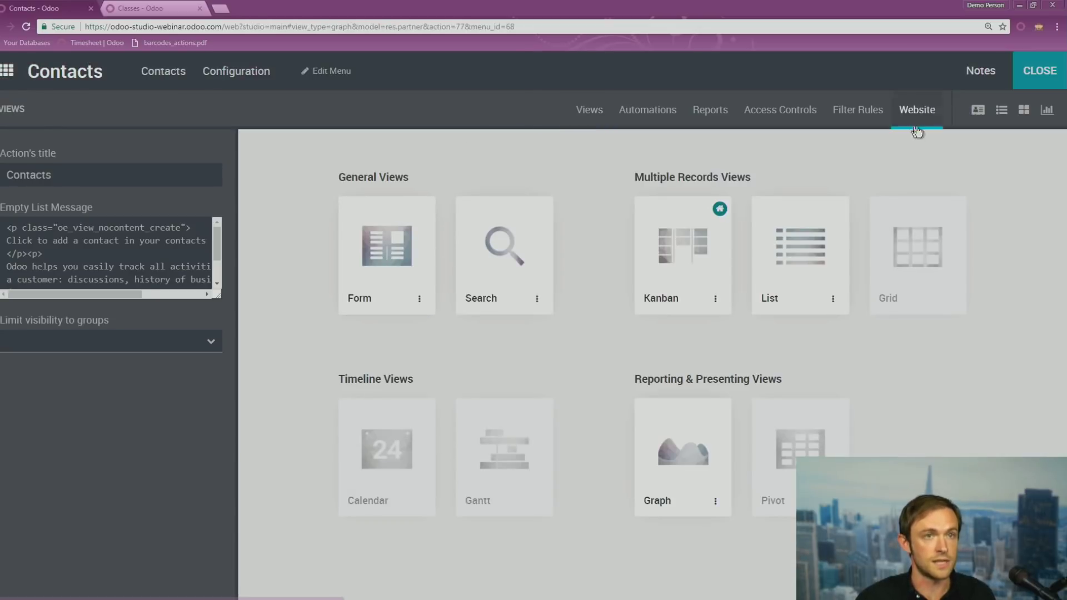
{"action": "left_click", "coordinate": [1043, 77]}
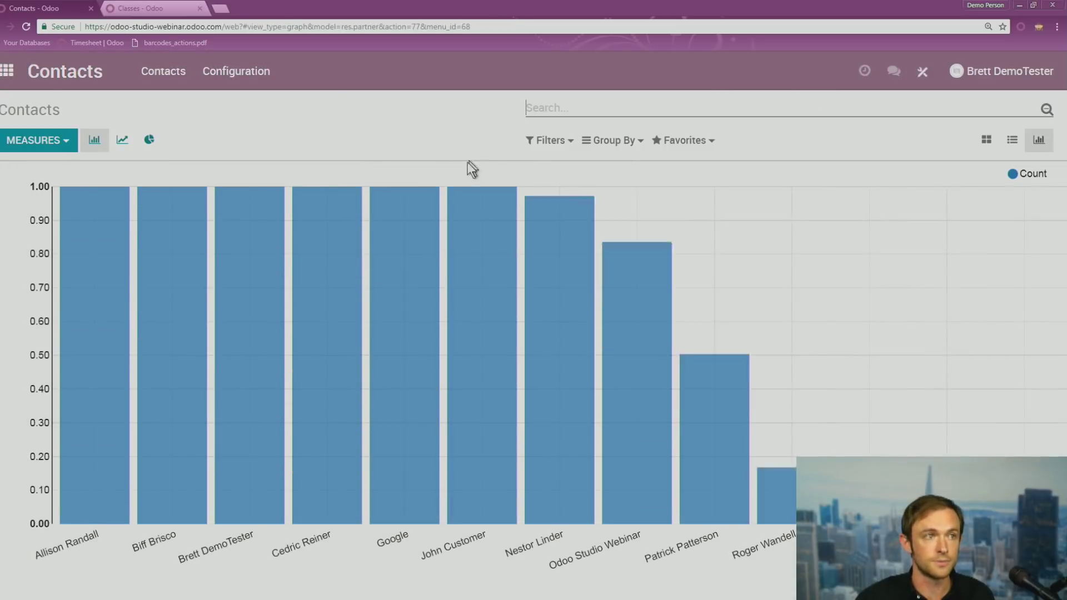
{"action": "mouse_move", "coordinate": [341, 215]}
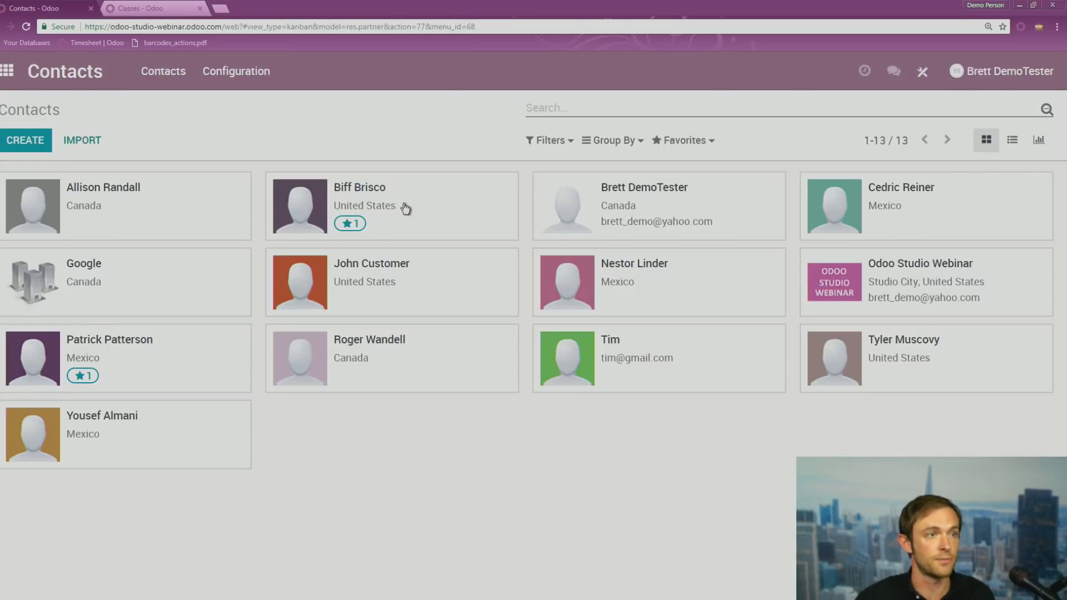
{"action": "left_click", "coordinate": [405, 207]}
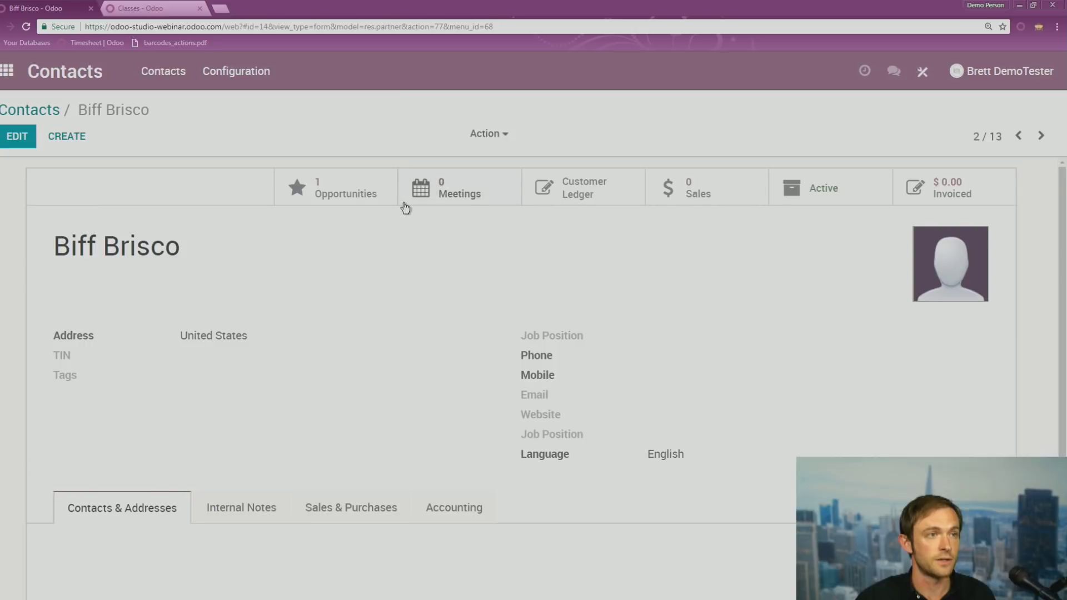
{"action": "scroll", "coordinate": [394, 259], "scroll_direction": "down", "scroll_amount": 2}
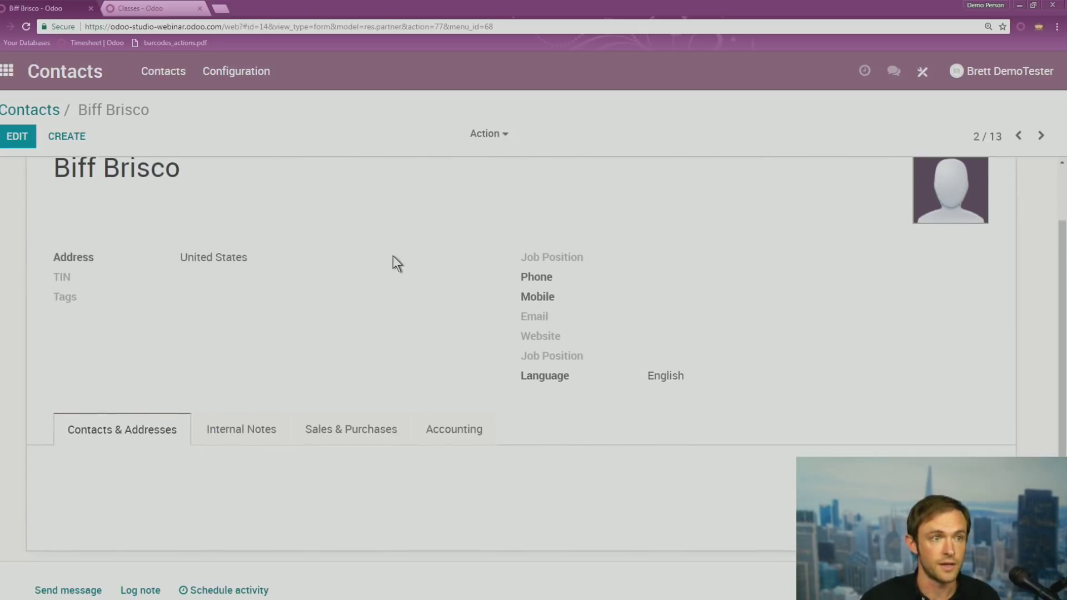
{"action": "scroll", "coordinate": [393, 262], "scroll_direction": "up", "scroll_amount": 2}
{"action": "left_click", "coordinate": [922, 78]}
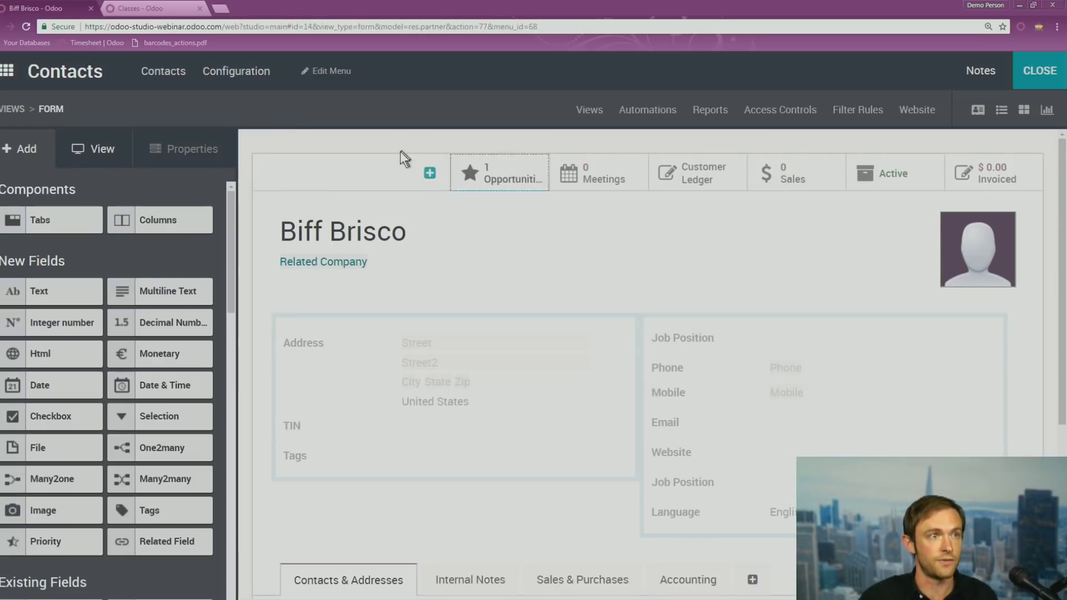
{"action": "left_click", "coordinate": [584, 111]}
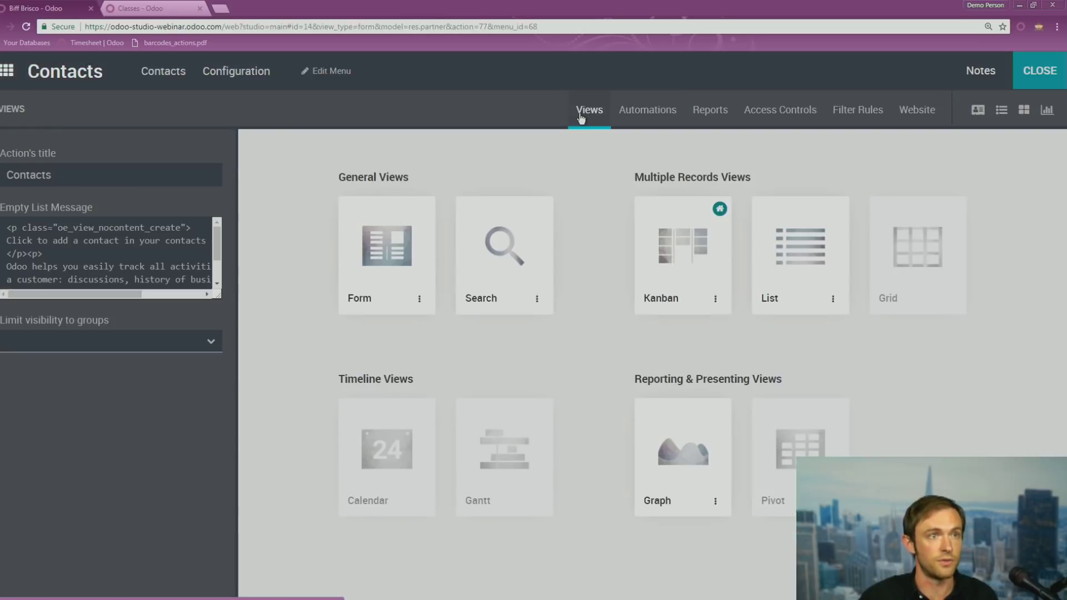
Open the Contacts Search view editor with its filters, groupings and autocompletion fields
{"action": "left_click", "coordinate": [515, 257]}
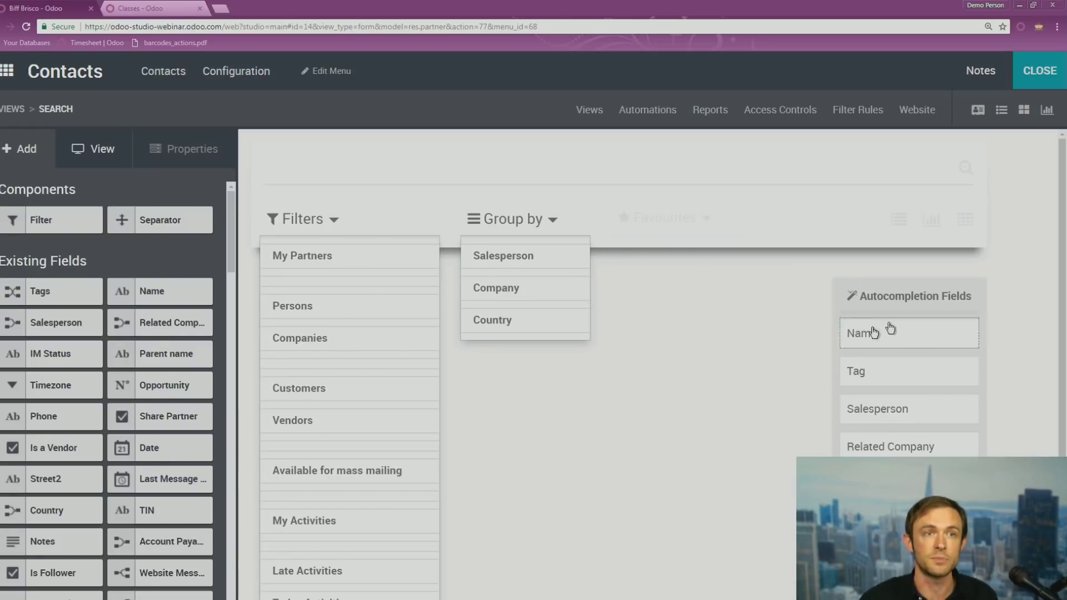
{"action": "left_click", "coordinate": [1050, 66]}
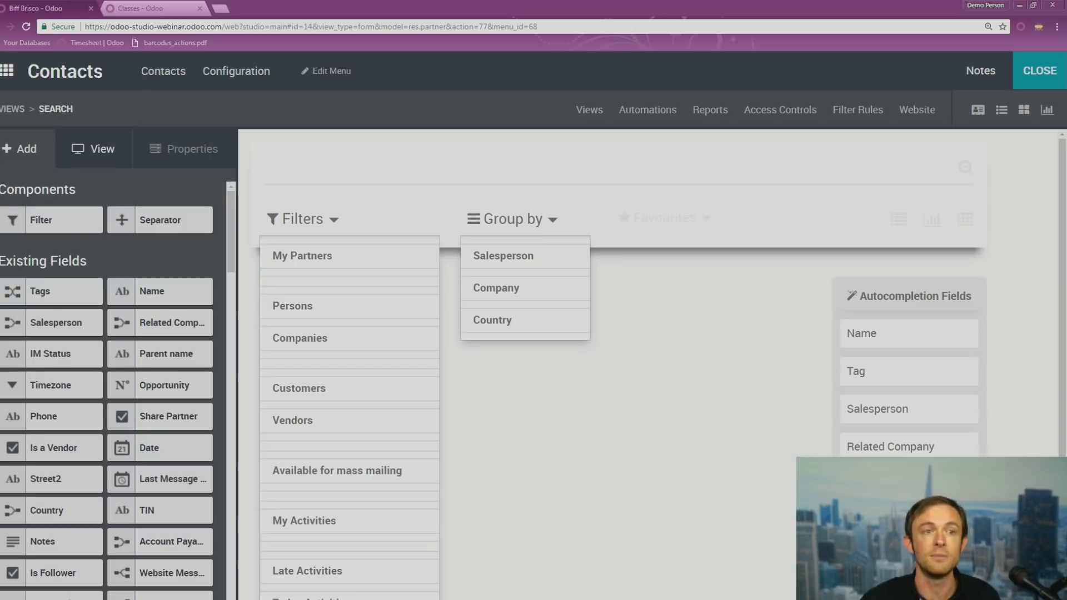
{"action": "left_click", "coordinate": [1041, 76]}
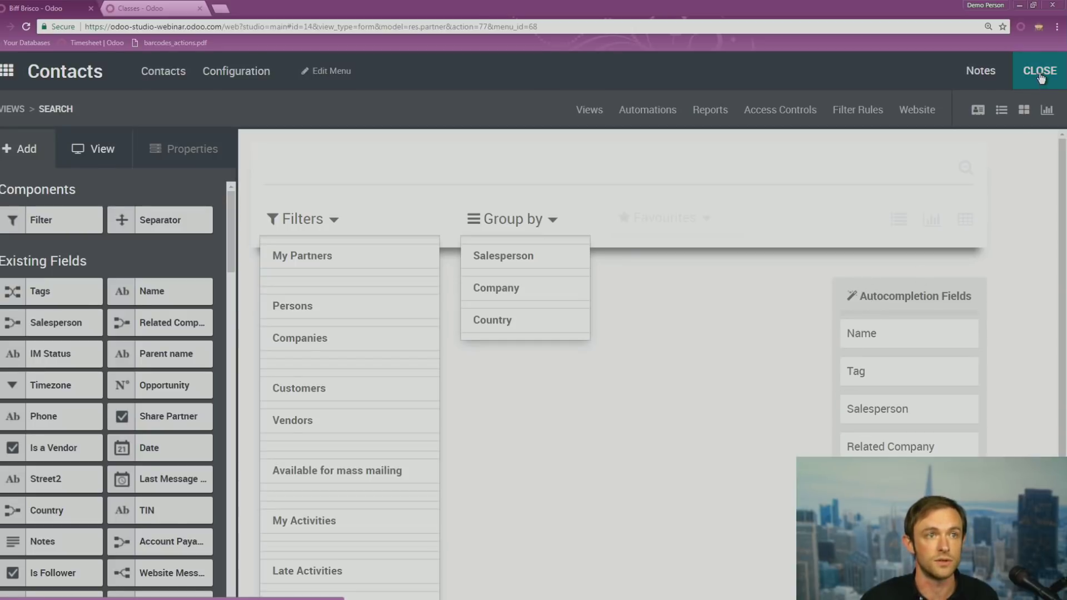
Exit Studio, briefly visit Timesheets, then open the Sales Quotations list in Studio
{"action": "left_click", "coordinate": [601, 114]}
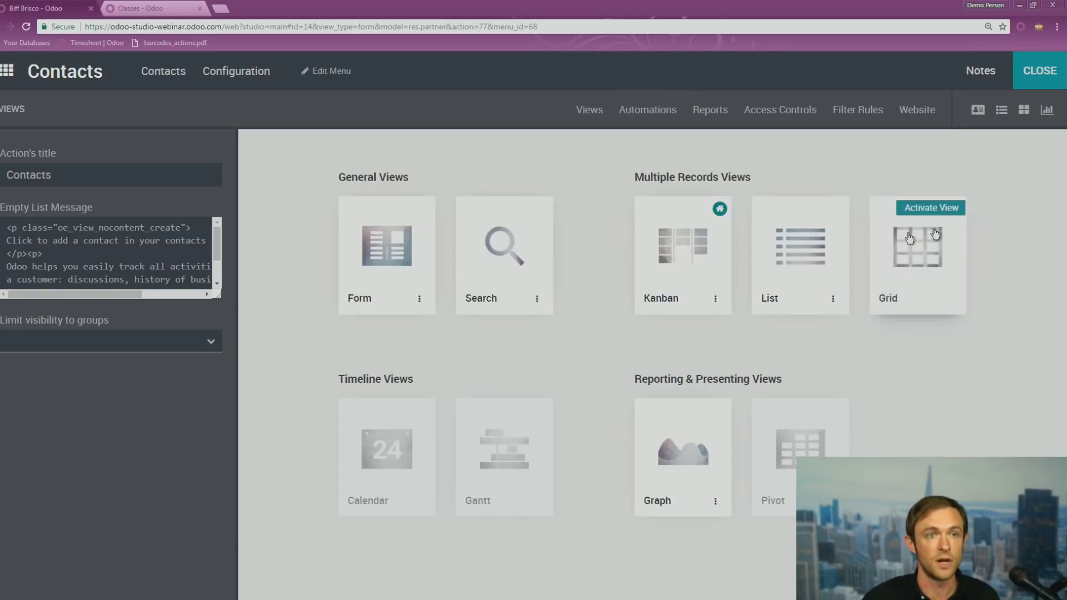
{"action": "left_click", "coordinate": [1039, 70]}
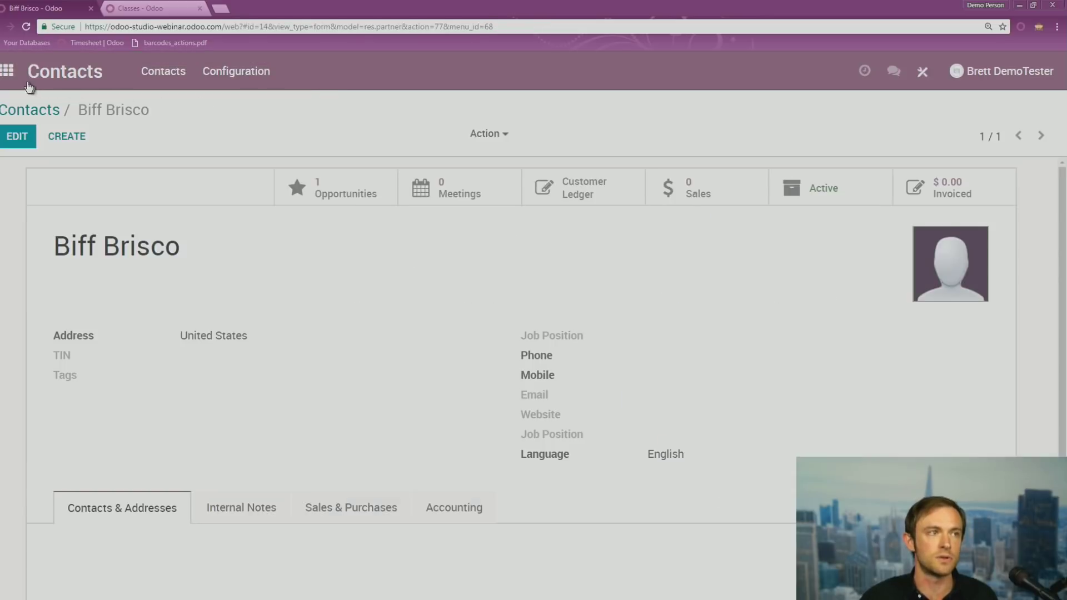
{"action": "left_click", "coordinate": [14, 70]}
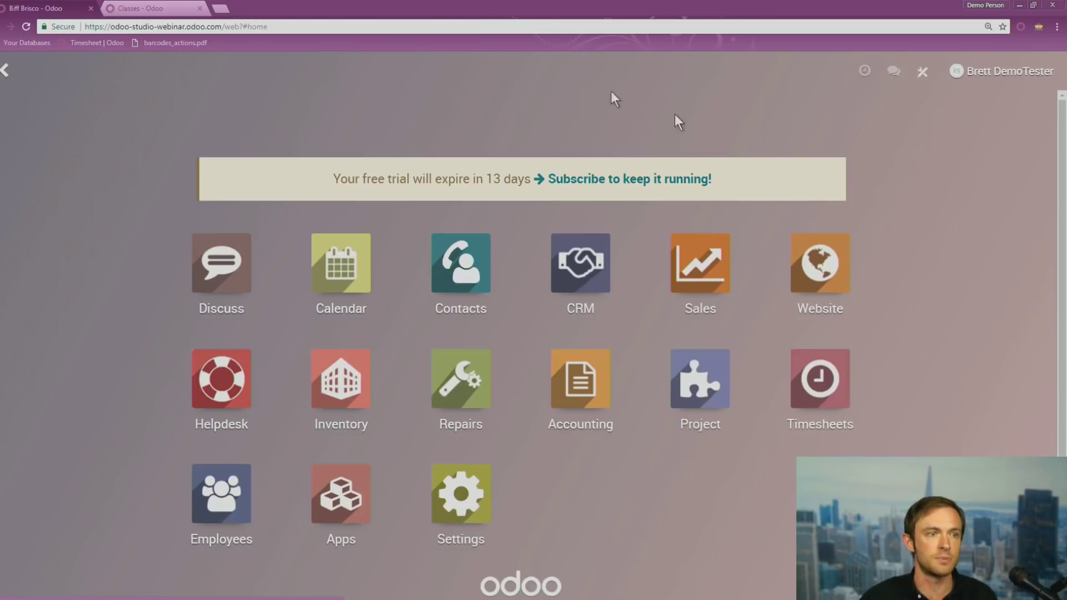
{"action": "left_click", "coordinate": [855, 388]}
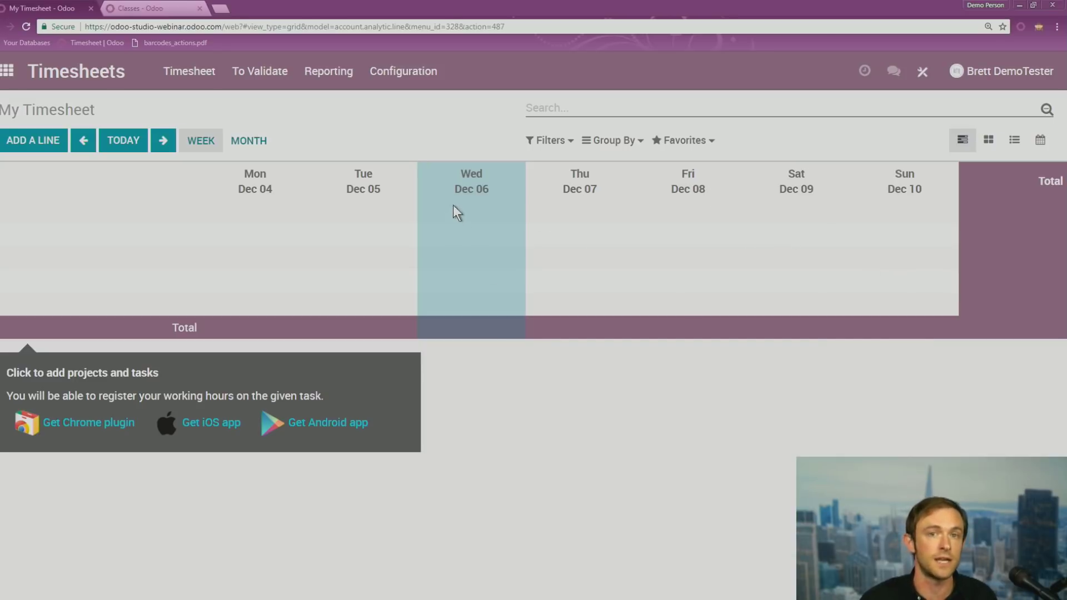
{"action": "left_click", "coordinate": [9, 72]}
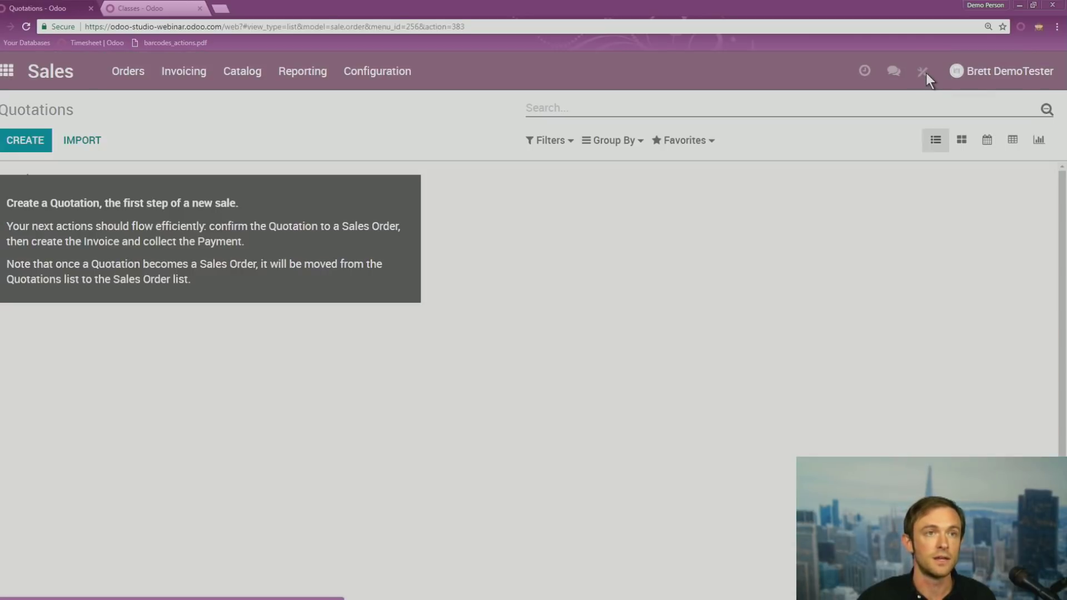
{"action": "left_click", "coordinate": [924, 72]}
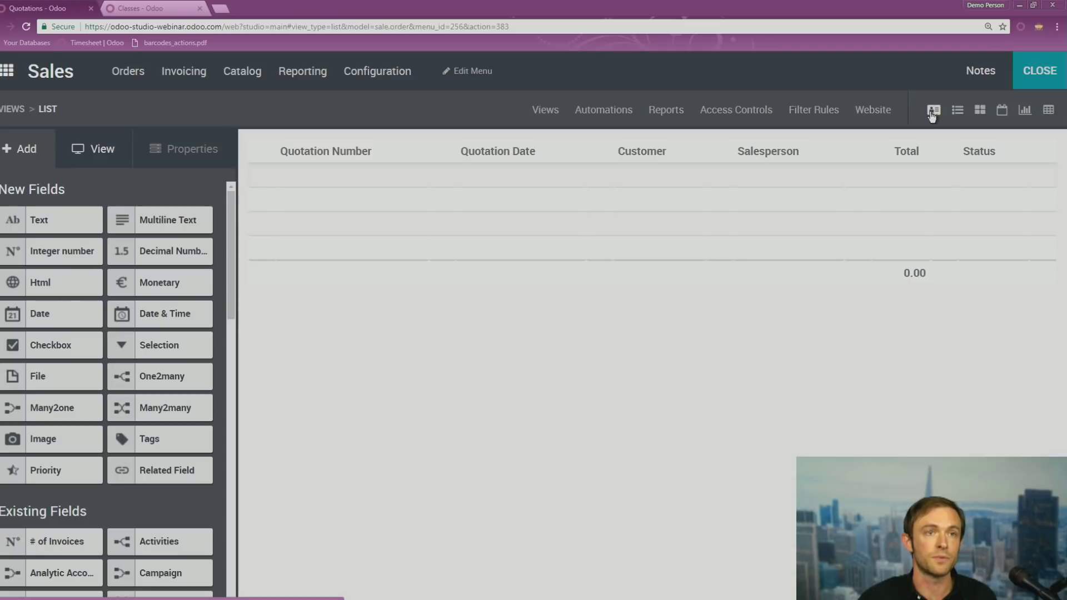
Browse the available Sales views, then close Studio back to the Quotations list
{"action": "left_click", "coordinate": [547, 110]}
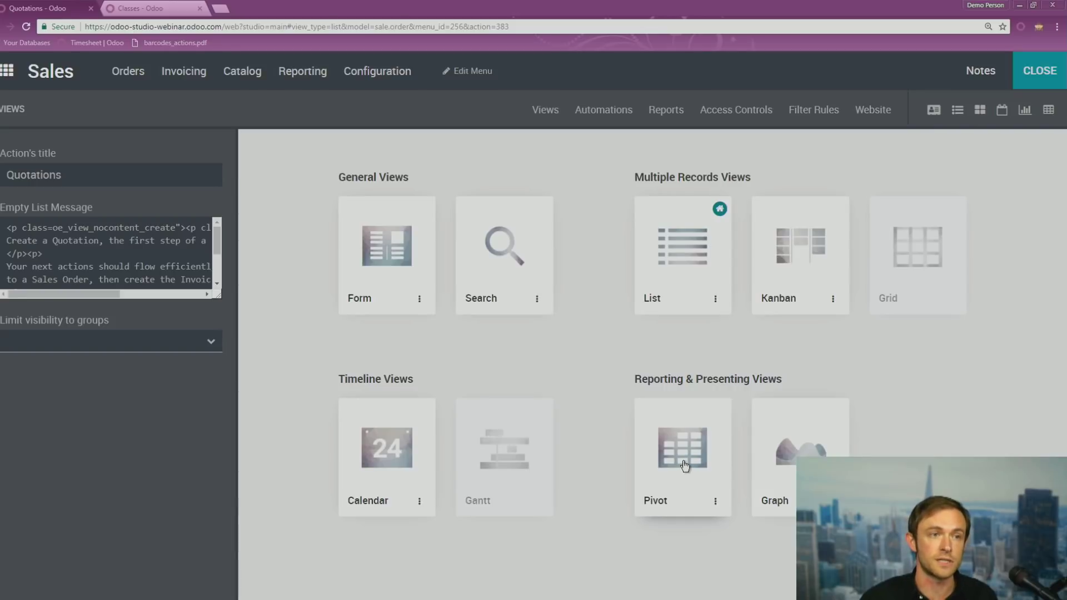
{"action": "mouse_move", "coordinate": [490, 455]}
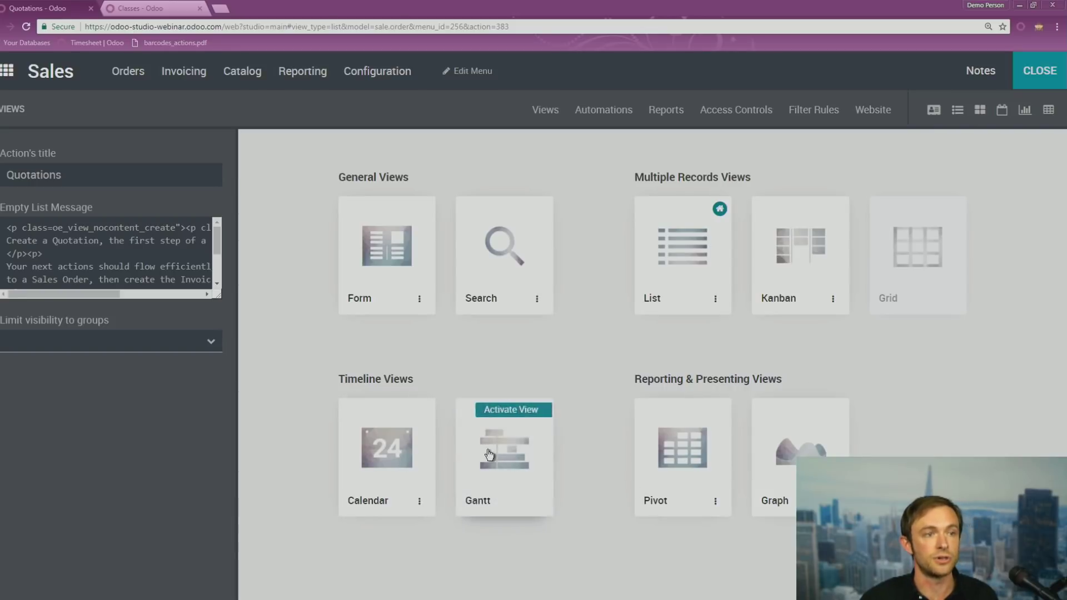
{"action": "left_click", "coordinate": [1052, 83]}
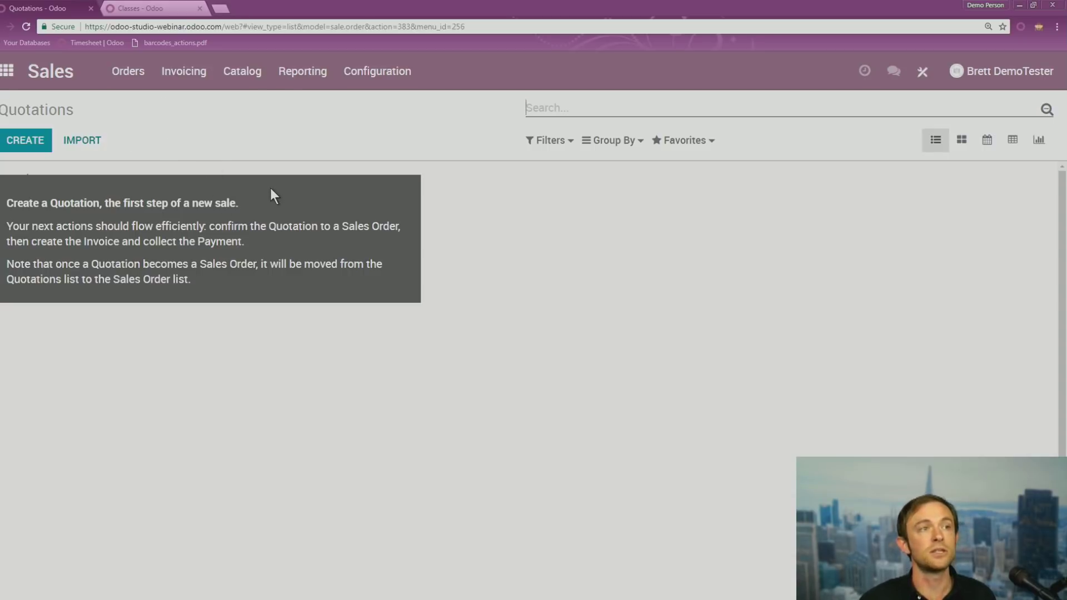
Present the menus slide, revealing the rename/rearrange, delete and create menu-item bullets
{"action": "key", "text": "alt+Tab"}
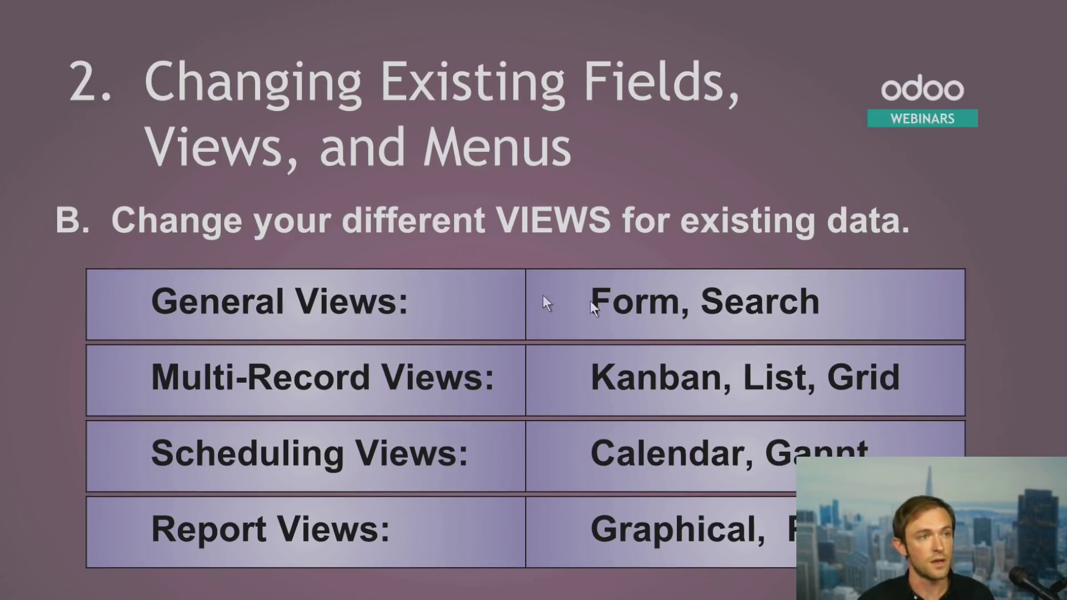
{"action": "left_click", "coordinate": [846, 216]}
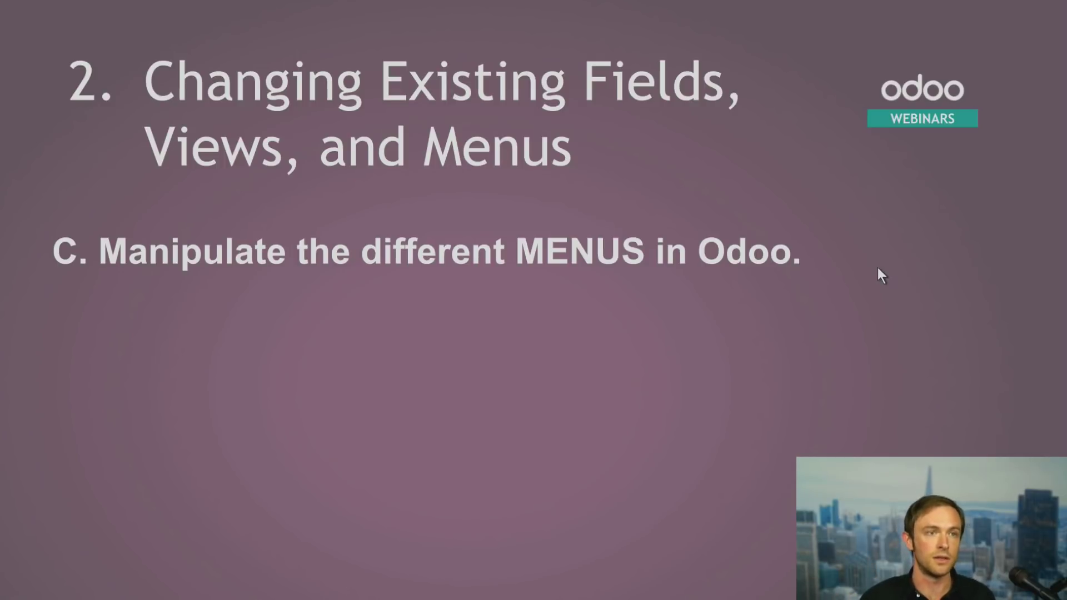
{"action": "left_click", "coordinate": [798, 341]}
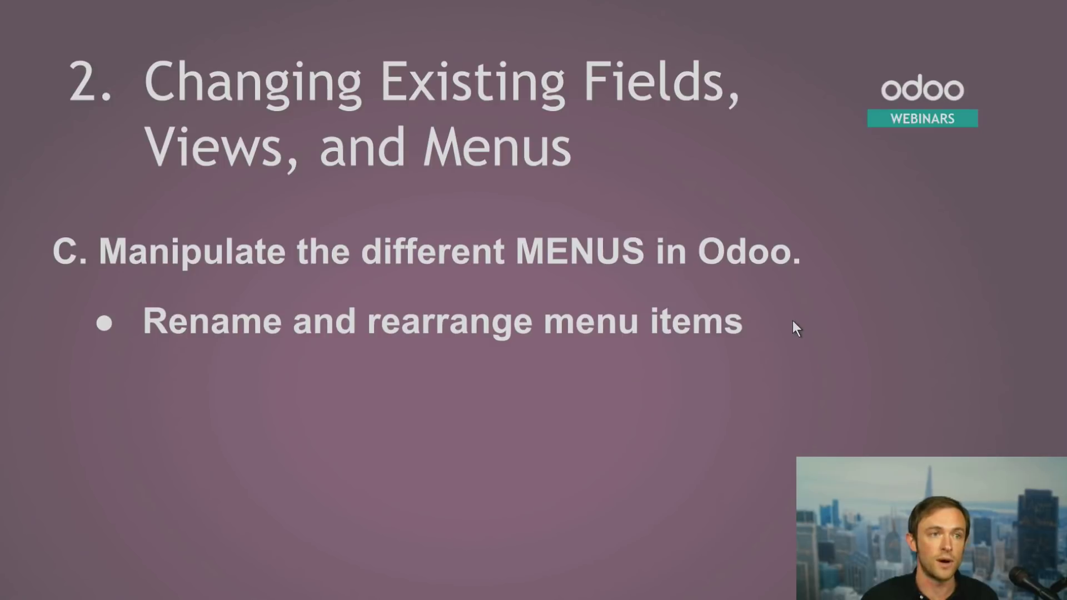
{"action": "left_click", "coordinate": [794, 321]}
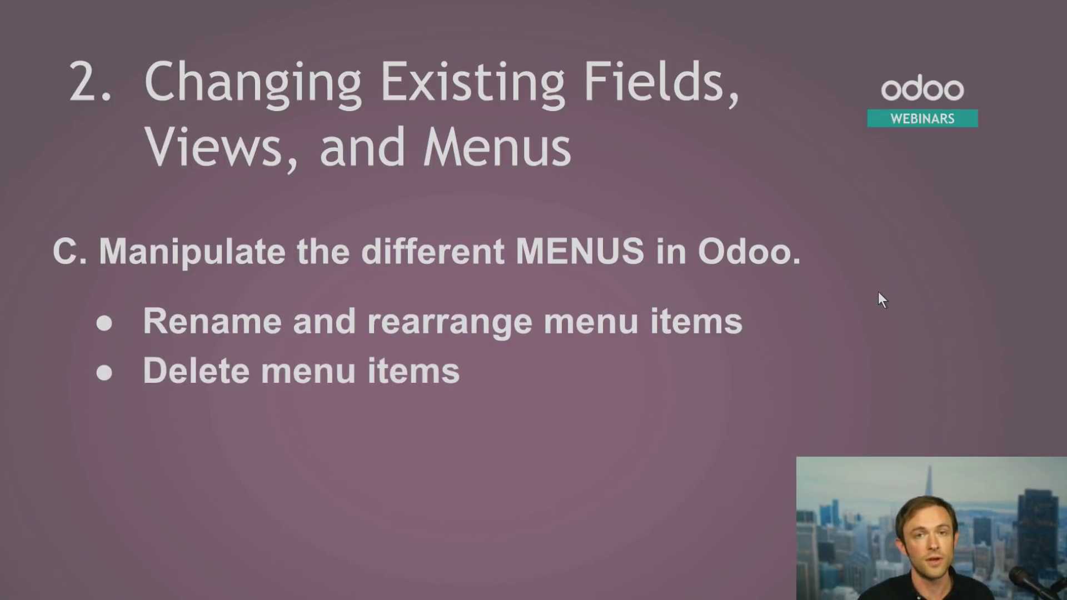
{"action": "left_click", "coordinate": [877, 297]}
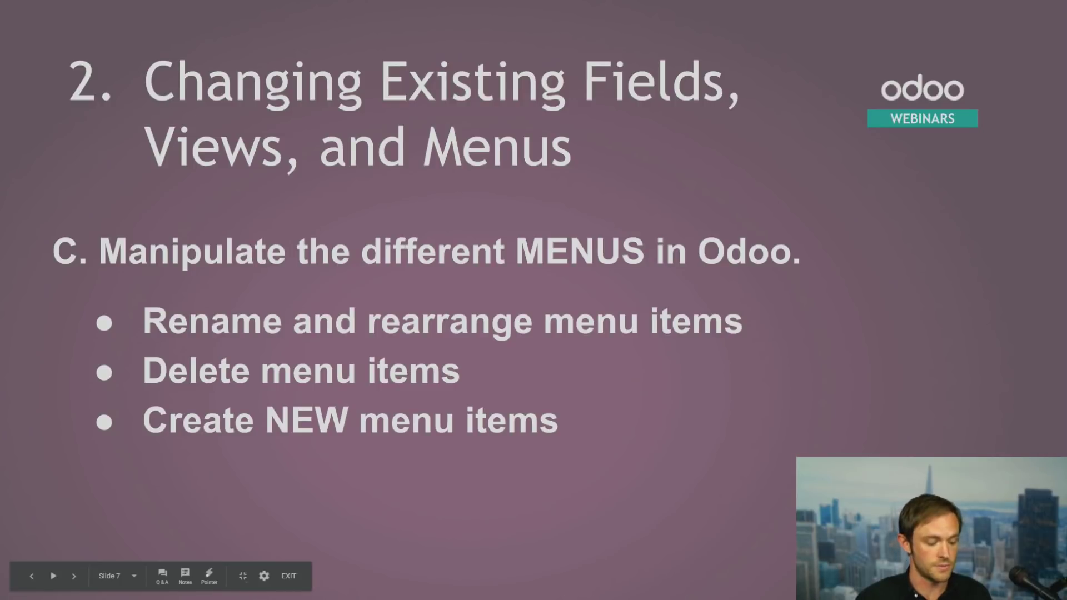
{"action": "key", "text": "alt+Tab"}
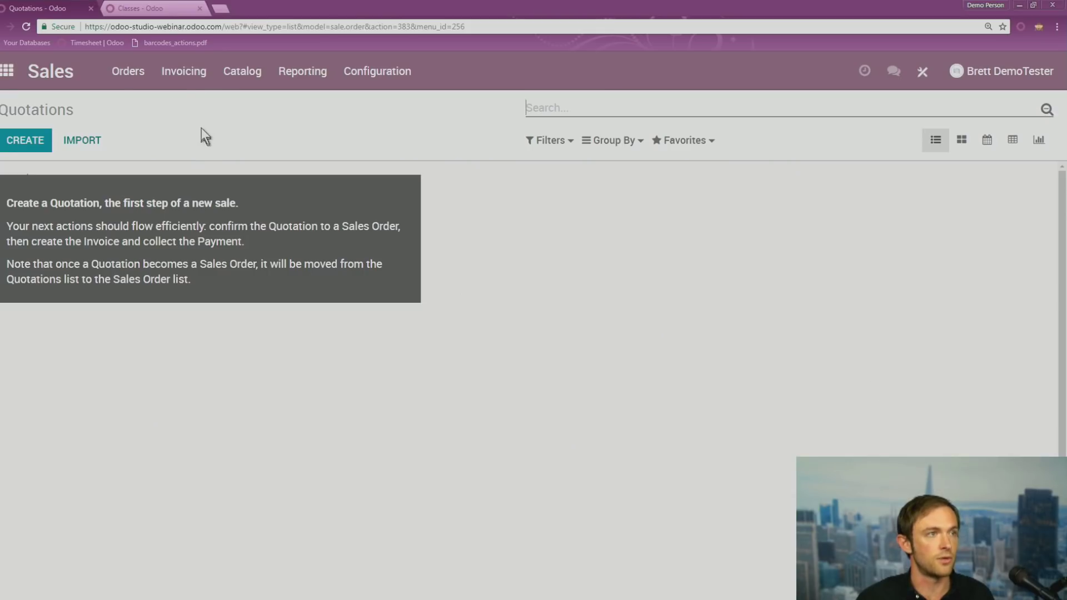
Open Contacts in Studio, check the Configuration entries, and open the Edit Menu dialog
{"action": "left_click", "coordinate": [10, 72]}
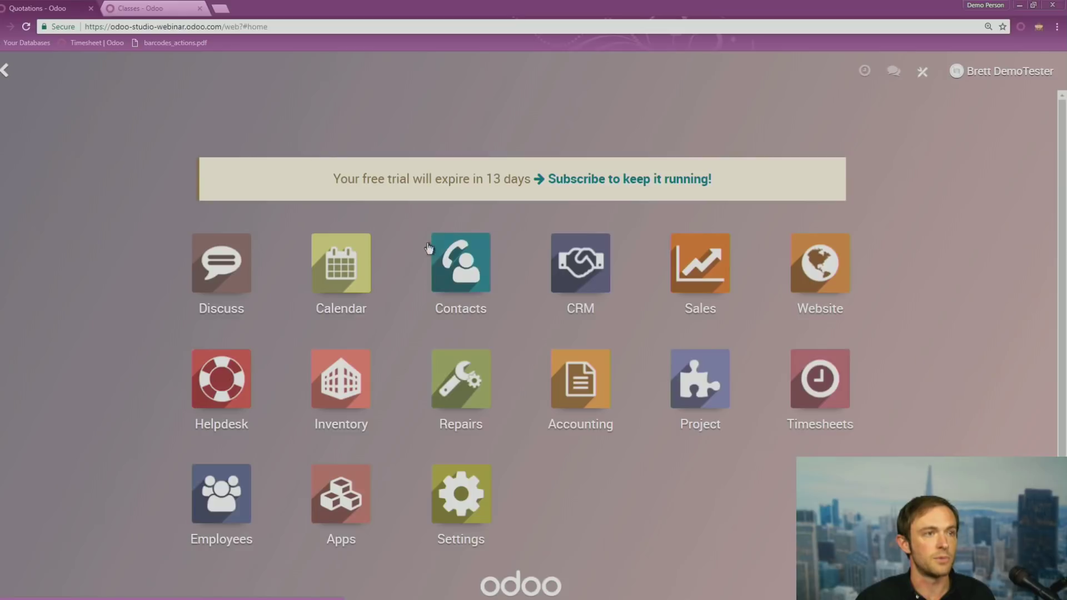
{"action": "left_click", "coordinate": [499, 269]}
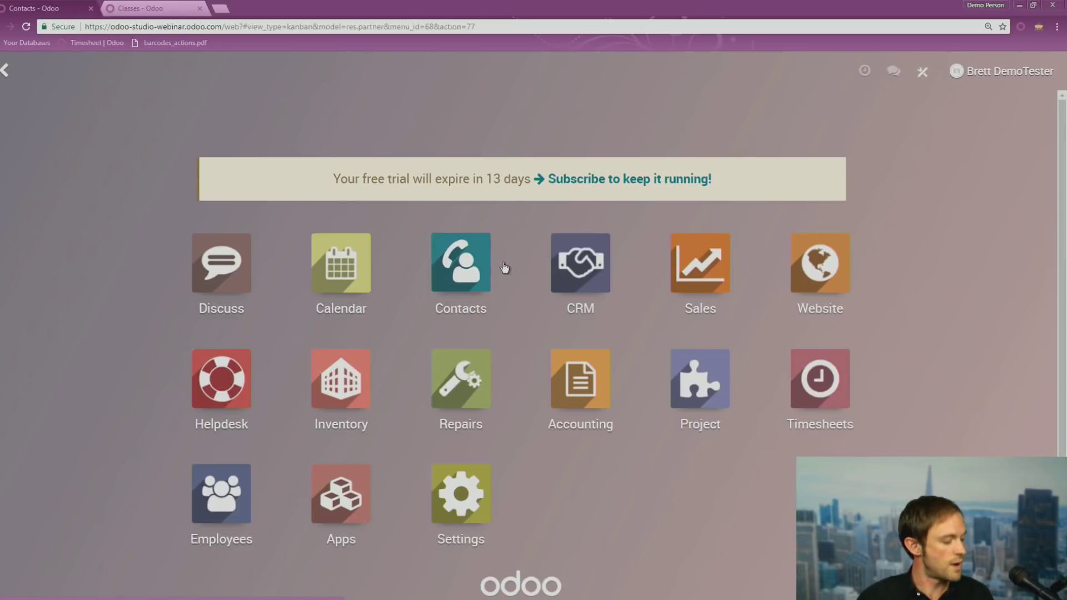
{"action": "left_click", "coordinate": [926, 75]}
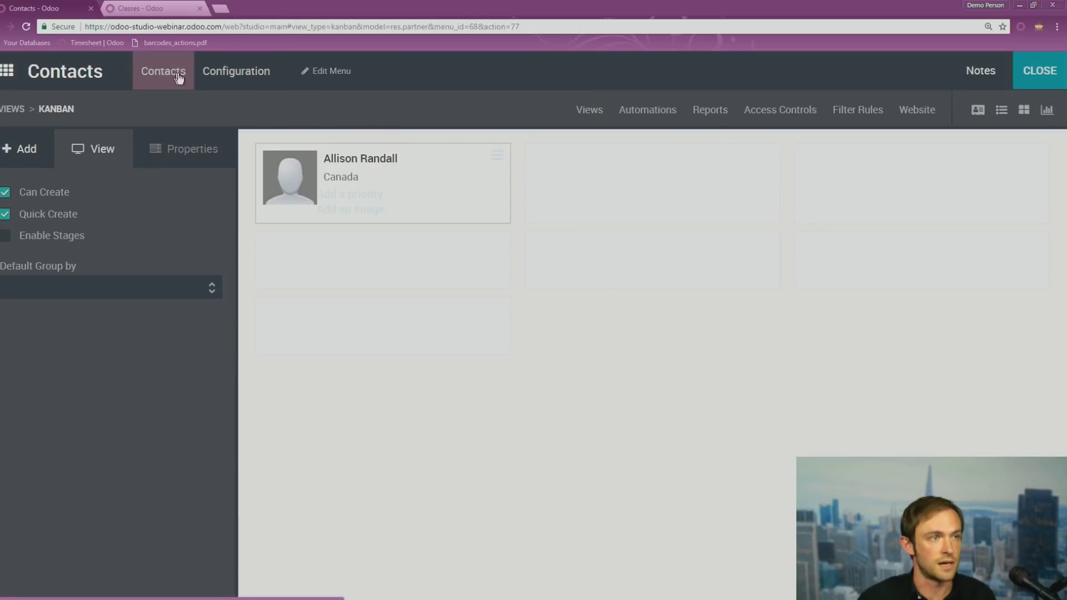
{"action": "left_click", "coordinate": [271, 78]}
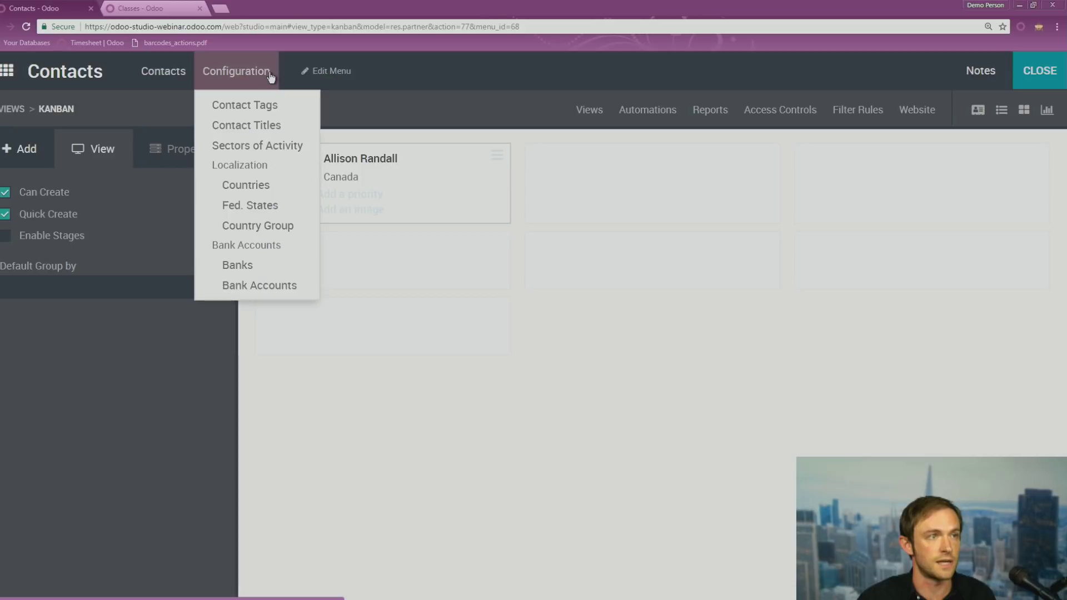
{"action": "left_click", "coordinate": [398, 72]}
{"action": "left_click", "coordinate": [333, 73]}
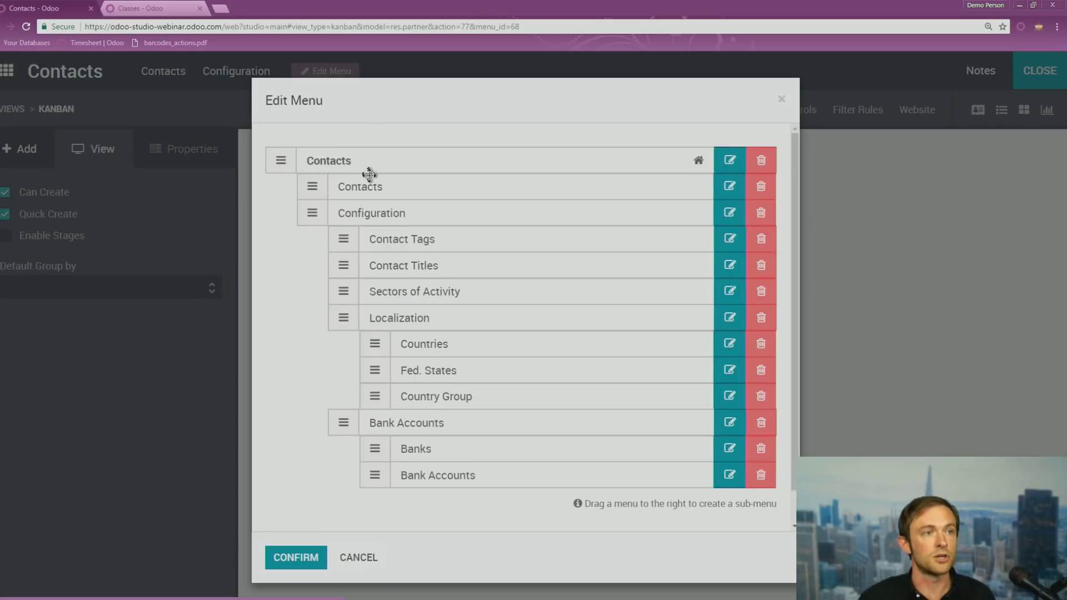
Rename the Sectors of Activity menu to Industry
{"action": "scroll", "coordinate": [418, 285], "scroll_direction": "down", "scroll_amount": 1}
{"action": "scroll", "coordinate": [460, 389], "scroll_direction": "up", "scroll_amount": 1}
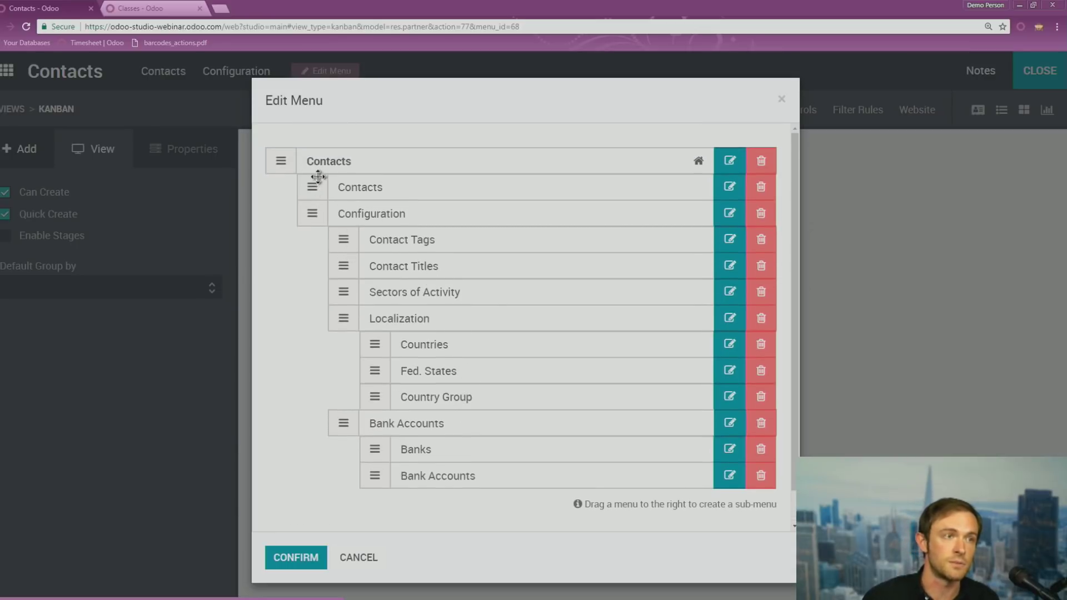
{"action": "left_click_drag", "start_coordinate": [333, 240], "coordinate": [332, 241]}
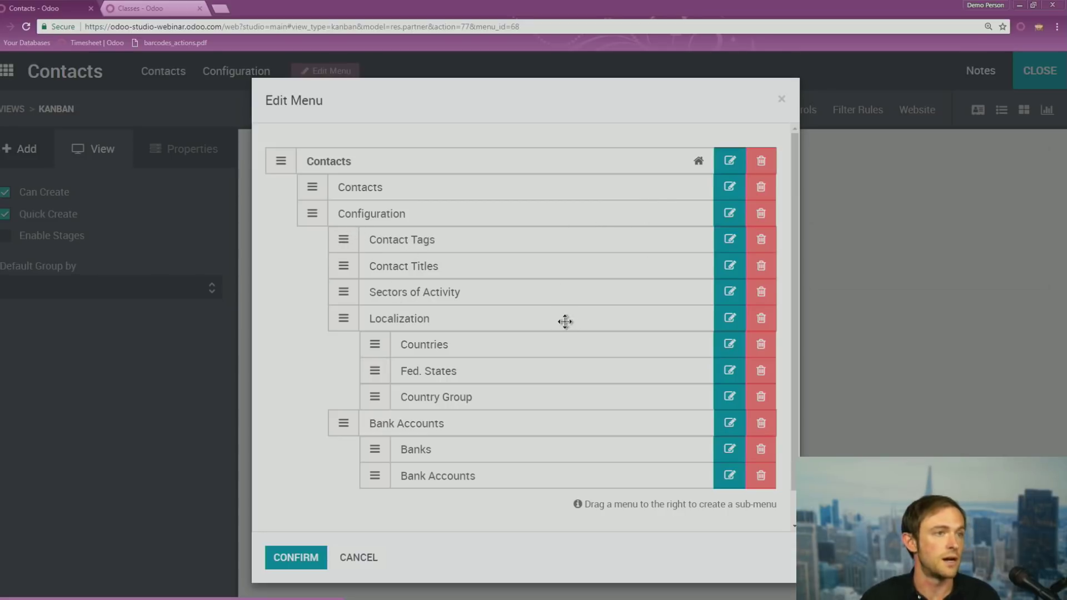
{"action": "left_click", "coordinate": [730, 291]}
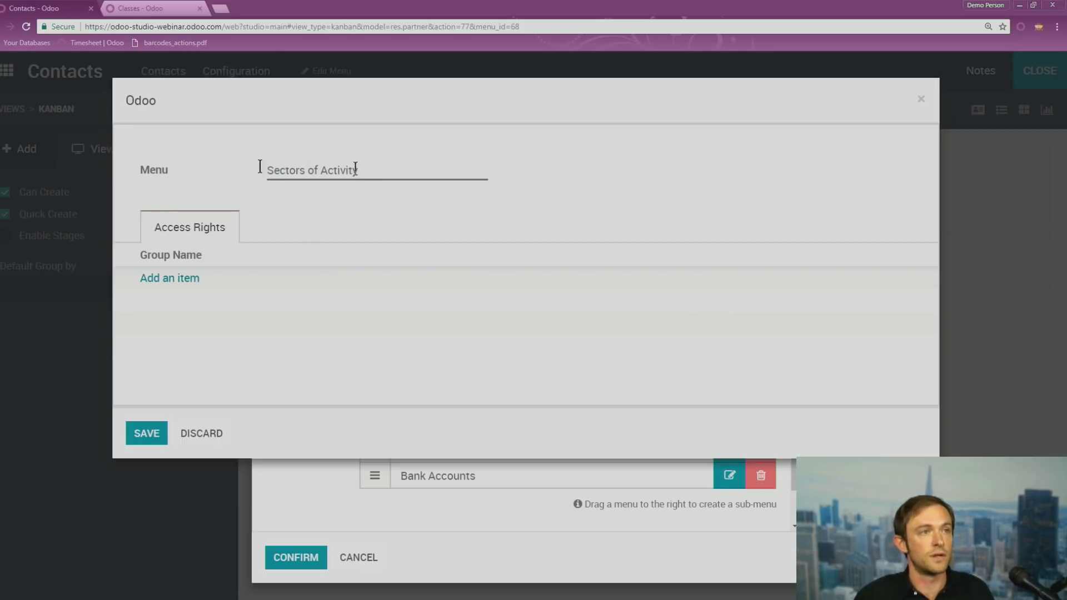
{"action": "left_click_drag", "start_coordinate": [259, 167], "coordinate": [367, 168]}
{"action": "type", "text": "Industry"}
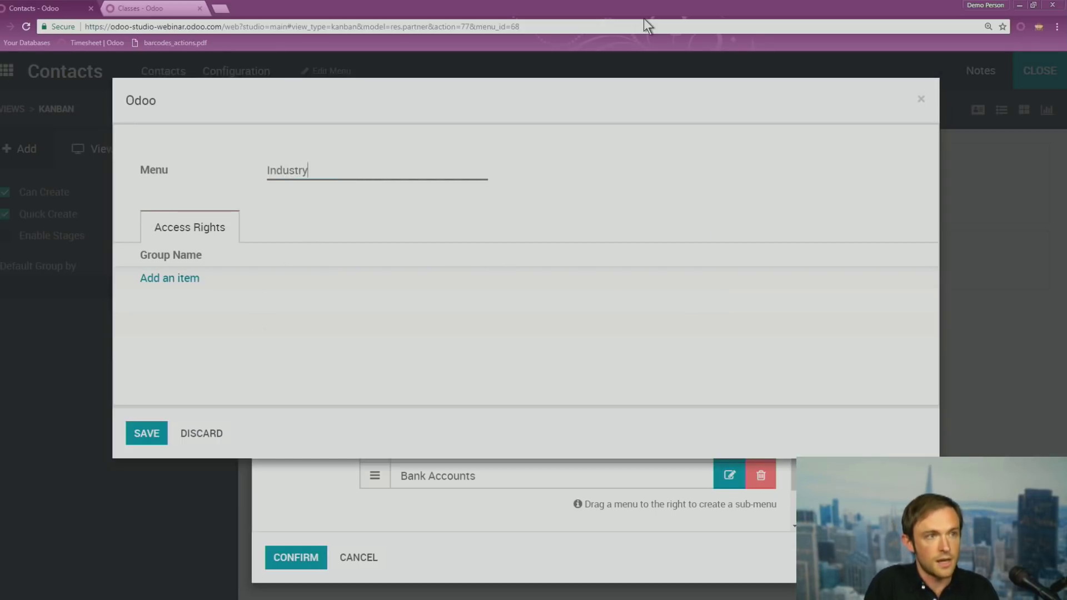
{"action": "left_click", "coordinate": [146, 434]}
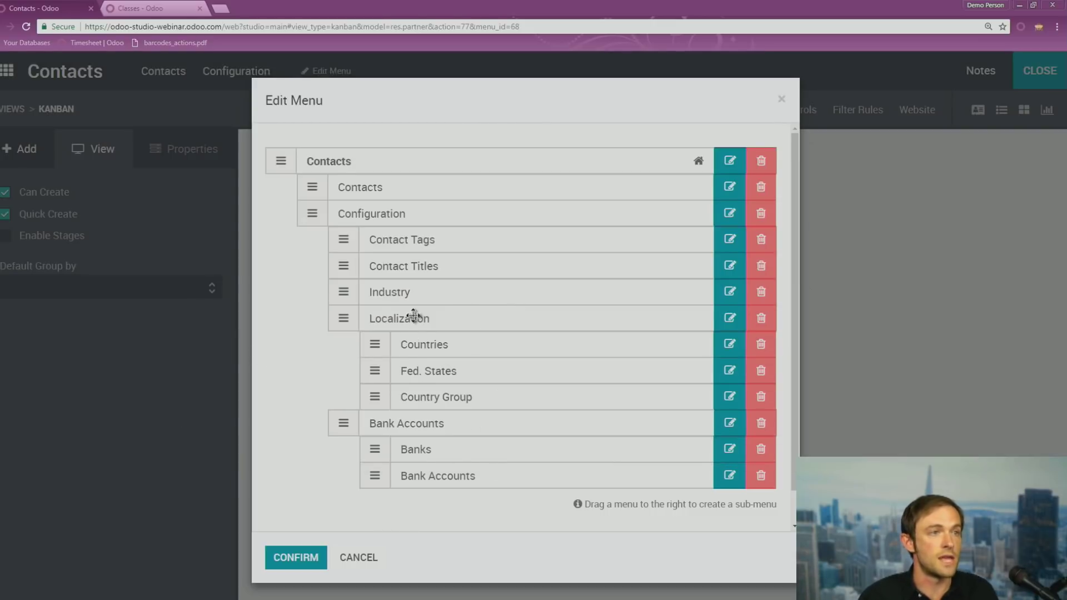
Move Industry directly under Contacts and delete the Country Group and Fed. States menus
{"action": "left_click_drag", "start_coordinate": [343, 289], "coordinate": [311, 214]}
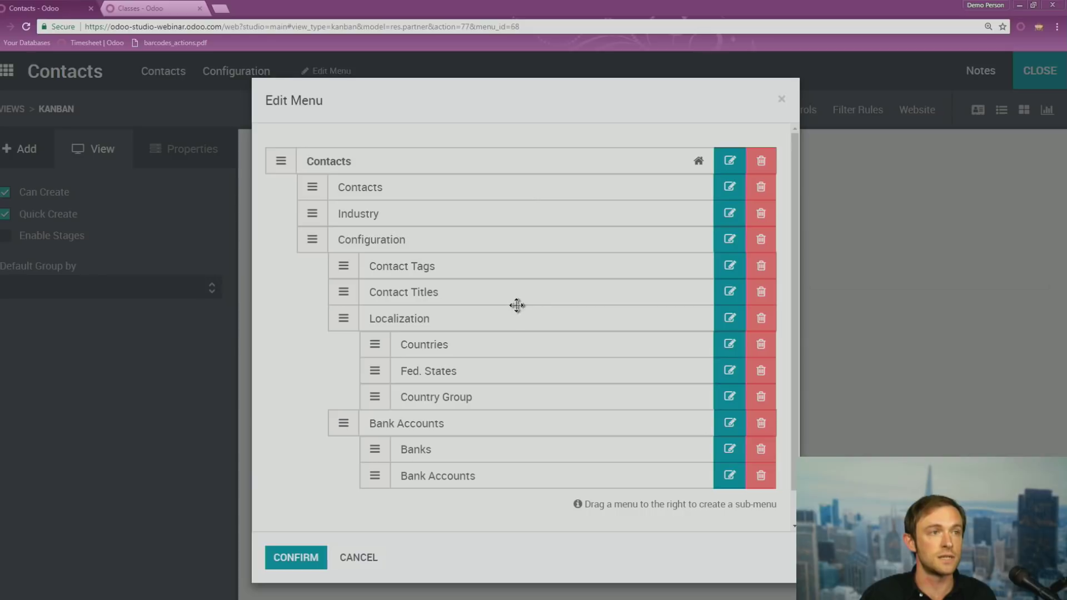
{"action": "left_click", "coordinate": [761, 397]}
{"action": "left_click", "coordinate": [762, 370]}
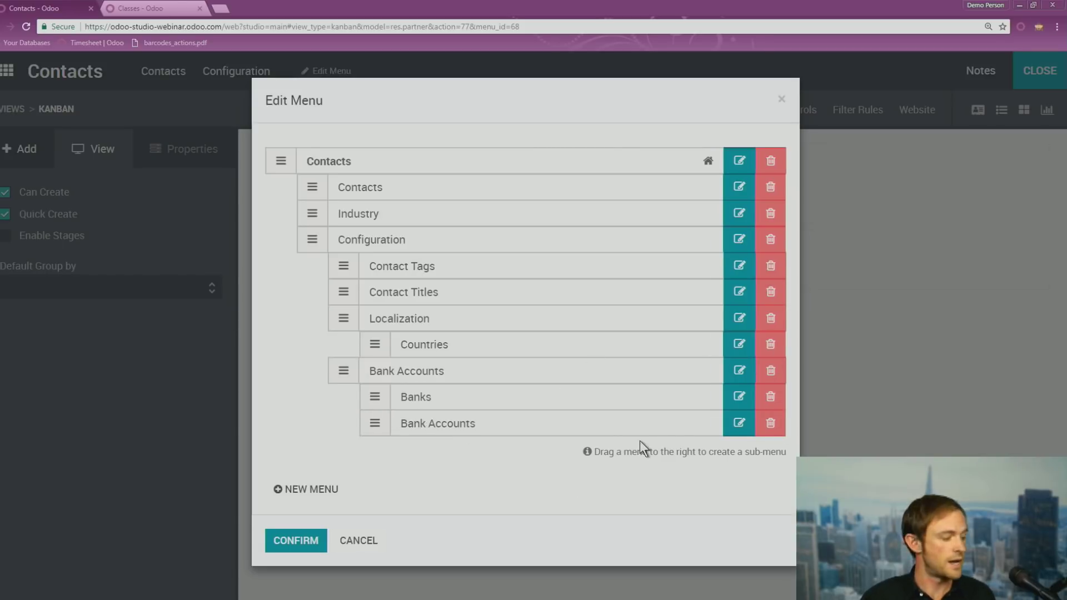
Apply the menu reorganization, view the Industry list, and start a new Contacts menu via Edit Menu
{"action": "left_click", "coordinate": [296, 541]}
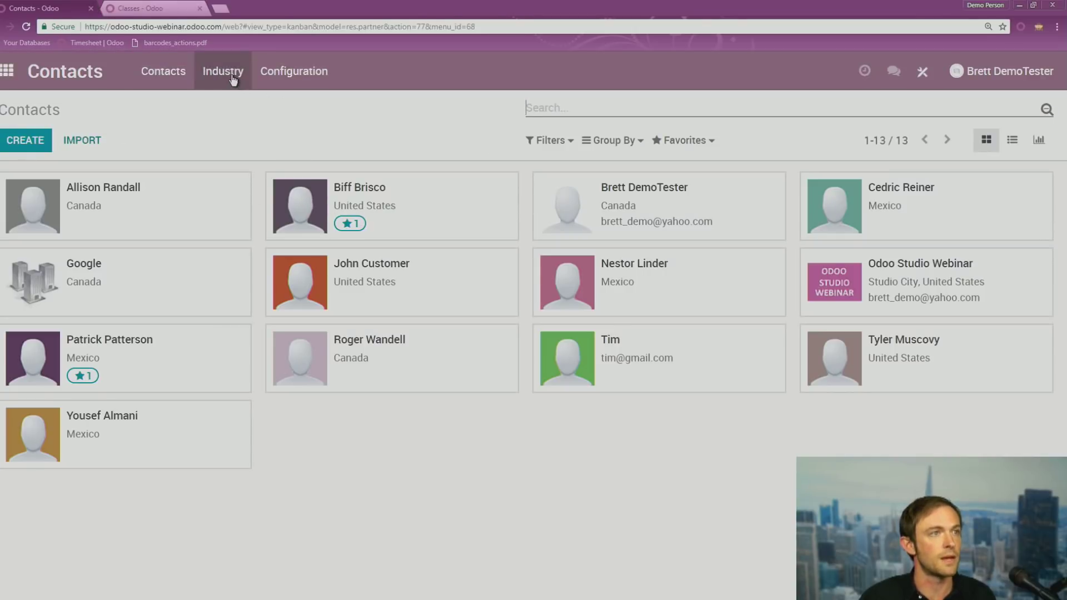
{"action": "left_click", "coordinate": [233, 78]}
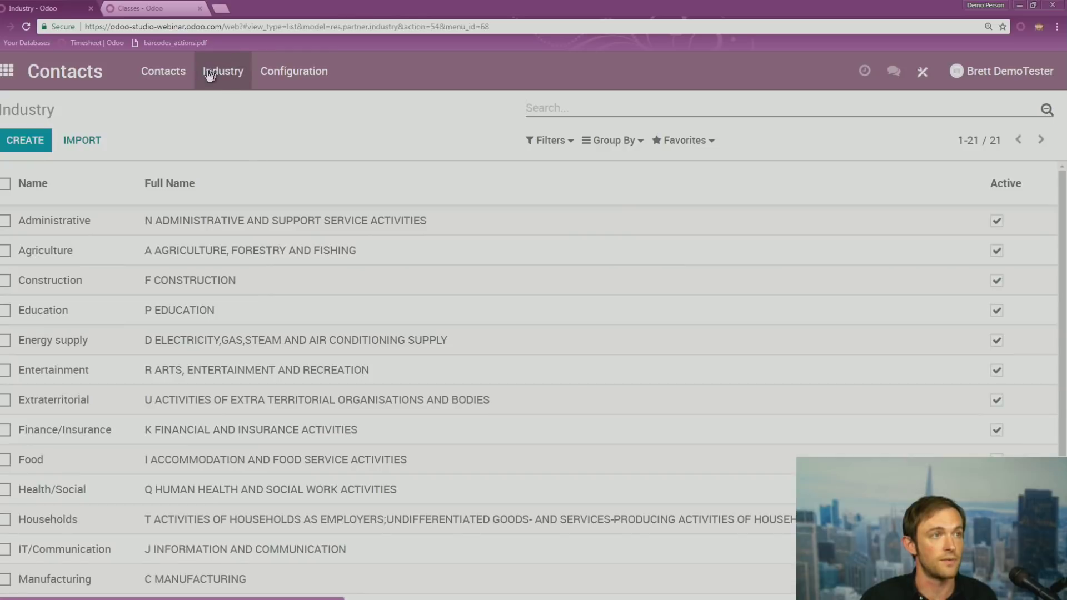
{"action": "left_click", "coordinate": [923, 71]}
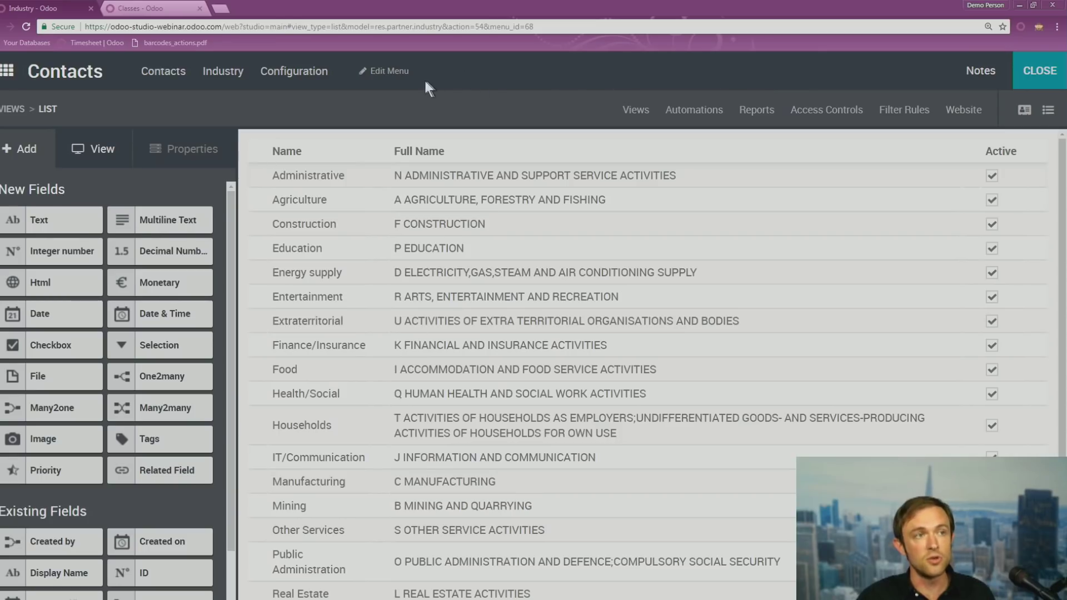
{"action": "left_click", "coordinate": [392, 72]}
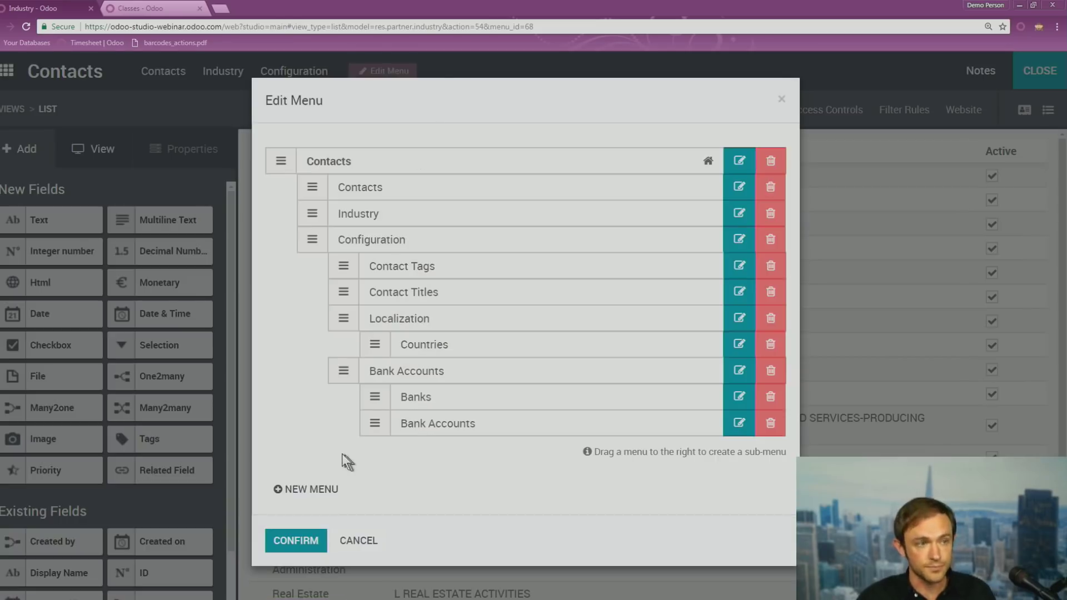
{"action": "left_click", "coordinate": [295, 497]}
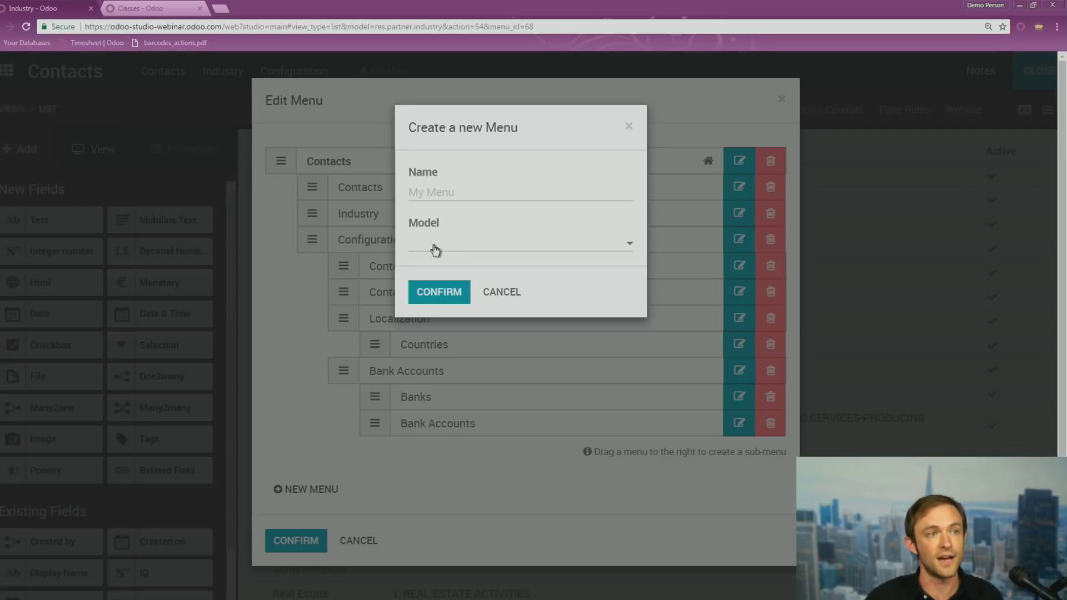
Create a menu named 'Languages' linked to the Languages (res.lang) model, found by searching 'langu'
{"action": "left_click", "coordinate": [449, 193]}
{"action": "type", "text": "L"}
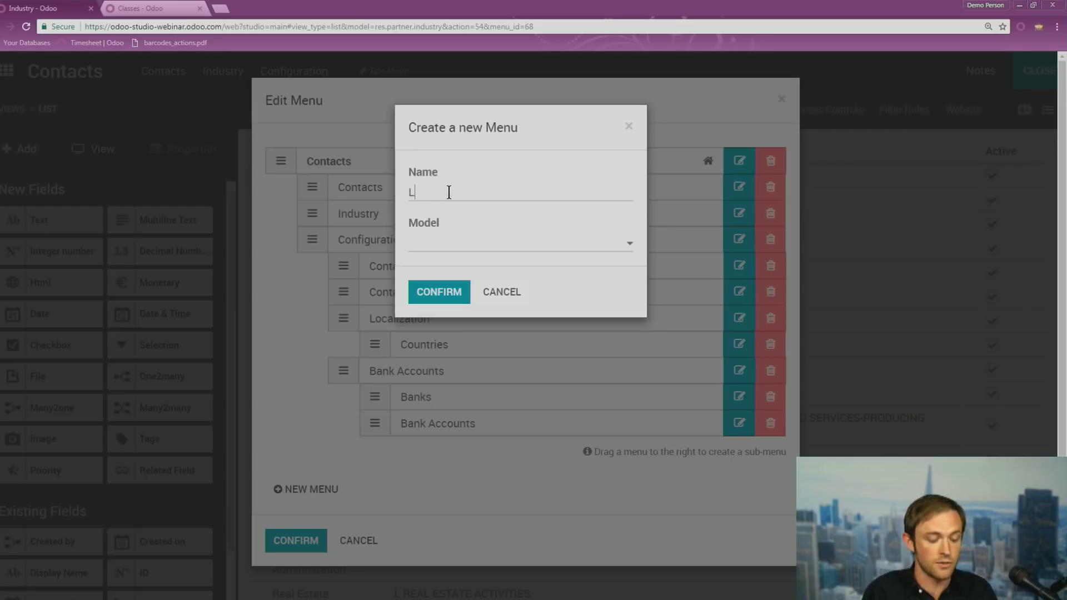
{"action": "type", "text": "anguages"}
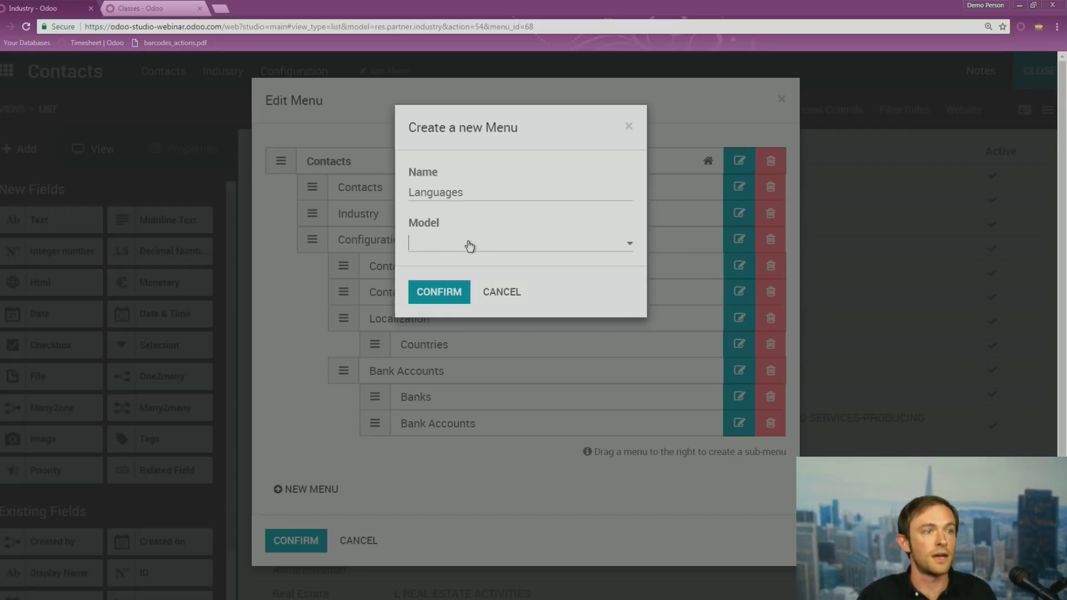
{"action": "left_click", "coordinate": [468, 245]}
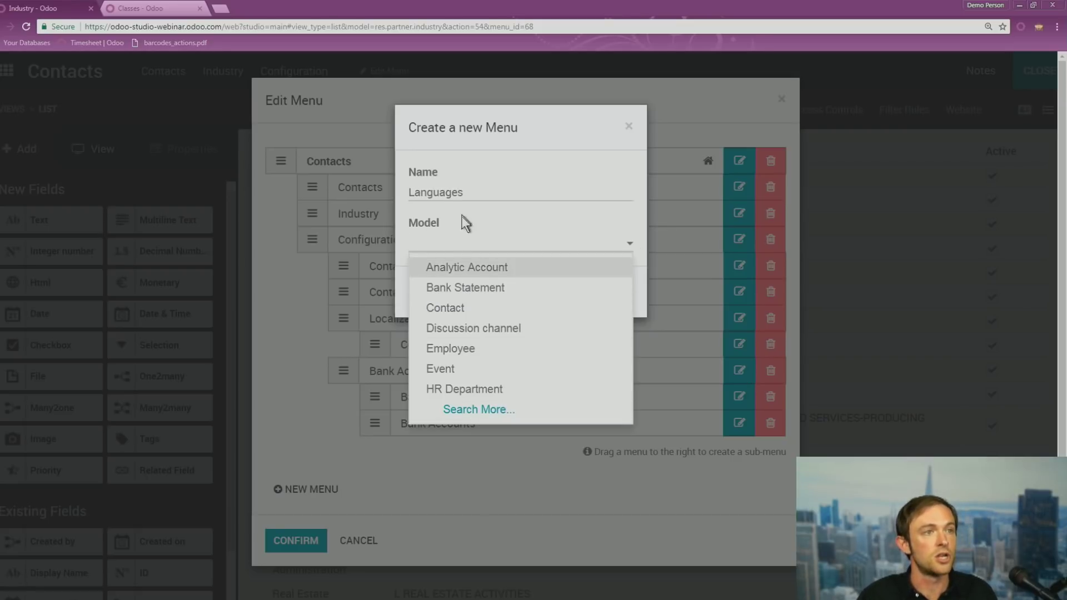
{"action": "left_click", "coordinate": [474, 410]}
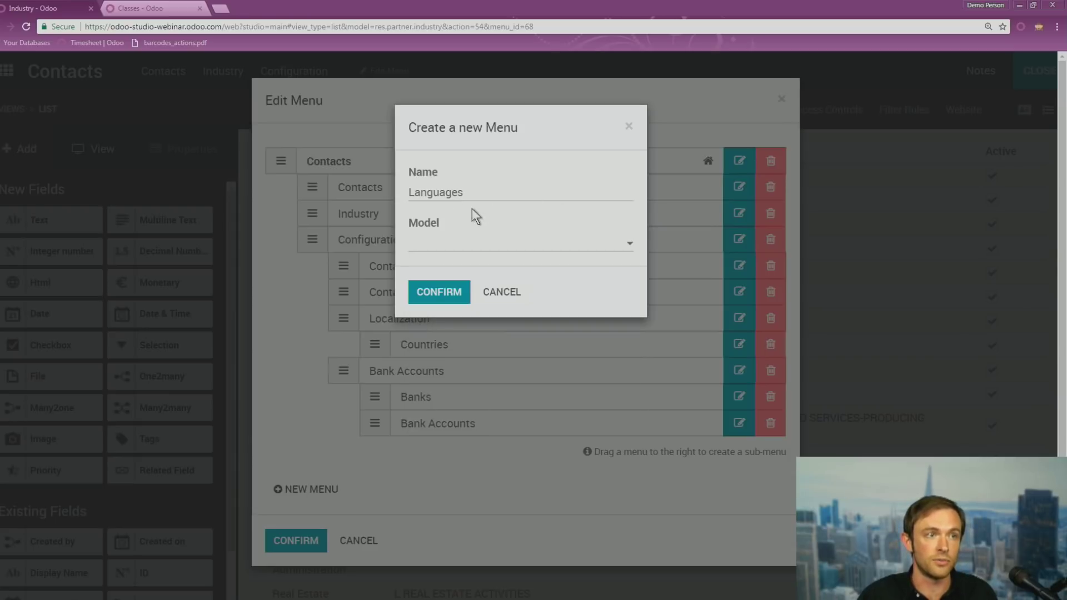
{"action": "type", "text": "langu"}
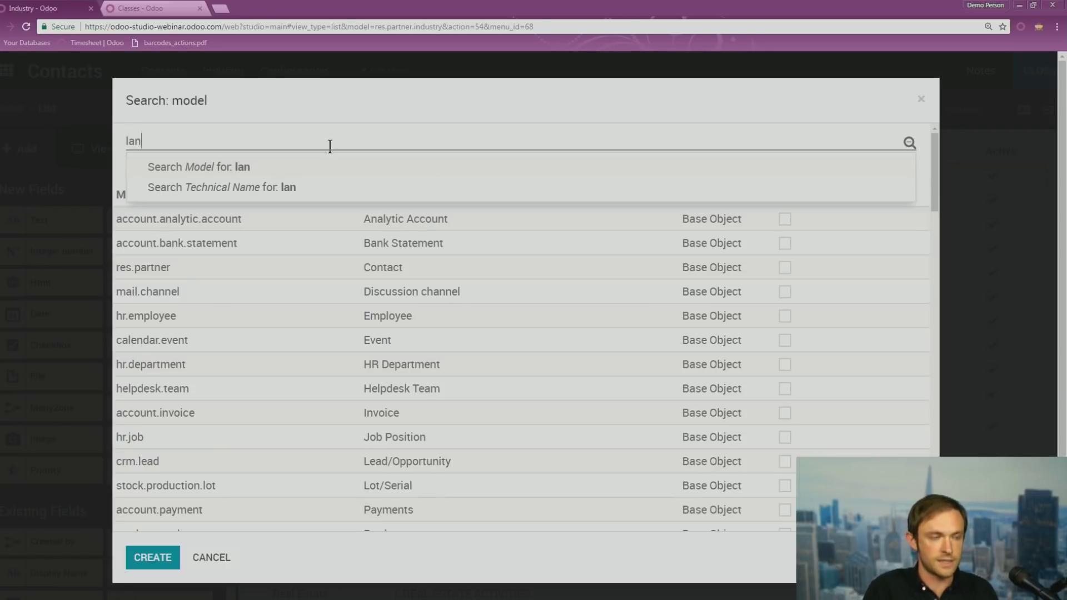
{"action": "left_click", "coordinate": [251, 177]}
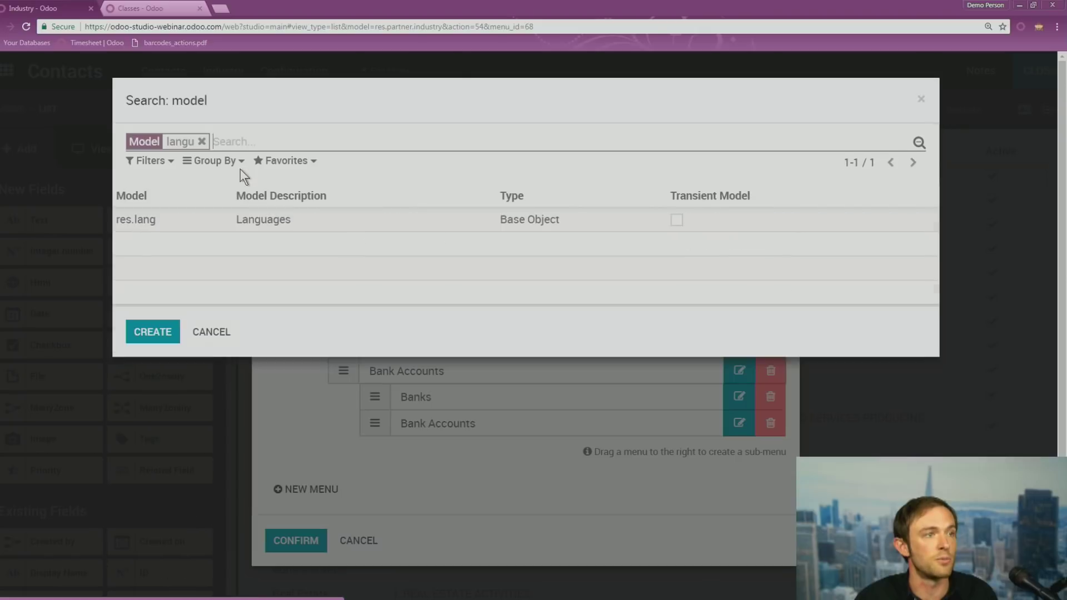
{"action": "left_click", "coordinate": [210, 222]}
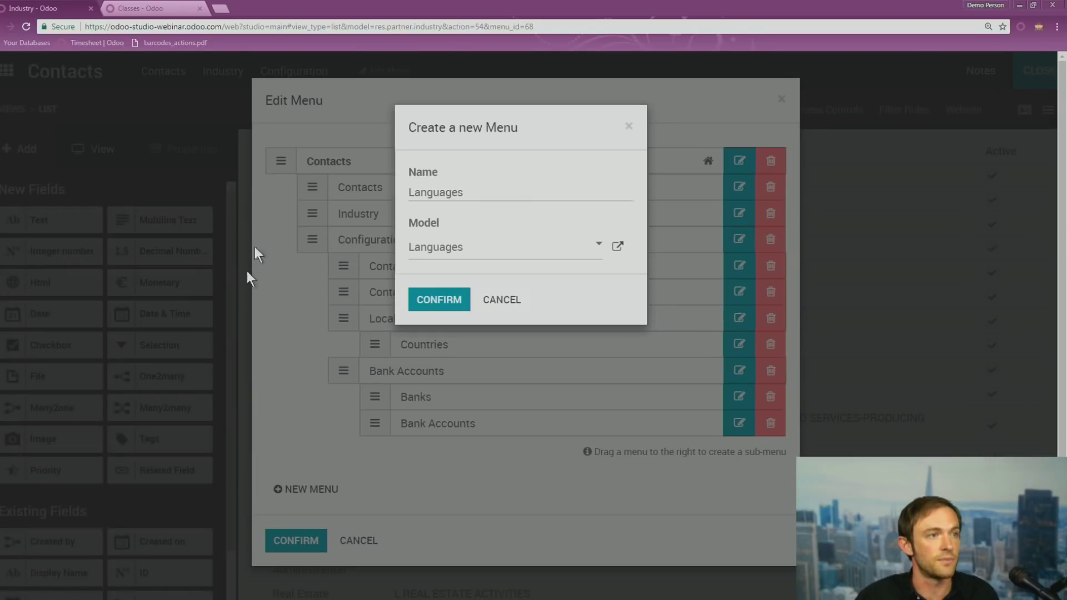
{"action": "left_click", "coordinate": [424, 303]}
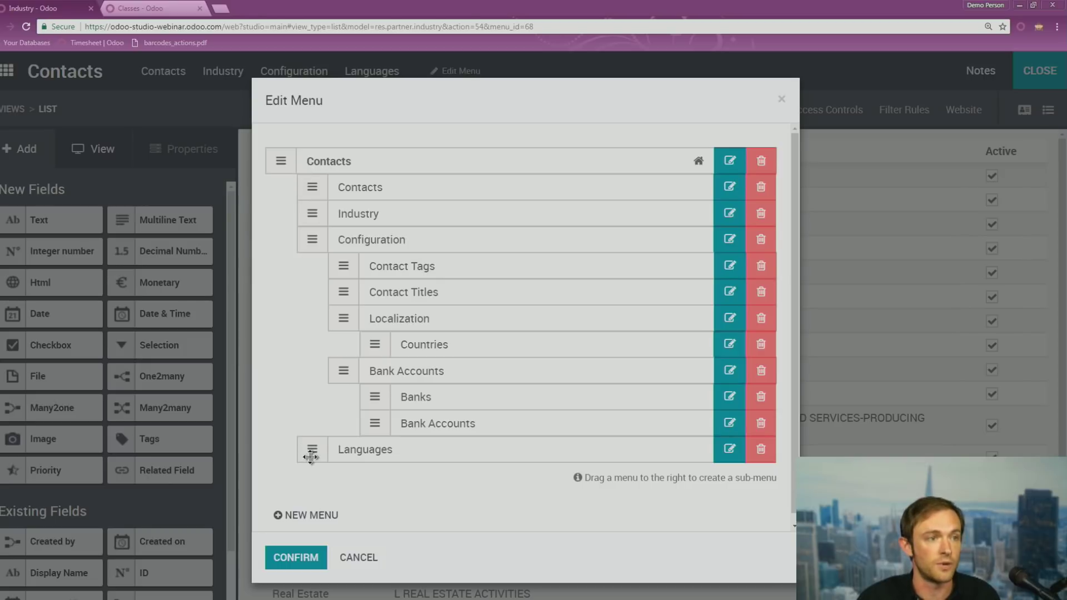
Save the menu edits, exit Studio, and check the Languages list shows English before returning home
{"action": "left_click", "coordinate": [293, 558]}
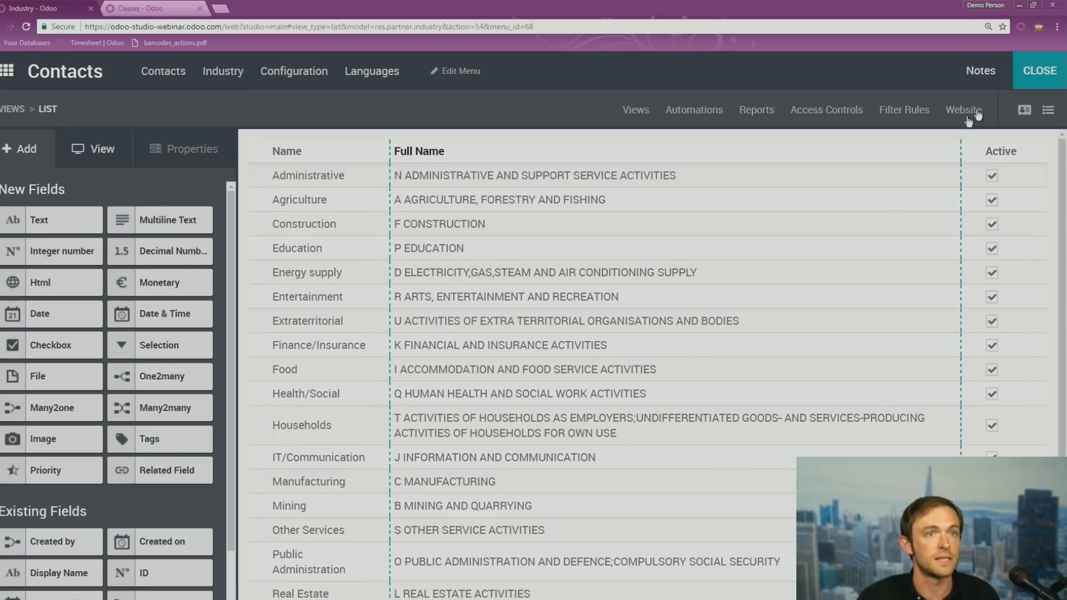
{"action": "left_click", "coordinate": [1045, 61]}
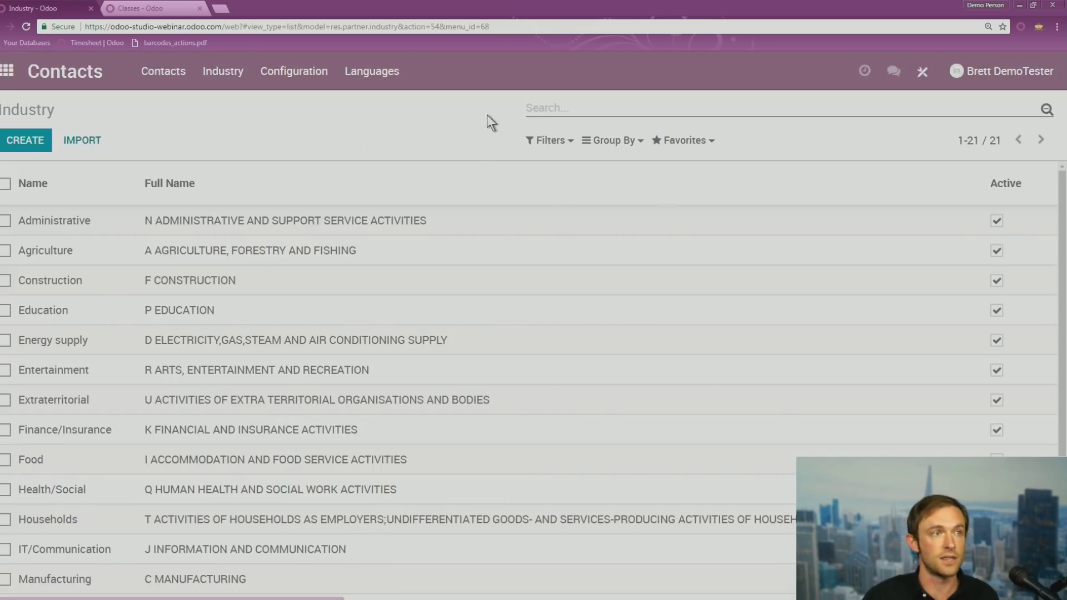
{"action": "left_click", "coordinate": [376, 74]}
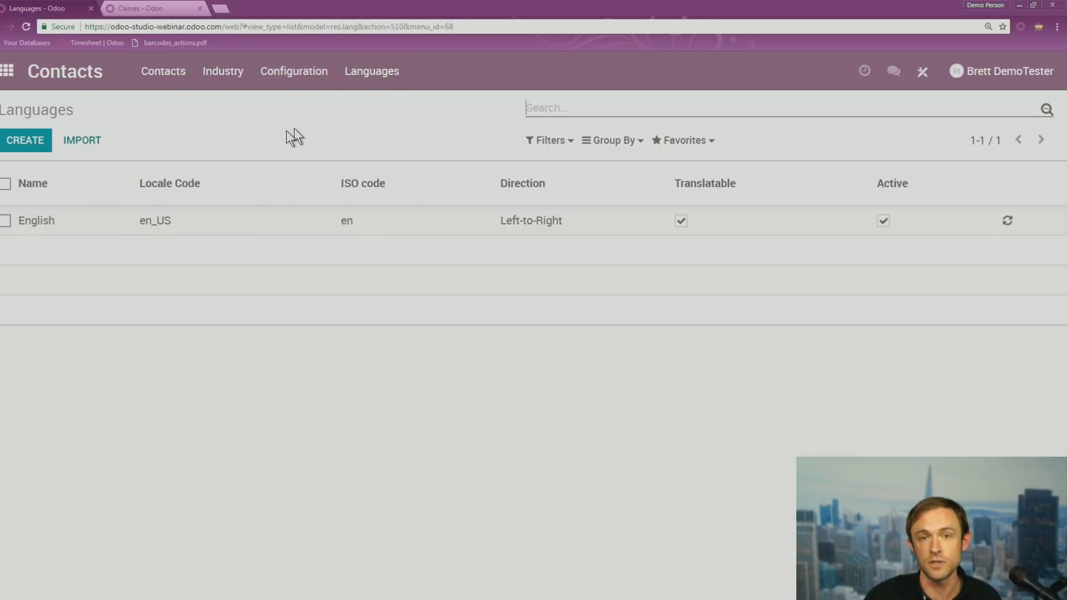
{"action": "left_click", "coordinate": [6, 71]}
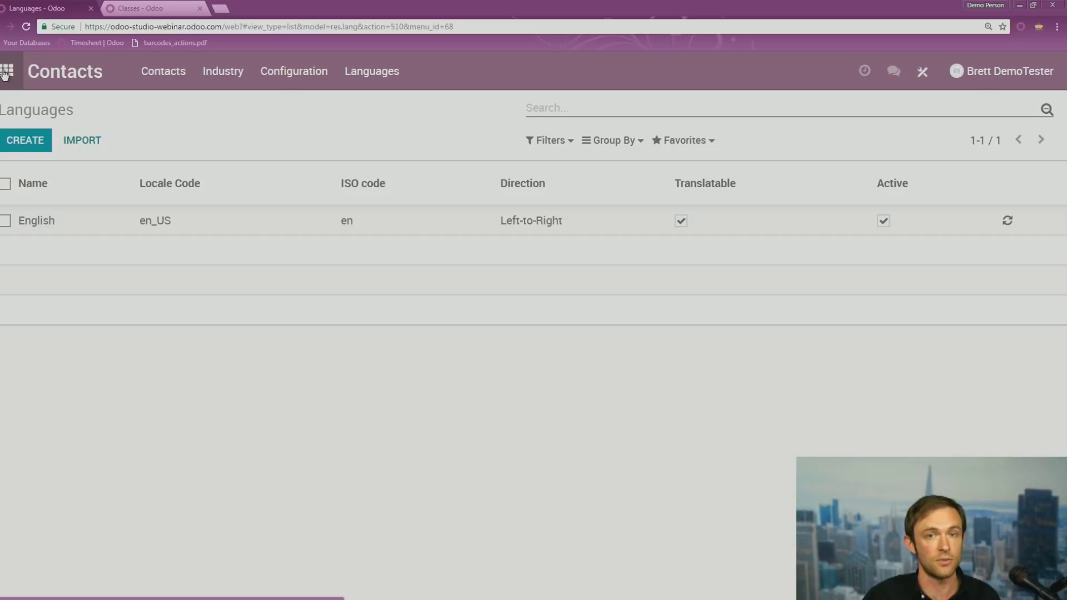
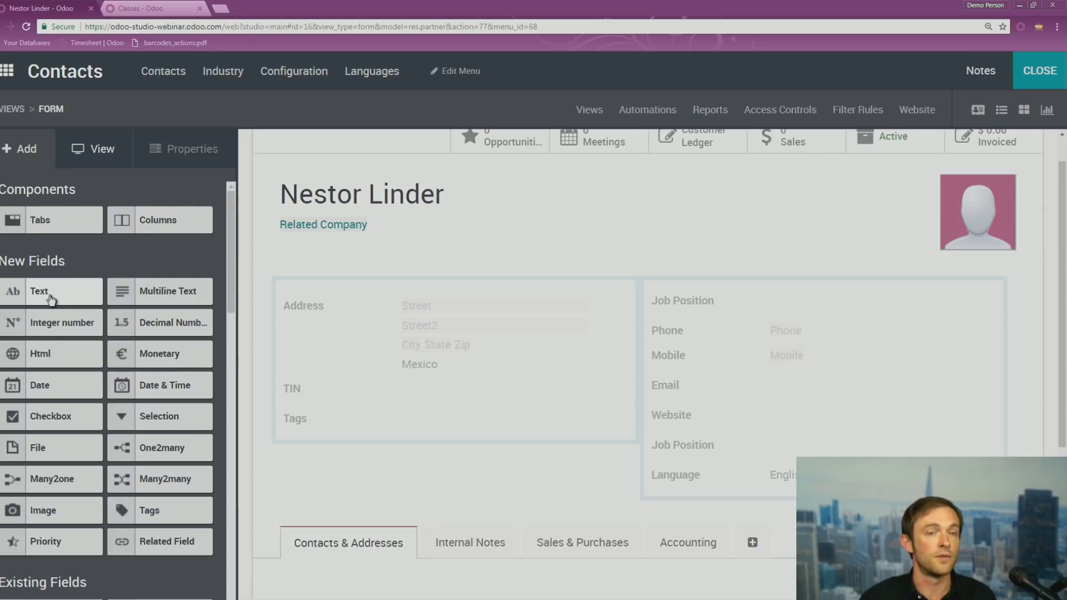
Drop a text field below Tags, label it 'Customer Info', and close Studio
{"action": "left_click_drag", "start_coordinate": [52, 296], "coordinate": [331, 463]}
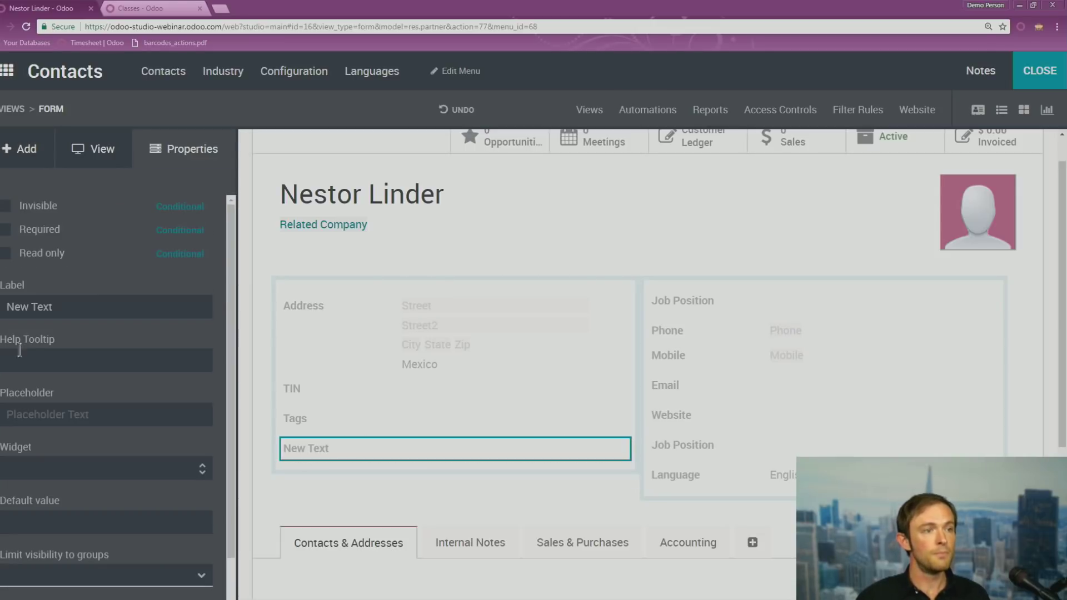
{"action": "type", "text": "Customer "}
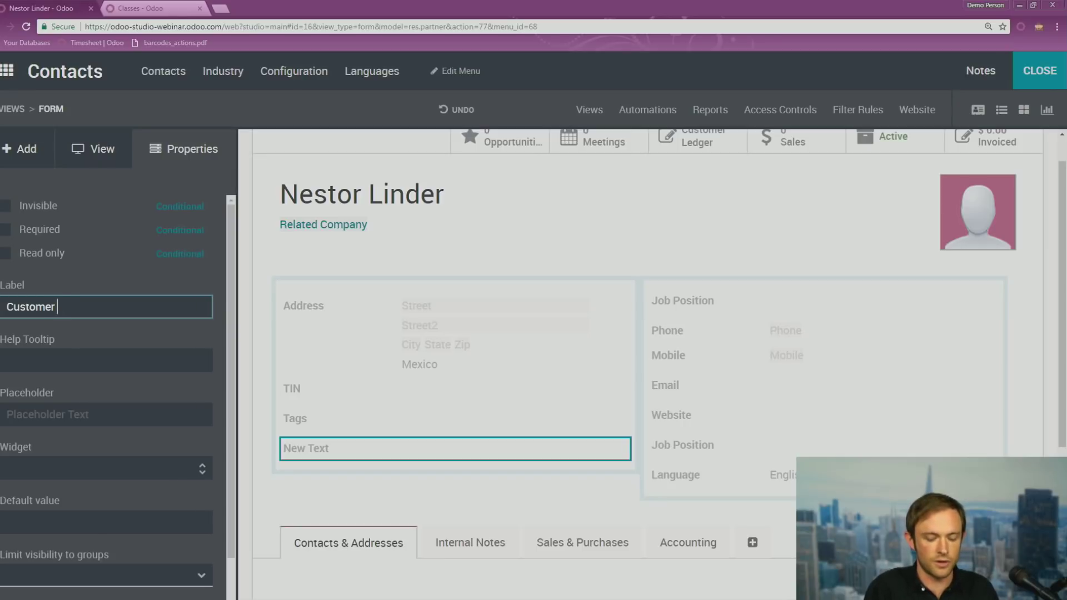
{"action": "type", "text": "Info"}
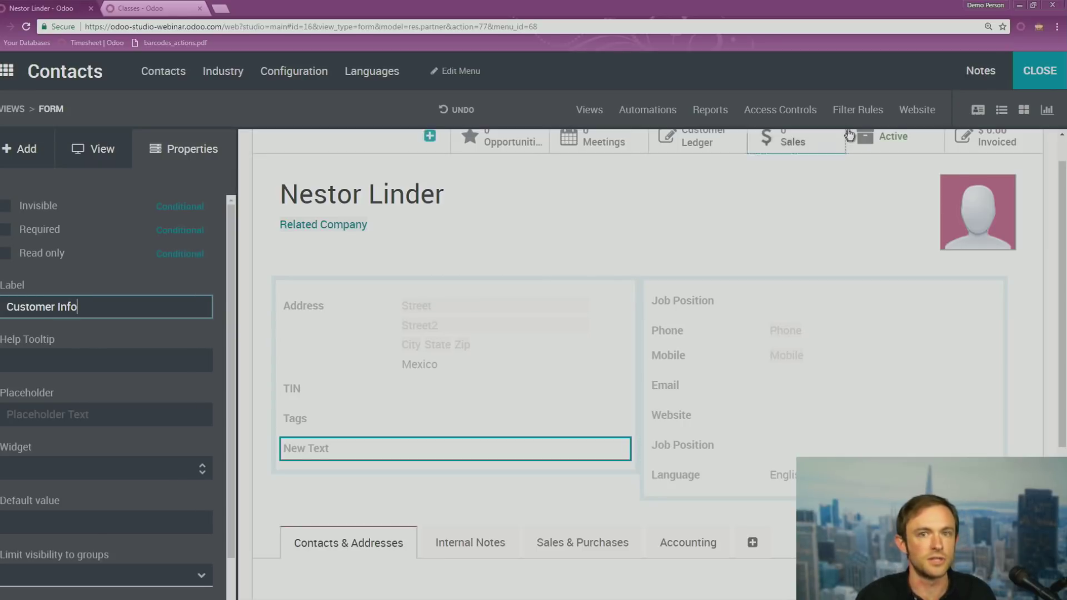
{"action": "left_click", "coordinate": [1039, 70]}
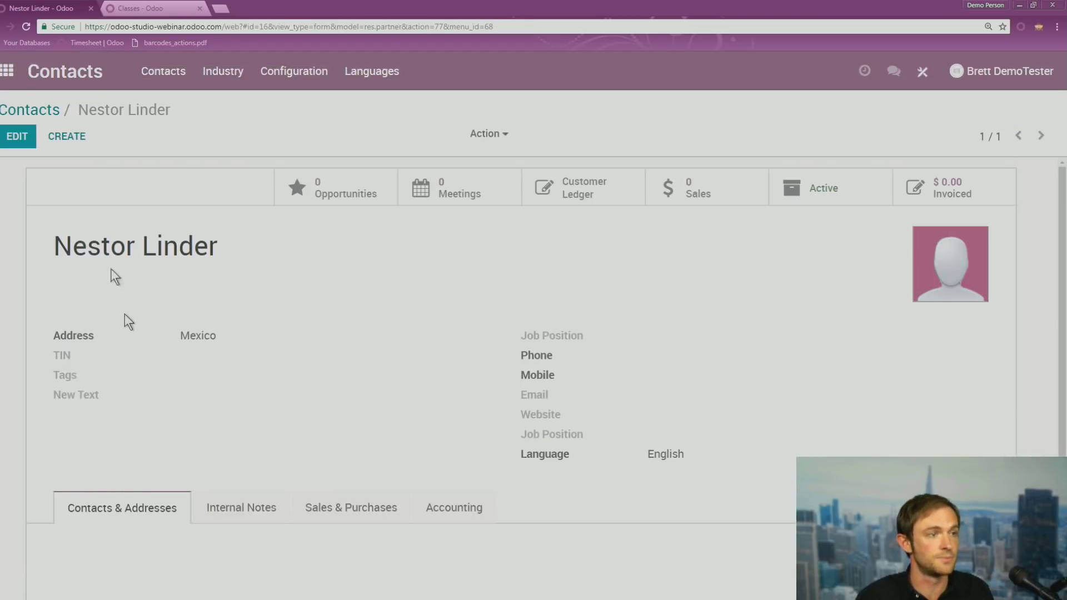
Reload, then enter 'aksldjflkd' as the contact's Customer Info and save
{"action": "left_click", "coordinate": [25, 26]}
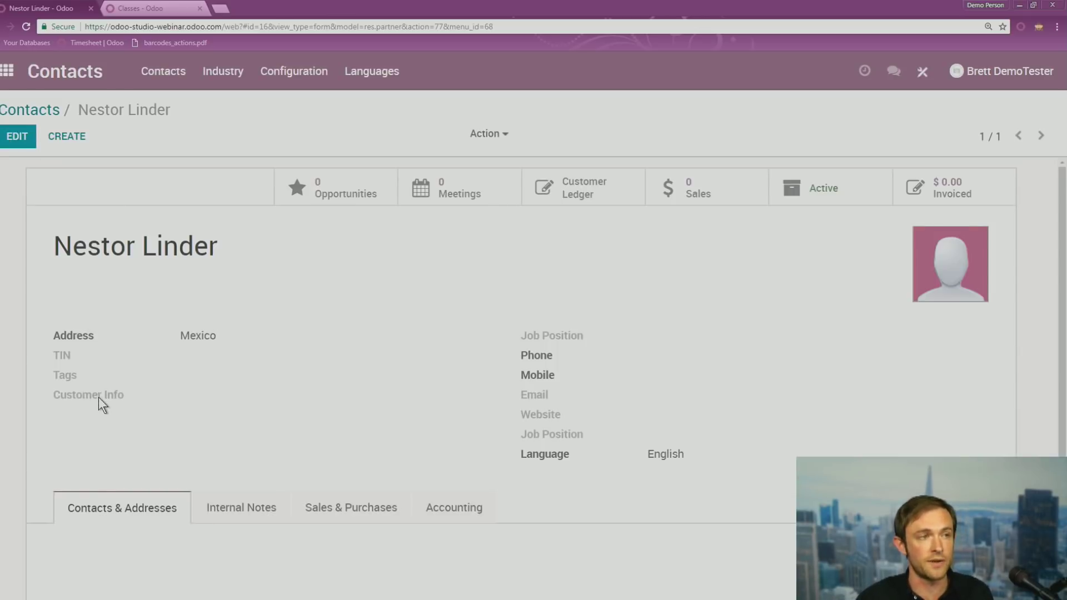
{"action": "left_click", "coordinate": [18, 136]}
{"action": "left_click", "coordinate": [247, 479]}
{"action": "type", "text": "aksldjflkd"}
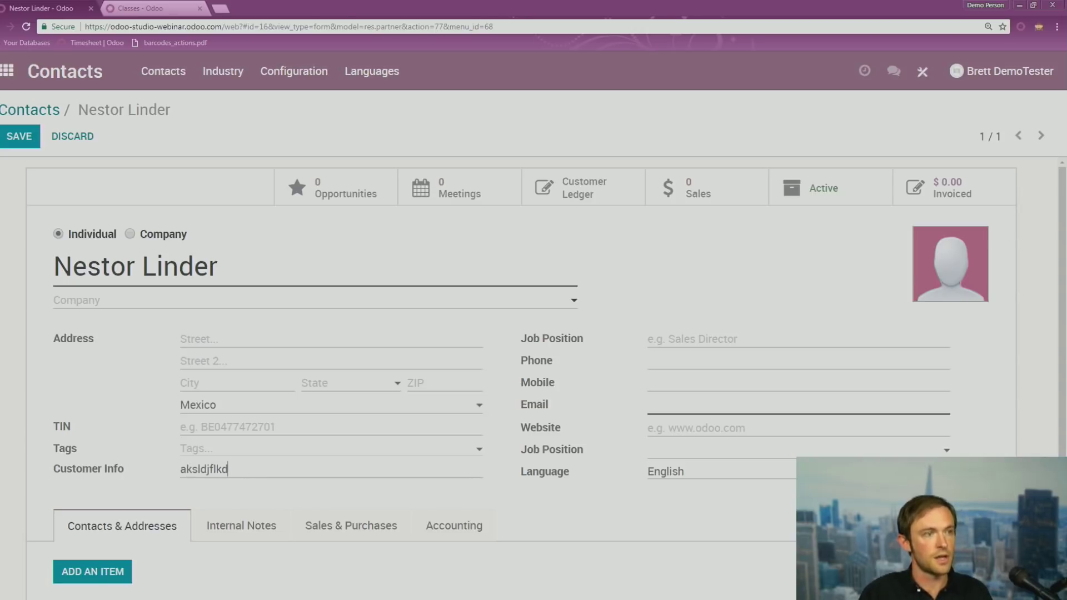
{"action": "left_click", "coordinate": [28, 146]}
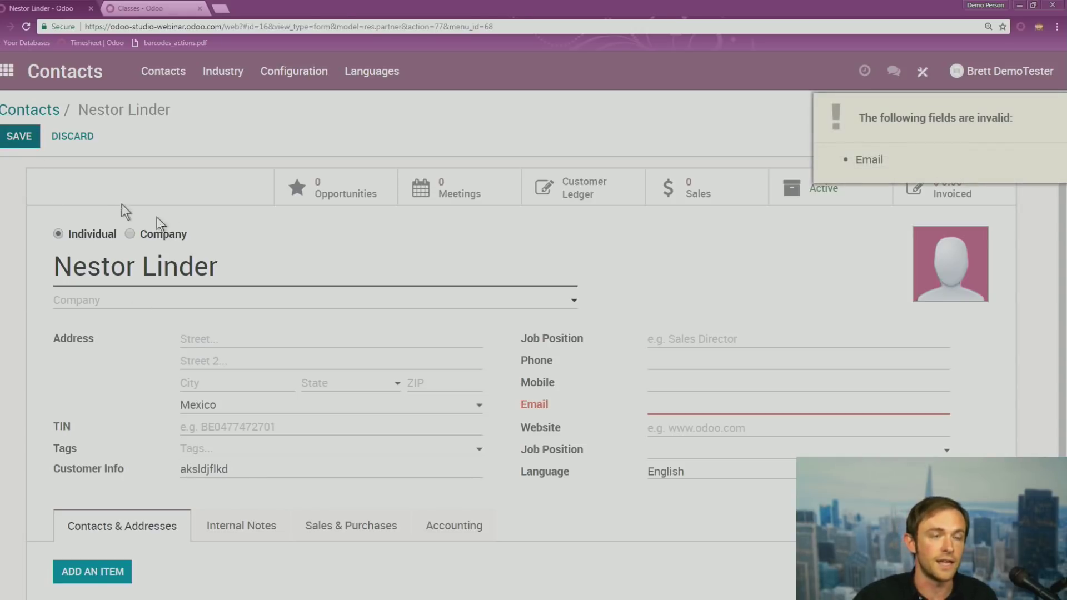
Fill in the contact's missing e-mail address and save again
{"action": "left_click", "coordinate": [695, 402]}
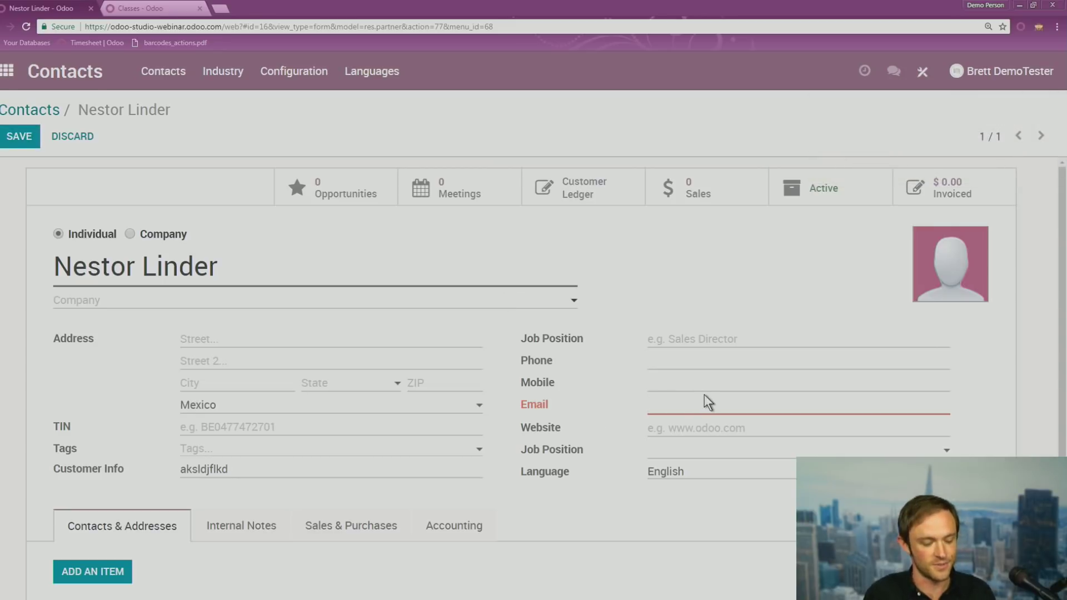
{"action": "left_click", "coordinate": [22, 136]}
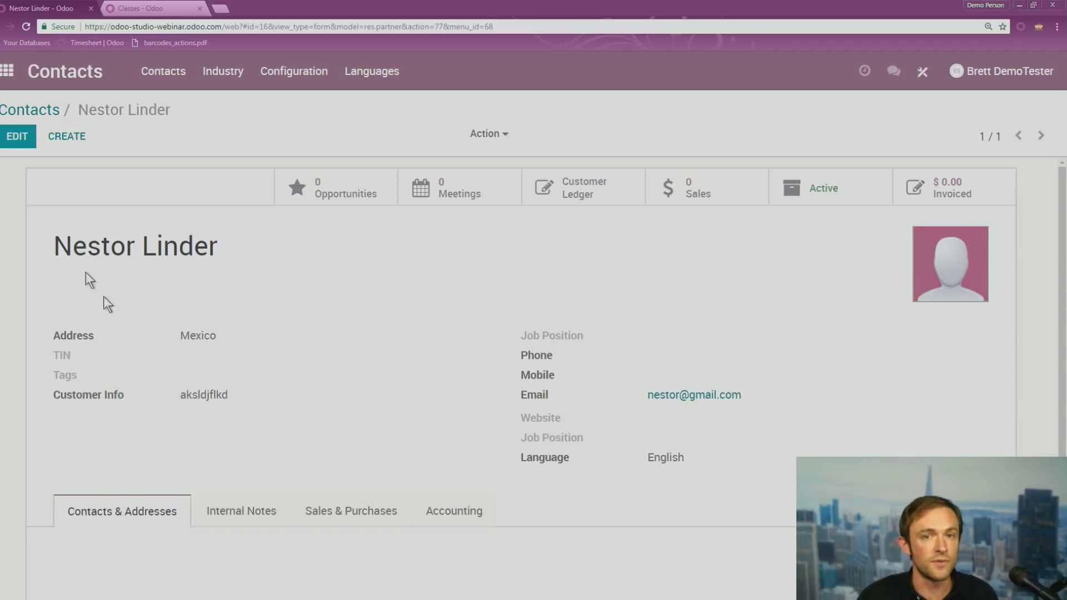
Check that Customer Info appears among the Contacts custom filter fields
{"action": "left_click", "coordinate": [28, 110]}
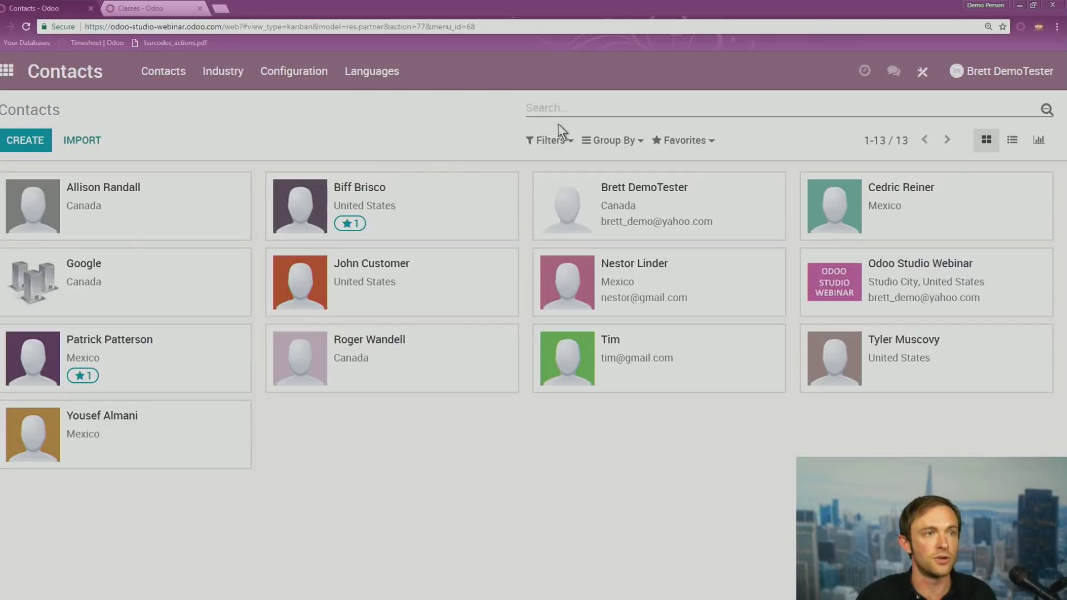
{"action": "left_click", "coordinate": [561, 141]}
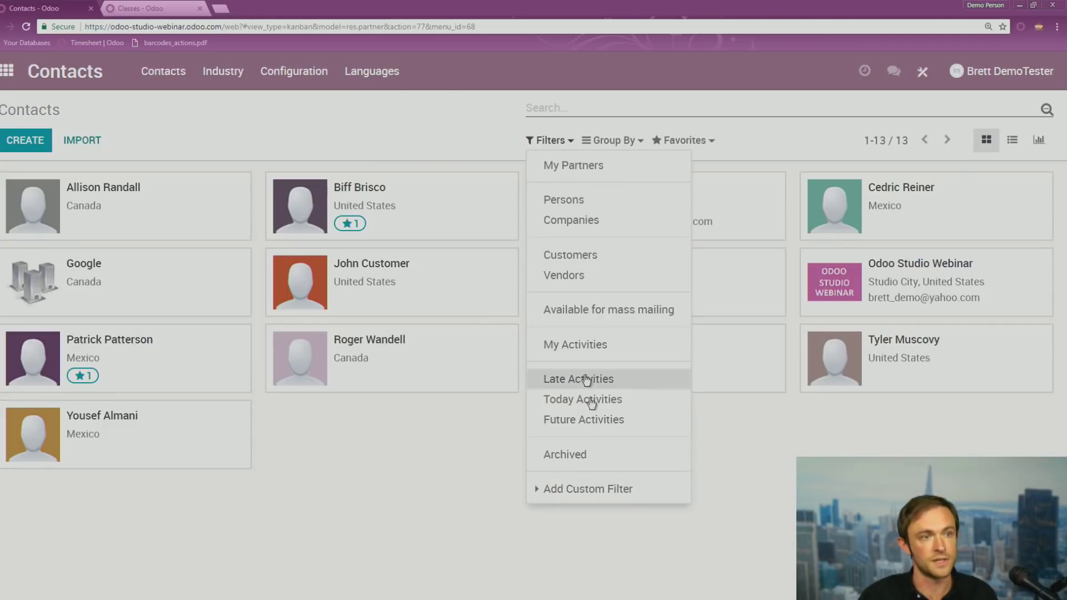
{"action": "left_click", "coordinate": [596, 488]}
{"action": "left_click", "coordinate": [599, 503]}
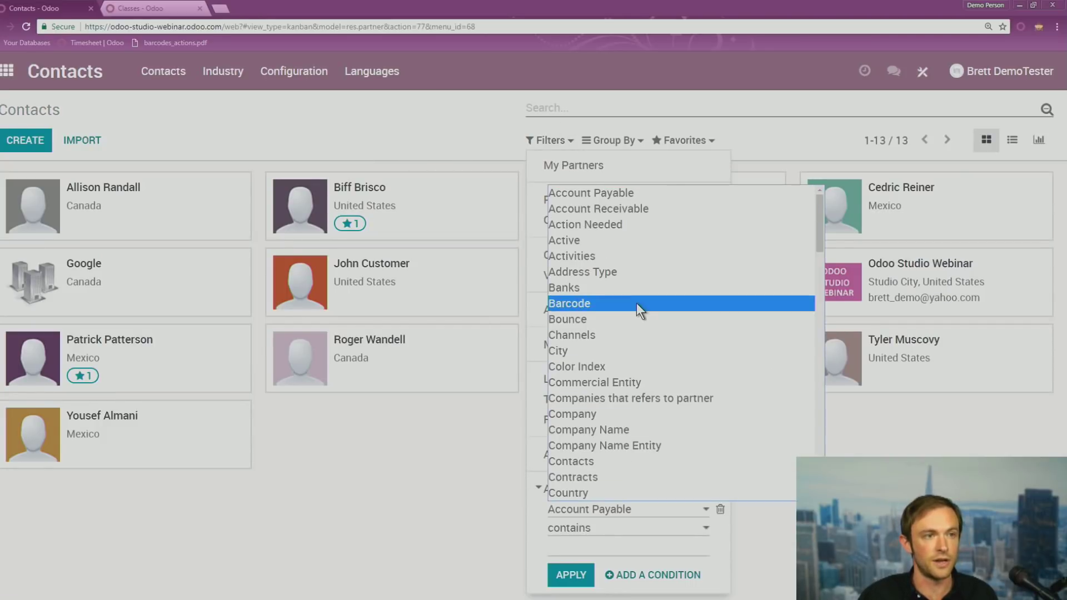
{"action": "scroll", "coordinate": [628, 389], "scroll_direction": "down", "scroll_amount": 1}
{"action": "scroll", "coordinate": [626, 398], "scroll_direction": "down", "scroll_amount": 1}
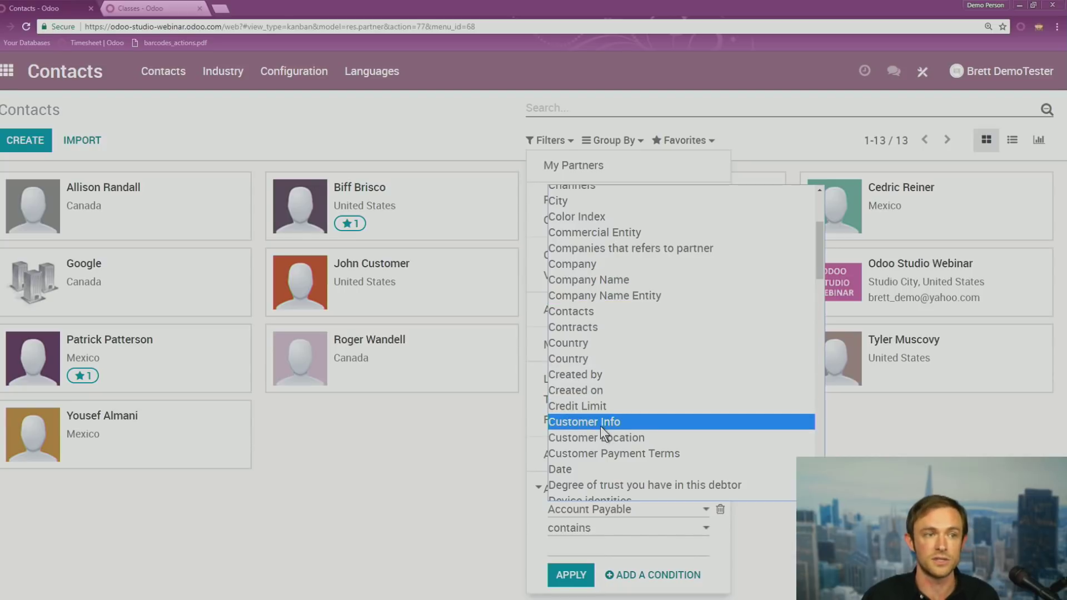
Dismiss the filter and reopen the filled-in contact's form in the Studio editor
{"action": "left_click", "coordinate": [424, 523]}
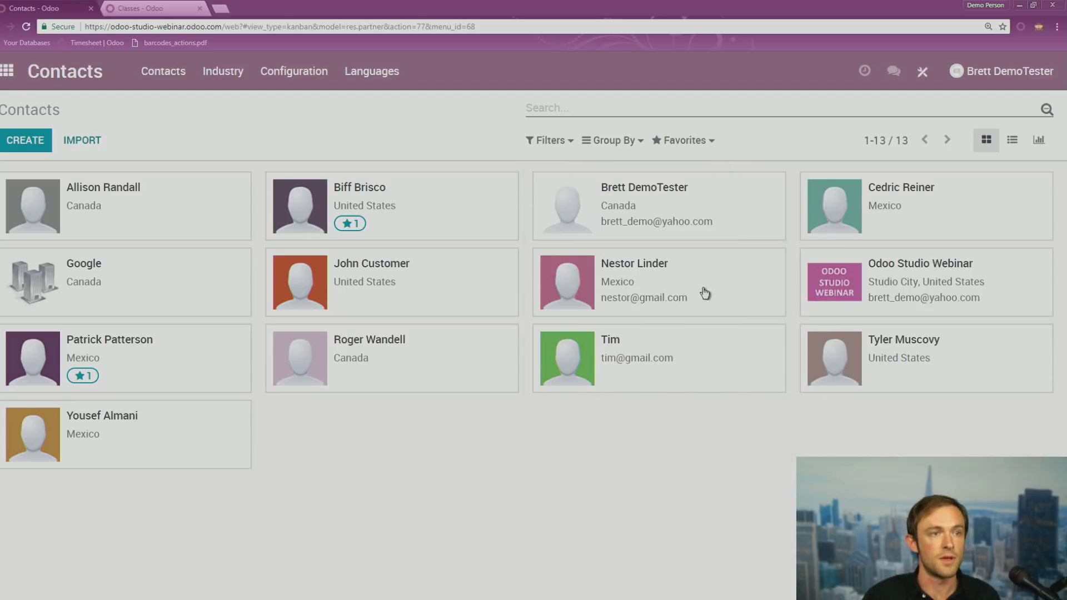
{"action": "left_click", "coordinate": [656, 293]}
{"action": "left_click", "coordinate": [922, 71]}
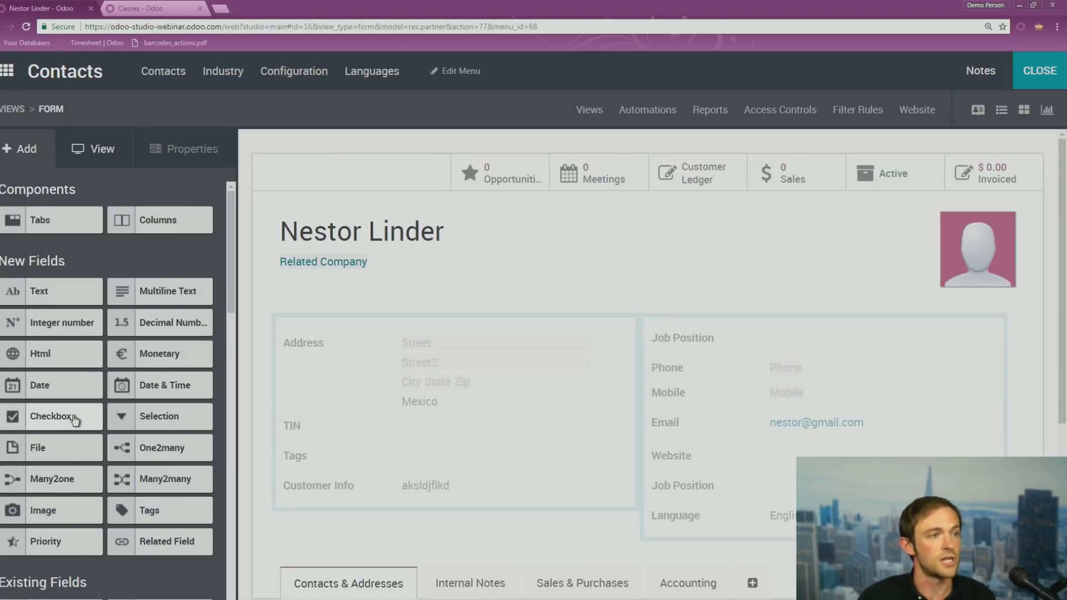
Add a checkbox labelled 'New Customer' below Customer Info, check it, and reselect it in Studio
{"action": "left_click_drag", "start_coordinate": [75, 419], "coordinate": [322, 528]}
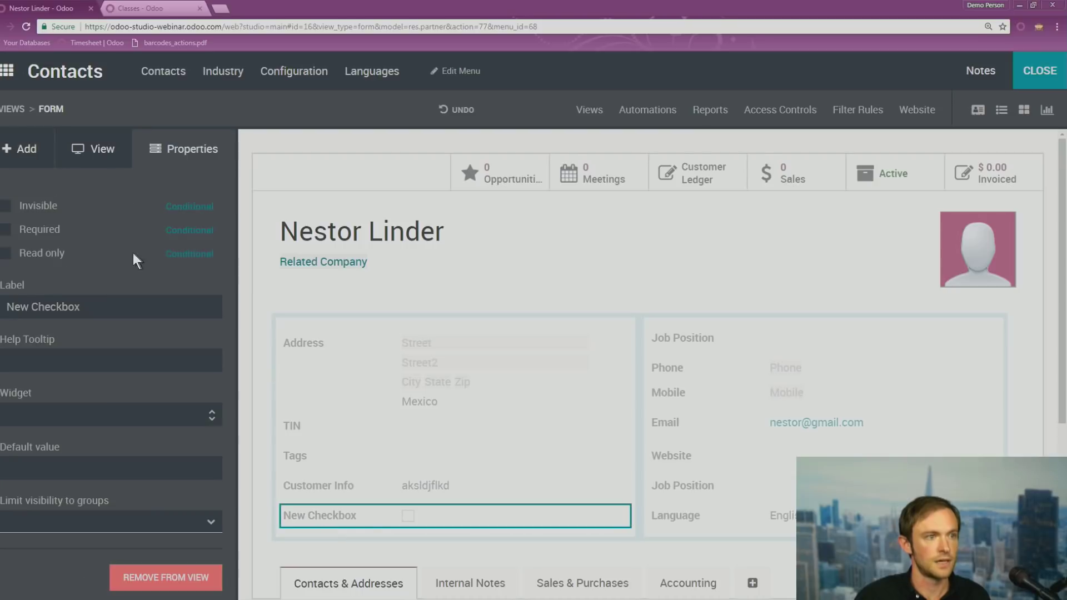
{"action": "triple_click", "coordinate": [97, 304]}
{"action": "type", "text": "New Customer?"}
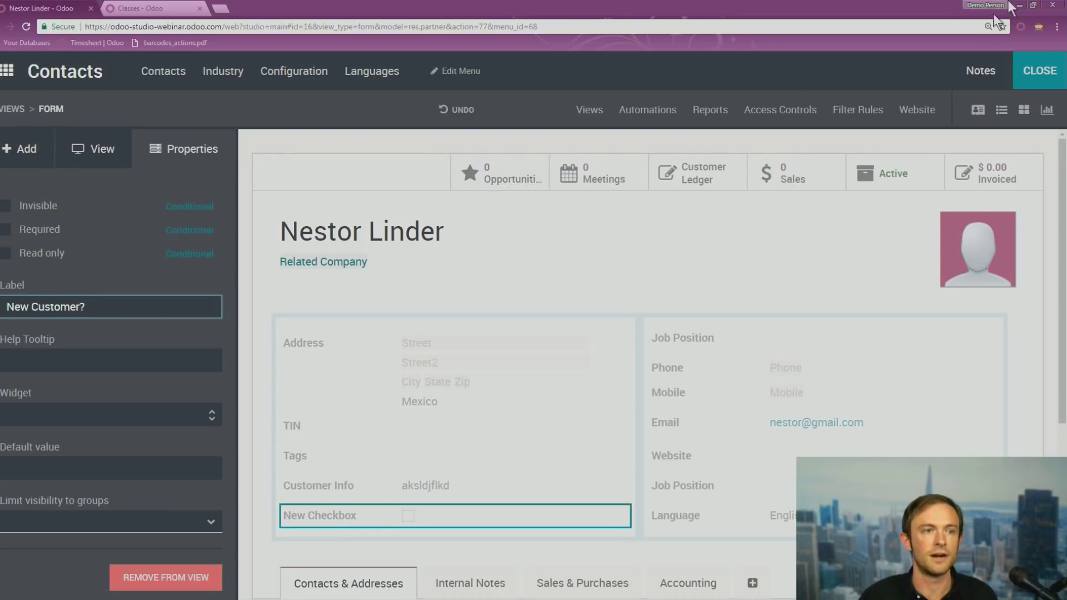
{"action": "left_click", "coordinate": [1035, 85]}
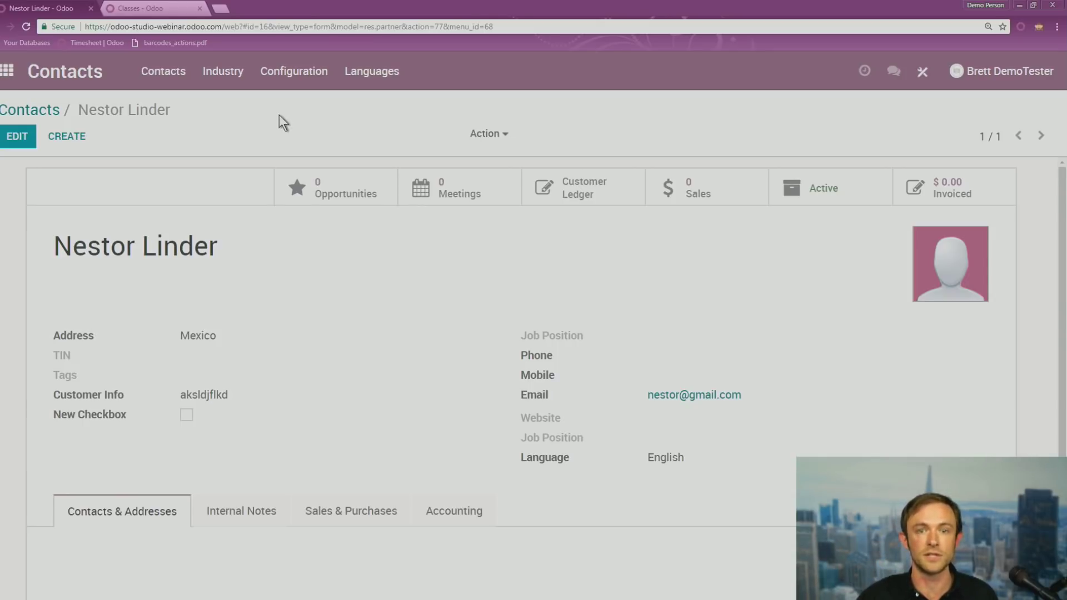
{"action": "left_click", "coordinate": [923, 71]}
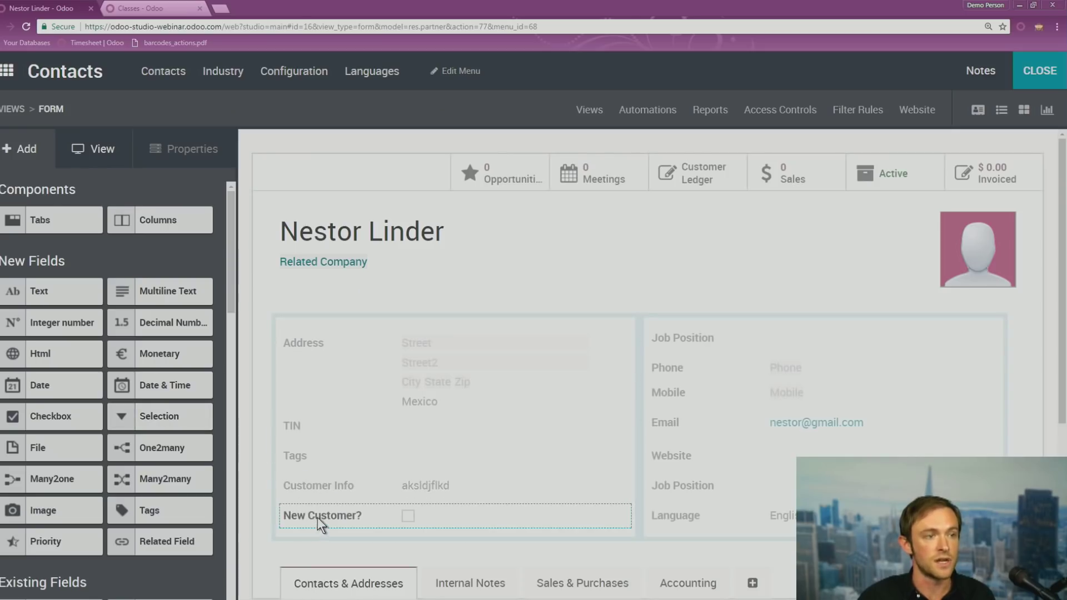
{"action": "left_click", "coordinate": [318, 518]}
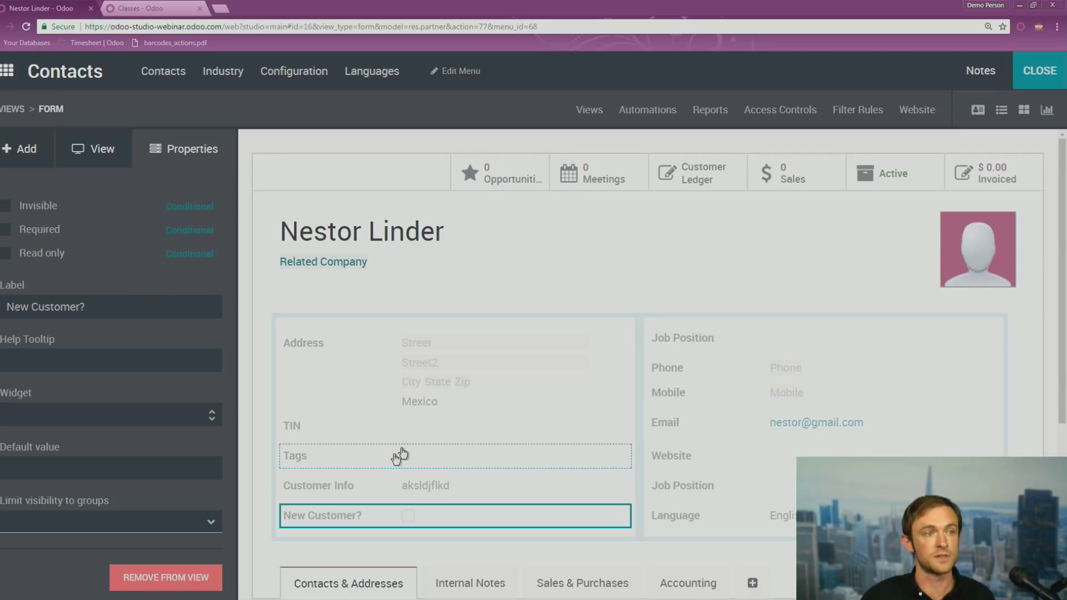
Add a selection field near New Customer? with options Option One, Option Two, Option Three
{"action": "left_click", "coordinate": [34, 148]}
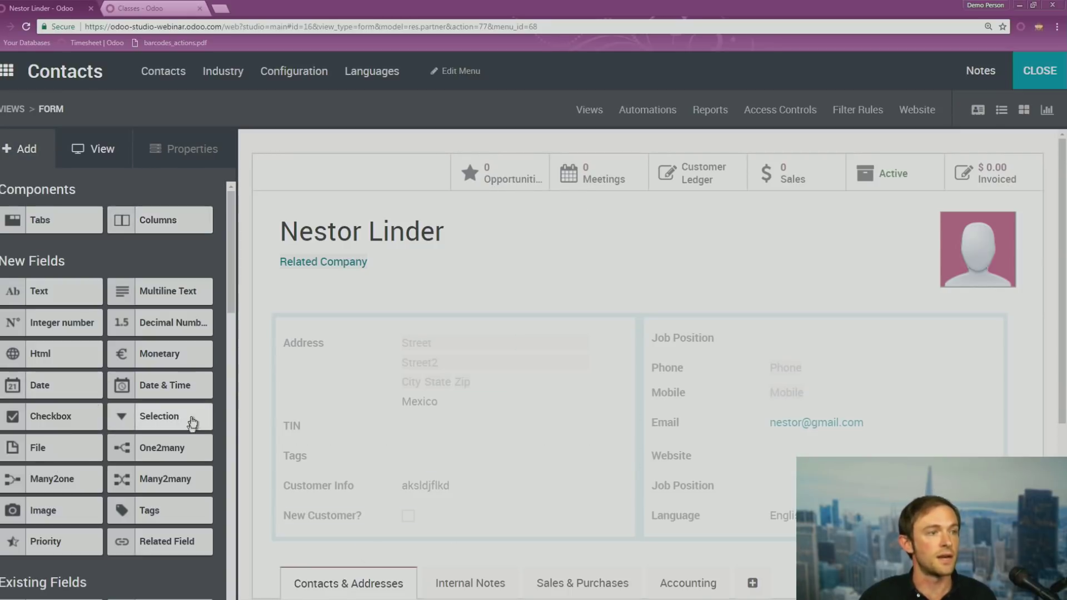
{"action": "left_click_drag", "start_coordinate": [189, 418], "coordinate": [369, 555]}
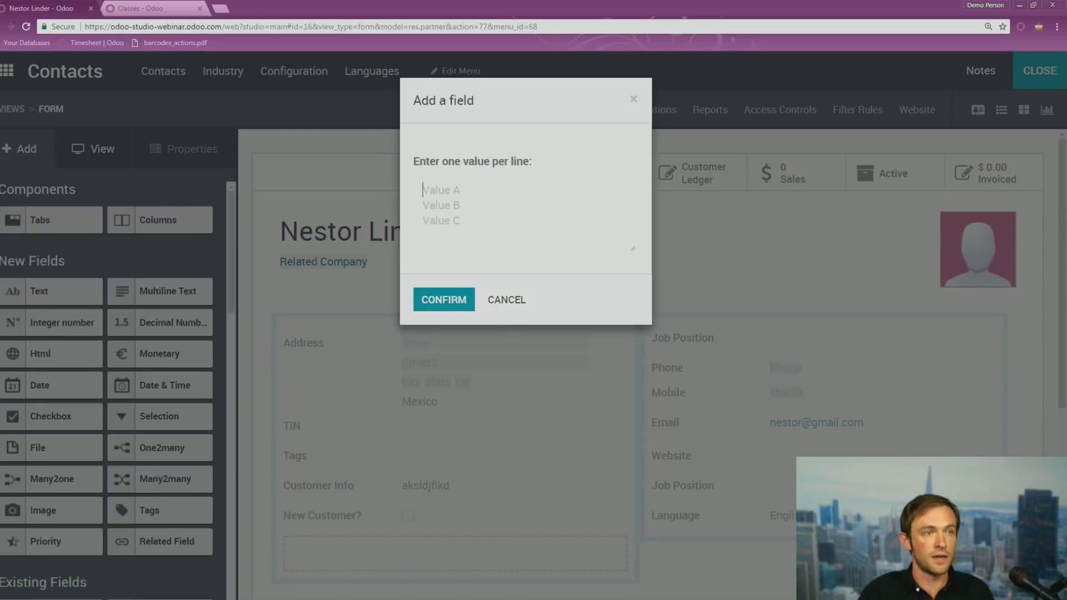
{"action": "type", "text": "Option On"}
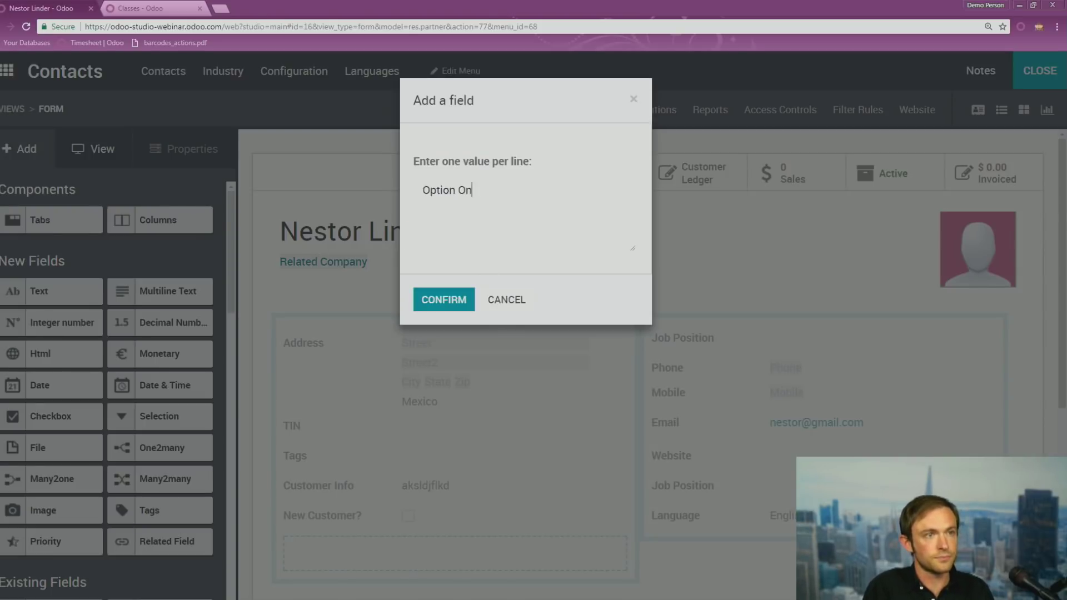
{"action": "type", "text": "Option Two"}
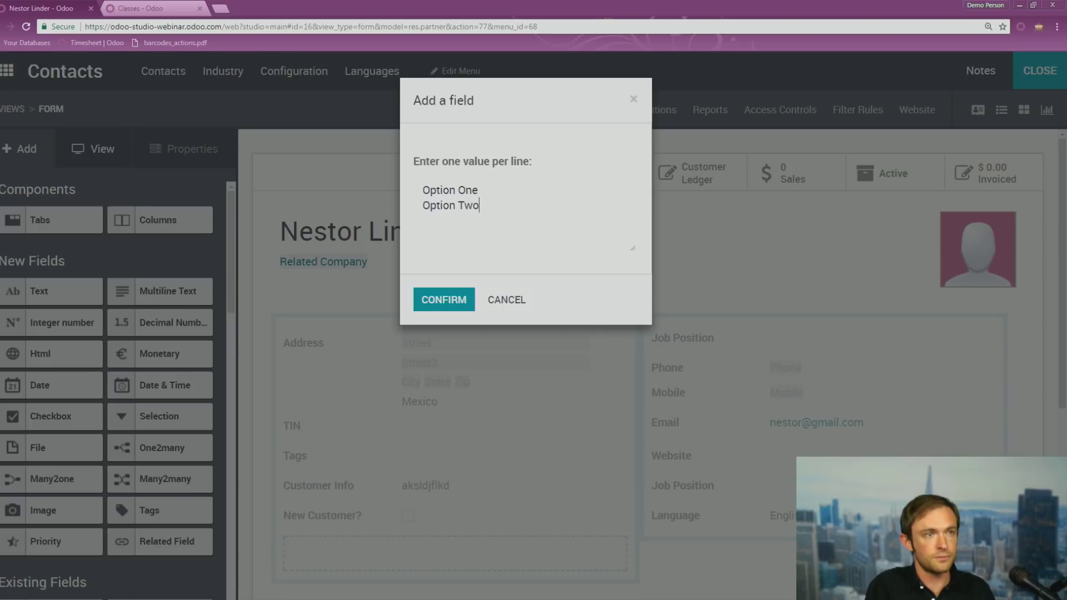
{"action": "type", "text": "Option Thr"}
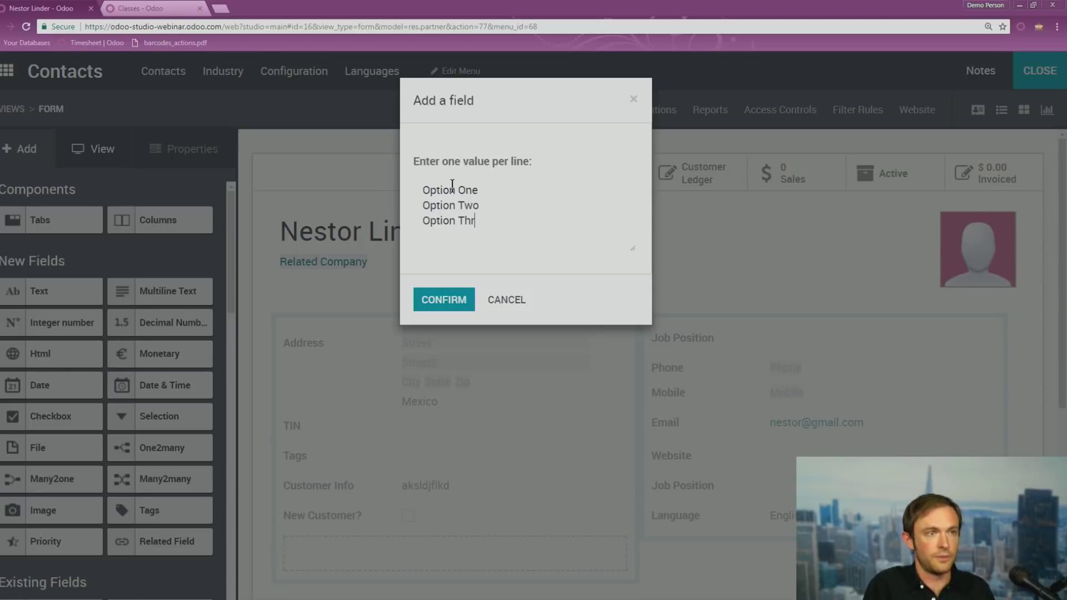
{"action": "type", "text": "ee"}
{"action": "left_click", "coordinate": [437, 299]}
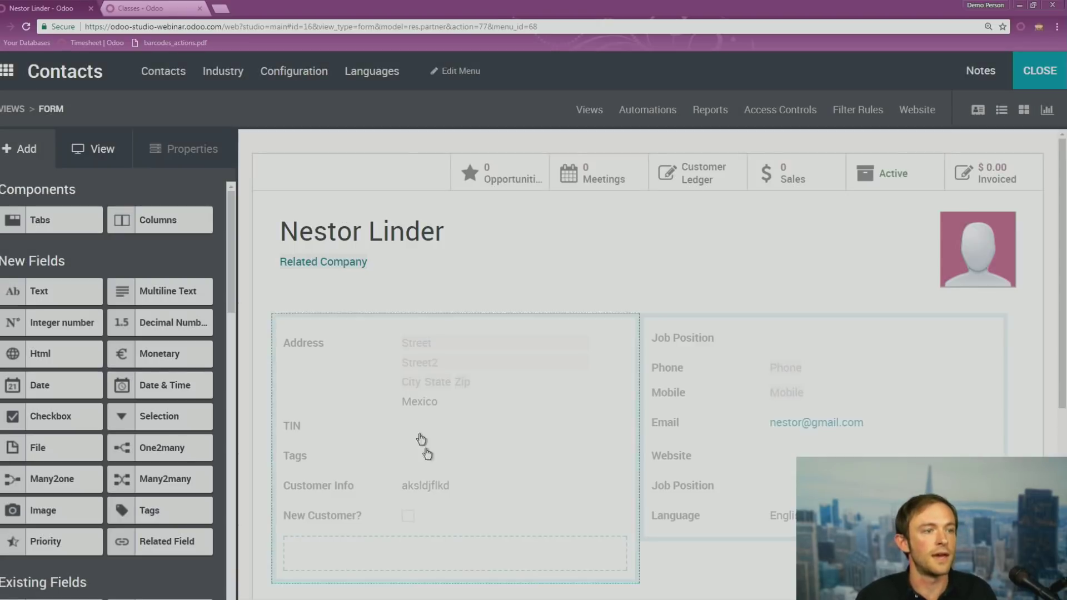
Label the new selection field 'Customer Type', close Studio, and reload the contact
{"action": "left_click", "coordinate": [331, 547]}
{"action": "triple_click", "coordinate": [108, 307]}
{"action": "type", "text": "Cus"}
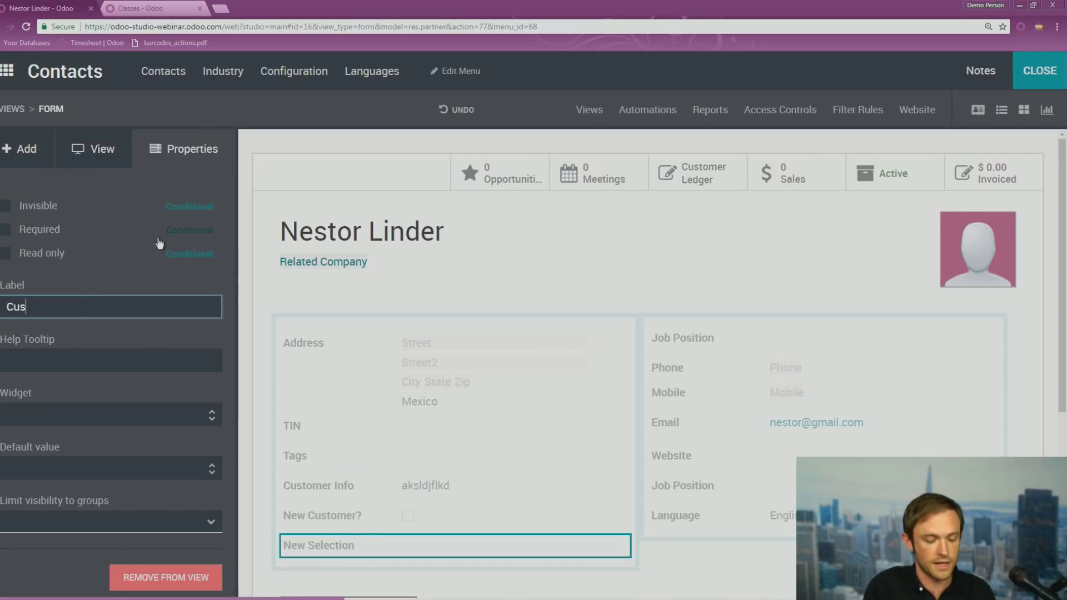
{"action": "type", "text": "tomer Type"}
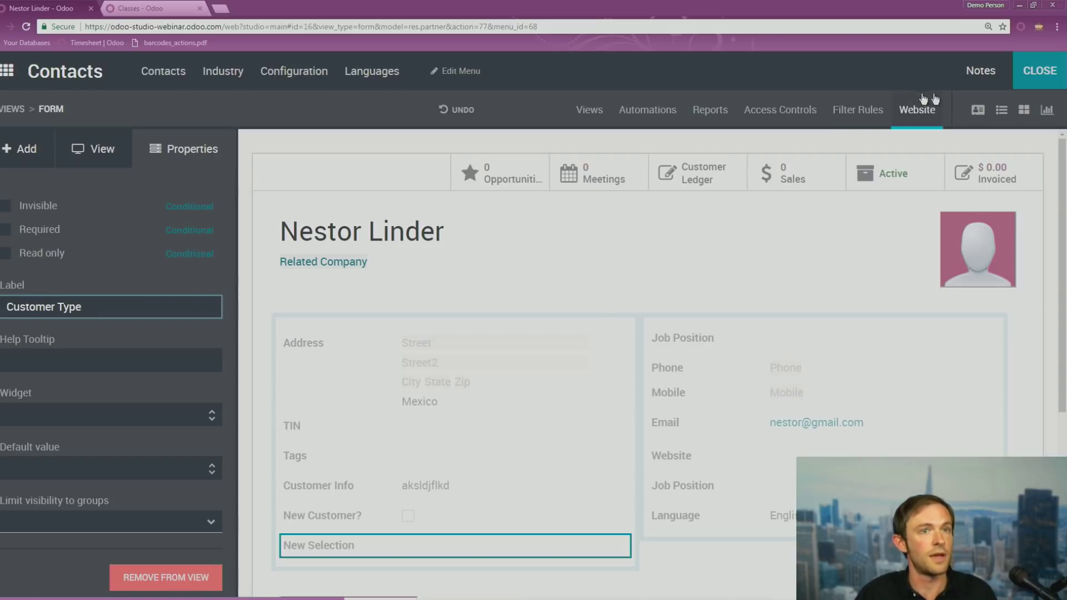
{"action": "left_click", "coordinate": [1039, 70]}
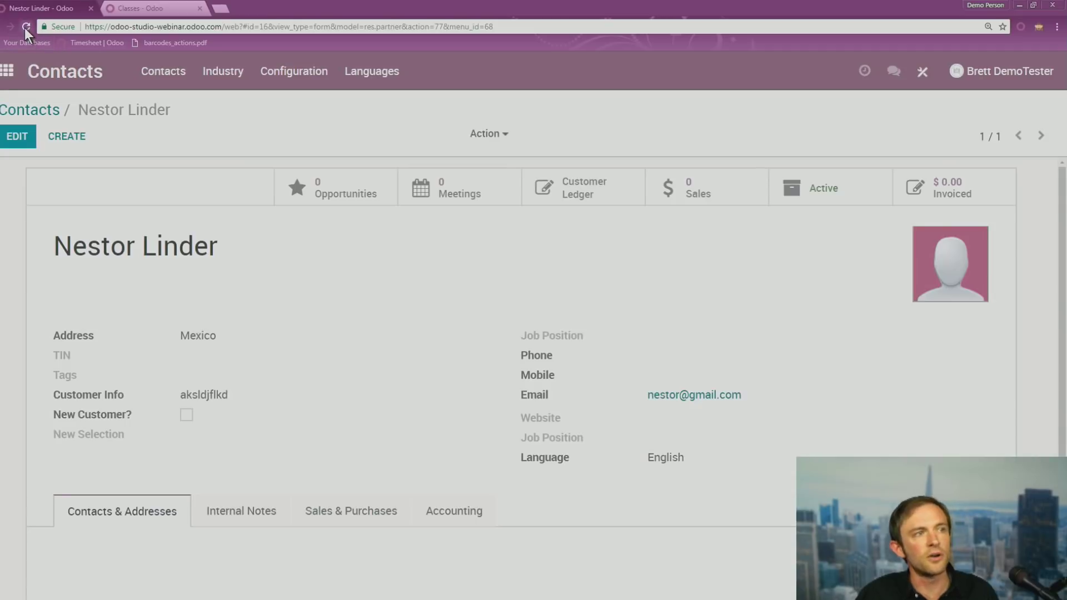
{"action": "left_click", "coordinate": [26, 26]}
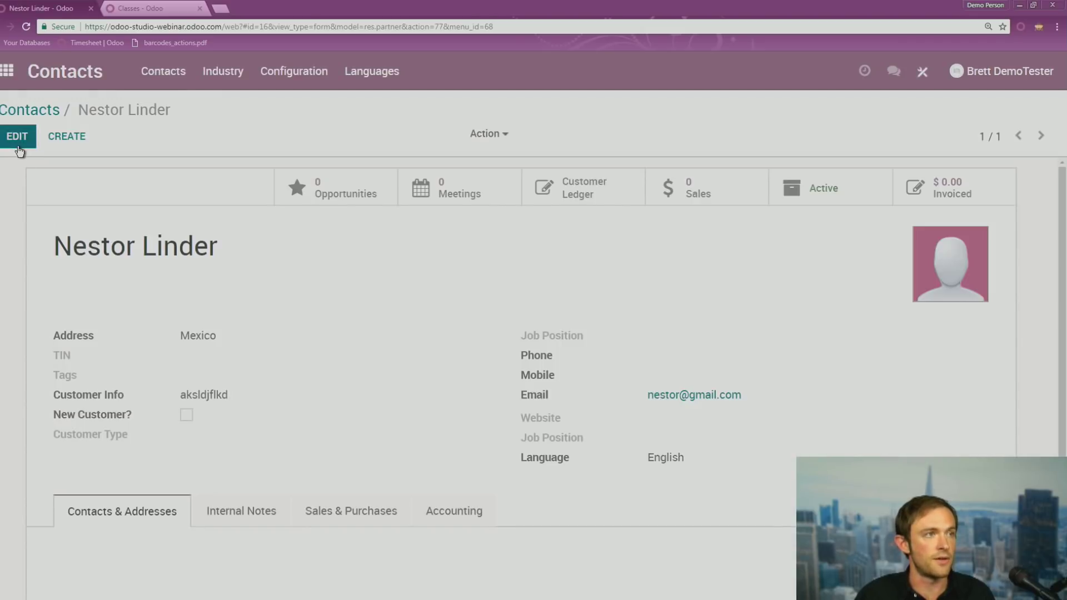
Choose Option Two as the contact's Customer Type and save the record
{"action": "left_click", "coordinate": [20, 138]}
{"action": "scroll", "coordinate": [167, 448], "scroll_direction": "down", "scroll_amount": 1}
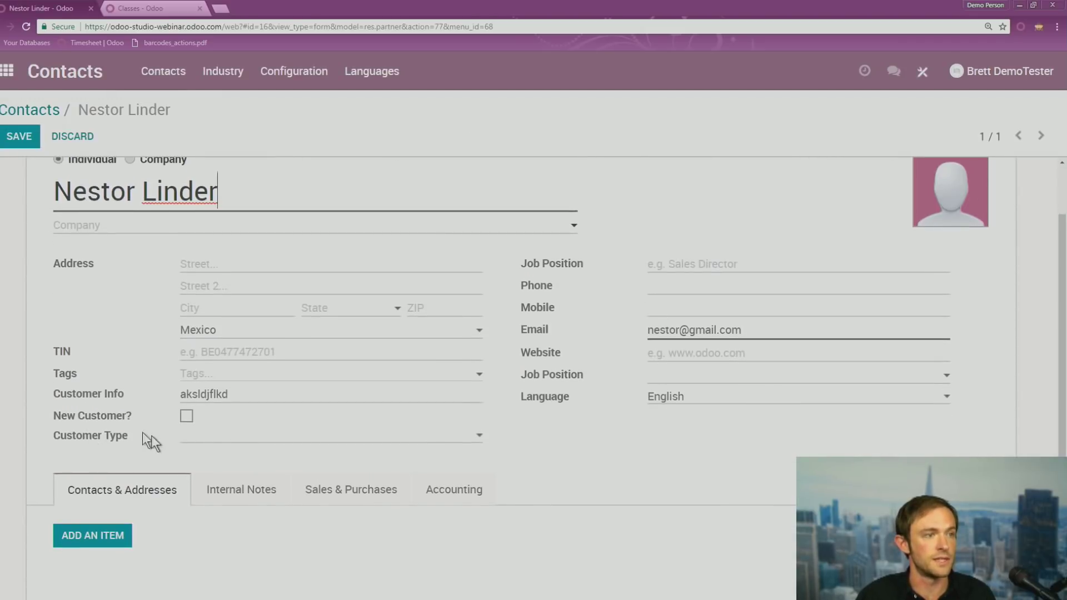
{"action": "left_click", "coordinate": [217, 441]}
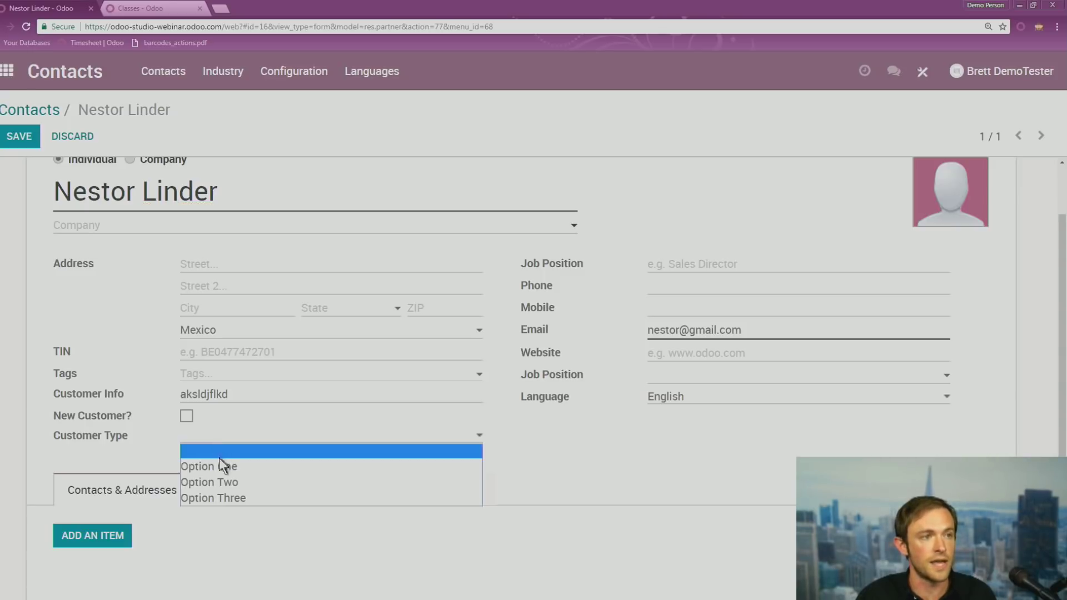
{"action": "left_click", "coordinate": [222, 481]}
{"action": "left_click", "coordinate": [21, 139]}
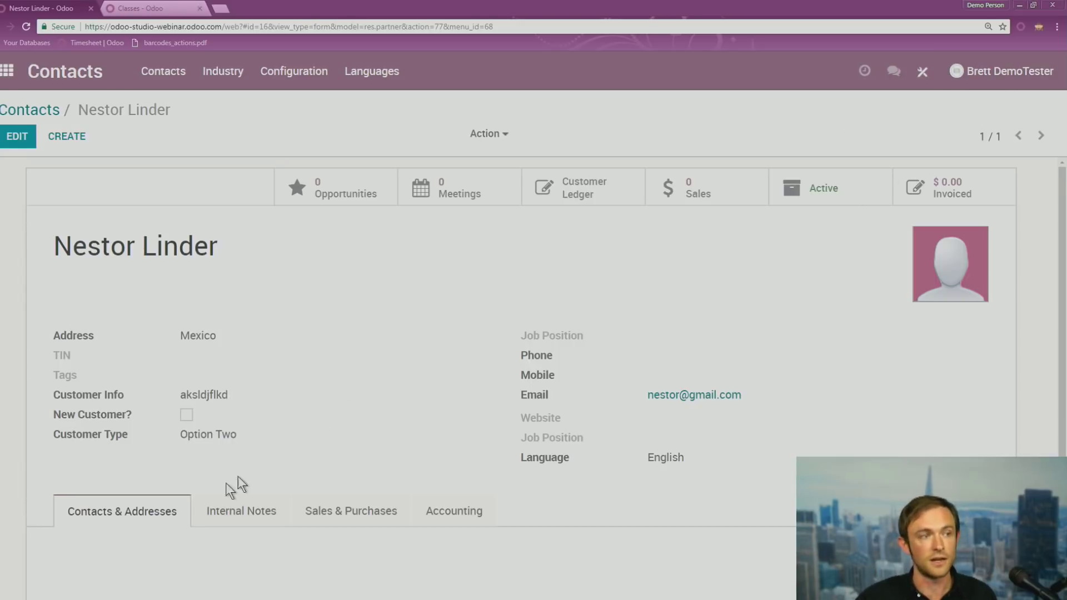
{"action": "left_click_drag", "start_coordinate": [55, 445], "coordinate": [149, 437]}
{"action": "left_click", "coordinate": [200, 435]}
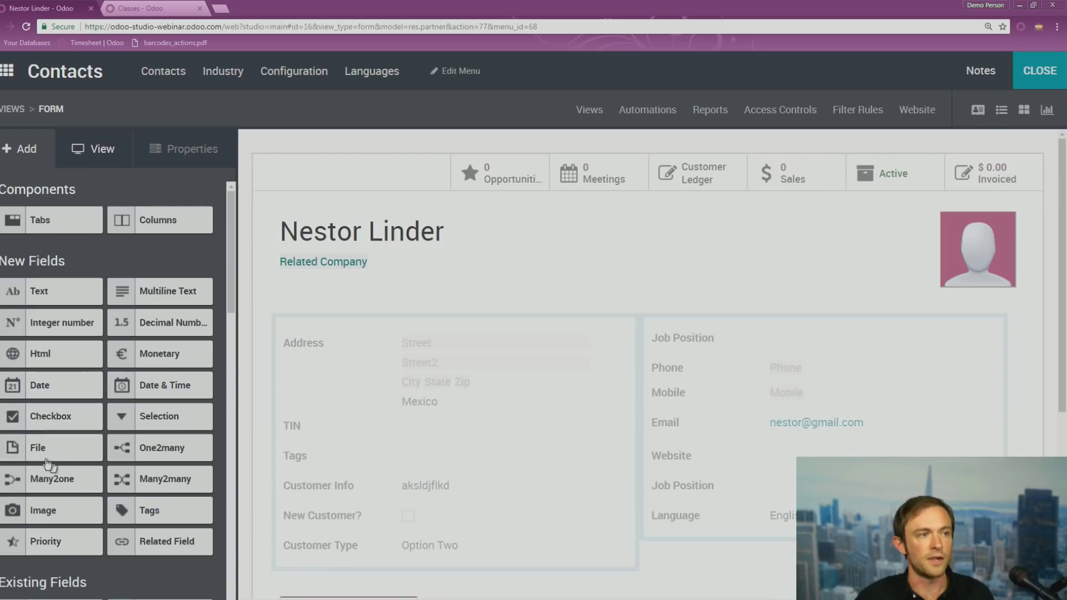
{"action": "scroll", "coordinate": [262, 426], "scroll_direction": "down", "scroll_amount": 1}
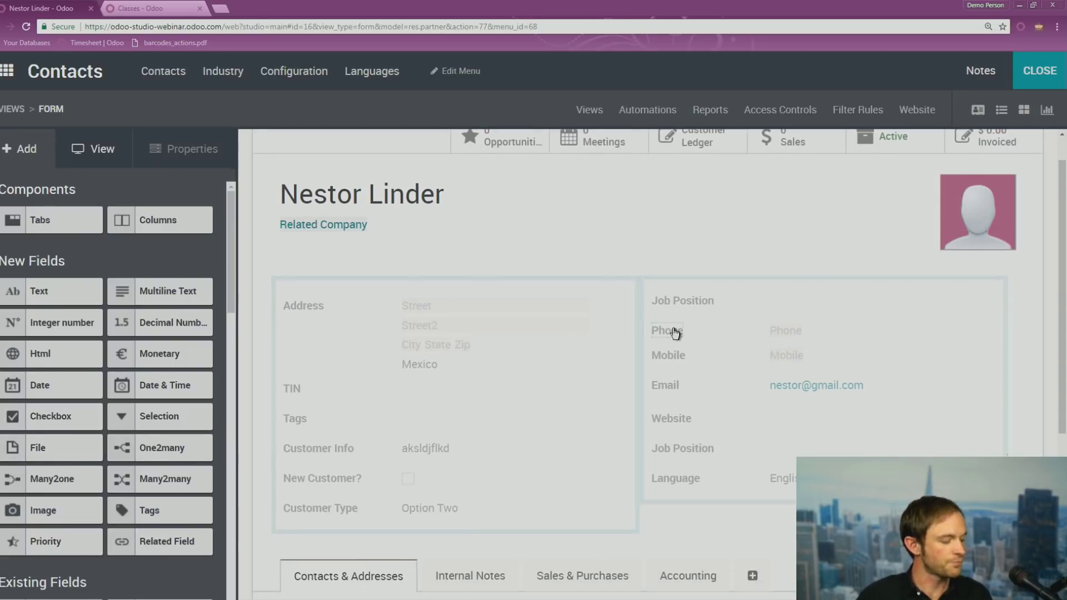
{"action": "scroll", "coordinate": [143, 353], "scroll_direction": "down", "scroll_amount": 5}
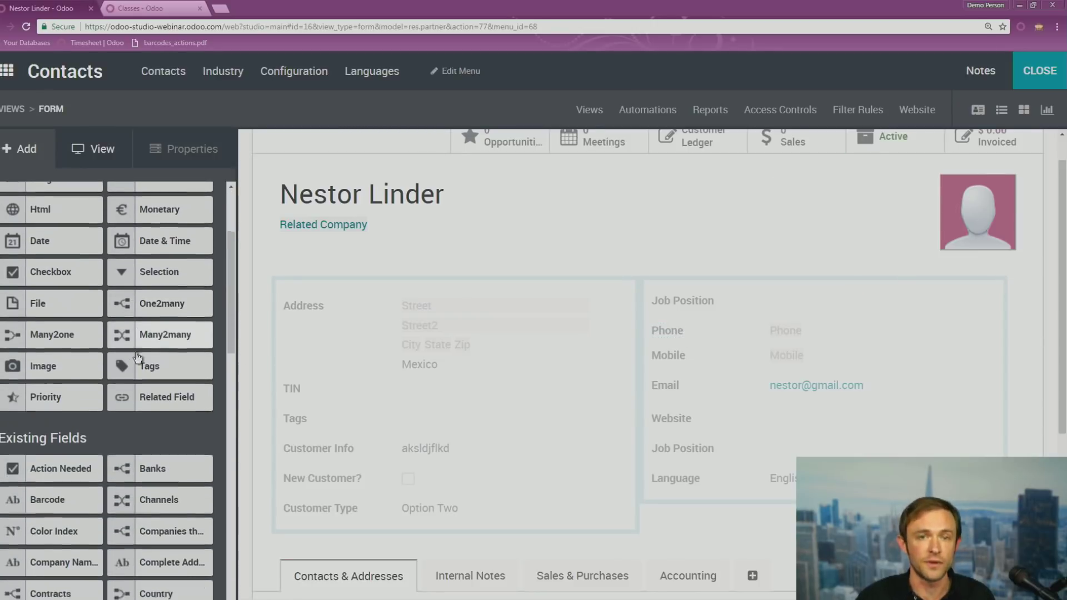
{"action": "scroll", "coordinate": [67, 345], "scroll_direction": "down", "scroll_amount": 4}
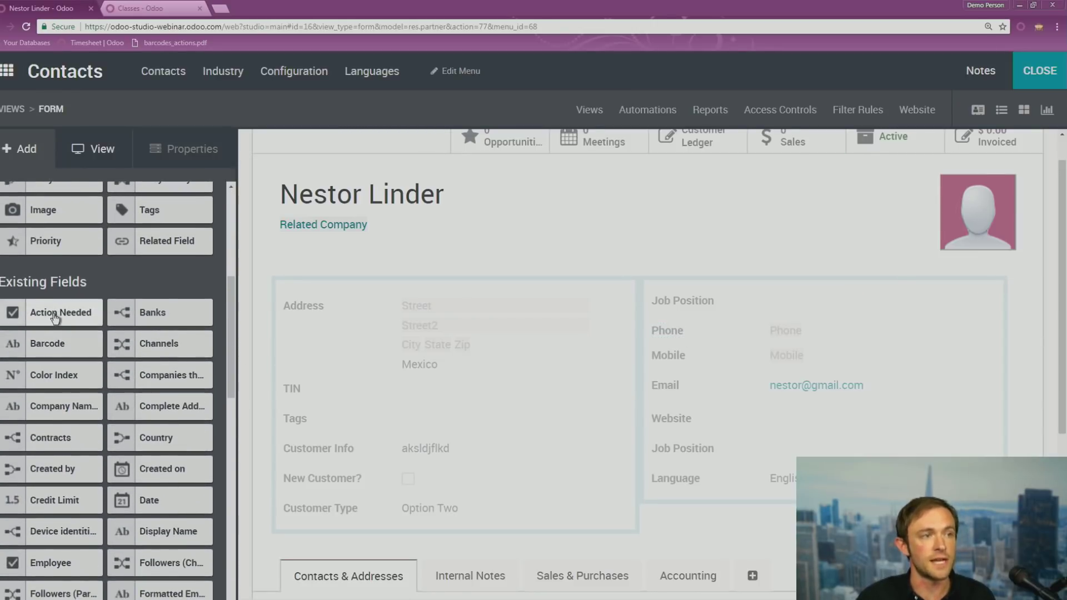
{"action": "scroll", "coordinate": [54, 303], "scroll_direction": "down", "scroll_amount": 1}
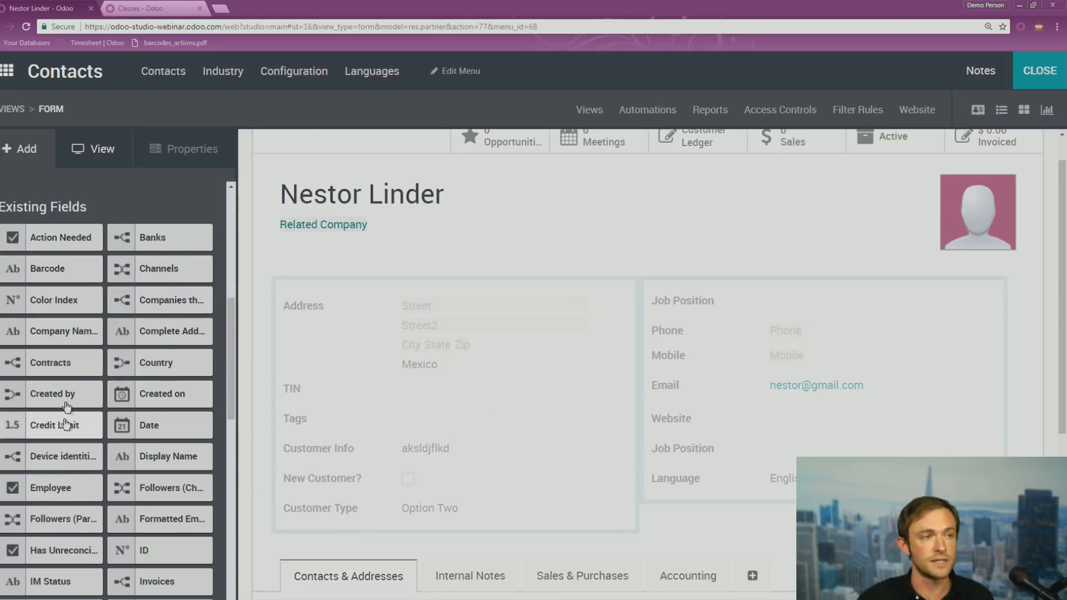
{"action": "scroll", "coordinate": [74, 409], "scroll_direction": "down", "scroll_amount": 2}
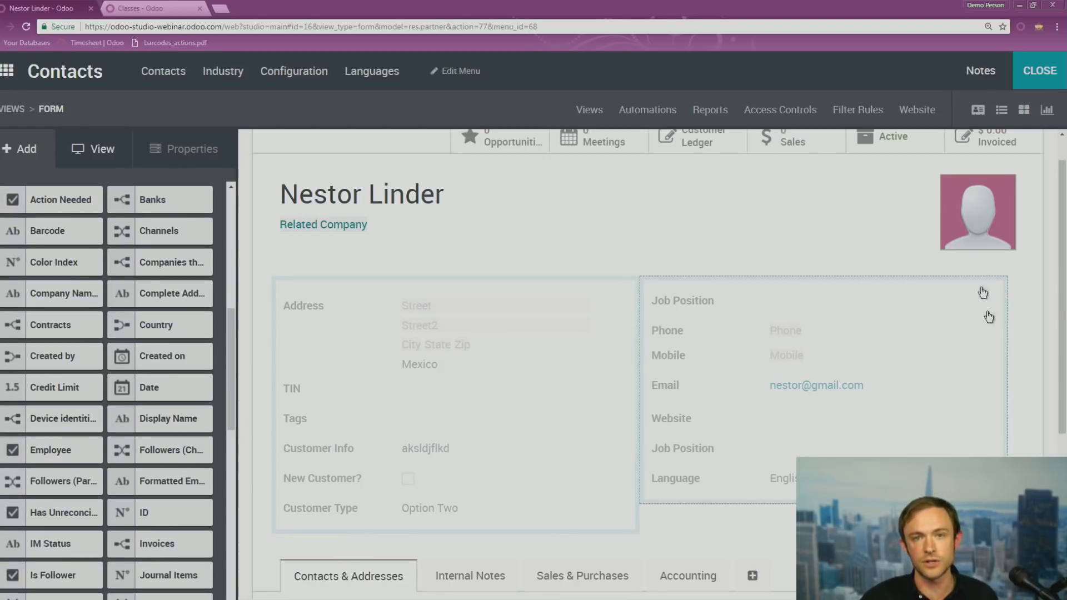
{"action": "left_click", "coordinate": [1055, 80]}
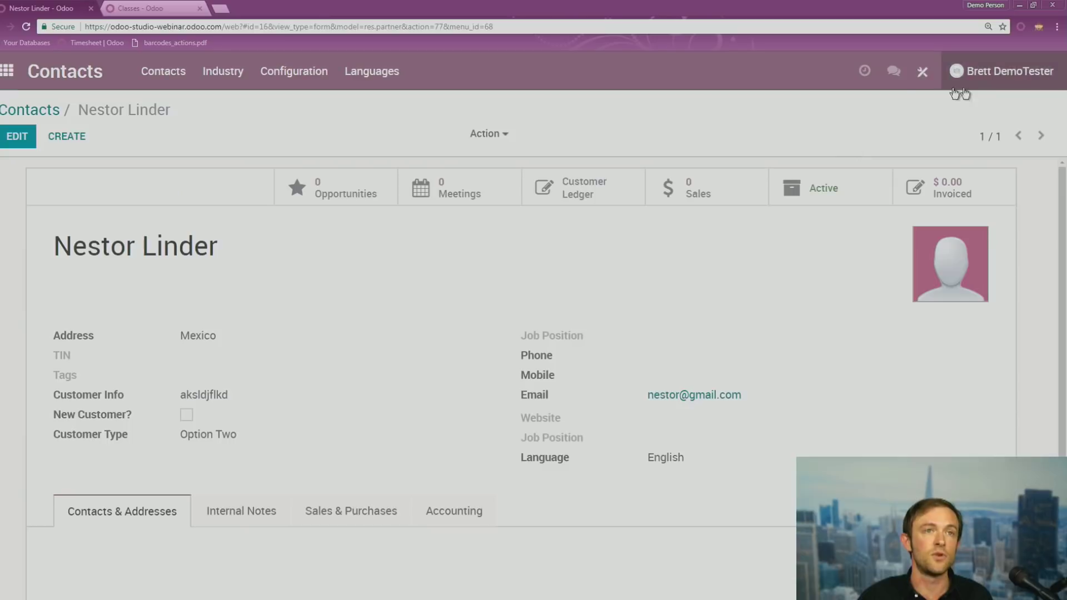
Add the Country field as a column in the Contacts list view and close Studio
{"action": "left_click", "coordinate": [14, 114]}
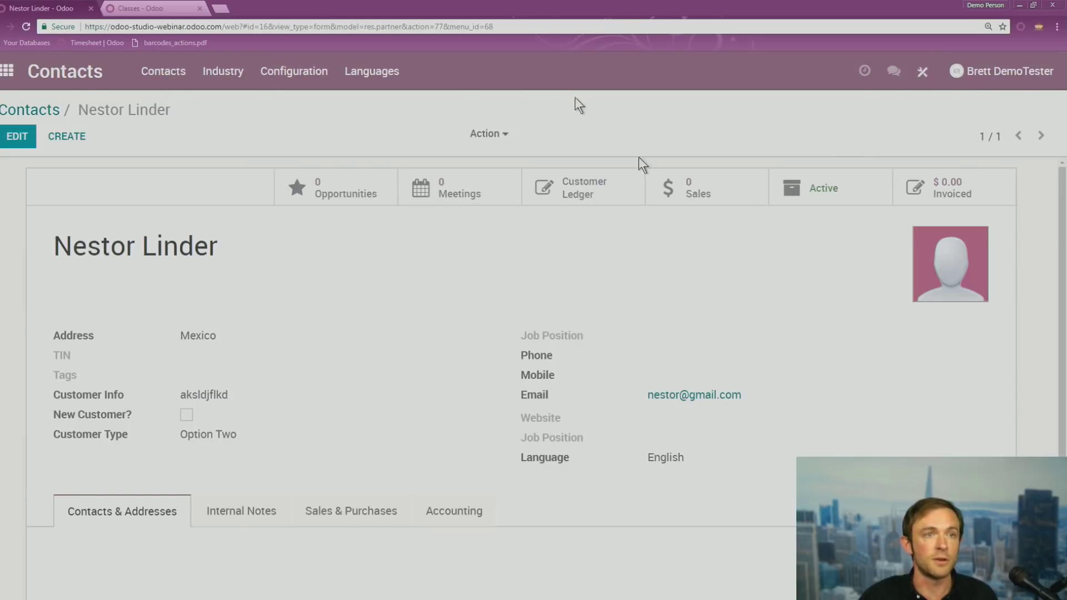
{"action": "left_click", "coordinate": [1015, 141]}
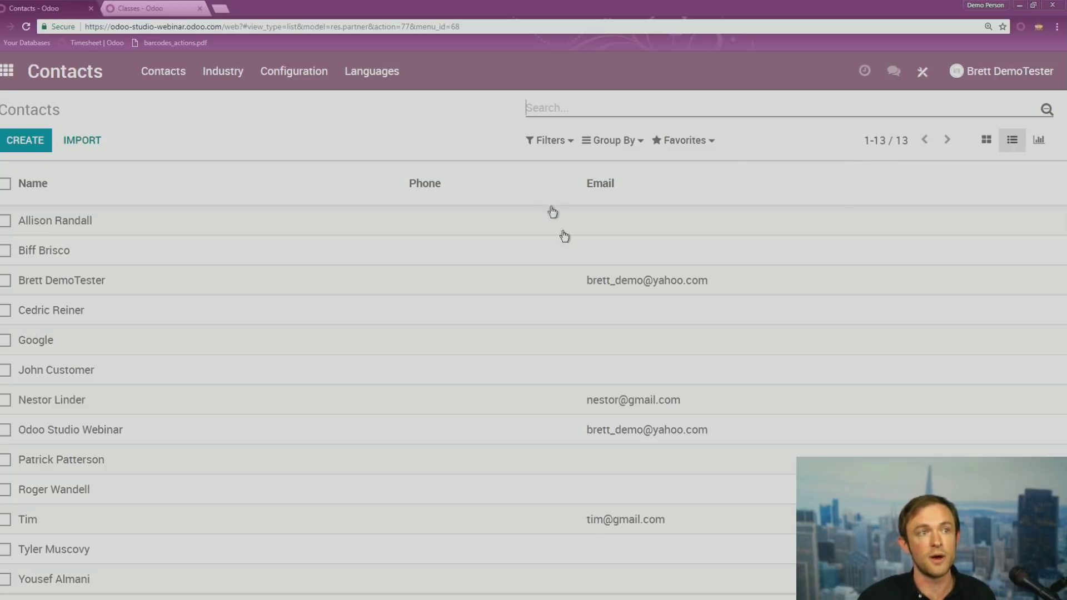
{"action": "left_click", "coordinate": [923, 82]}
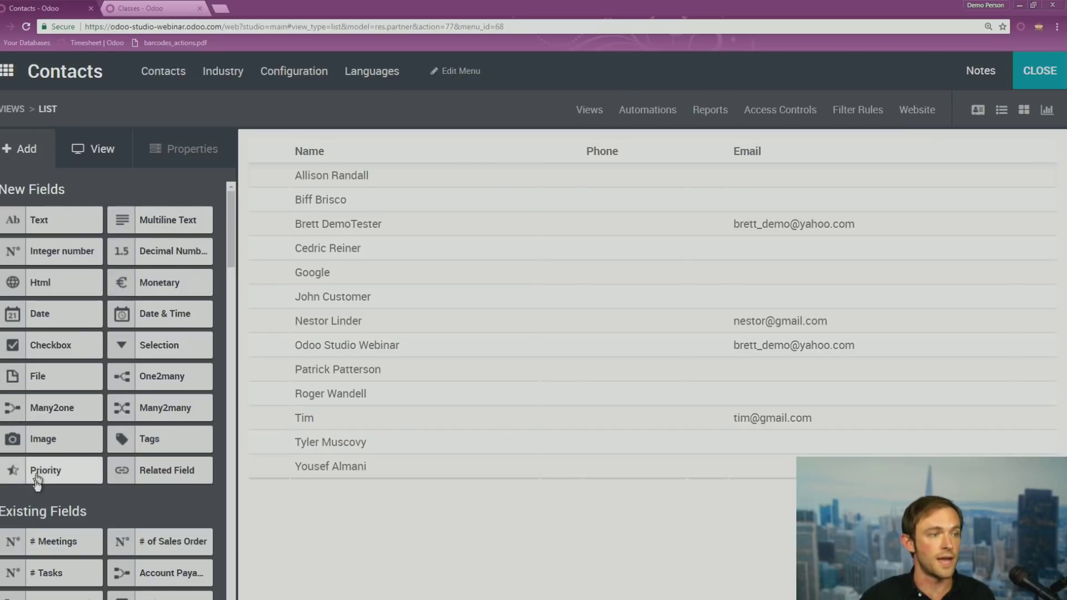
{"action": "scroll", "coordinate": [57, 431], "scroll_direction": "down", "scroll_amount": 7}
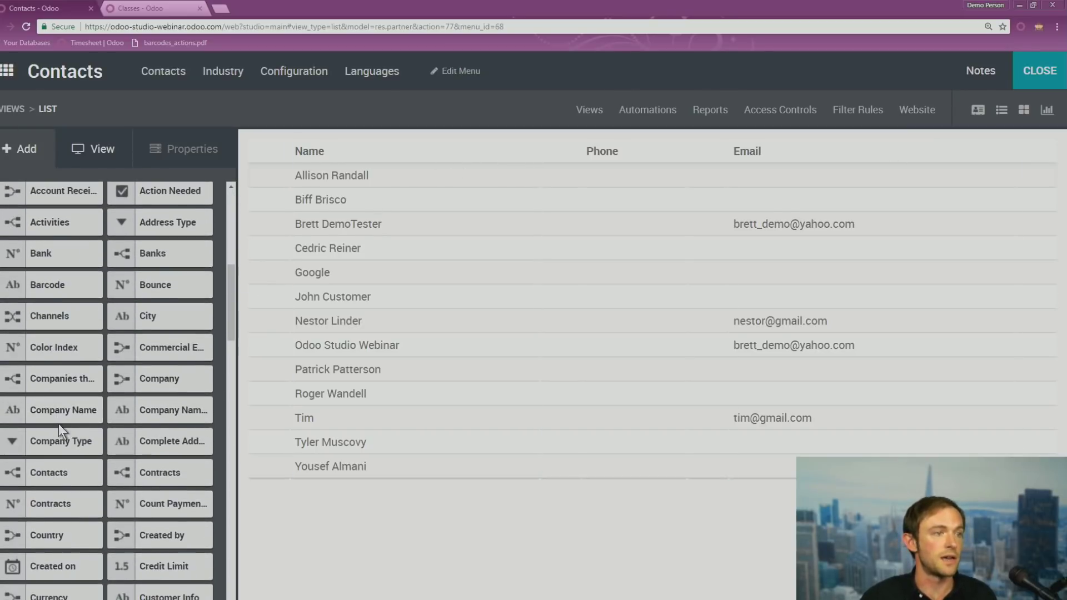
{"action": "scroll", "coordinate": [47, 431], "scroll_direction": "down", "scroll_amount": 1}
{"action": "mouse_move", "coordinate": [54, 499]}
{"action": "left_mouse_down"}
{"action": "mouse_move", "coordinate": [443, 352]}
{"action": "mouse_move", "coordinate": [697, 155]}
{"action": "left_mouse_up"}
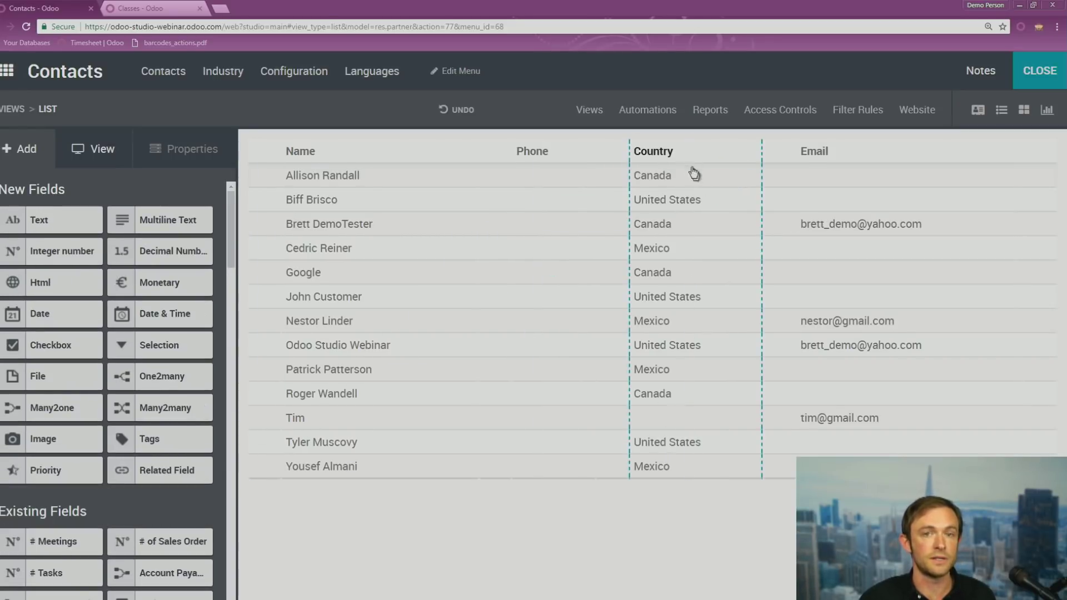
{"action": "left_click", "coordinate": [1058, 77]}
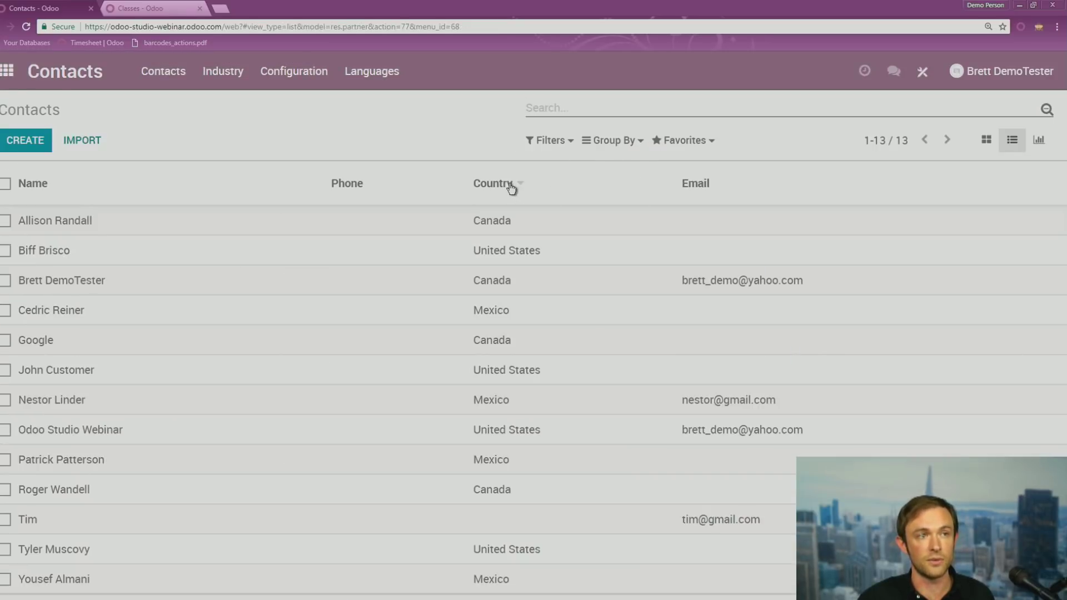
Sort the contacts by Country, reverse the order, and switch to kanban cards
{"action": "left_click", "coordinate": [511, 187]}
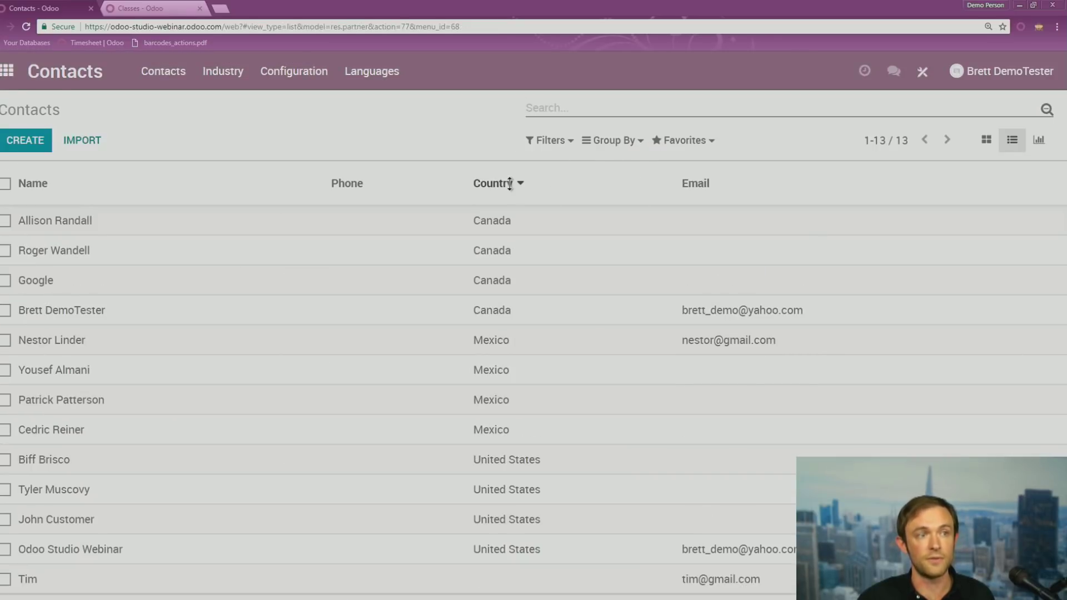
{"action": "left_click", "coordinate": [510, 184]}
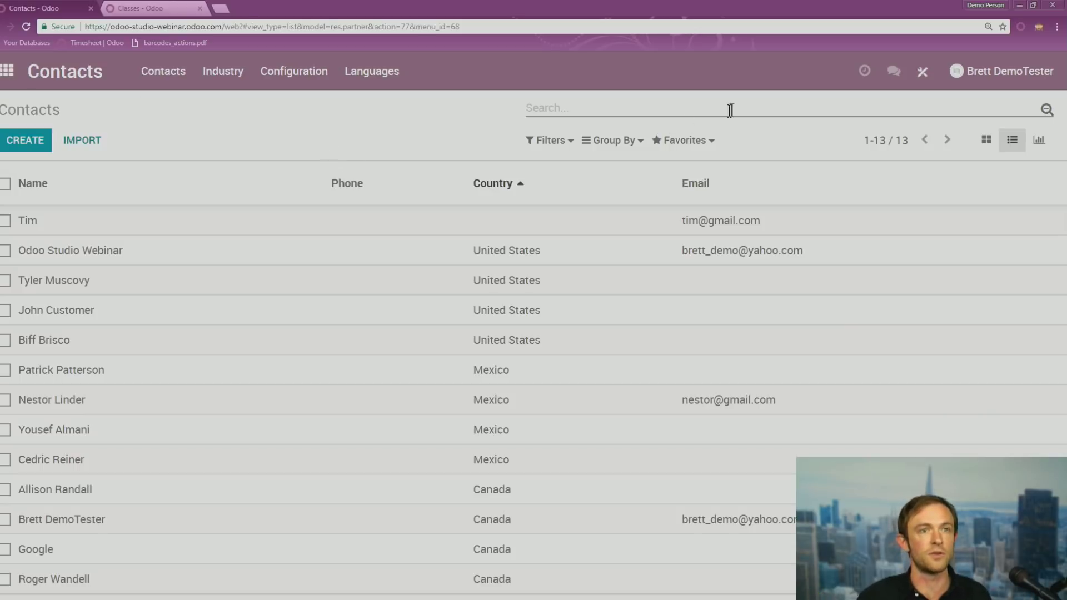
{"action": "left_click", "coordinate": [986, 142]}
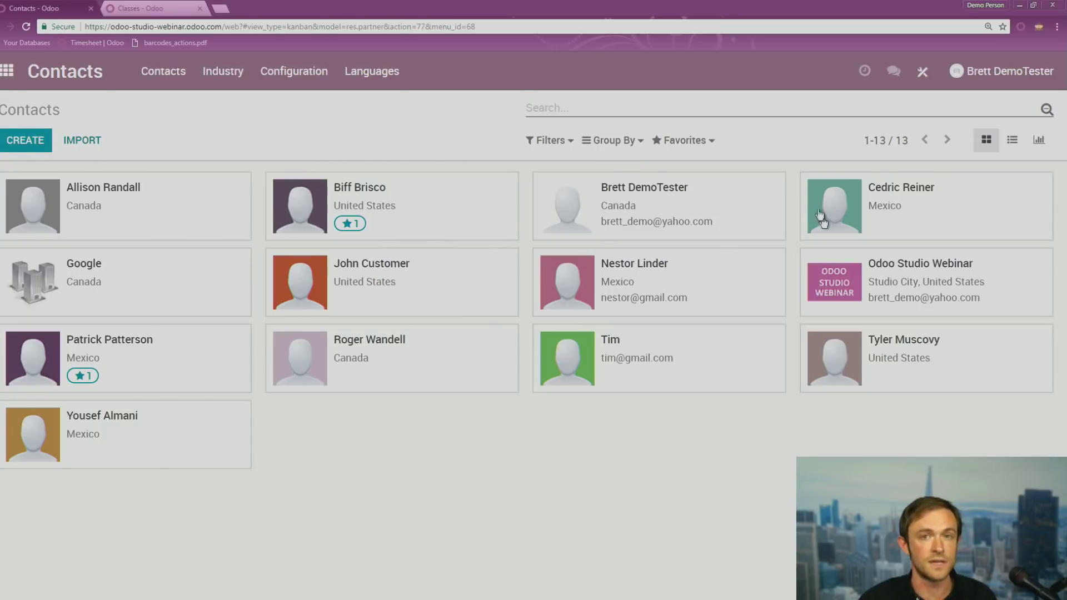
Reopen Studio on the Contacts kanban view and browse the fields available to add
{"action": "left_click", "coordinate": [924, 73]}
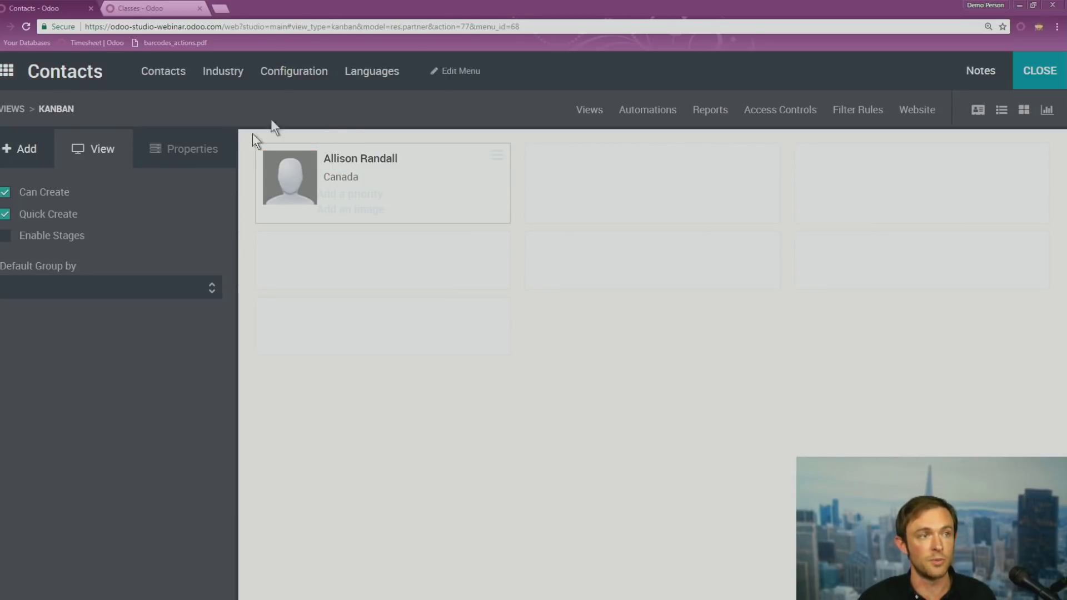
{"action": "left_click", "coordinate": [32, 150]}
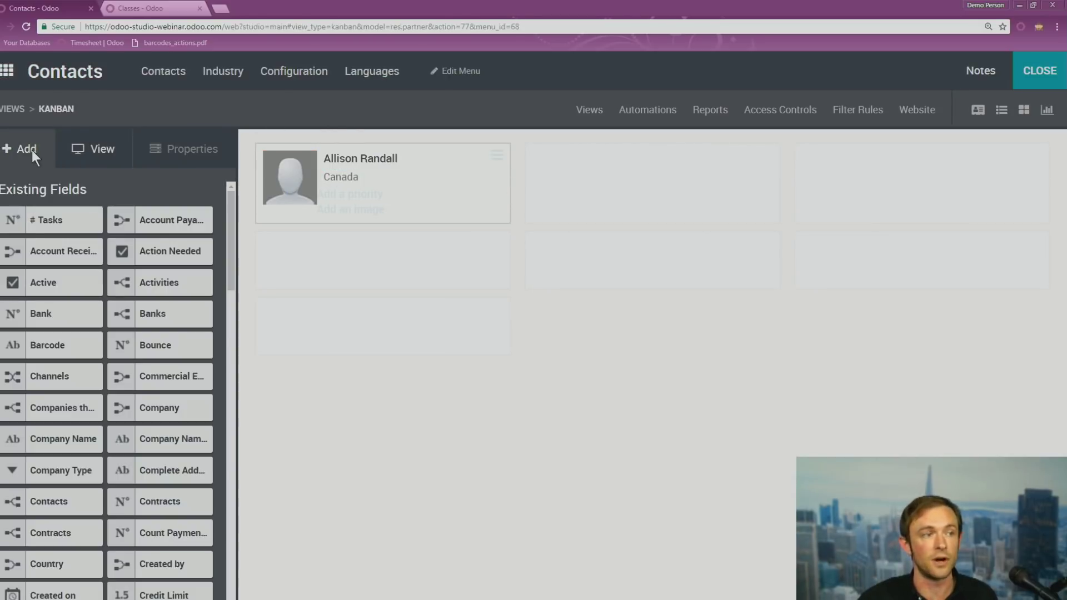
{"action": "scroll", "coordinate": [36, 293], "scroll_direction": "down", "scroll_amount": 2}
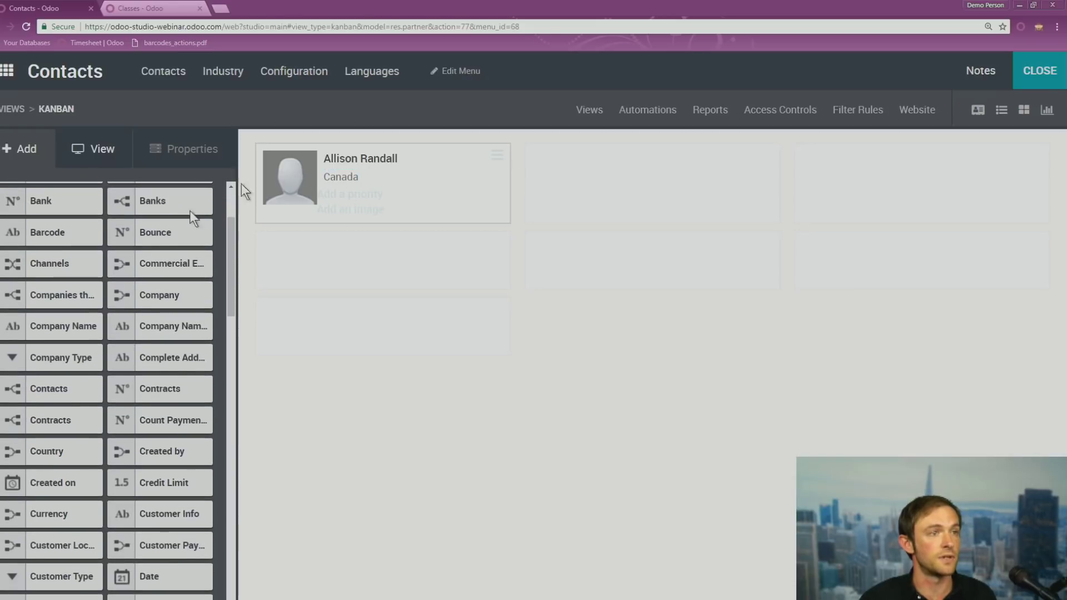
{"action": "scroll", "coordinate": [174, 347], "scroll_direction": "down", "scroll_amount": 1}
{"action": "left_click_drag", "start_coordinate": [50, 420], "coordinate": [74, 415]}
Find the Sales Order field in Existing Fields and drop it onto the contact card
{"action": "scroll", "coordinate": [84, 361], "scroll_direction": "down", "scroll_amount": 1}
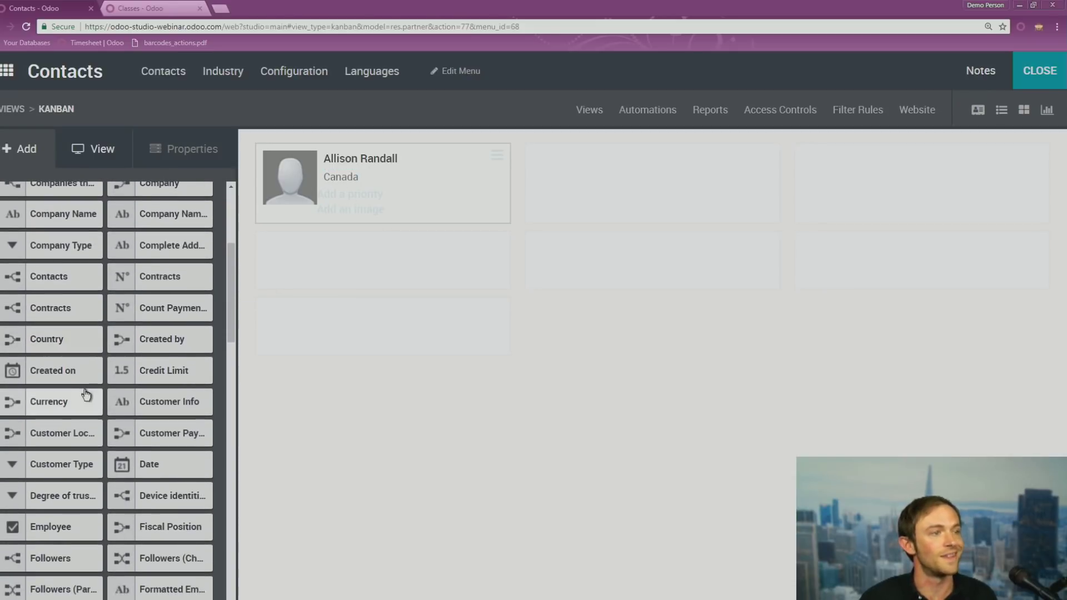
{"action": "scroll", "coordinate": [60, 378], "scroll_direction": "up", "scroll_amount": 1}
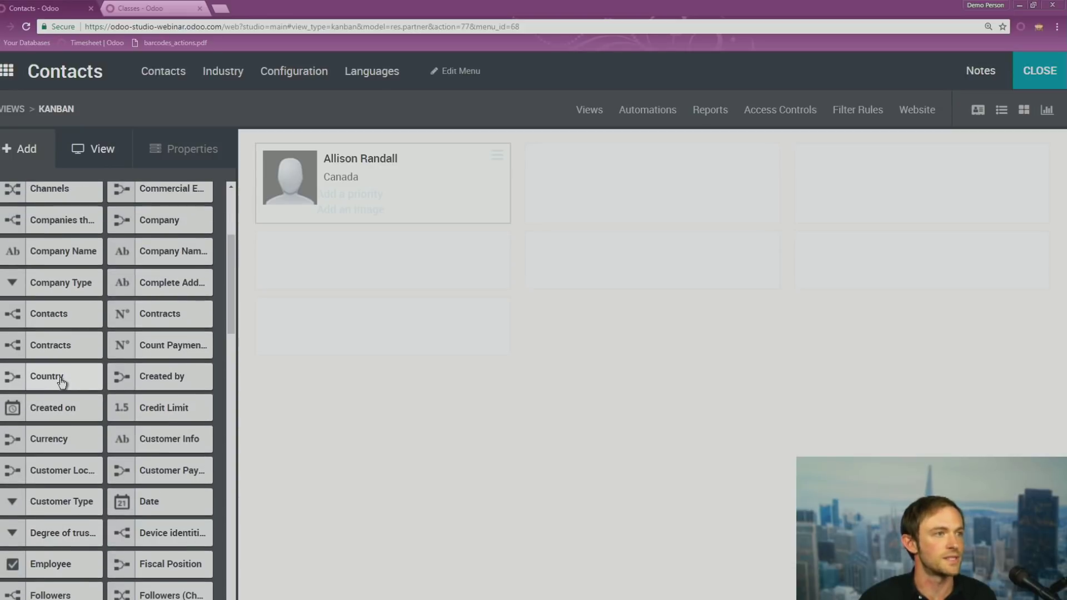
{"action": "scroll", "coordinate": [184, 371], "scroll_direction": "down", "scroll_amount": 1}
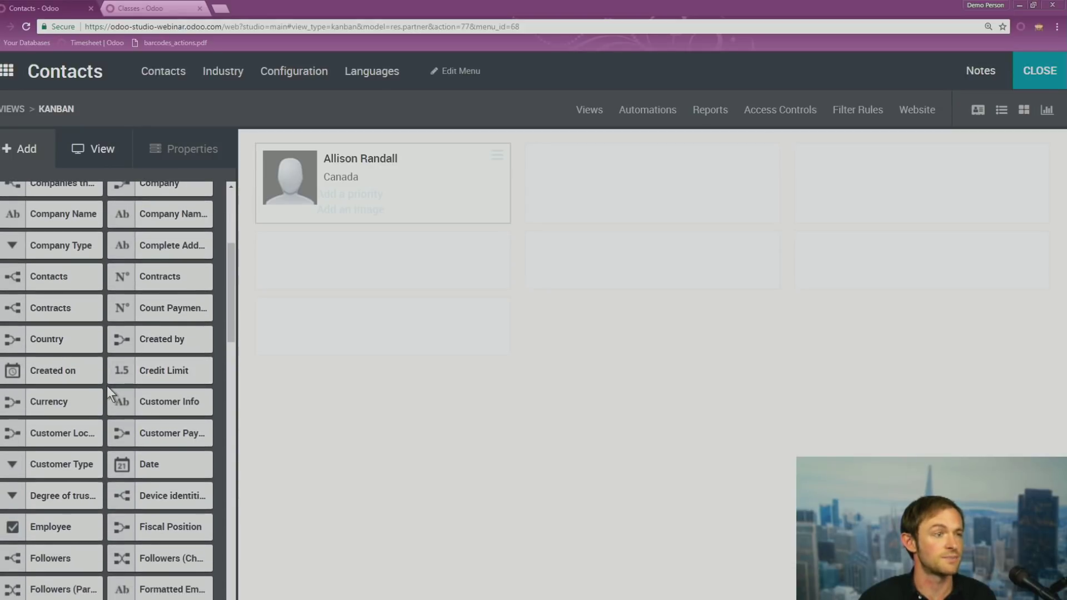
{"action": "scroll", "coordinate": [108, 388], "scroll_direction": "down", "scroll_amount": 1}
{"action": "scroll", "coordinate": [108, 389], "scroll_direction": "up", "scroll_amount": 5}
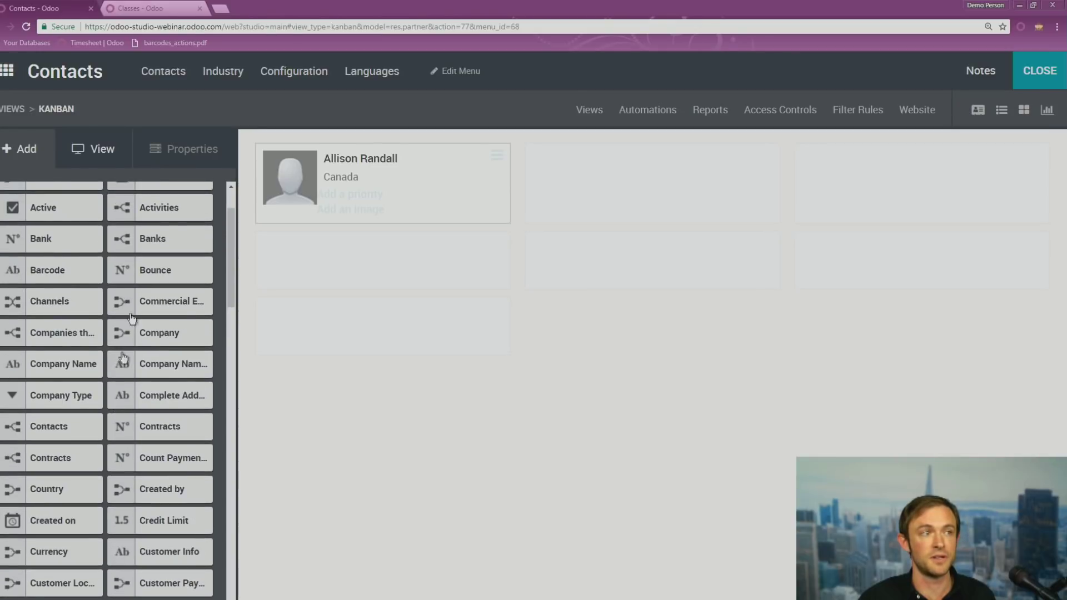
{"action": "scroll", "coordinate": [102, 289], "scroll_direction": "up", "scroll_amount": 2}
{"action": "scroll", "coordinate": [100, 292], "scroll_direction": "down", "scroll_amount": 9}
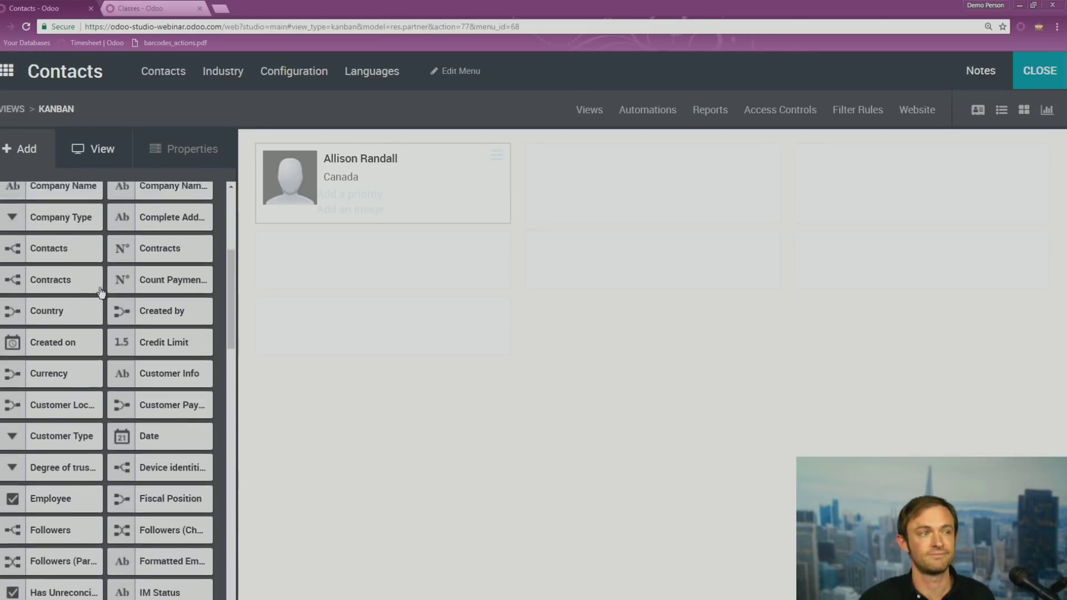
{"action": "scroll", "coordinate": [100, 292], "scroll_direction": "down", "scroll_amount": 2}
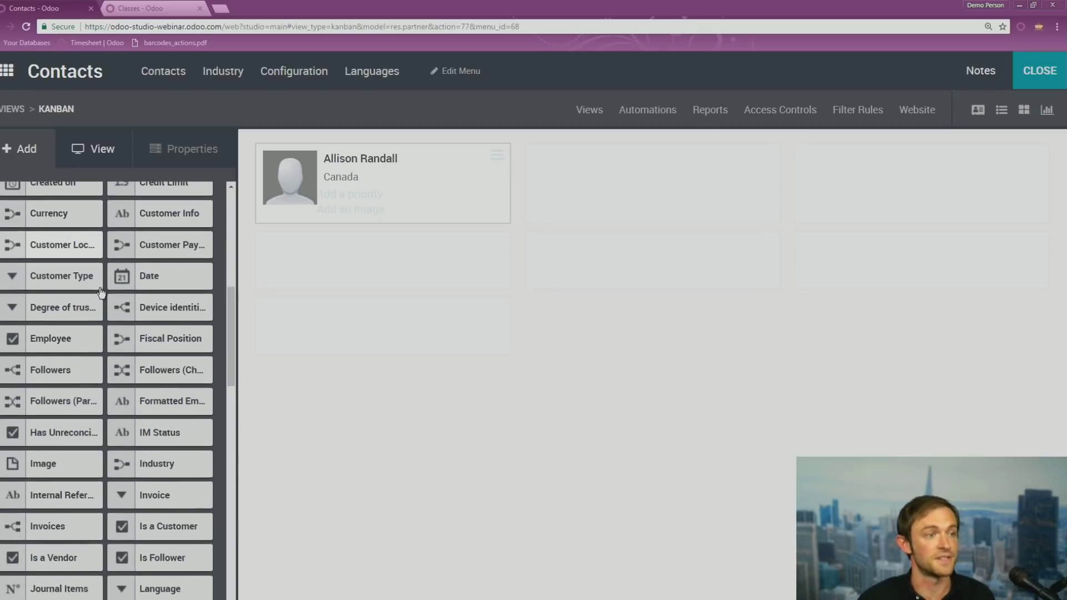
{"action": "scroll", "coordinate": [93, 434], "scroll_direction": "down", "scroll_amount": 1}
{"action": "scroll", "coordinate": [93, 434], "scroll_direction": "down", "scroll_amount": 4}
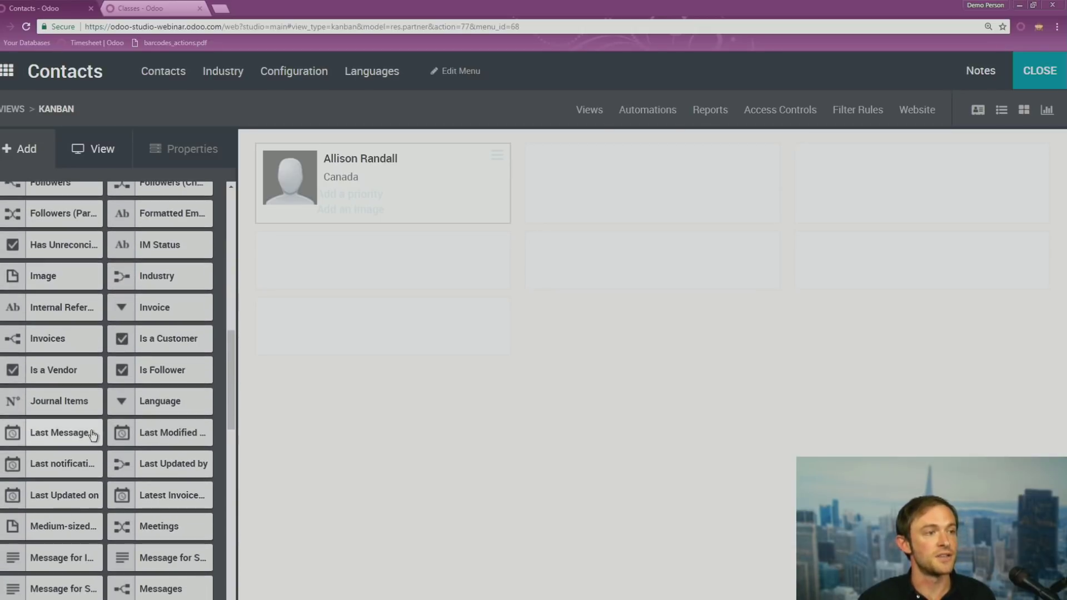
{"action": "scroll", "coordinate": [81, 442], "scroll_direction": "down", "scroll_amount": 2}
{"action": "scroll", "coordinate": [80, 442], "scroll_direction": "down", "scroll_amount": 1}
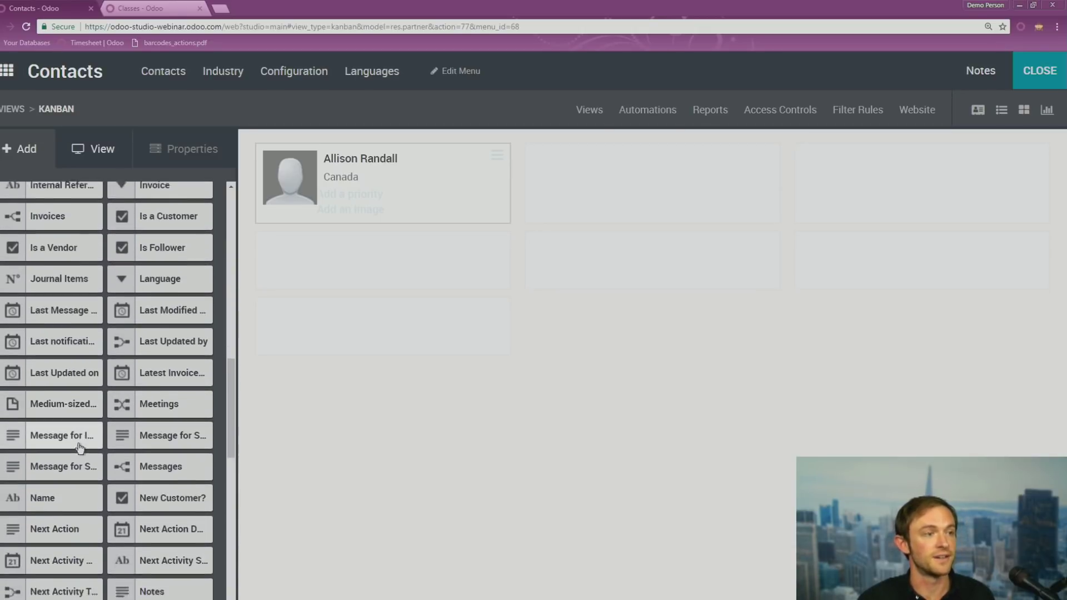
{"action": "scroll", "coordinate": [78, 445], "scroll_direction": "up", "scroll_amount": 8}
{"action": "scroll", "coordinate": [78, 449], "scroll_direction": "up", "scroll_amount": 10}
{"action": "scroll", "coordinate": [76, 448], "scroll_direction": "down", "scroll_amount": 10}
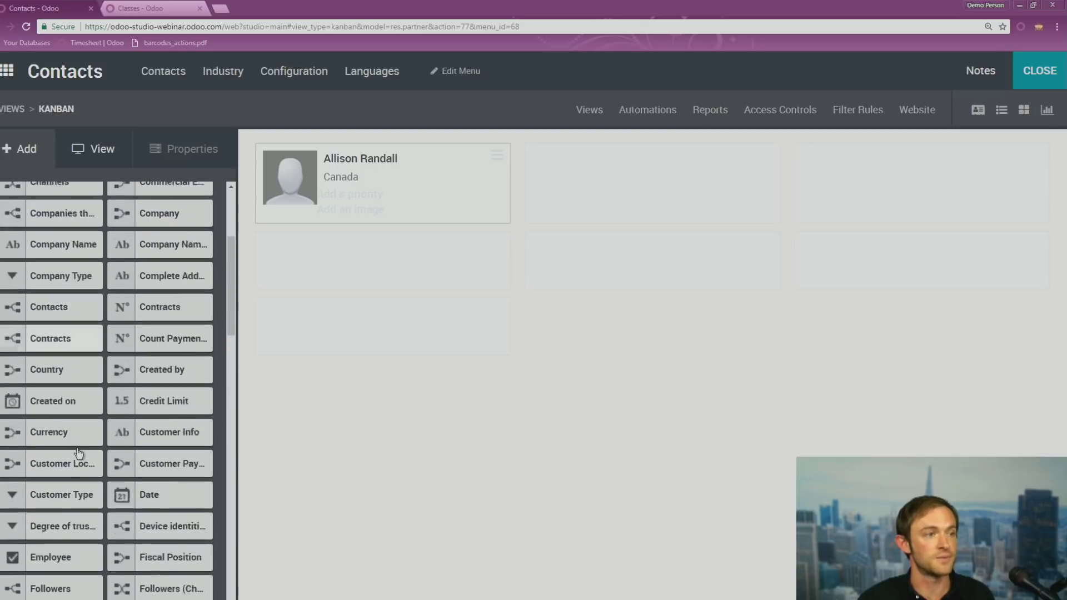
{"action": "scroll", "coordinate": [77, 448], "scroll_direction": "down", "scroll_amount": 7}
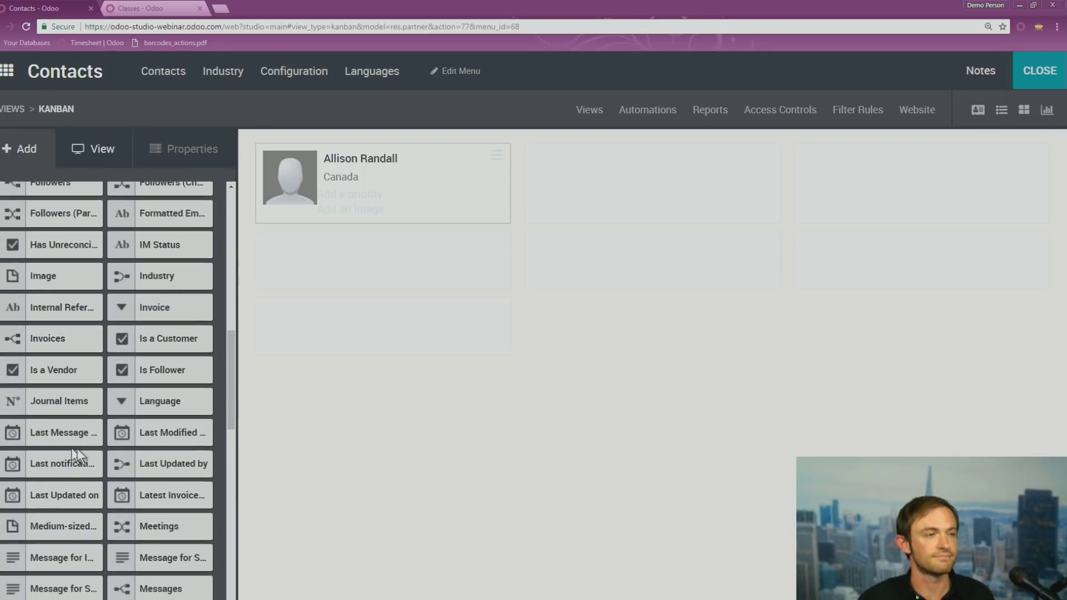
{"action": "scroll", "coordinate": [77, 449], "scroll_direction": "down", "scroll_amount": 4}
{"action": "scroll", "coordinate": [78, 450], "scroll_direction": "down", "scroll_amount": 4}
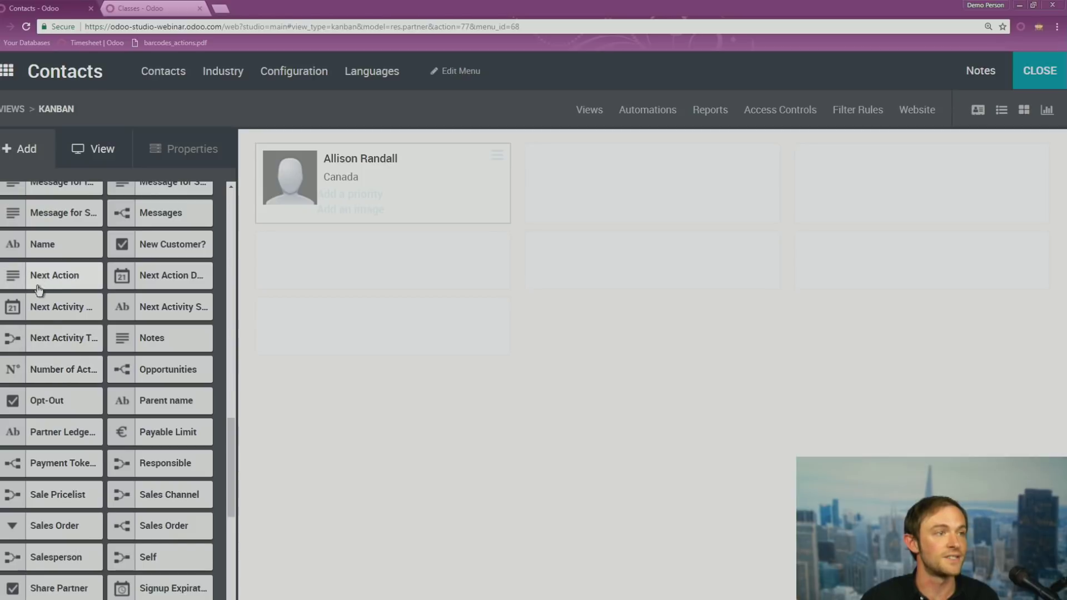
{"action": "left_click_drag", "start_coordinate": [44, 528], "coordinate": [380, 199]}
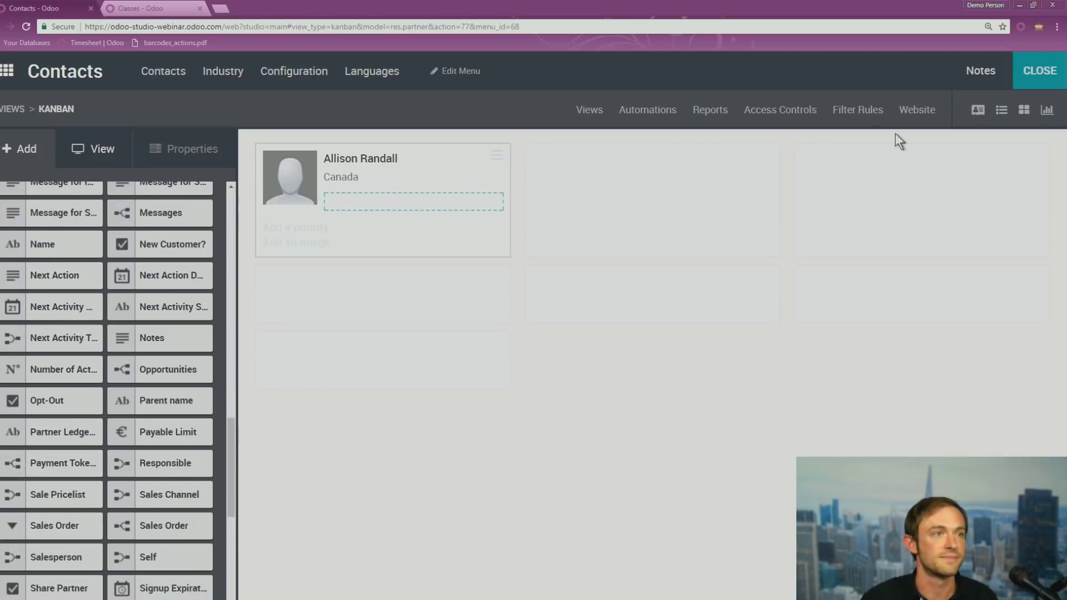
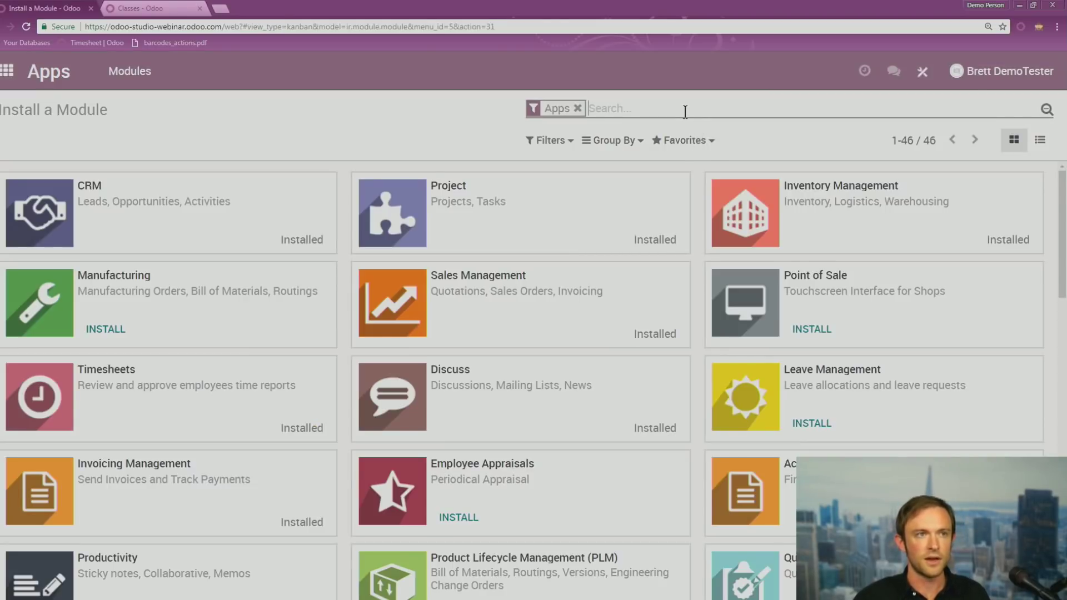
Search the Apps module list for 'fleet'
{"action": "type", "text": "fleet"}
{"action": "key", "text": "Return"}
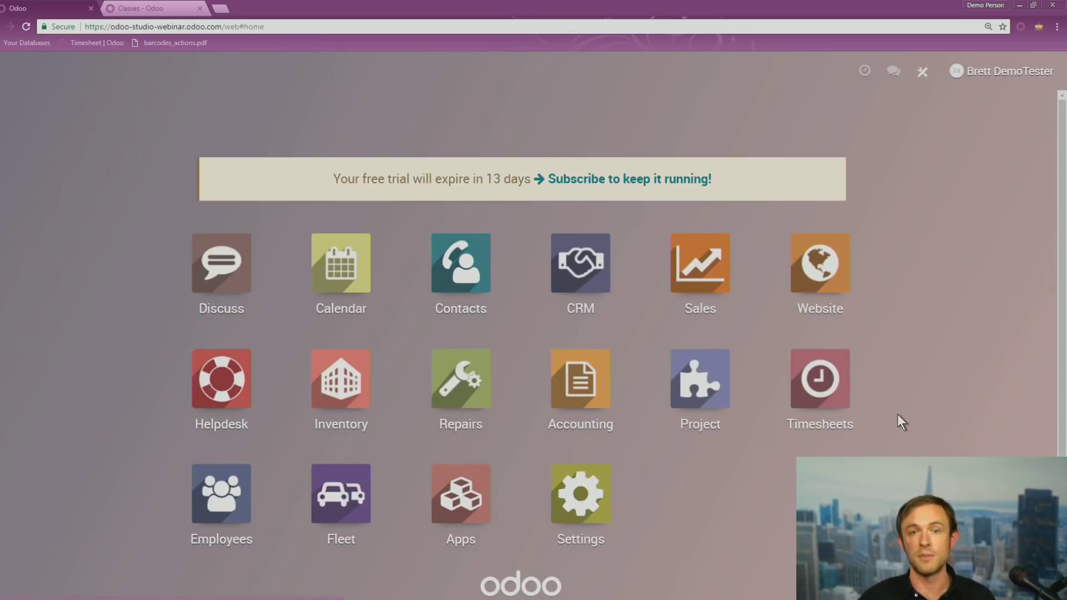
In Fleet, create an Audi/A3 vehicle with licence plate PAE 123 and save it
{"action": "left_click", "coordinate": [351, 512]}
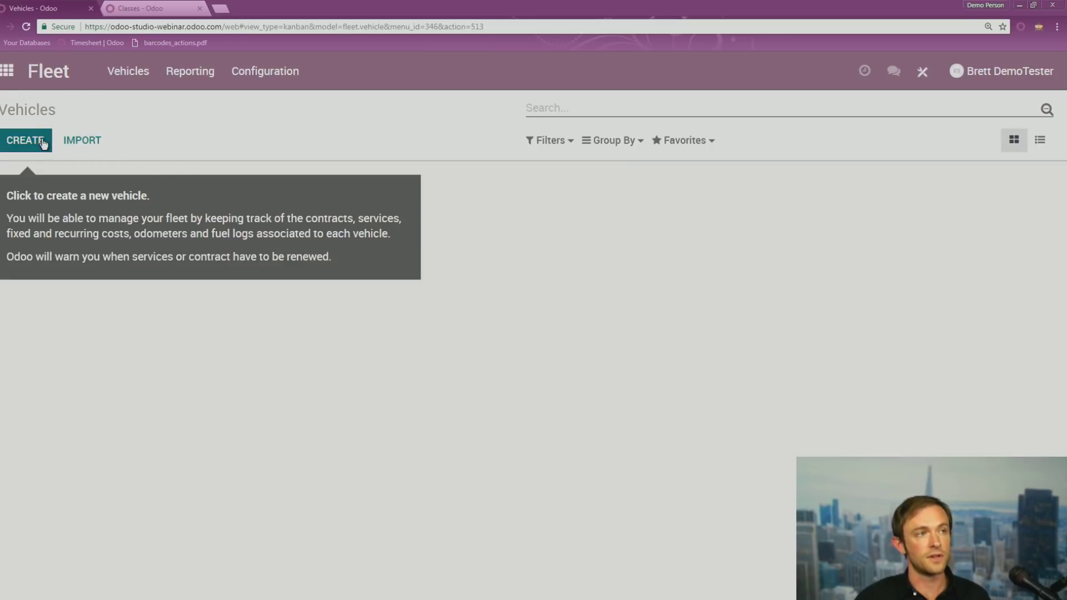
{"action": "left_click", "coordinate": [43, 144]}
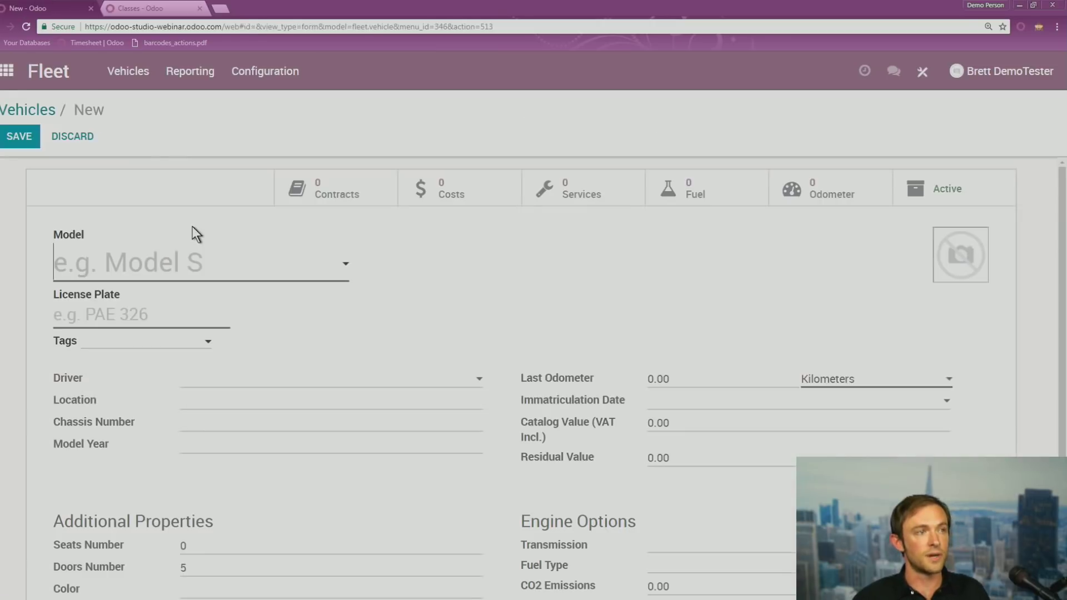
{"action": "left_click", "coordinate": [147, 258]}
{"action": "left_click", "coordinate": [115, 316]}
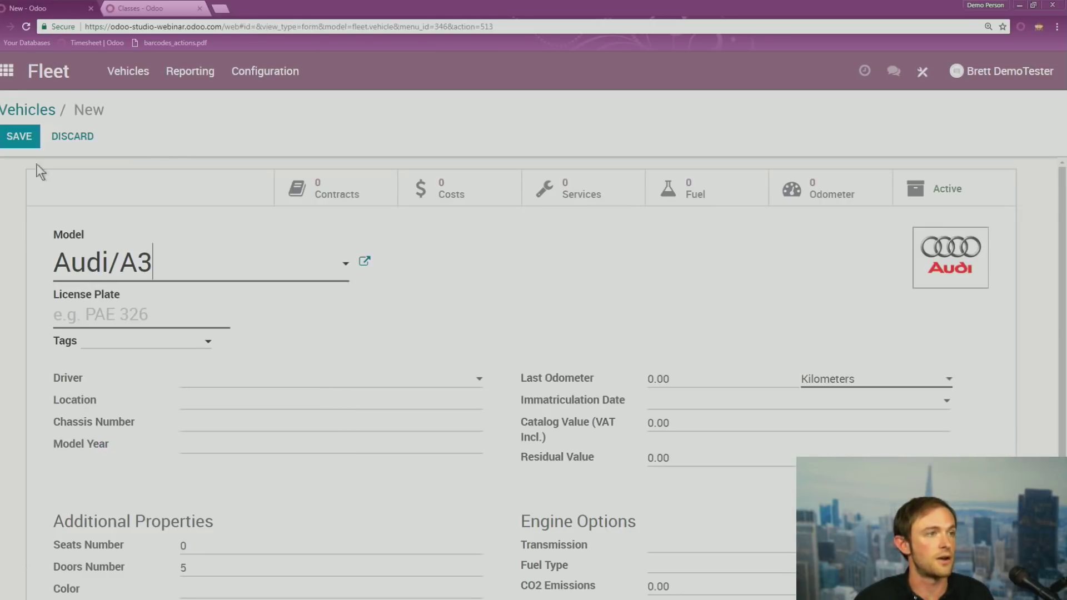
{"action": "left_click", "coordinate": [21, 143]}
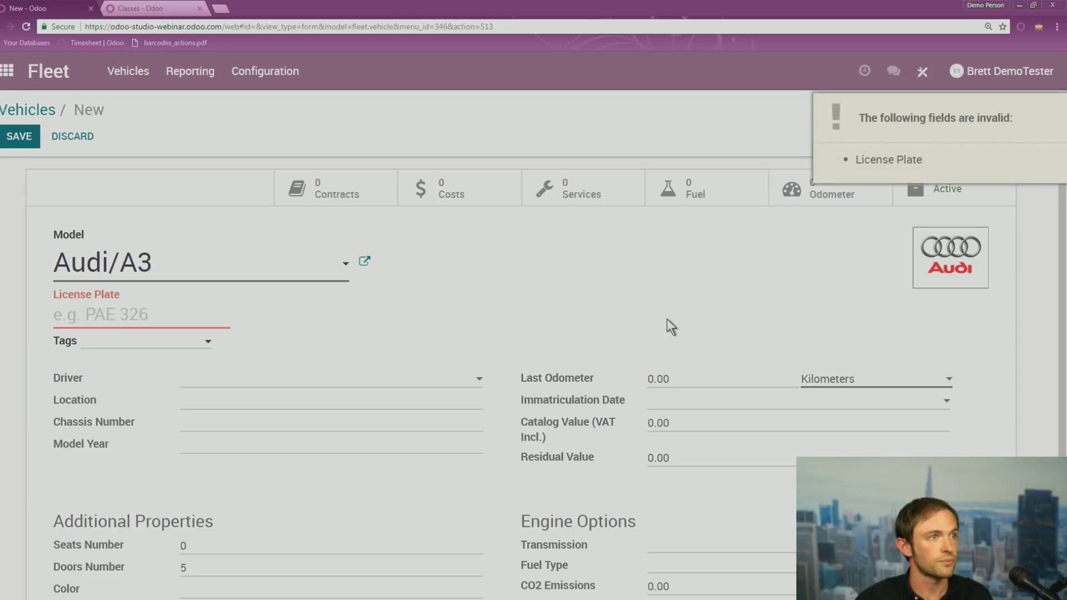
{"action": "left_click", "coordinate": [127, 315]}
{"action": "type", "text": "PAE 123"}
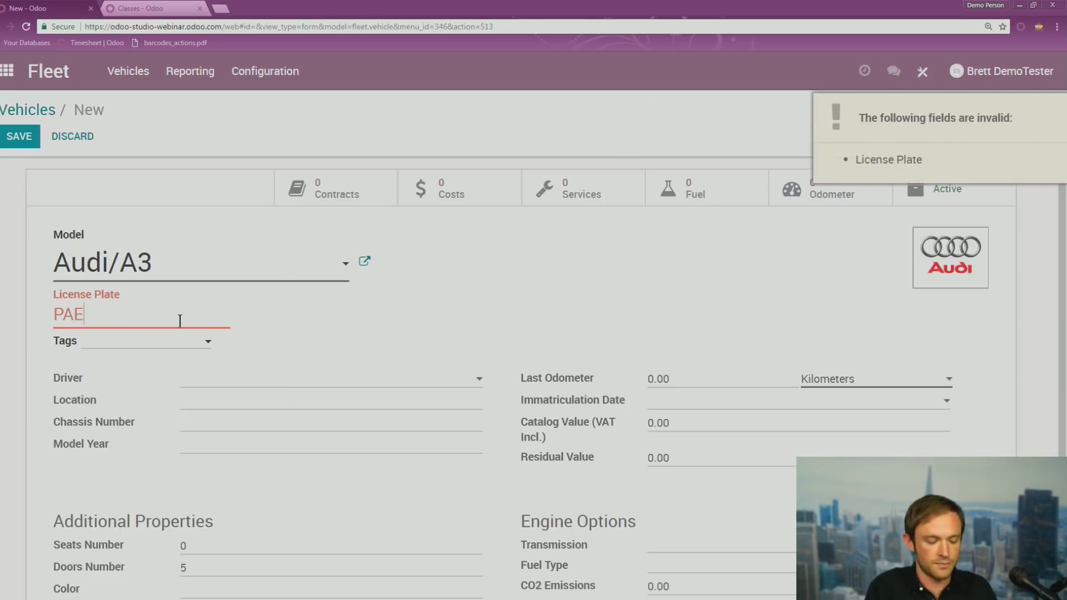
{"action": "left_click", "coordinate": [22, 145]}
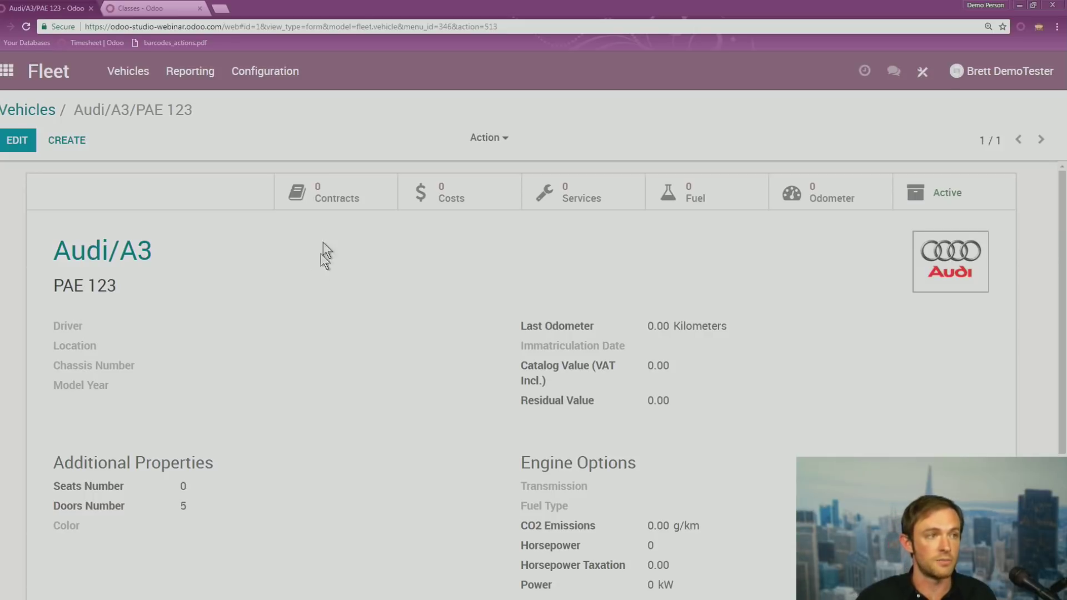
Reopen the Audi/A3 for editing, browse the driver list without choosing one, and save
{"action": "left_click", "coordinate": [16, 142]}
{"action": "left_click", "coordinate": [286, 384]}
{"action": "left_click", "coordinate": [254, 340]}
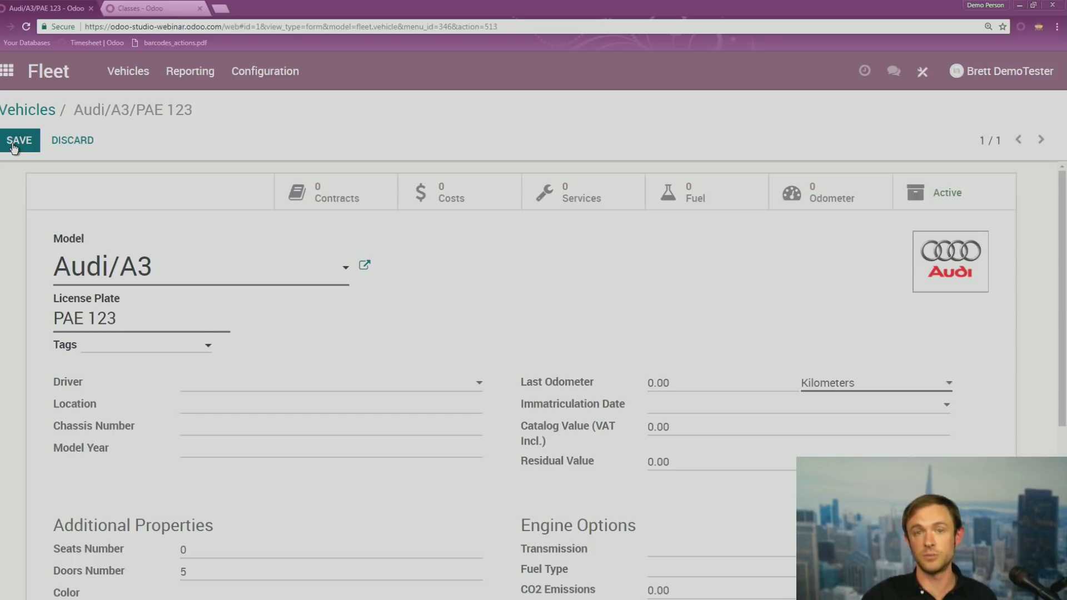
{"action": "scroll", "coordinate": [413, 493], "scroll_direction": "down", "scroll_amount": 1}
{"action": "scroll", "coordinate": [222, 333], "scroll_direction": "up", "scroll_amount": 1}
{"action": "left_click", "coordinate": [17, 142]}
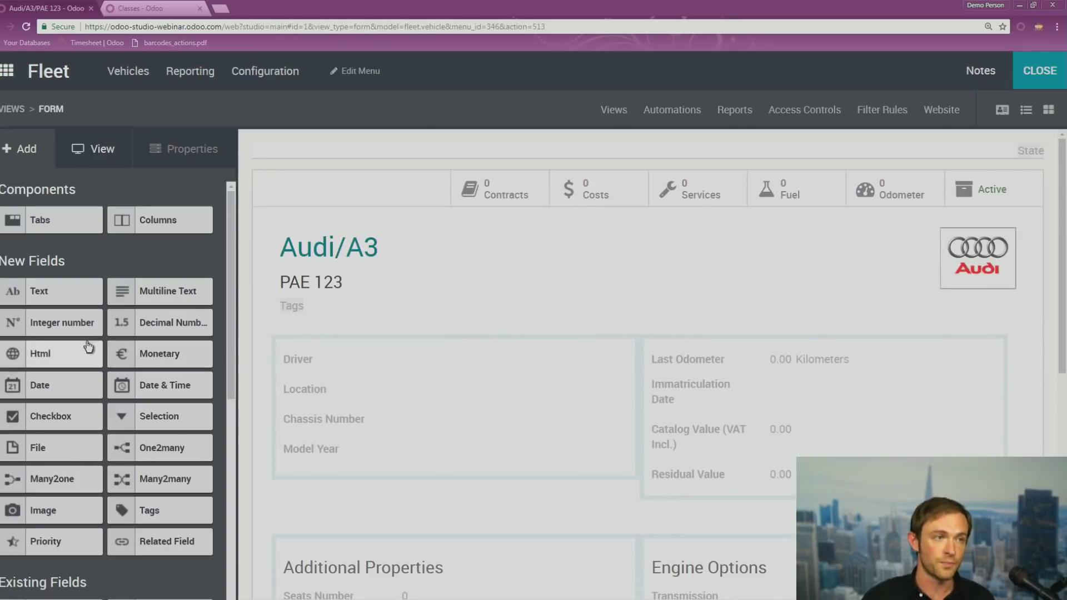
Add a Contact Many2one field below Model Year, label it starting with 'Cus', and close Studio
{"action": "left_click_drag", "start_coordinate": [66, 414], "coordinate": [333, 493]}
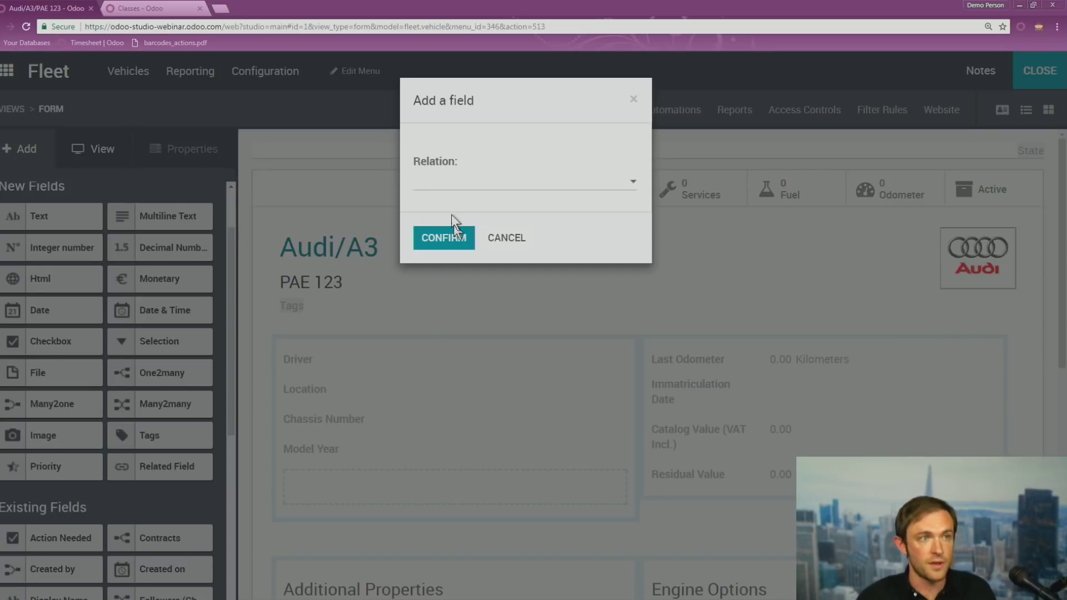
{"action": "left_click", "coordinate": [448, 186]}
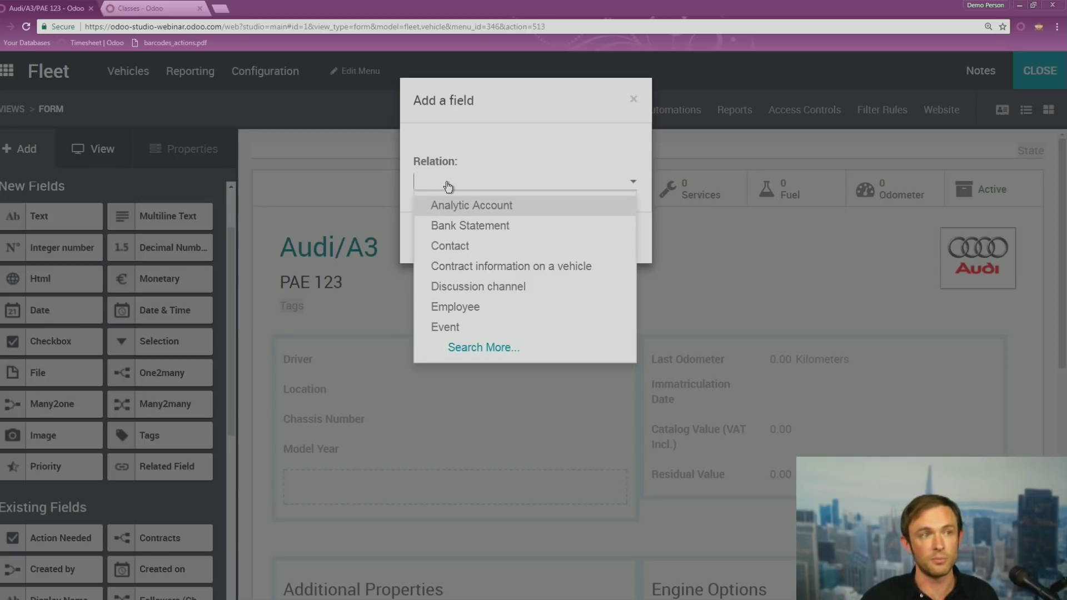
{"action": "left_click", "coordinate": [456, 247]}
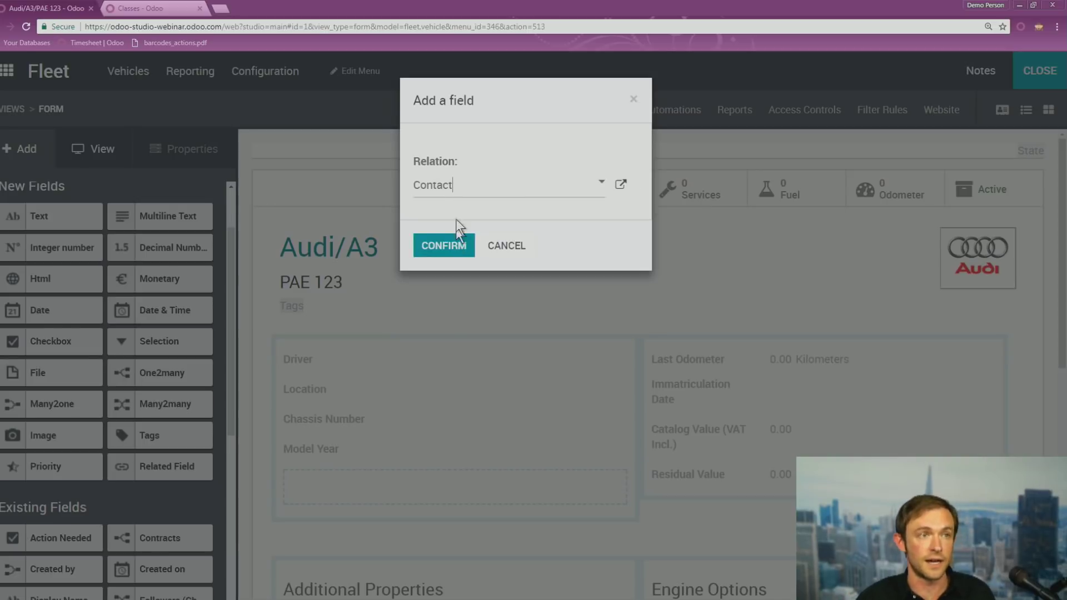
{"action": "left_click", "coordinate": [441, 249]}
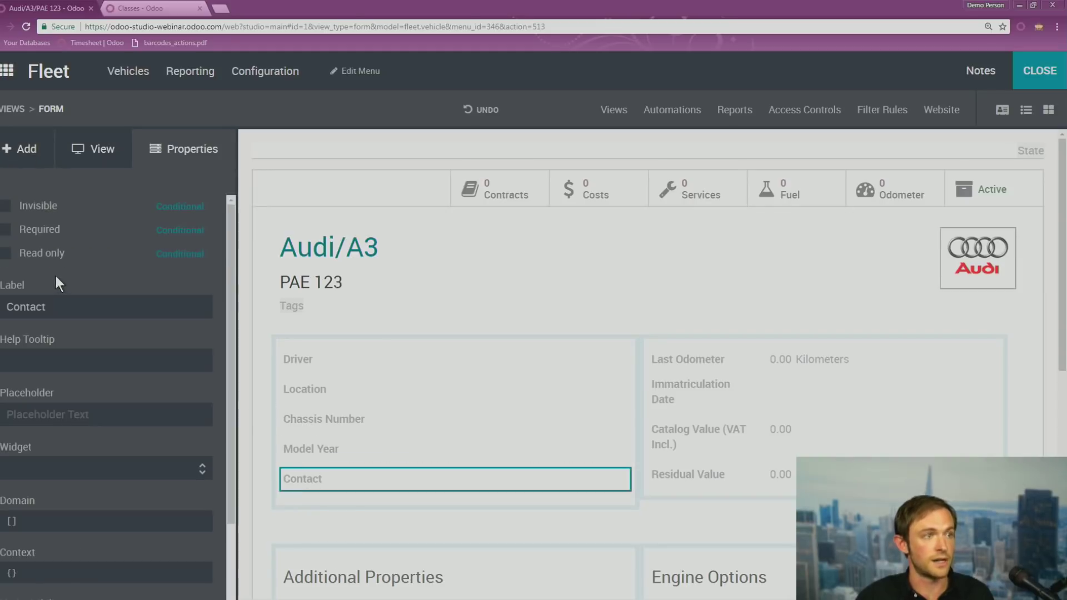
{"action": "type", "text": "Customer"}
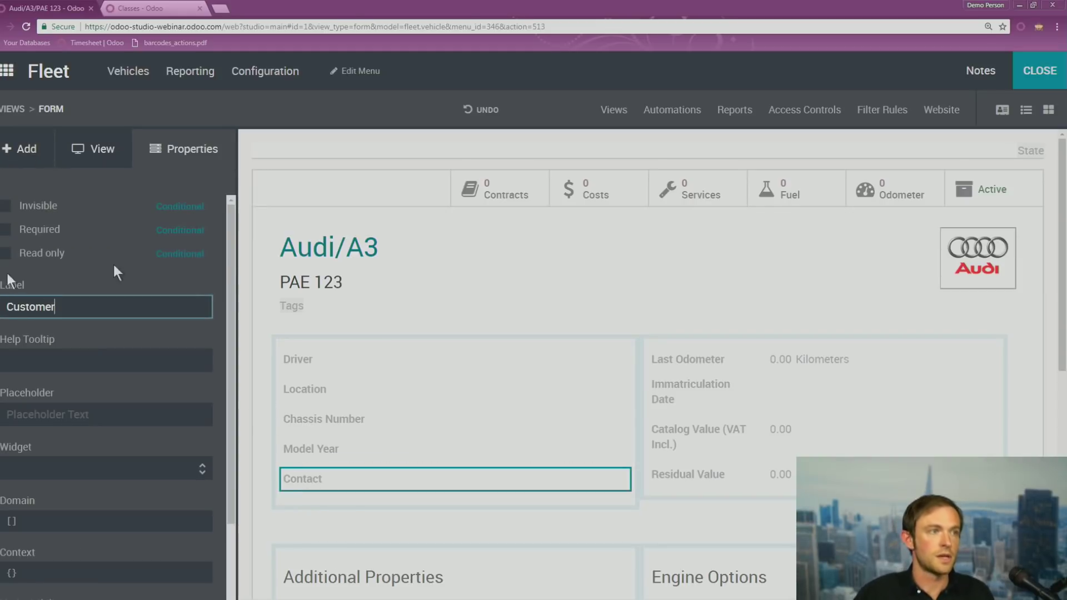
{"action": "left_click", "coordinate": [1046, 78]}
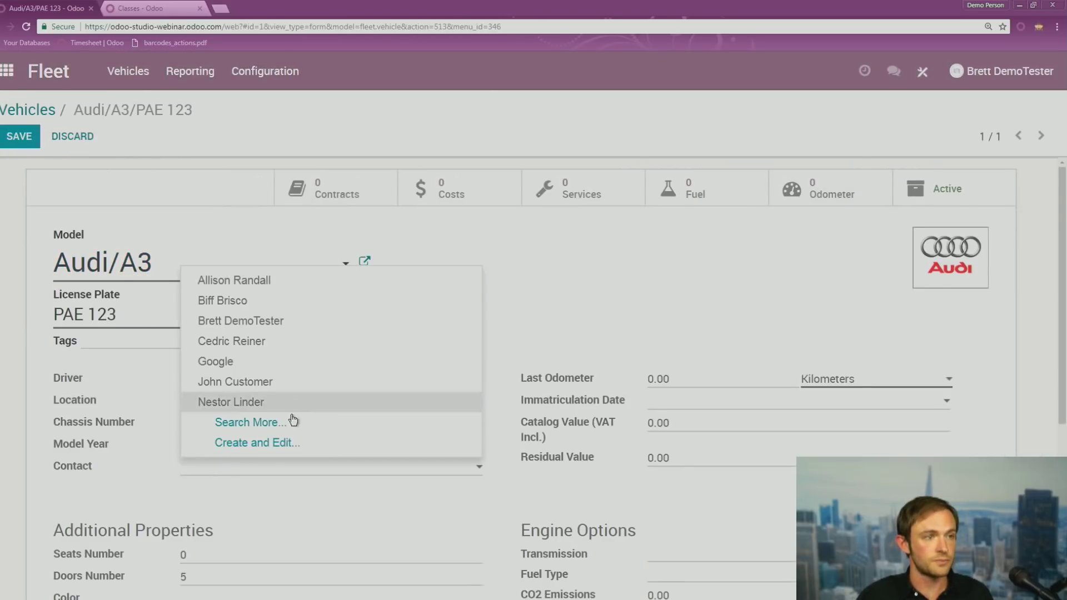
Assign a contact to the Audi/A3, save, view that contact, and go back to Vehicles
{"action": "left_click", "coordinate": [239, 404]}
{"action": "key", "text": "alt+s"}
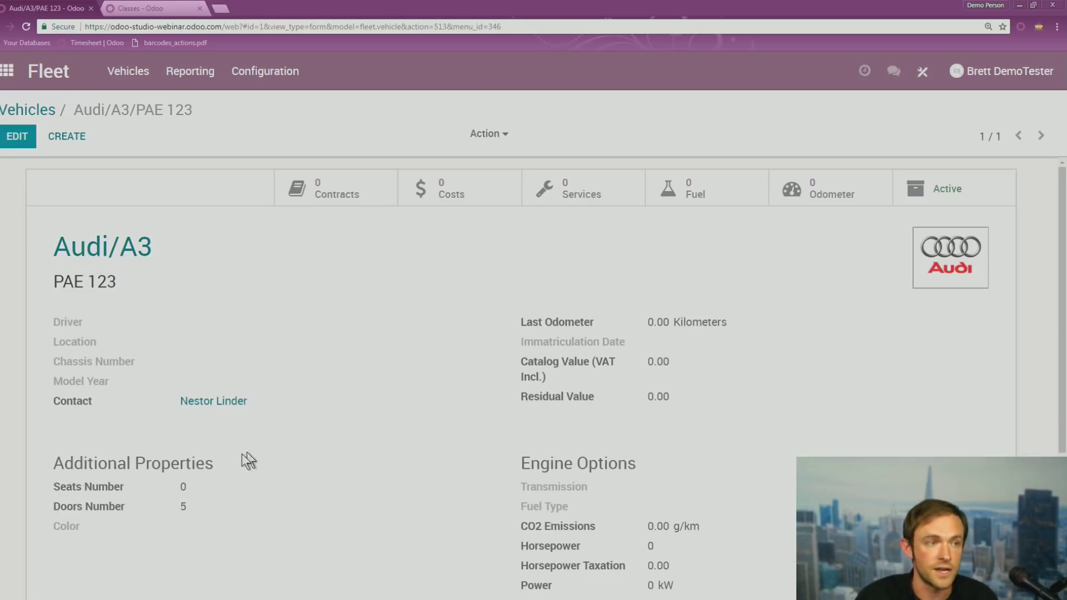
{"action": "left_click", "coordinate": [210, 409]}
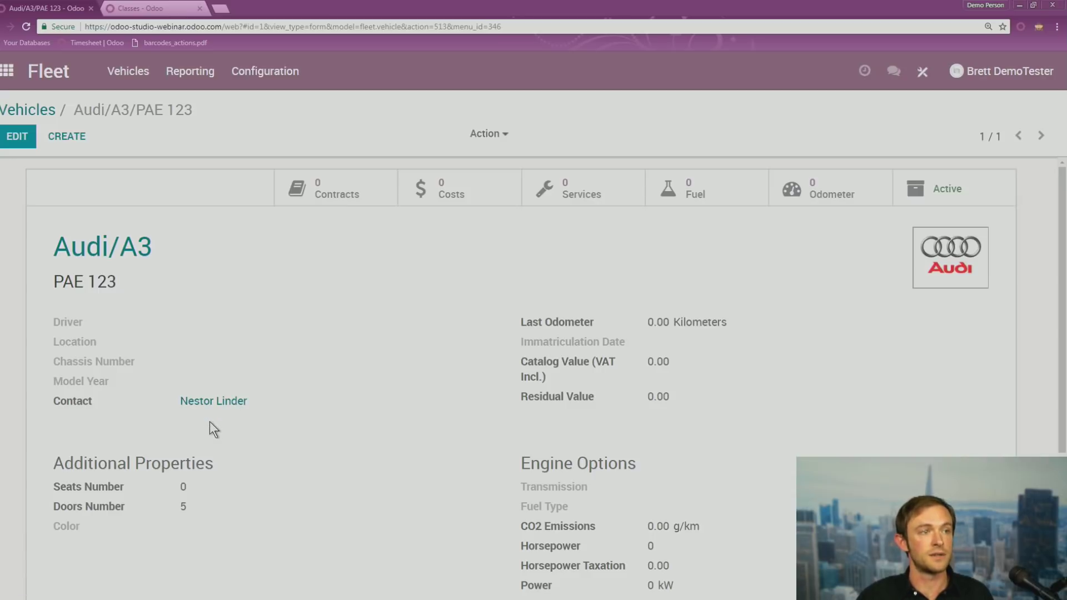
{"action": "left_click", "coordinate": [36, 111]}
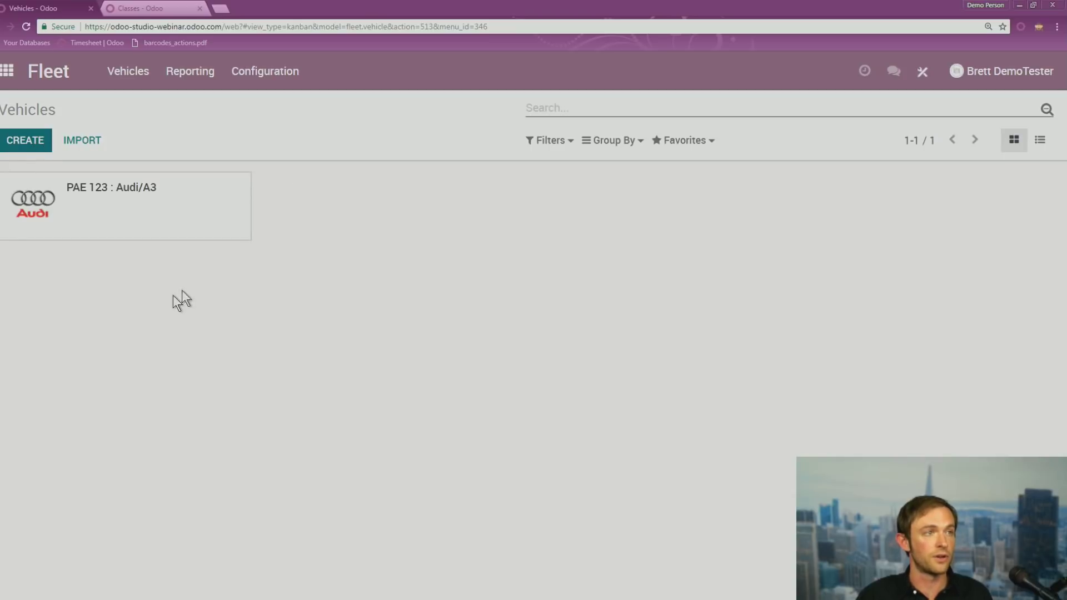
Create an Audi/A8 vehicle with licence plate 'asdfadsf', link a contact, and save it
{"action": "left_click", "coordinate": [254, 272]}
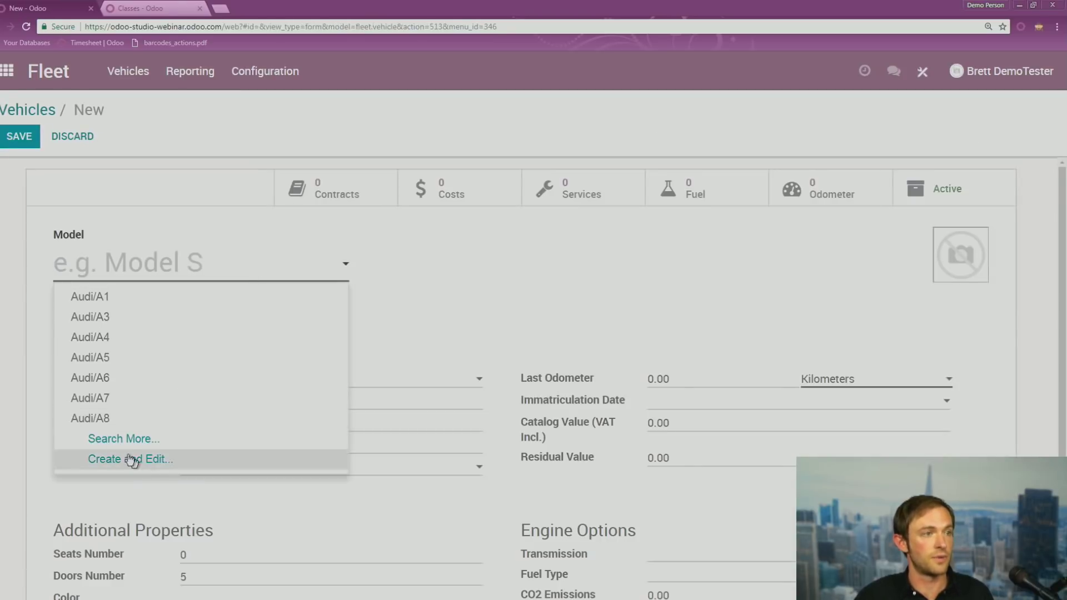
{"action": "left_click", "coordinate": [143, 421]}
{"action": "type", "text": "asdfadsf"}
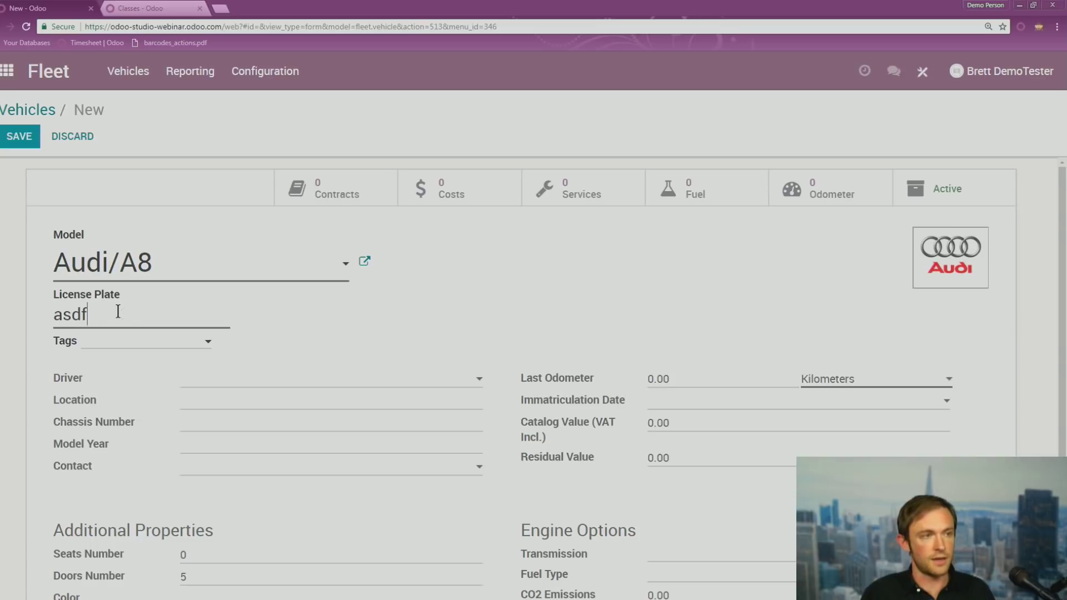
{"action": "left_click", "coordinate": [222, 470]}
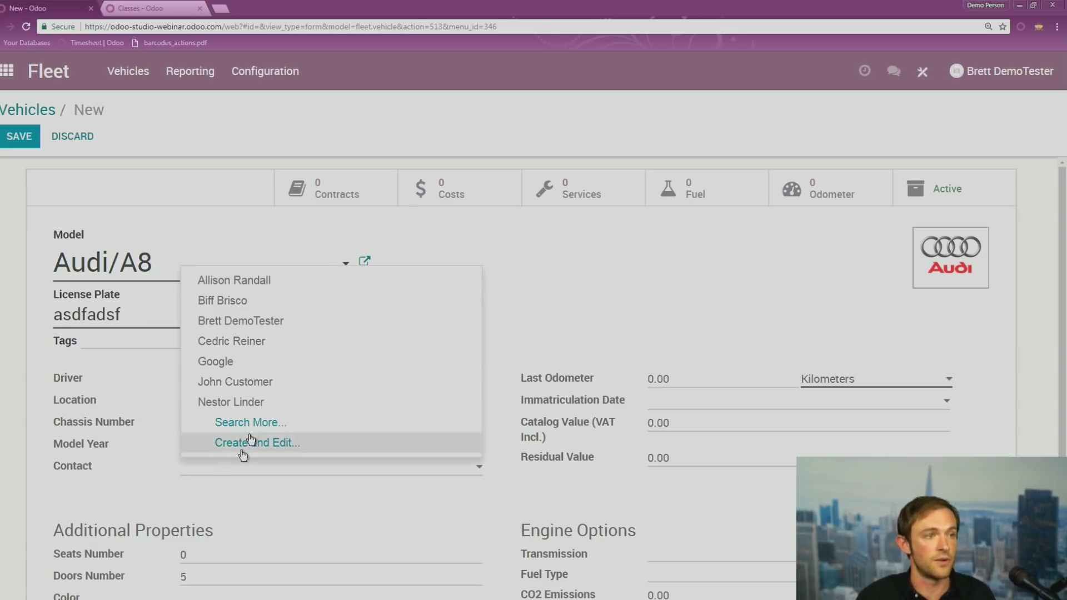
{"action": "left_click", "coordinate": [234, 402]}
{"action": "key", "text": "alt+s"}
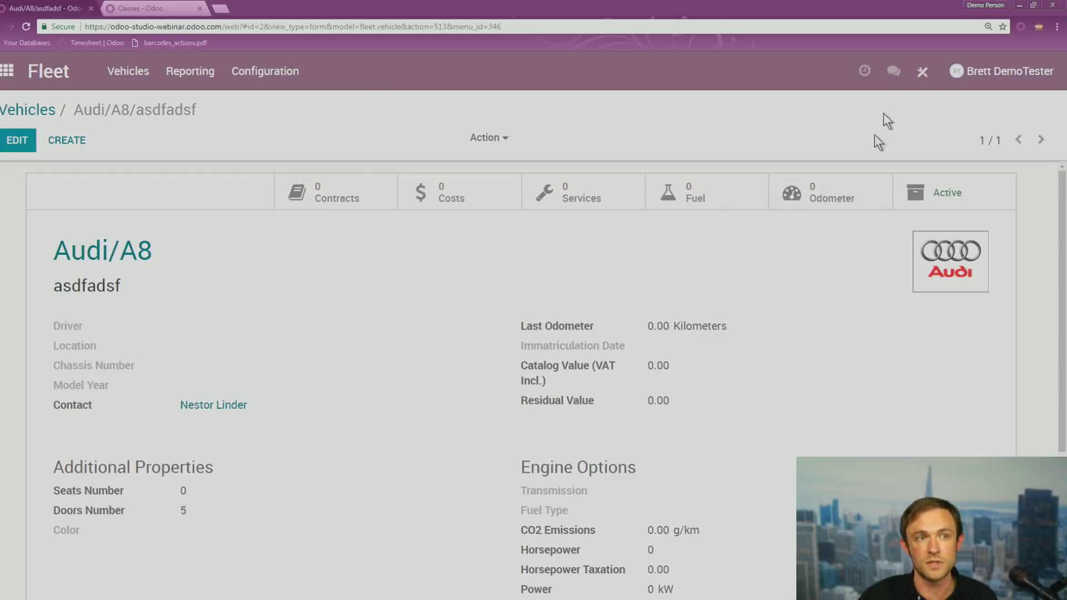
In Studio, add a One2many fuel-log field (fleet.vehicle.log.fuel) under Customer on the vehicle form
{"action": "left_click", "coordinate": [923, 71]}
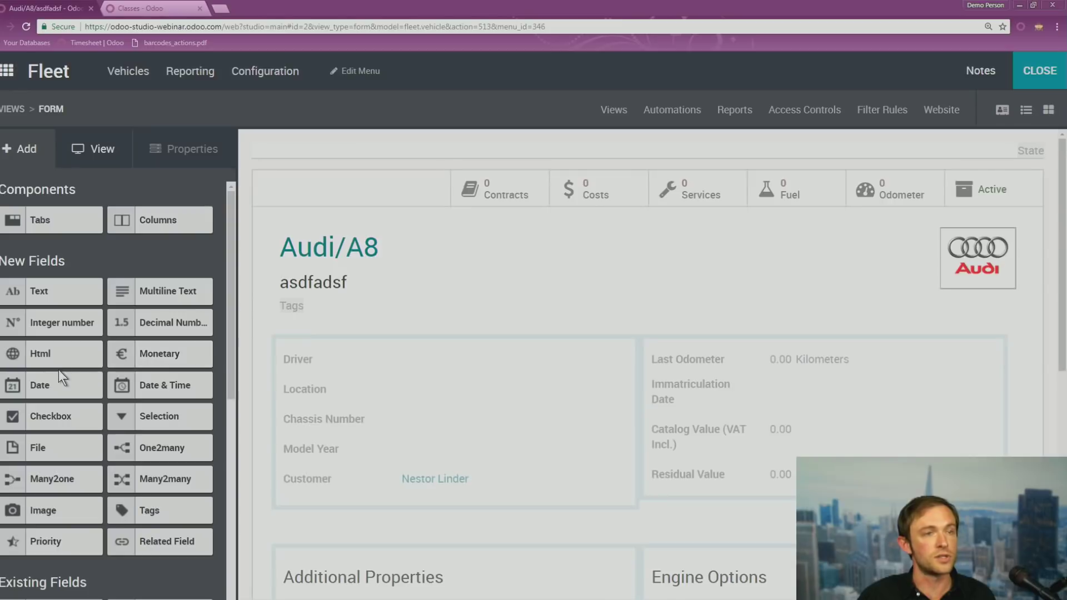
{"action": "left_click_drag", "start_coordinate": [147, 453], "coordinate": [312, 513]}
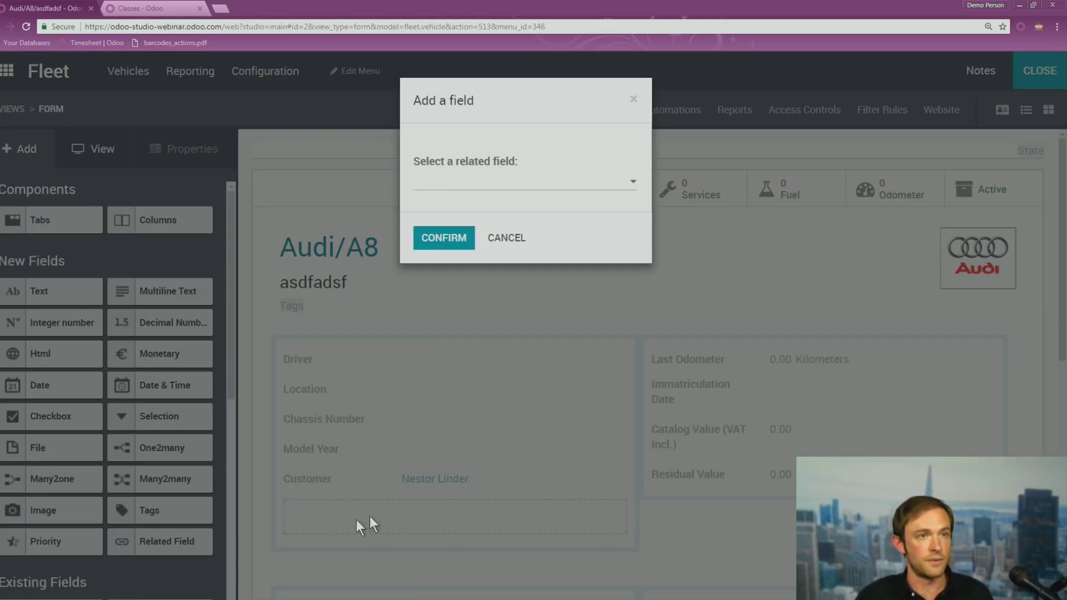
{"action": "left_click", "coordinate": [477, 186]}
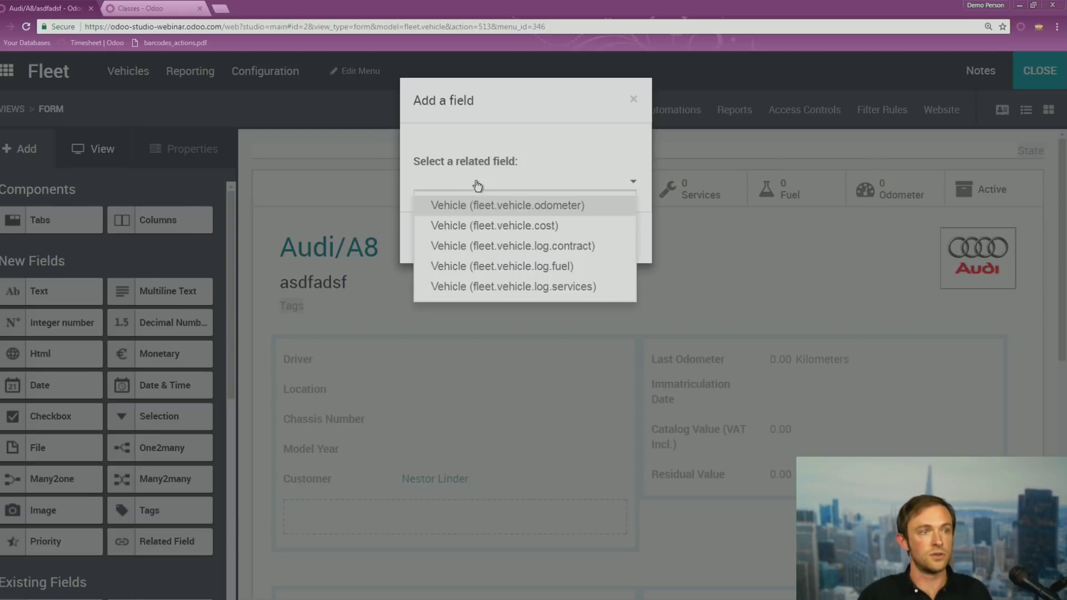
{"action": "left_click", "coordinate": [553, 271]}
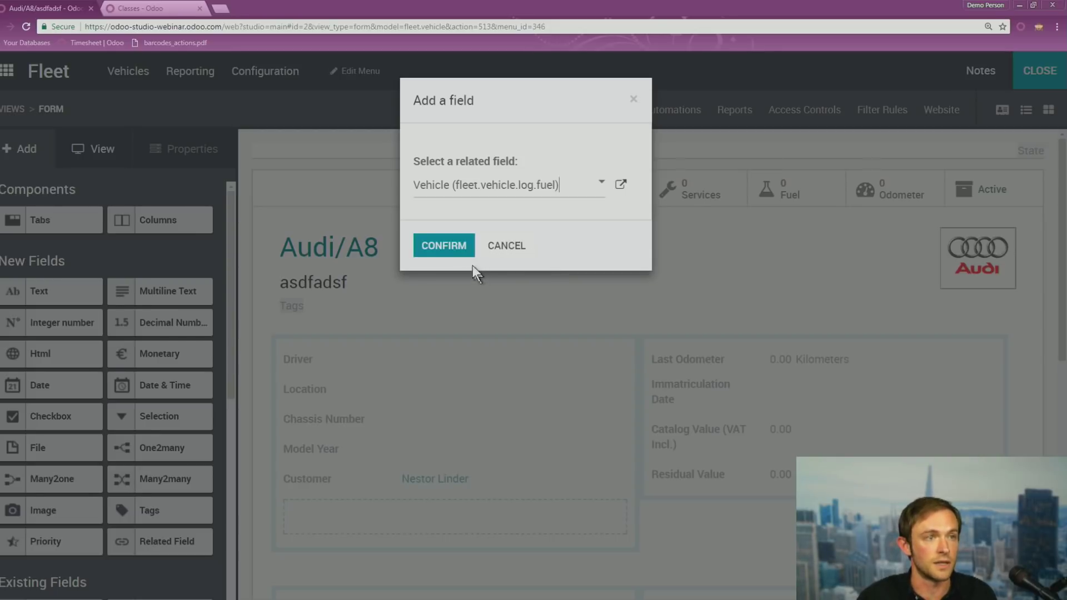
{"action": "left_click", "coordinate": [461, 244]}
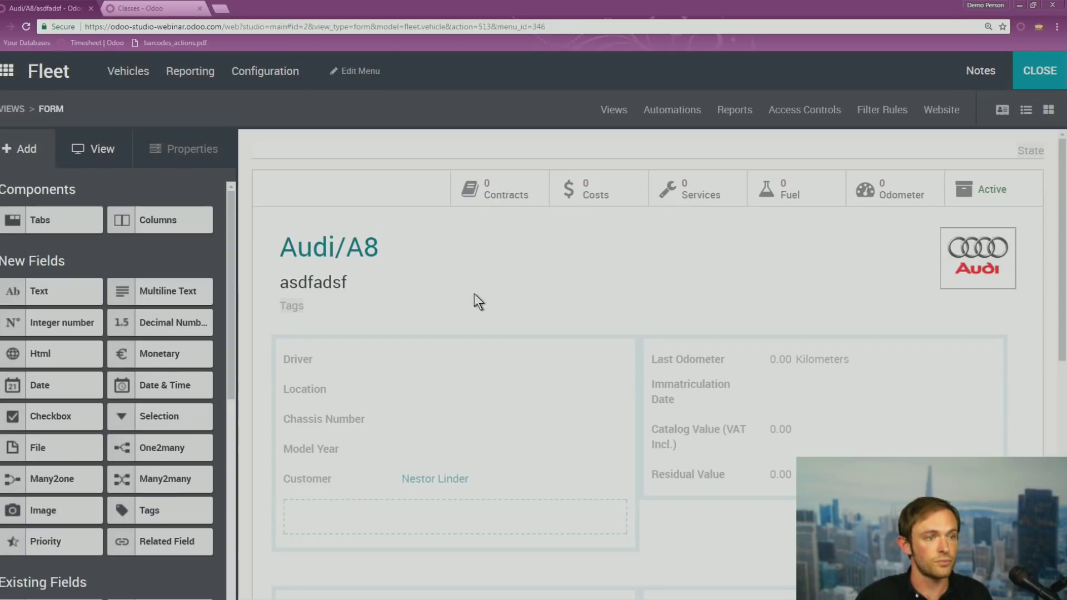
{"action": "scroll", "coordinate": [494, 417], "scroll_direction": "down", "scroll_amount": 2}
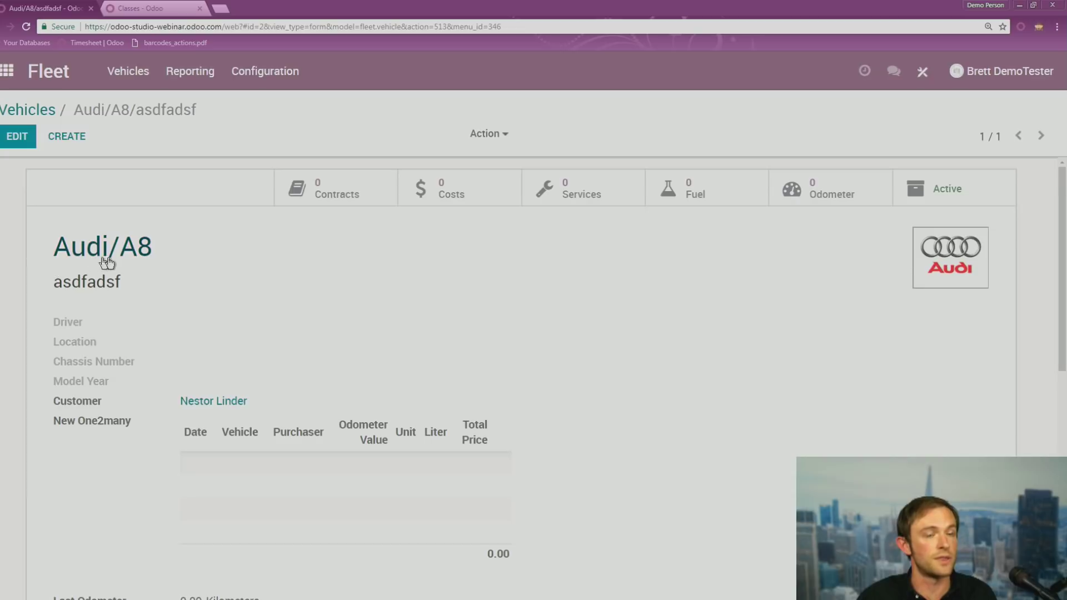
Save a new fuel log for the Audi/A8, return to its form, and drag in a Many2many field
{"action": "left_click", "coordinate": [697, 195]}
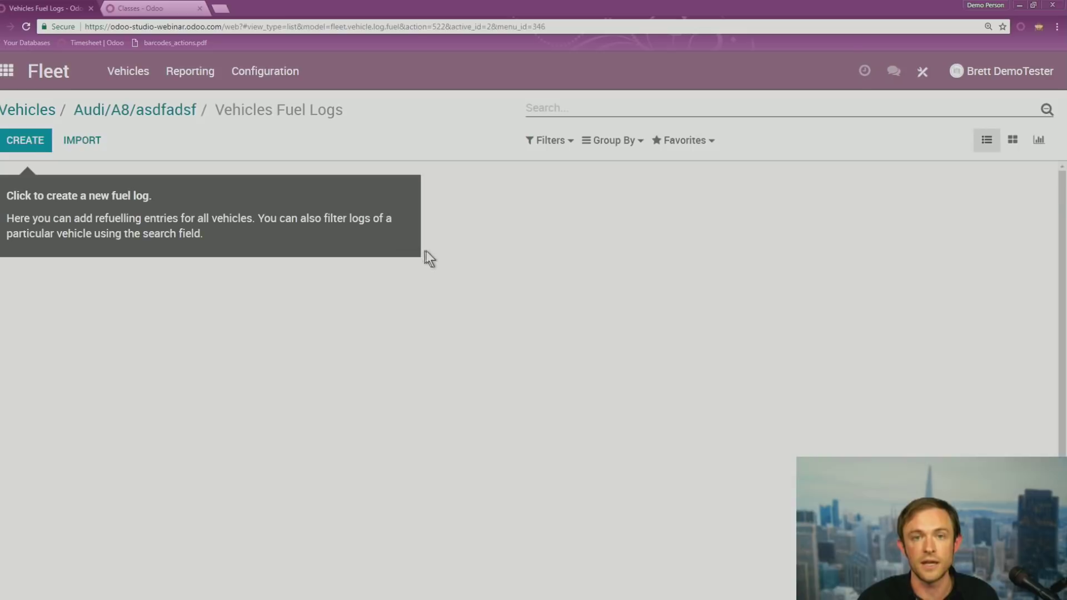
{"action": "left_click", "coordinate": [33, 140]}
{"action": "left_click", "coordinate": [18, 137]}
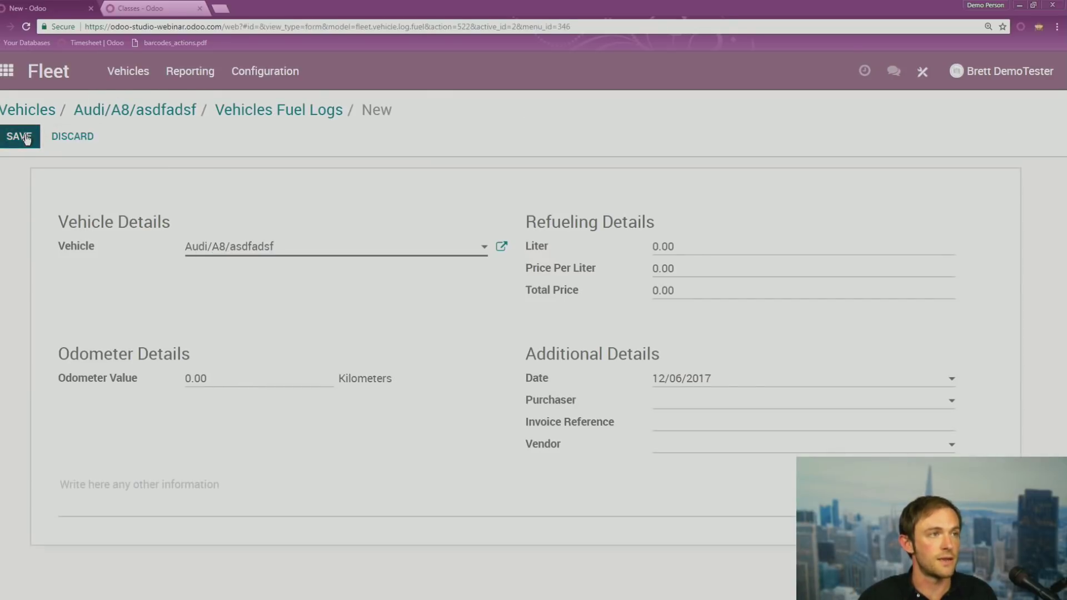
{"action": "left_click", "coordinate": [133, 117]}
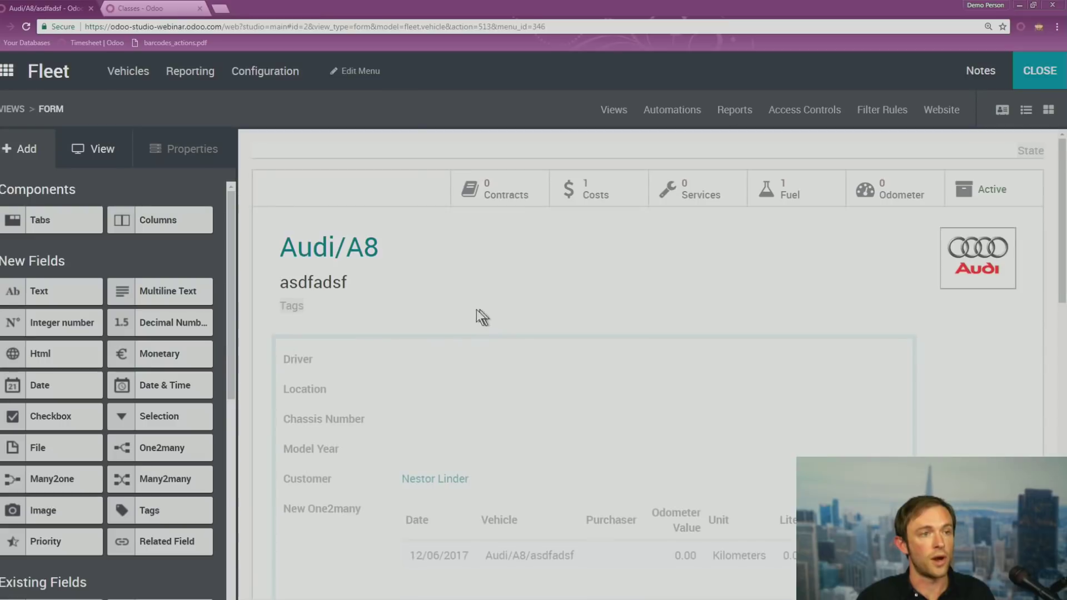
{"action": "scroll", "coordinate": [476, 309], "scroll_direction": "down", "scroll_amount": 3}
{"action": "left_click_drag", "start_coordinate": [174, 479], "coordinate": [356, 536]}
Add a Many2many field related to Contact below the fuel table and select its label text
{"action": "left_click_drag", "start_coordinate": [355, 560], "coordinate": [360, 570]}
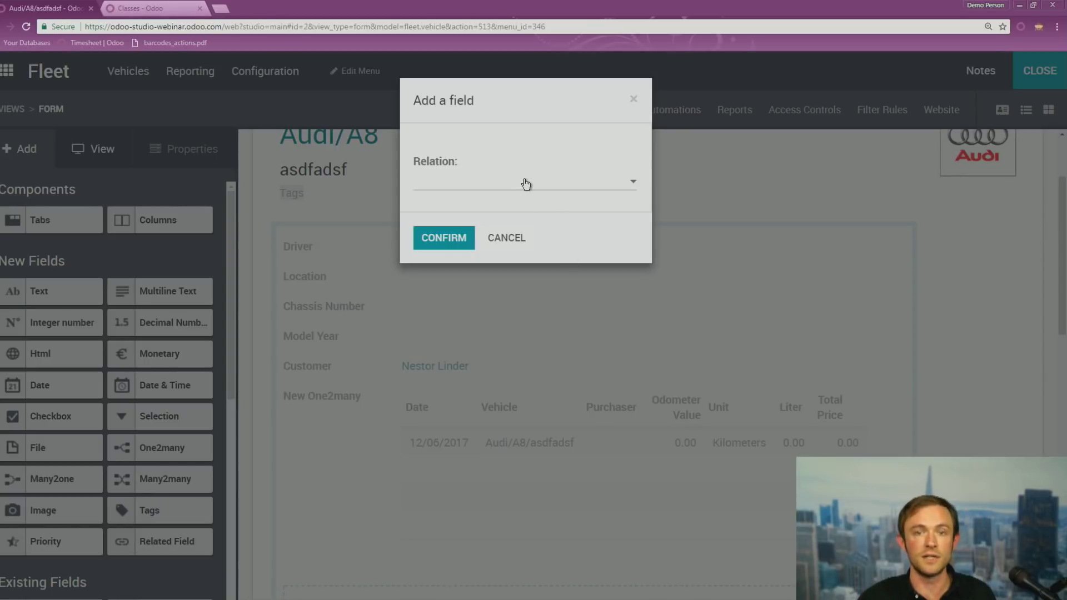
{"action": "left_click", "coordinate": [448, 182]}
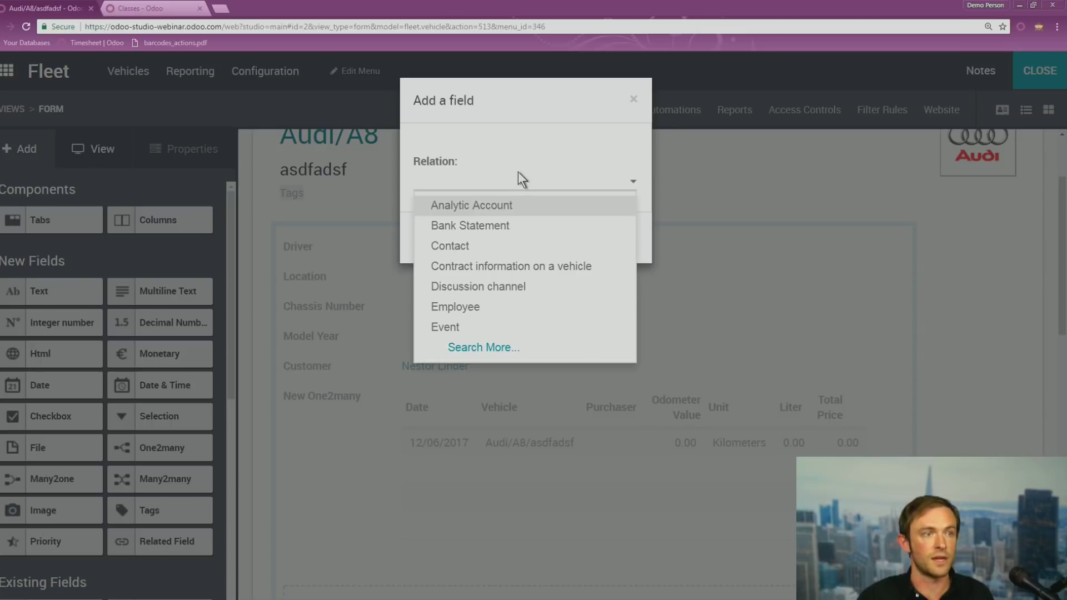
{"action": "left_click", "coordinate": [476, 246]}
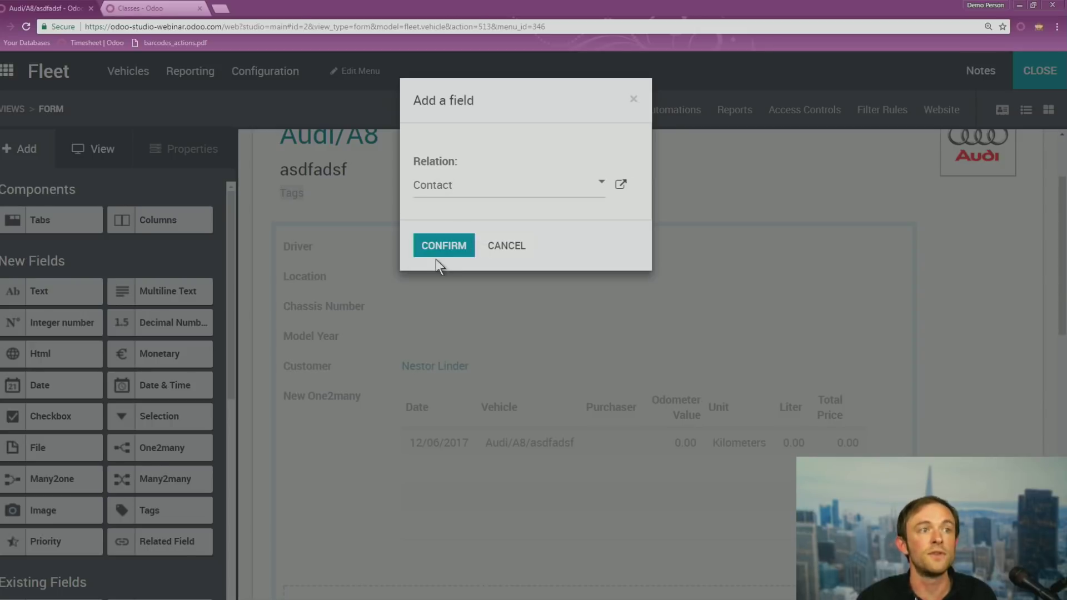
{"action": "left_click", "coordinate": [443, 246]}
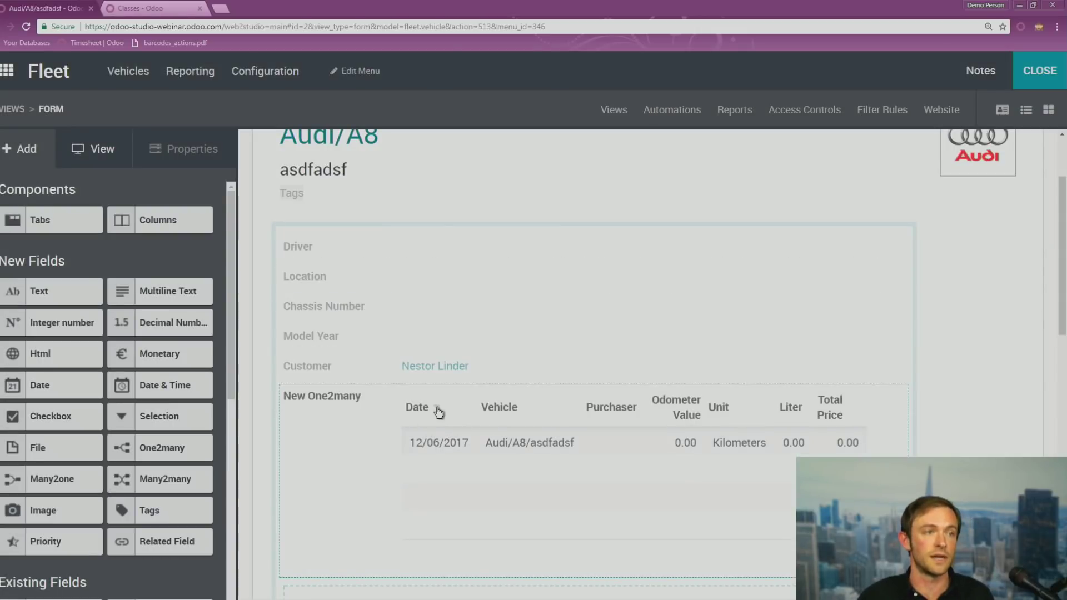
{"action": "scroll", "coordinate": [402, 436], "scroll_direction": "down", "scroll_amount": 4}
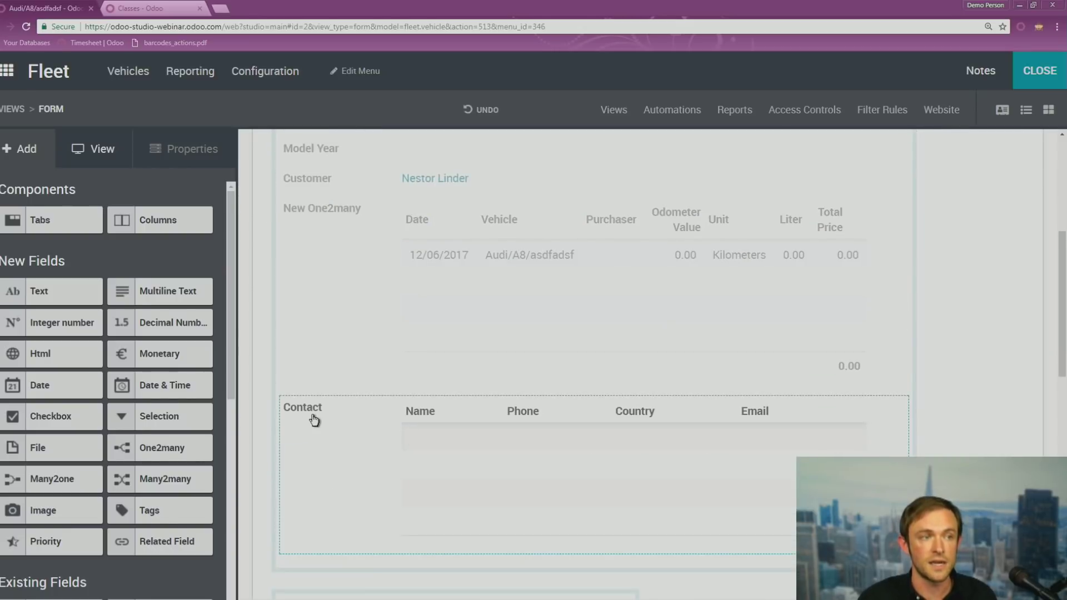
{"action": "left_click", "coordinate": [310, 420]}
{"action": "left_click_drag", "start_coordinate": [43, 309], "coordinate": [7, 308]}
{"action": "left_click_drag", "start_coordinate": [77, 305], "coordinate": [1, 306]}
Relabel the Contact field 'Previous Customers', correcting the 'Previosu' typo, and leave Studio
{"action": "type", "text": "Prev"}
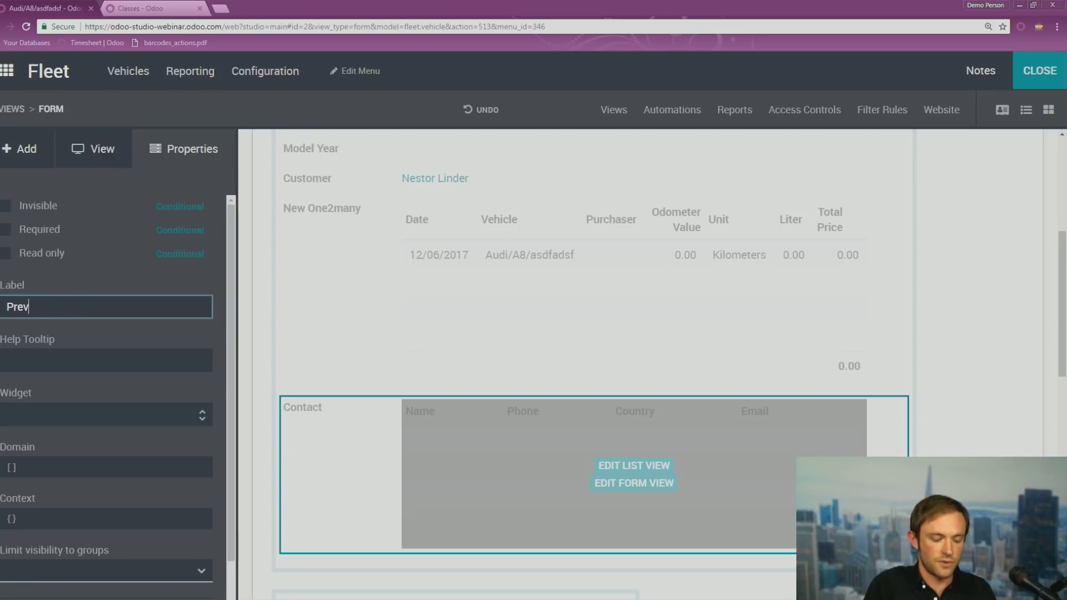
{"action": "type", "text": "iosu Customers"}
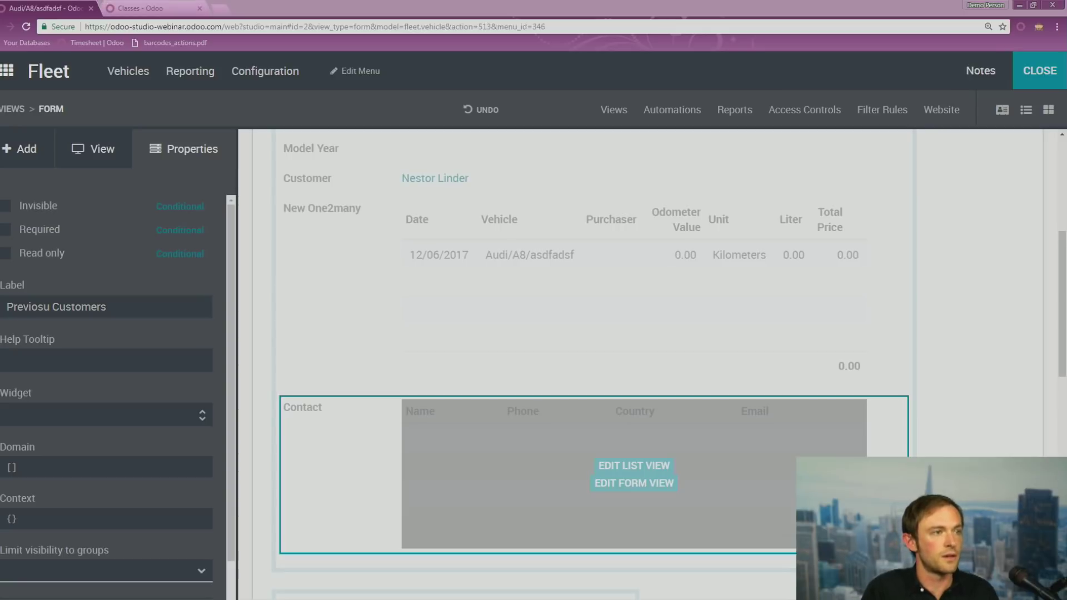
{"action": "left_click", "coordinate": [39, 309]}
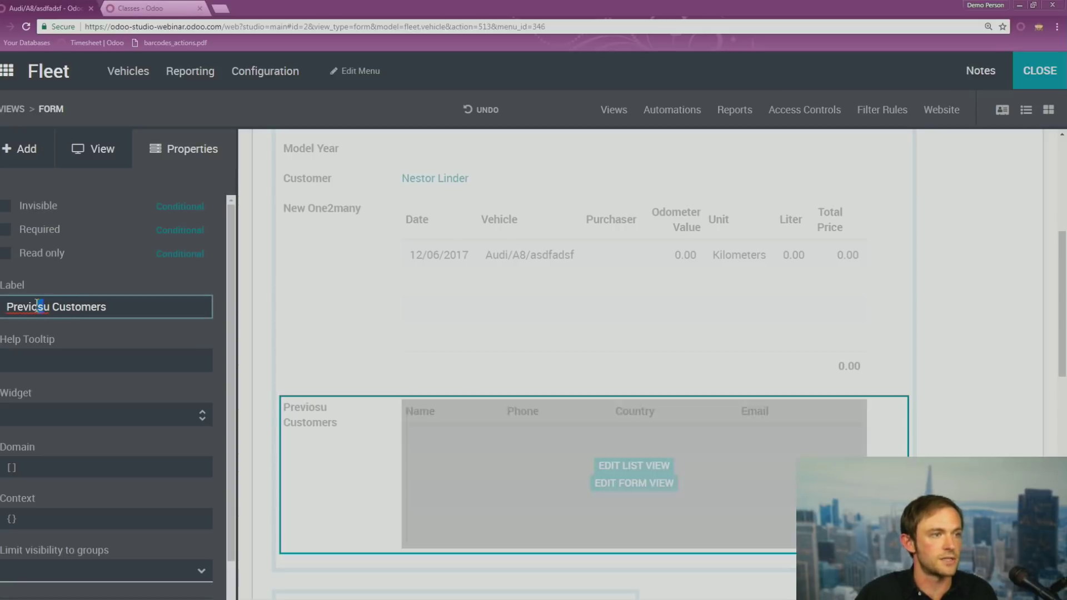
{"action": "left_click", "coordinate": [37, 307]}
{"action": "key", "text": "Delete"}
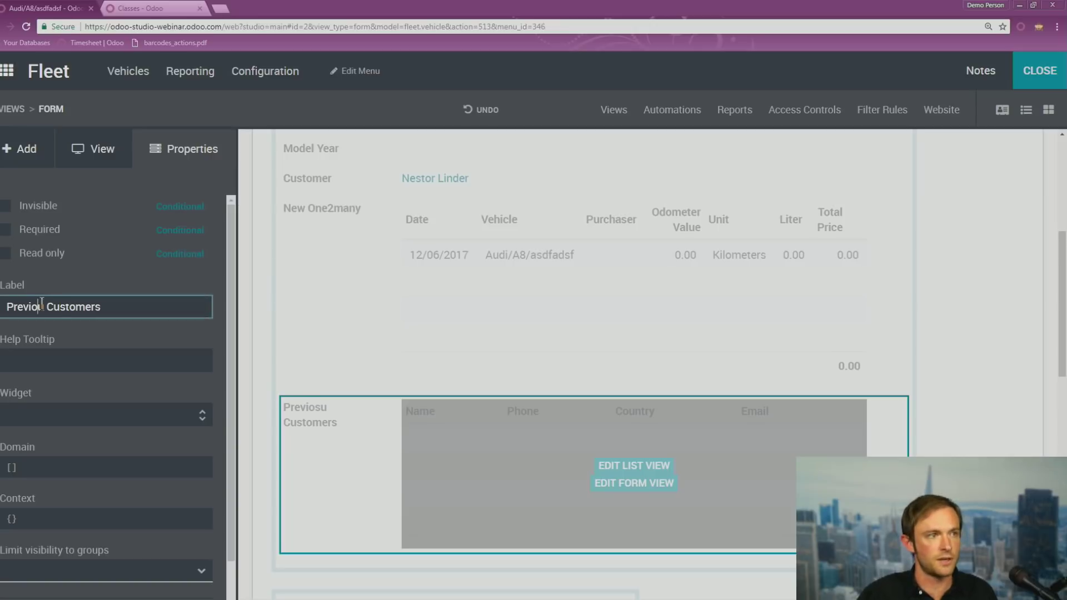
{"action": "key", "text": "Right"}
{"action": "type", "text": "s"}
{"action": "left_click", "coordinate": [1035, 76]}
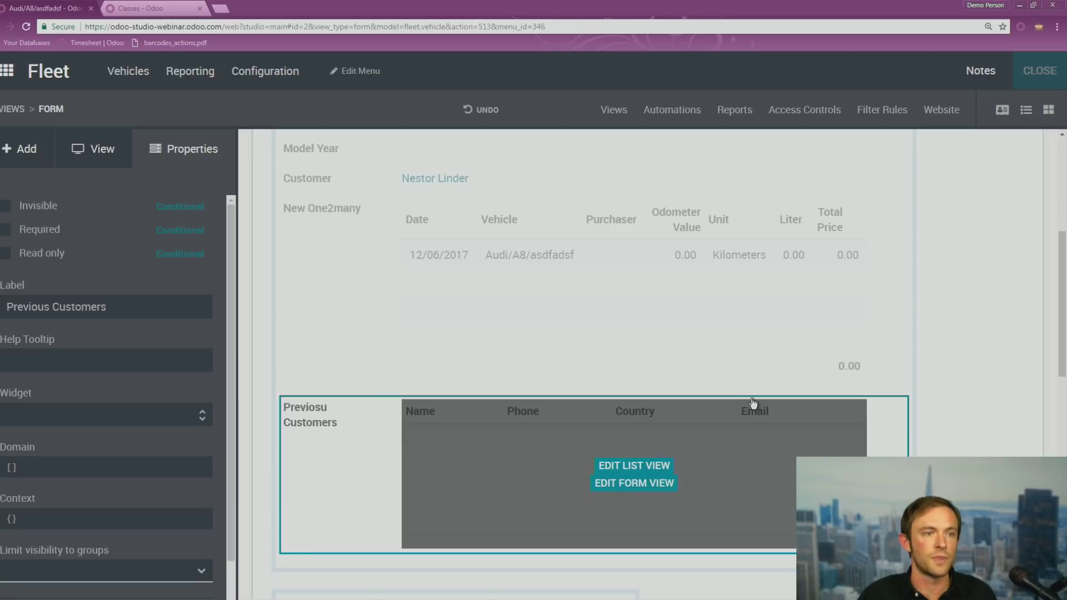
Scroll through the Audi/A8 form, then return to the Odoo apps home screen
{"action": "scroll", "coordinate": [763, 459], "scroll_direction": "down", "scroll_amount": 2}
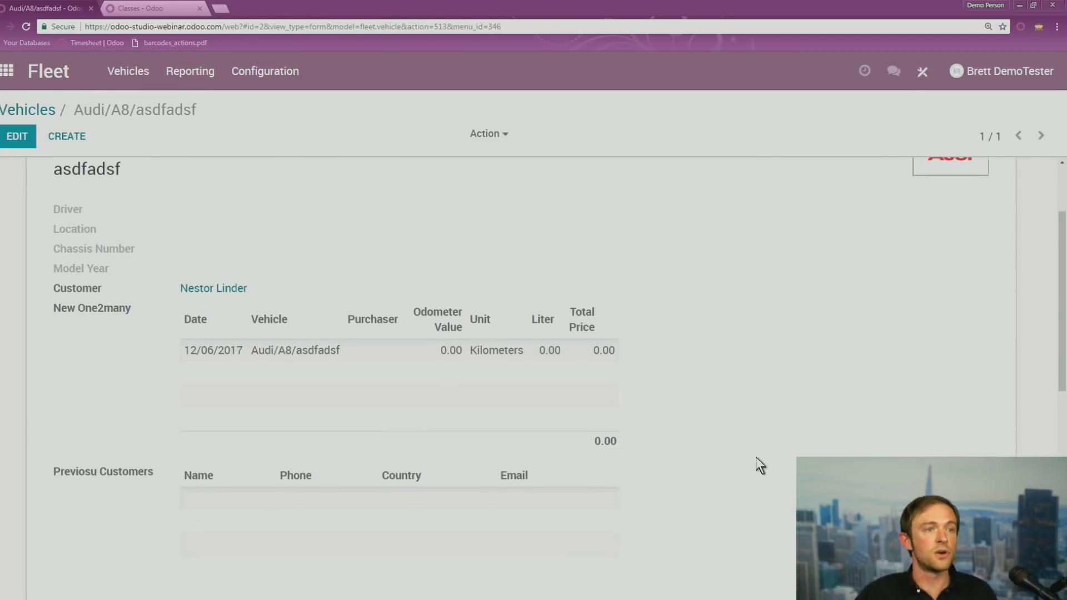
{"action": "scroll", "coordinate": [328, 443], "scroll_direction": "up", "scroll_amount": 2}
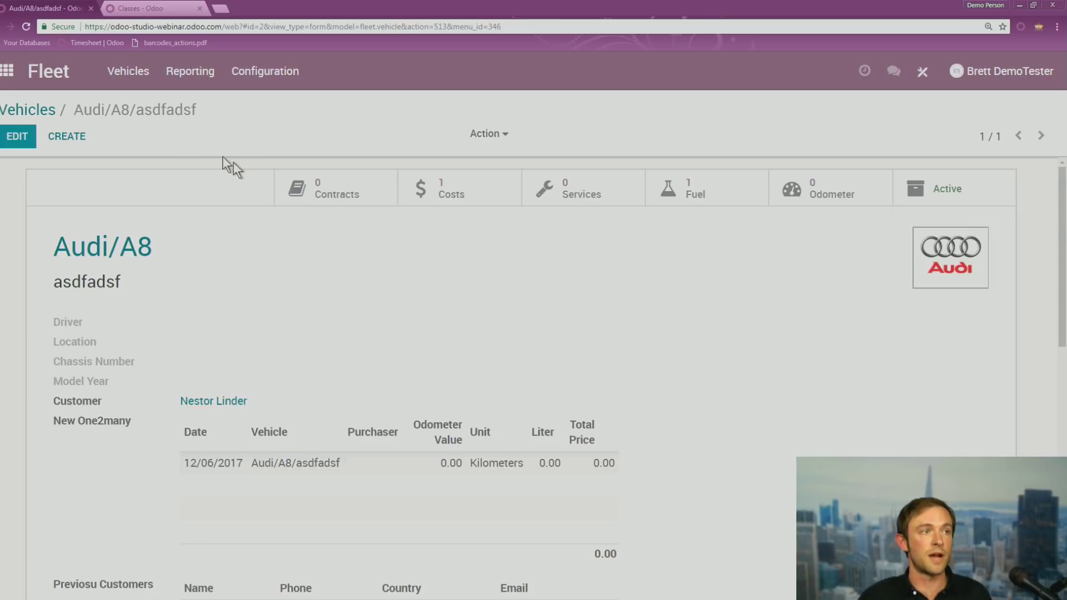
{"action": "left_click", "coordinate": [15, 80]}
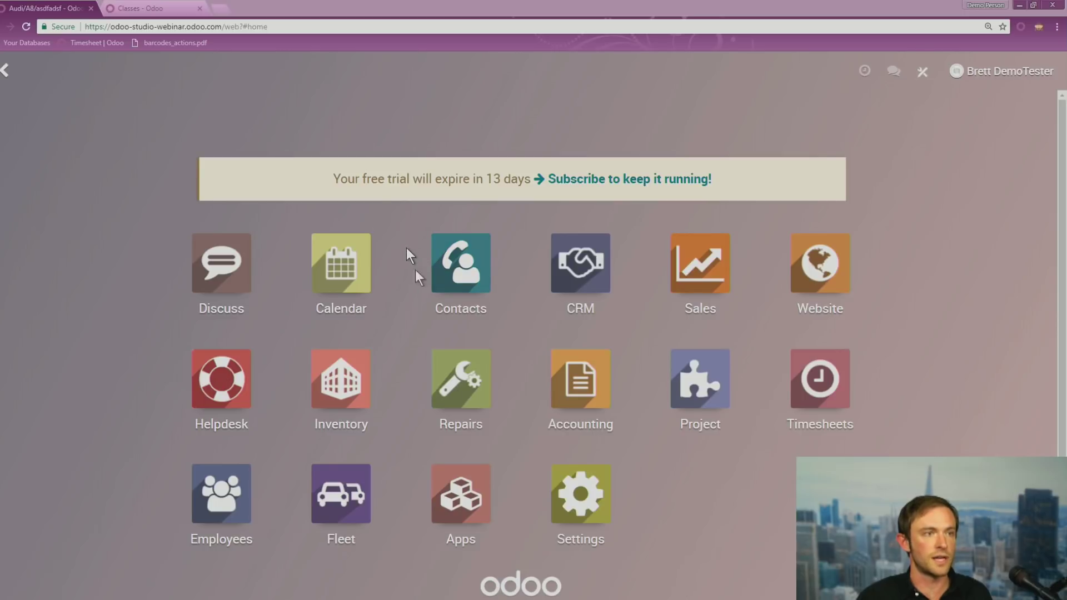
{"action": "key", "text": "alt+Tab"}
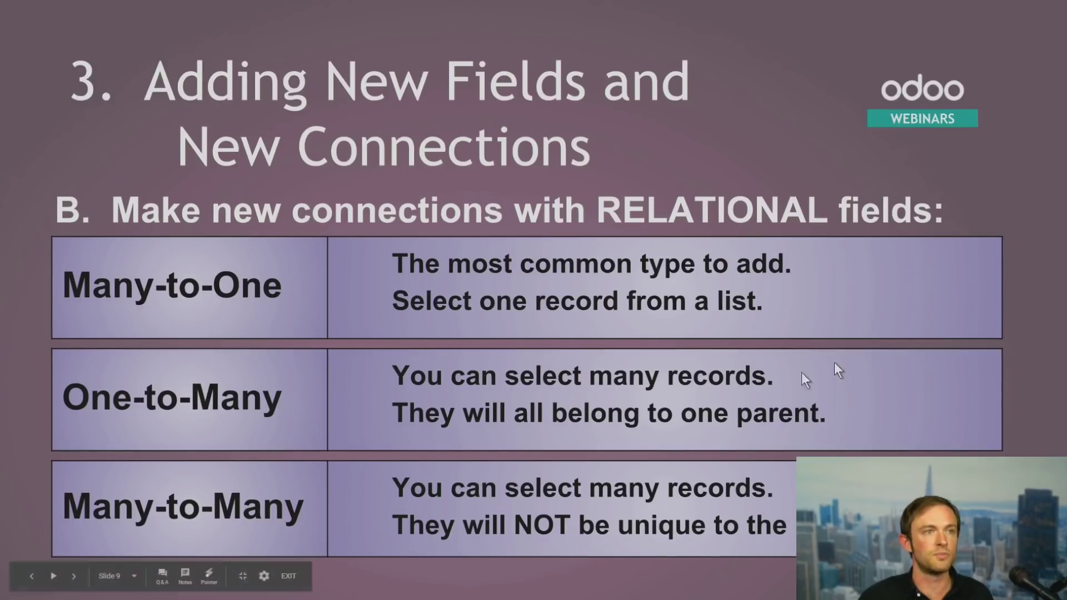
{"action": "key", "text": "Right"}
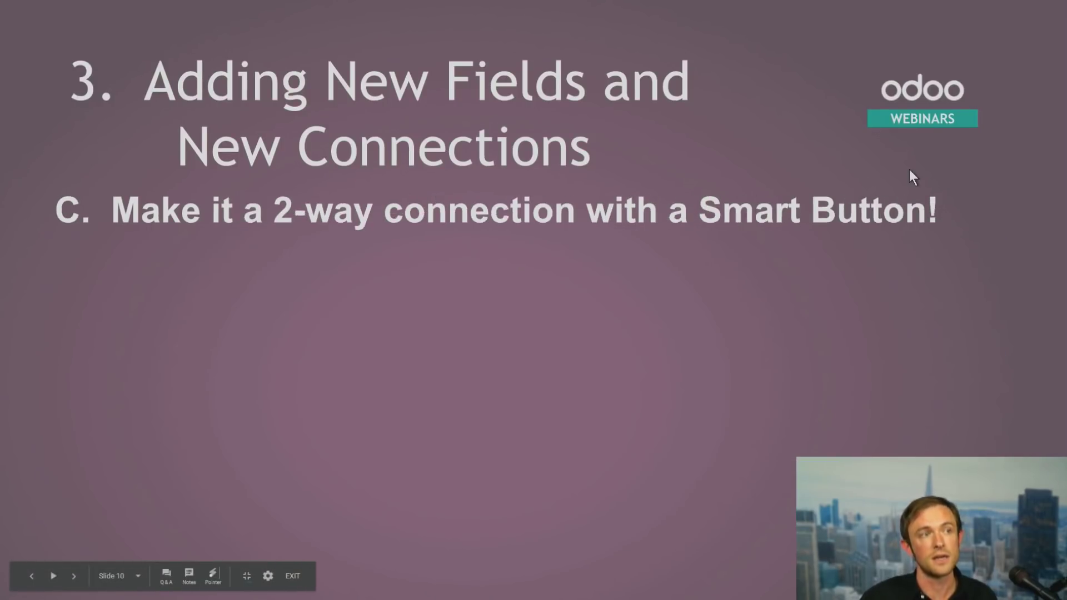
{"action": "left_click", "coordinate": [956, 229]}
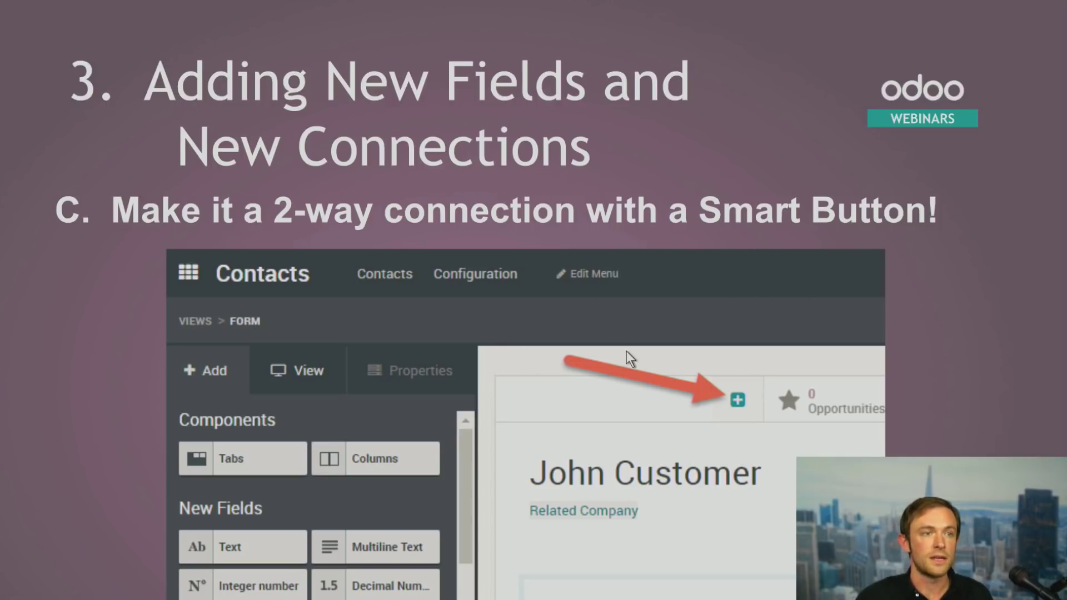
{"action": "key", "text": "alt+Tab"}
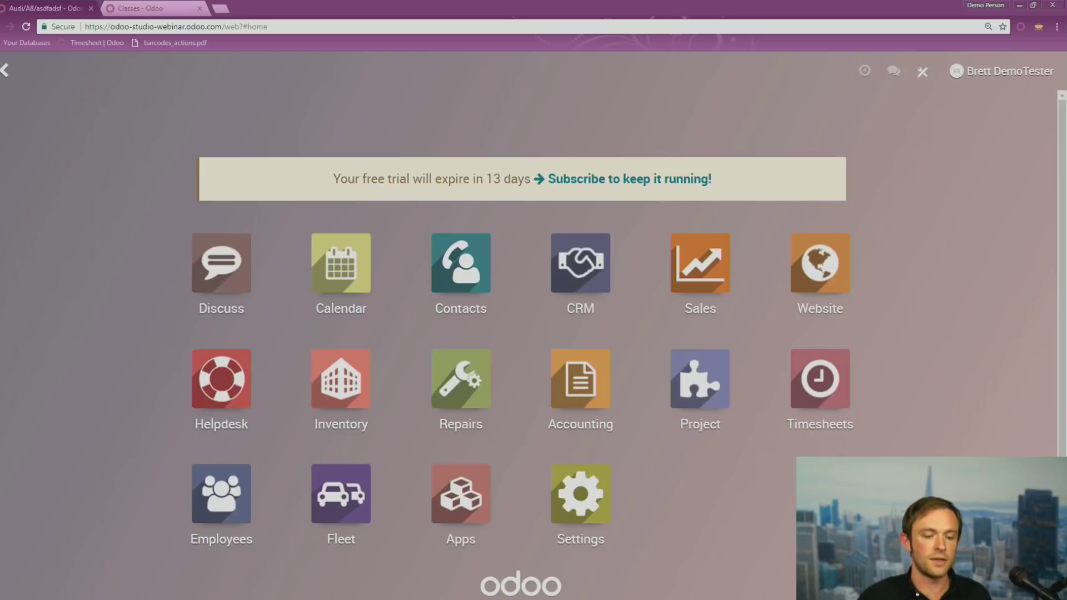
Open the customer's contact record in Contacts and start customizing its form in Studio
{"action": "left_click", "coordinate": [458, 259]}
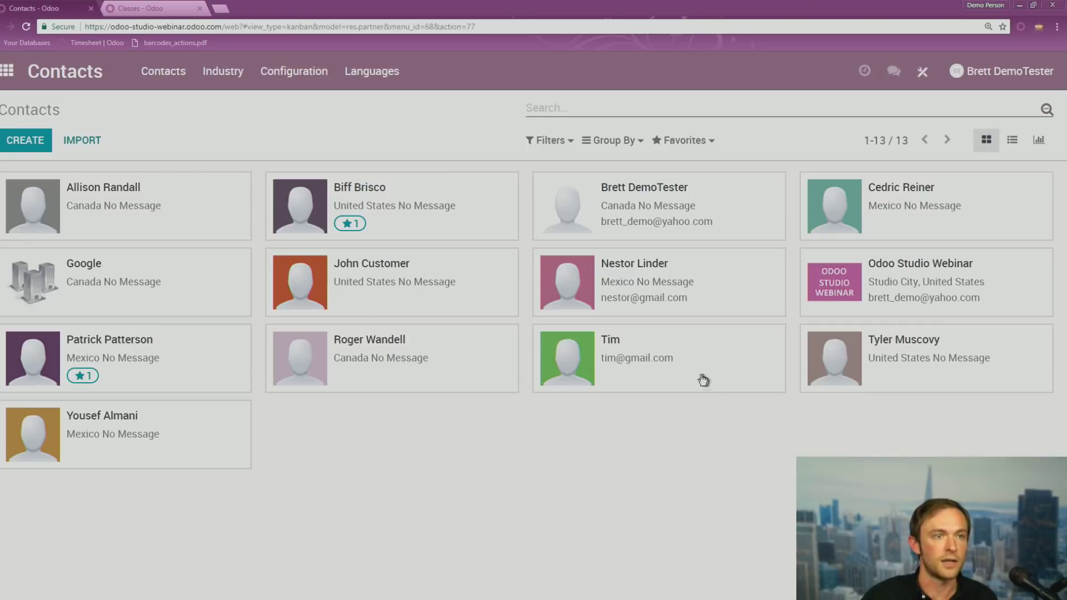
{"action": "left_click", "coordinate": [691, 308]}
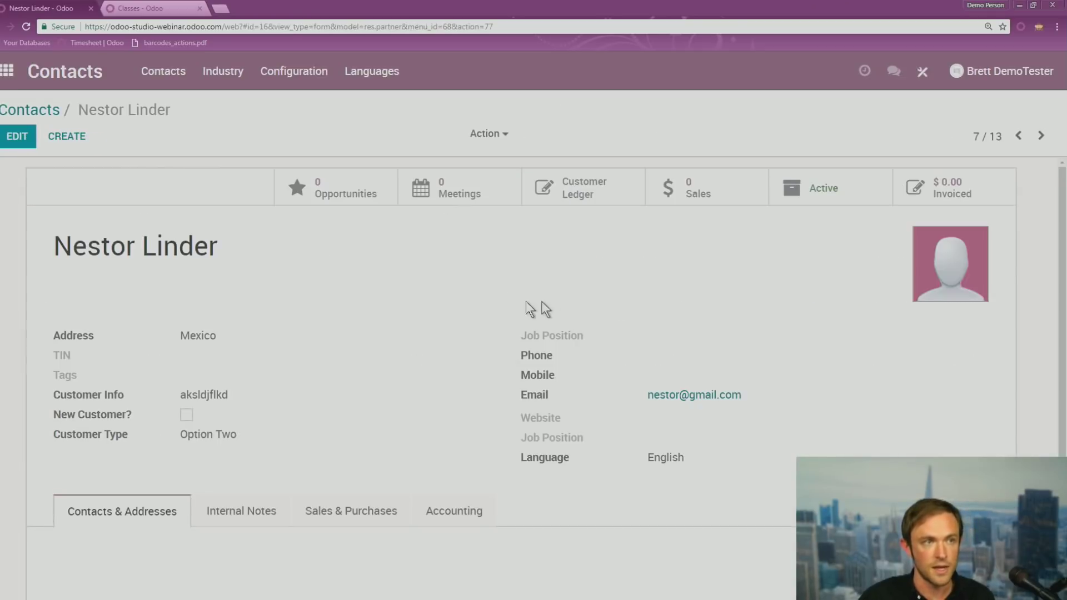
{"action": "left_click", "coordinate": [927, 79]}
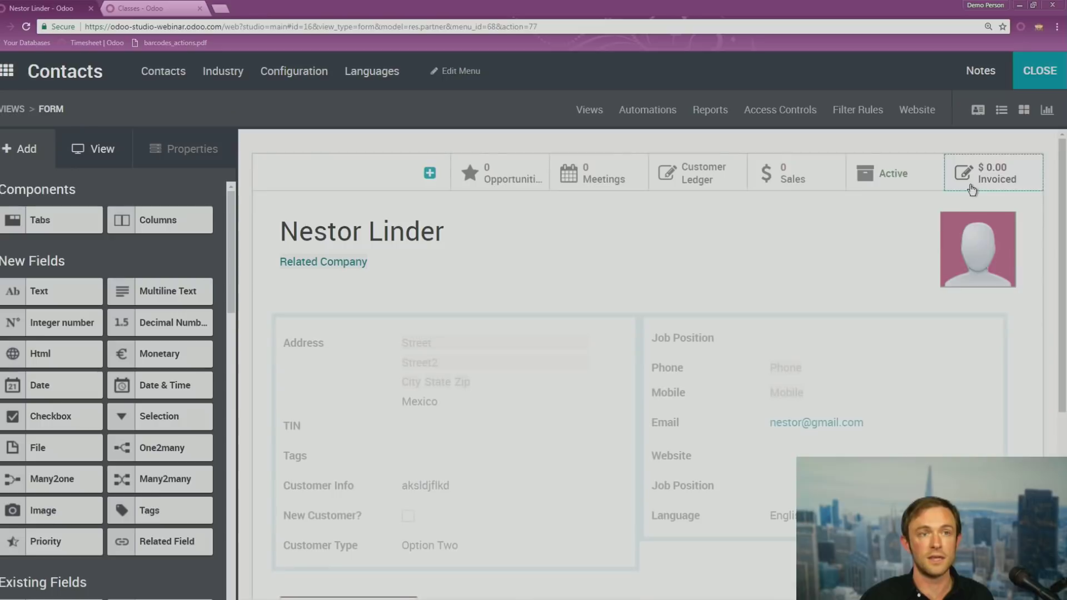
Add a 'Vehicle' smart button with a briefcase icon and search related fields for 'flee'
{"action": "left_click", "coordinate": [426, 173]}
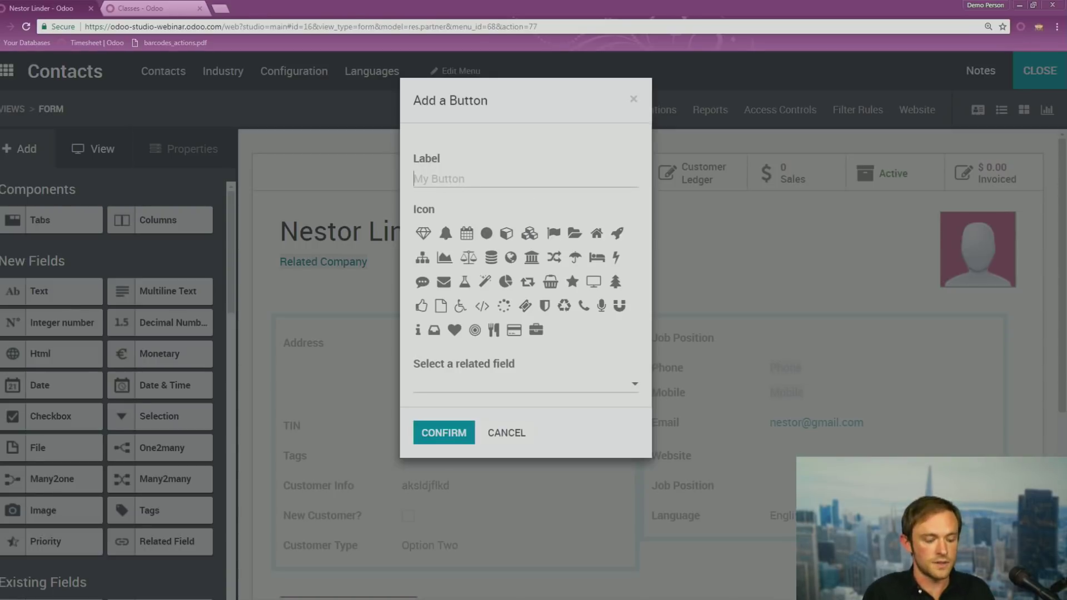
{"action": "type", "text": "Vehci"}
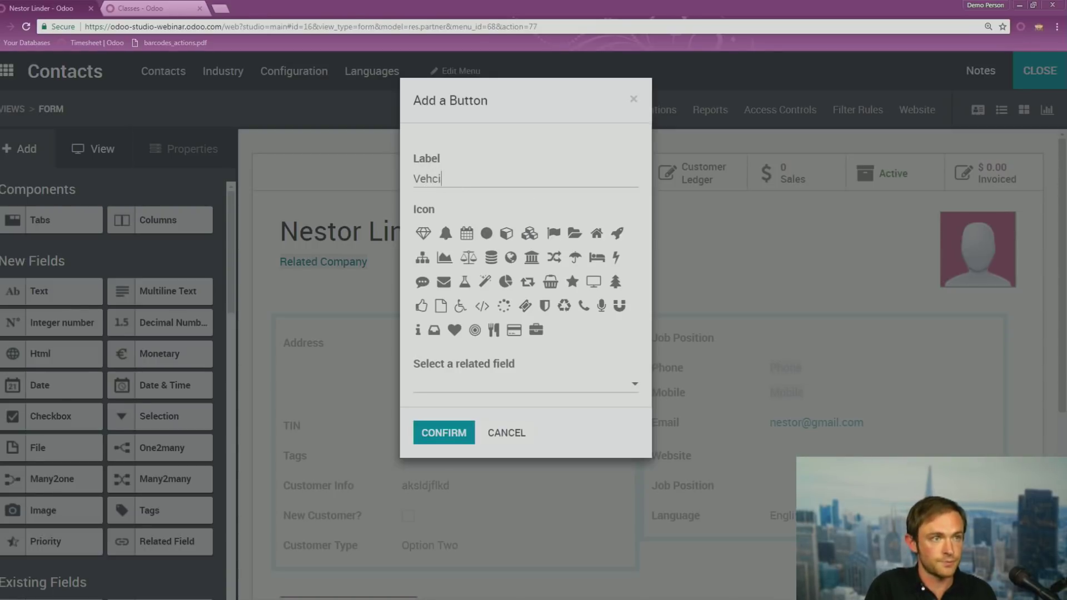
{"action": "key", "text": "BackSpace"}
{"action": "key", "text": "BackSpace"}
{"action": "type", "text": "icles"}
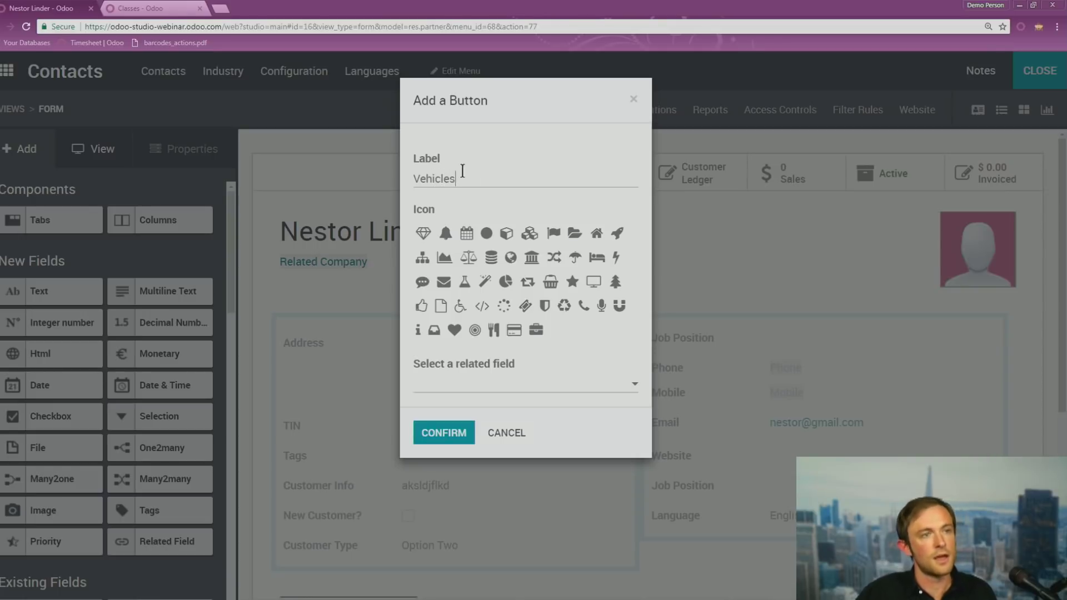
{"action": "left_click", "coordinate": [535, 329]}
{"action": "left_click", "coordinate": [515, 384]}
{"action": "type", "text": "flee"}
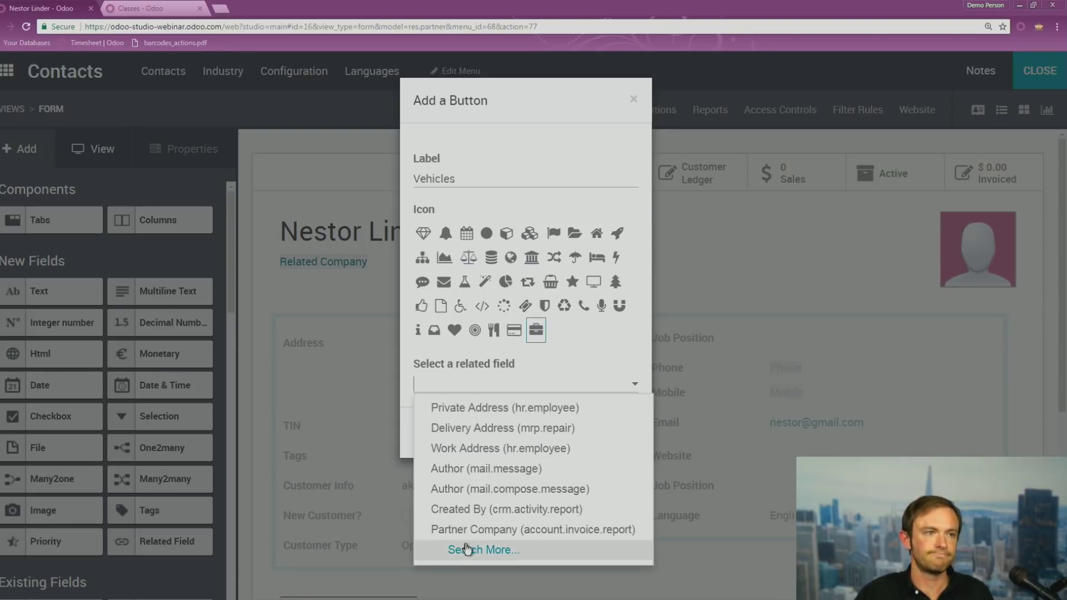
{"action": "left_click", "coordinate": [470, 549]}
Filter fields by 'studio', link the button to Customer (fleet.vehicle), and confirm
{"action": "scroll", "coordinate": [493, 400], "scroll_direction": "down", "scroll_amount": 3}
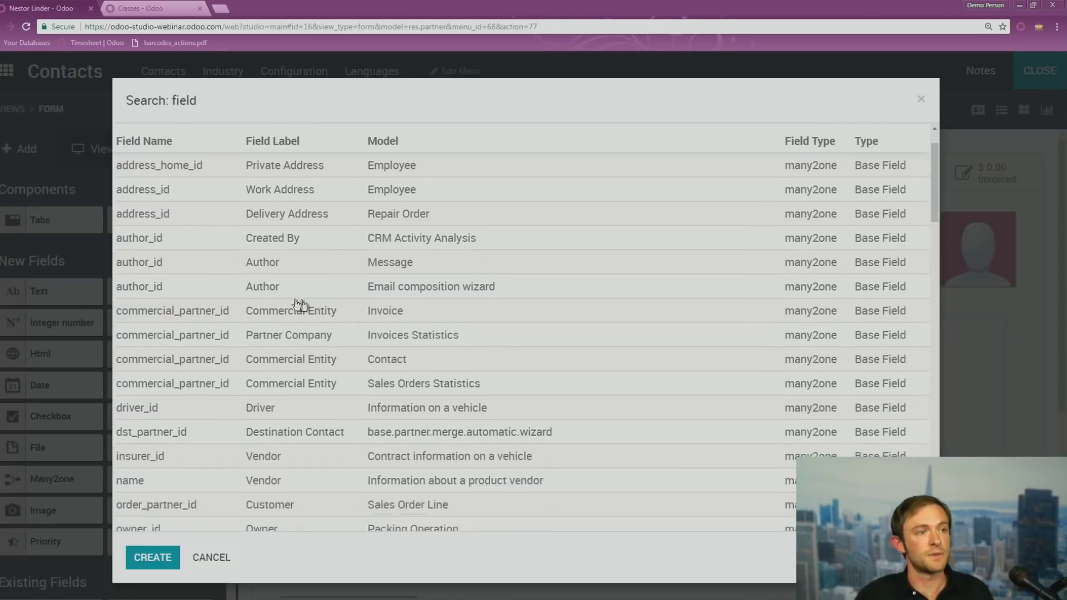
{"action": "scroll", "coordinate": [279, 290], "scroll_direction": "up", "scroll_amount": 3}
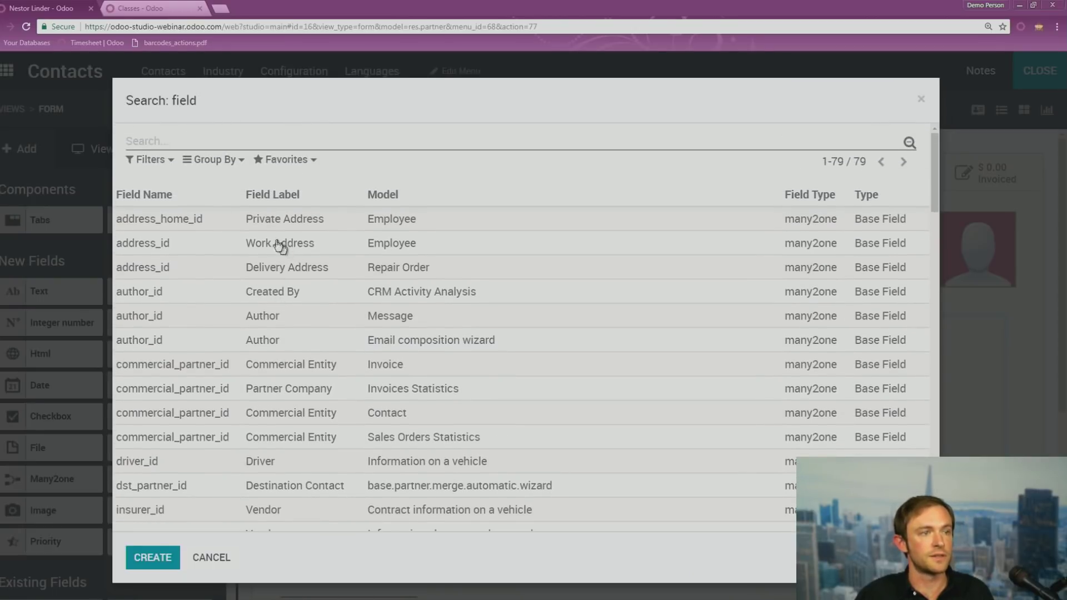
{"action": "type", "text": "studio"}
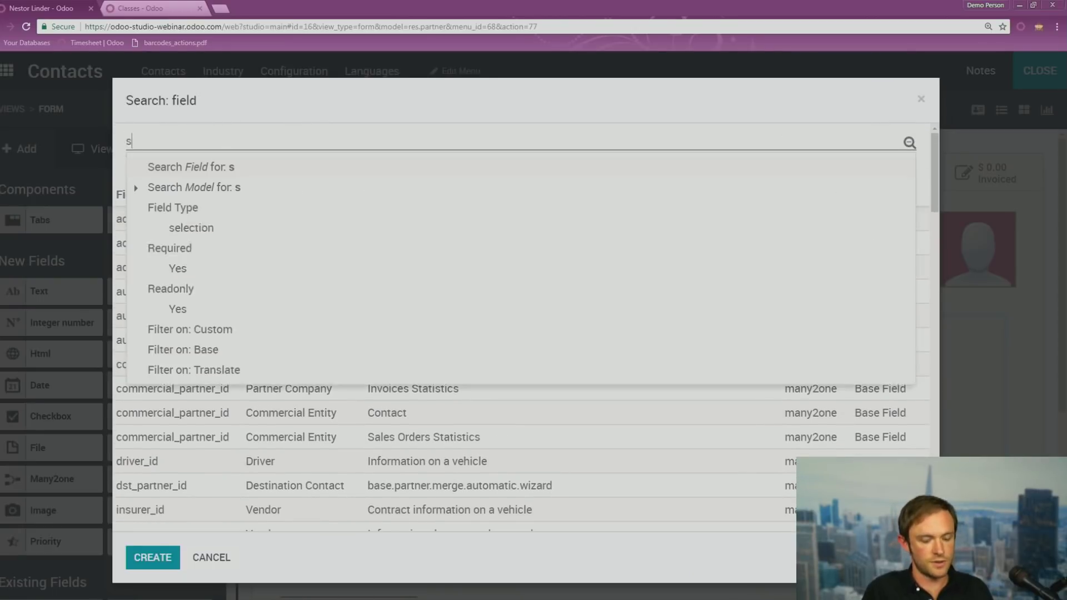
{"action": "key", "text": "Return"}
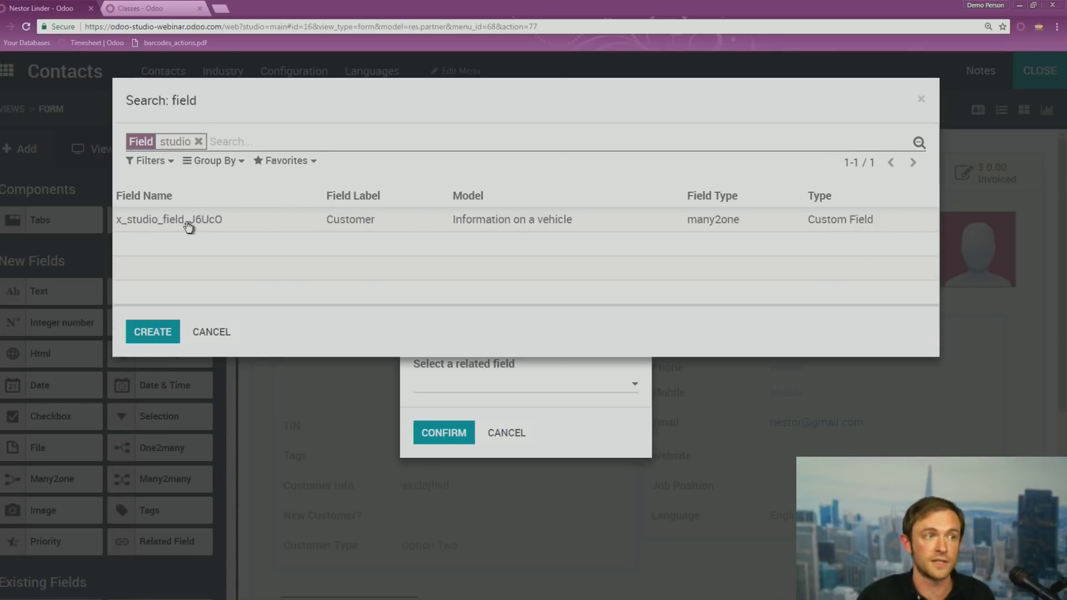
{"action": "left_click", "coordinate": [174, 219]}
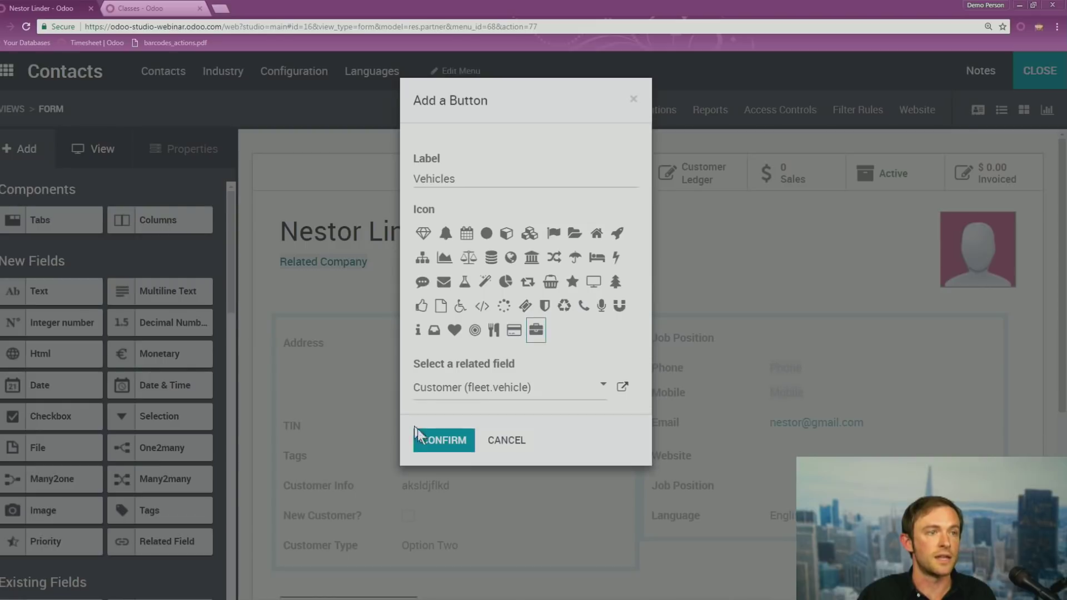
{"action": "left_click", "coordinate": [434, 447]}
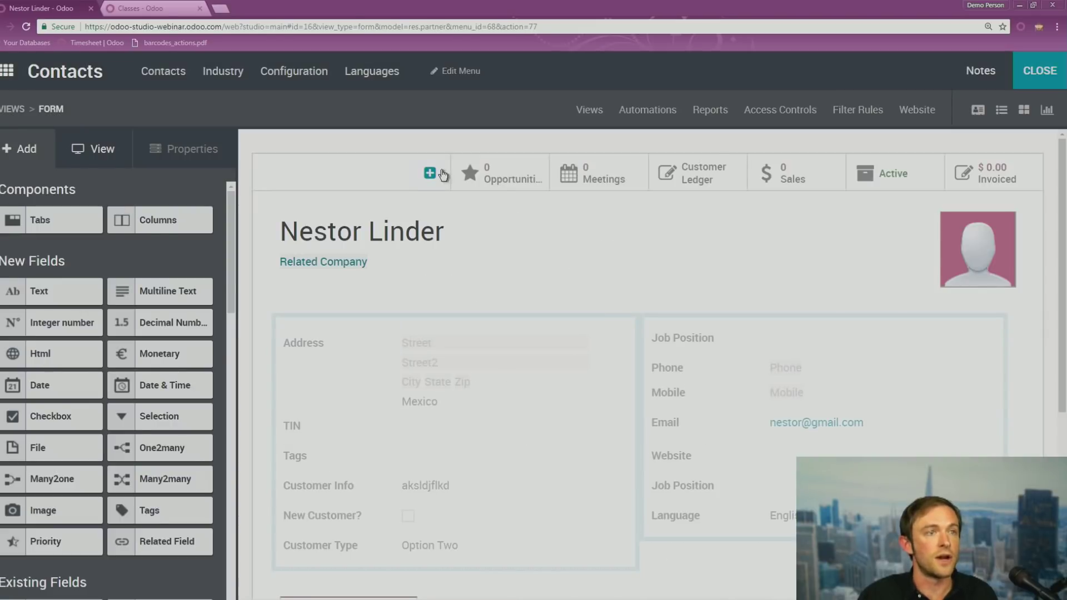
Exit Studio and open the contact's two vehicles from the Vehicles smart button
{"action": "left_click", "coordinate": [1040, 71]}
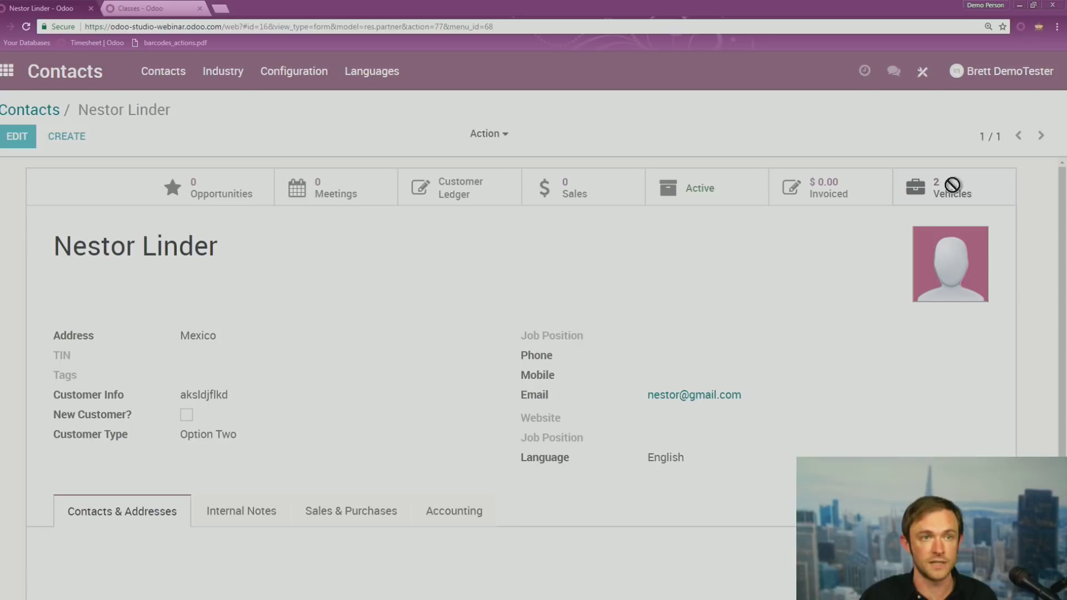
{"action": "left_click", "coordinate": [952, 187]}
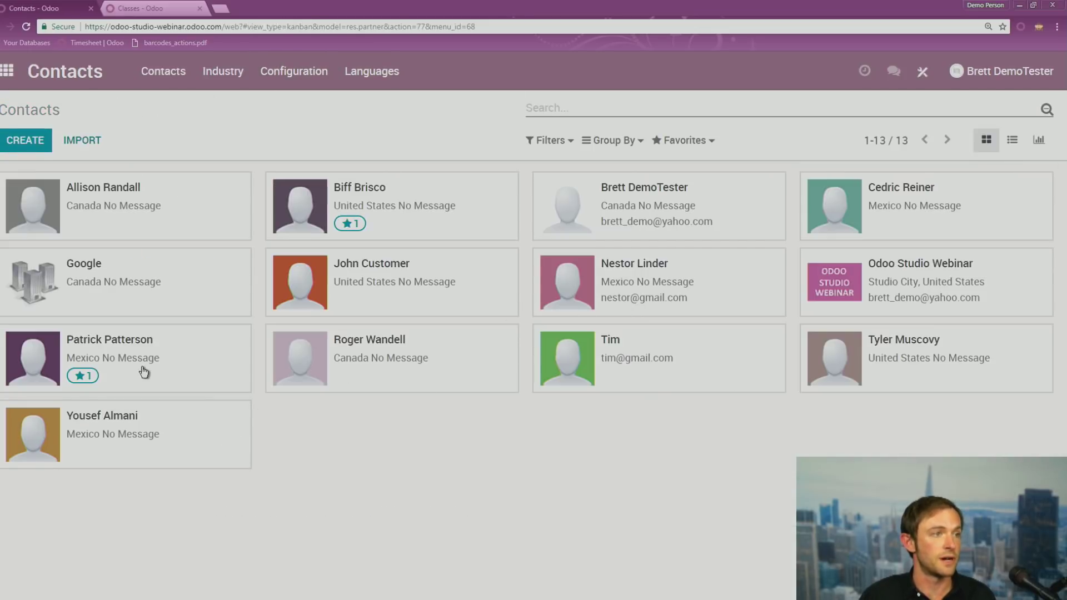
Open another contact whose Vehicles button fails without an email, then add and save its email address
{"action": "left_click", "coordinate": [144, 372]}
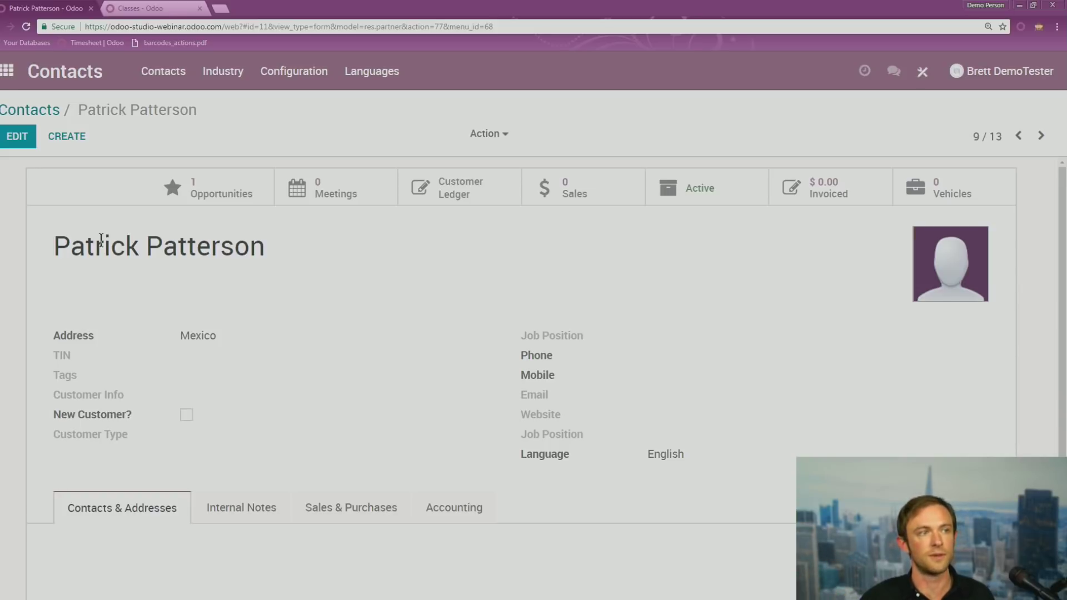
{"action": "left_click", "coordinate": [963, 193]}
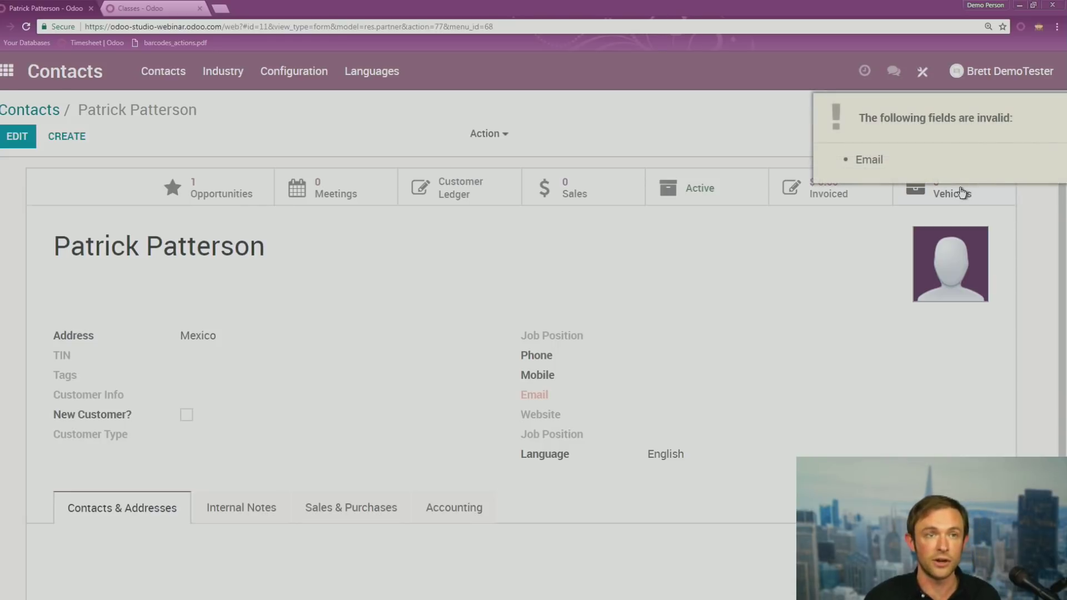
{"action": "left_click", "coordinate": [17, 136]}
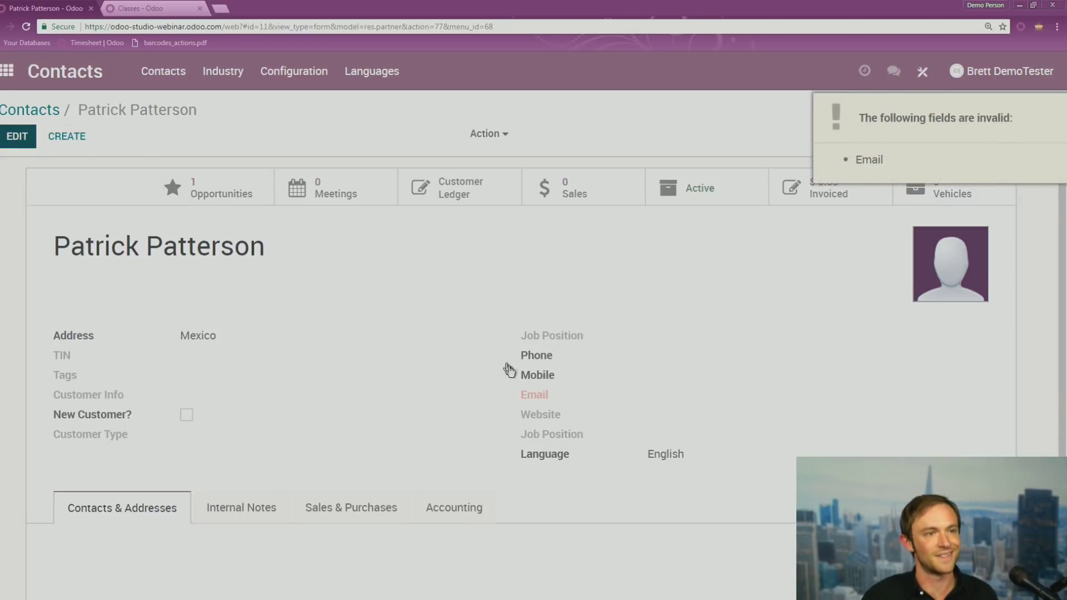
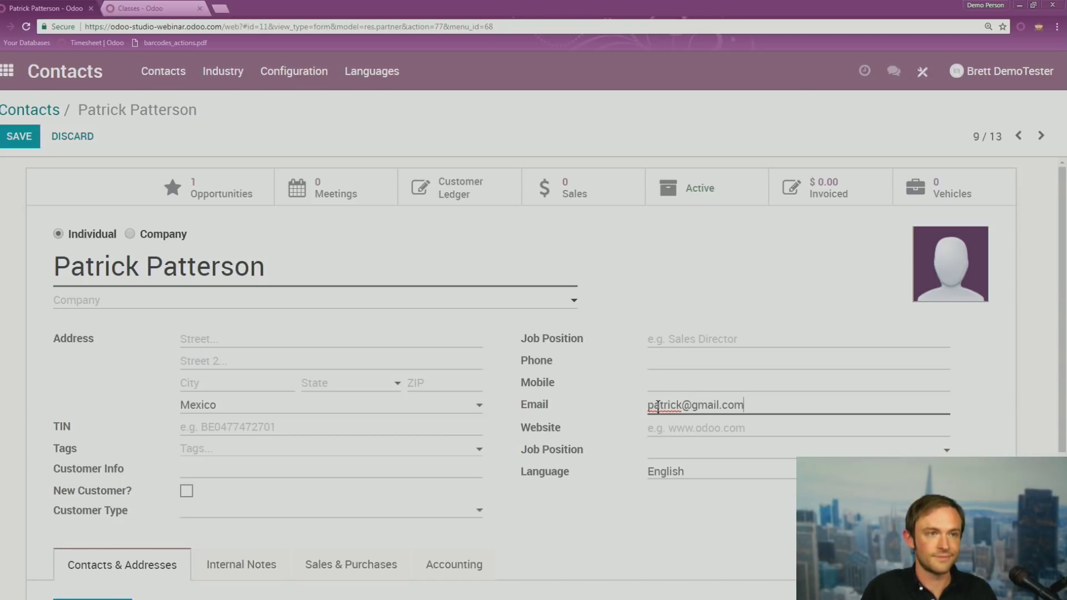
{"action": "left_click", "coordinate": [13, 141]}
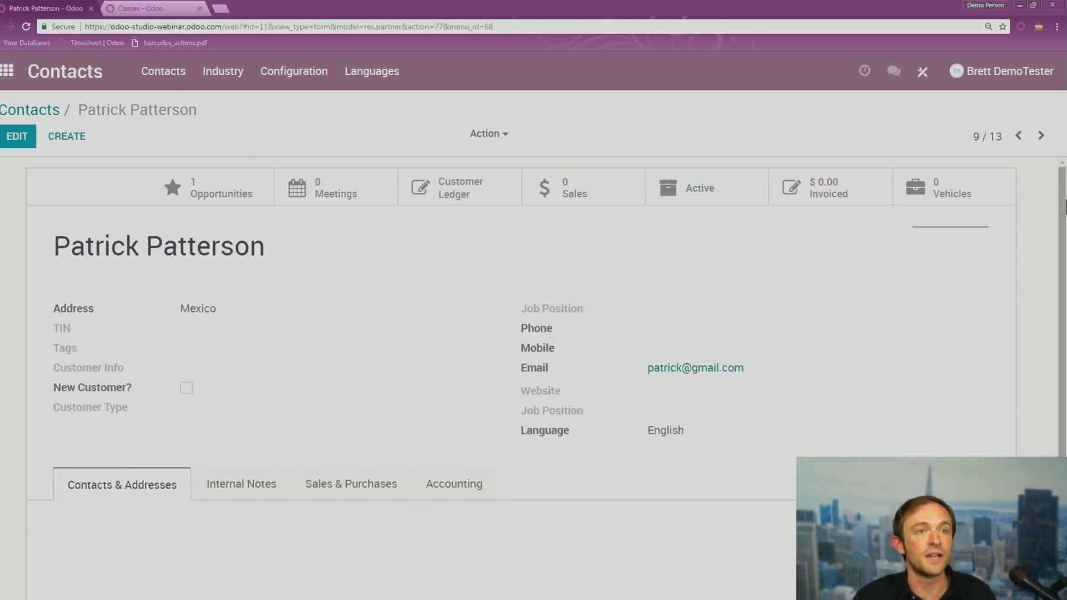
{"action": "left_click", "coordinate": [968, 193]}
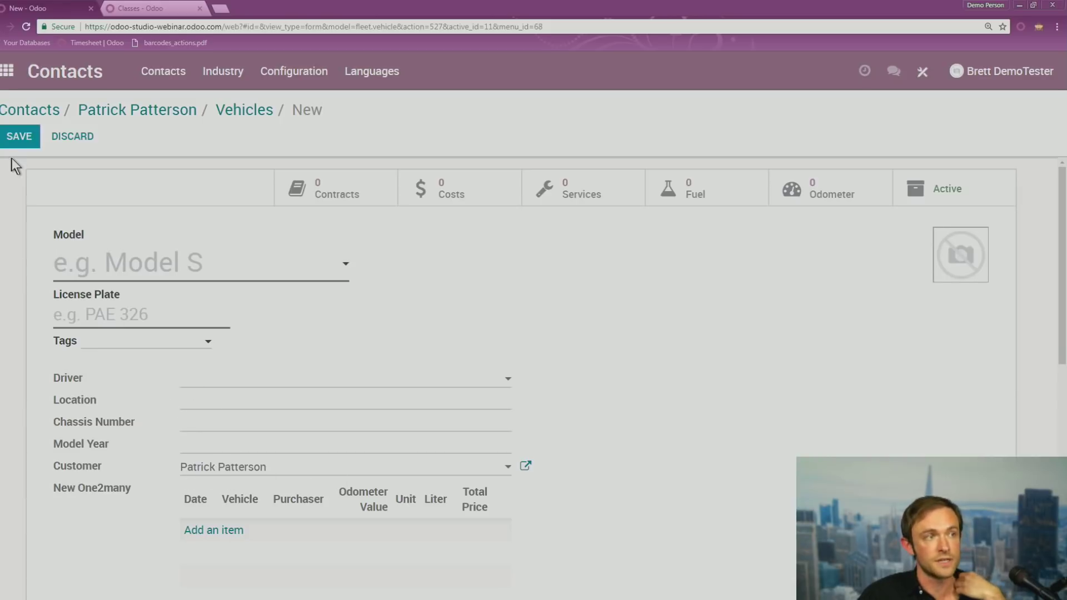
{"action": "left_click", "coordinate": [86, 138]}
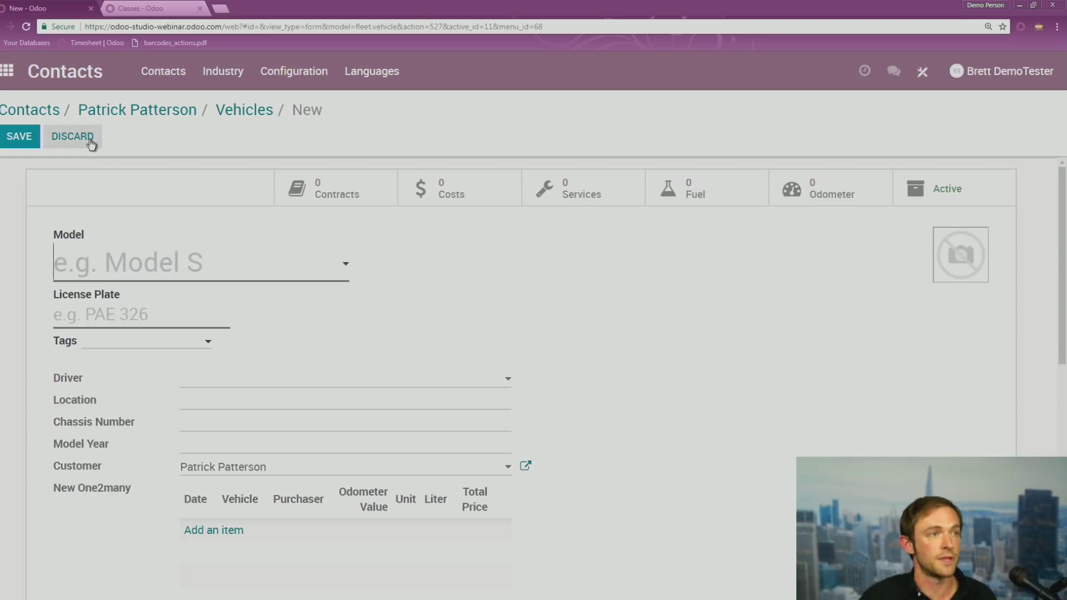
{"action": "left_click", "coordinate": [116, 110]}
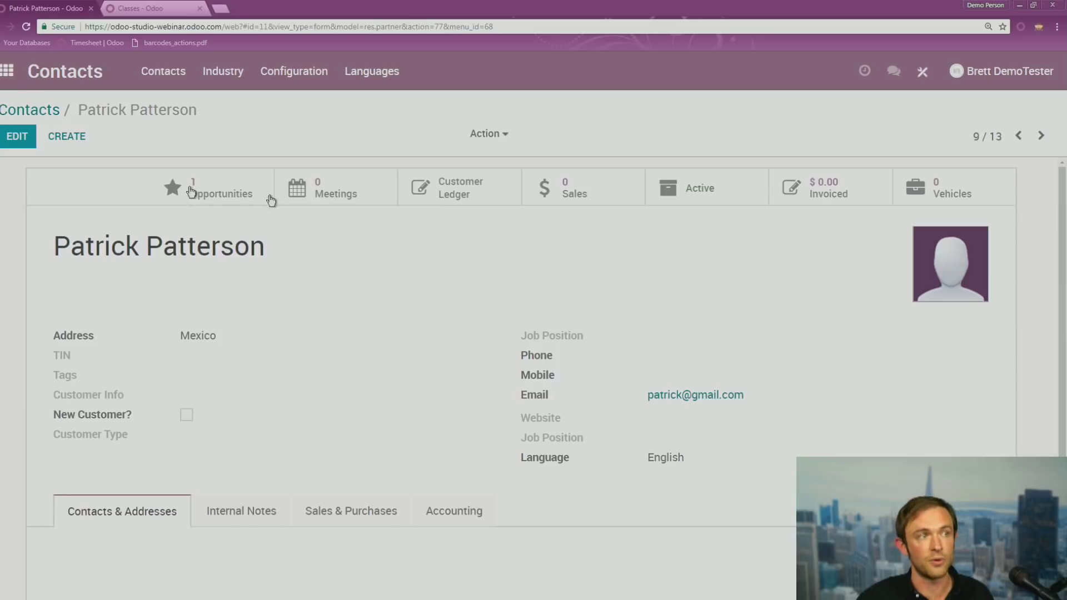
{"action": "left_click", "coordinate": [922, 71]}
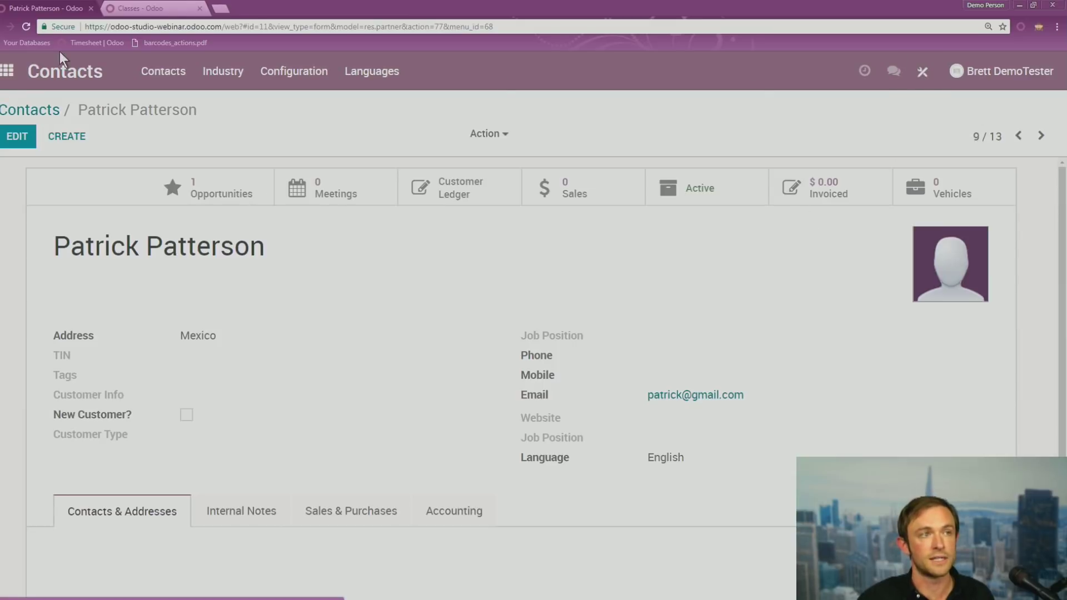
Check the customer on repair order RMA/00001 in Repairs, then return to the app menu
{"action": "left_click", "coordinate": [22, 70]}
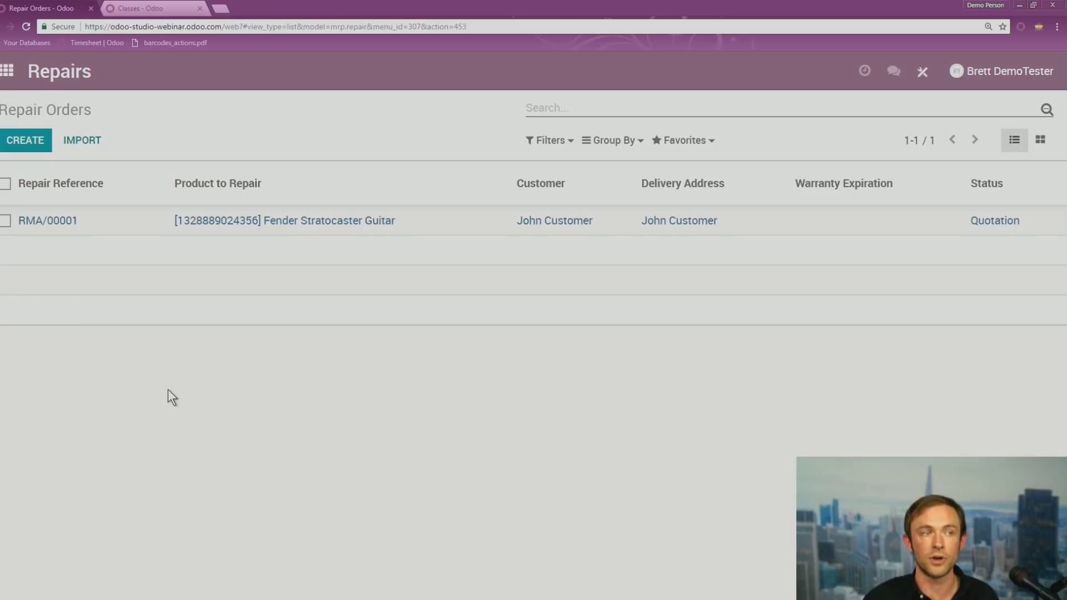
{"action": "left_click", "coordinate": [232, 224]}
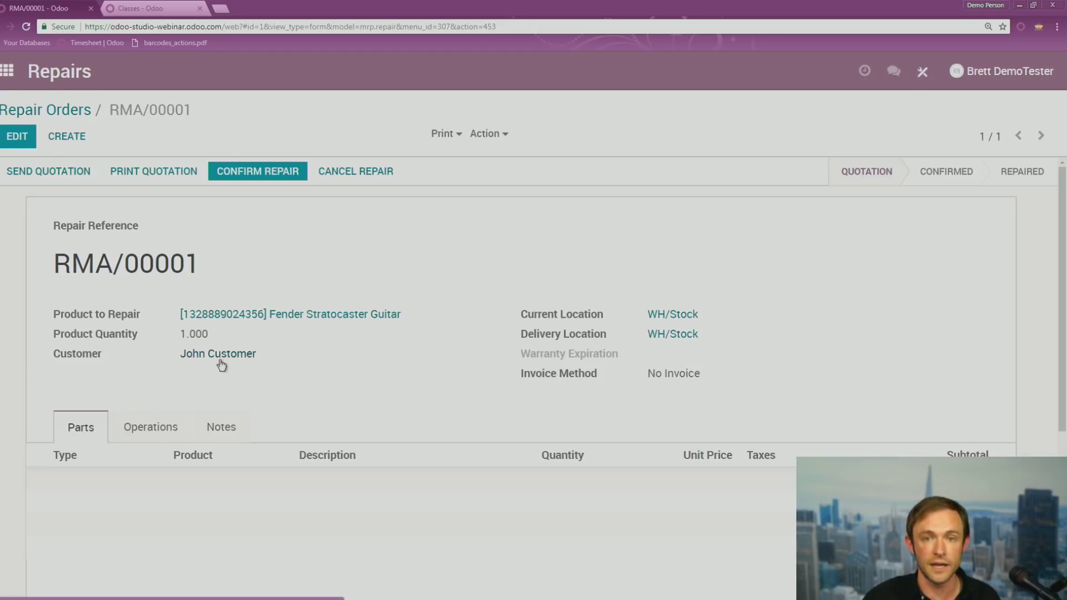
{"action": "left_click", "coordinate": [7, 71]}
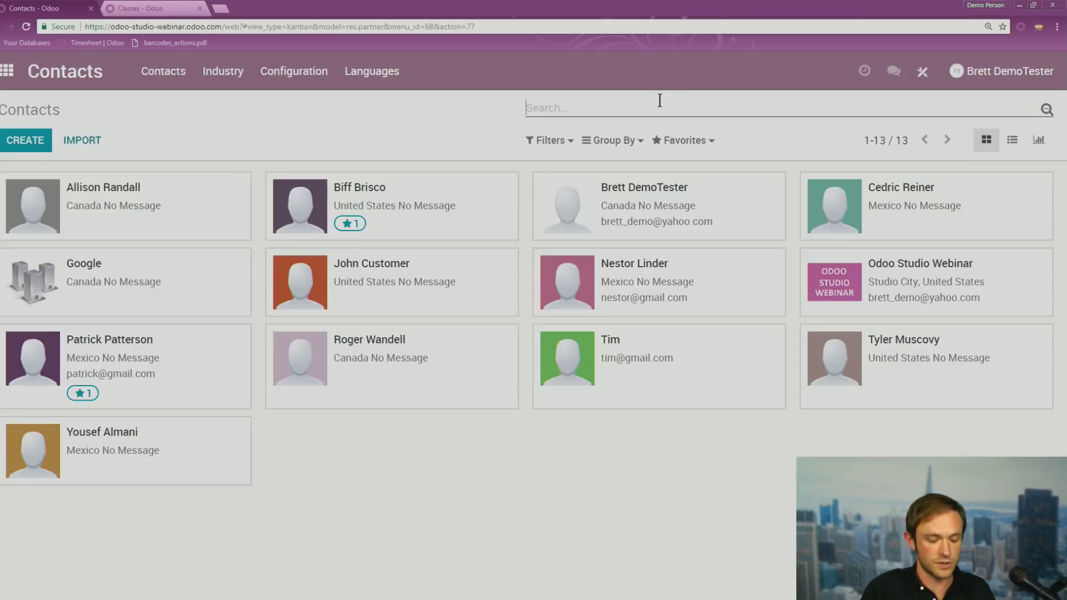
Find the 'john' contact and add a 'Repair Orders' smart button with a basket icon
{"action": "type", "text": "john"}
{"action": "key", "text": "Return"}
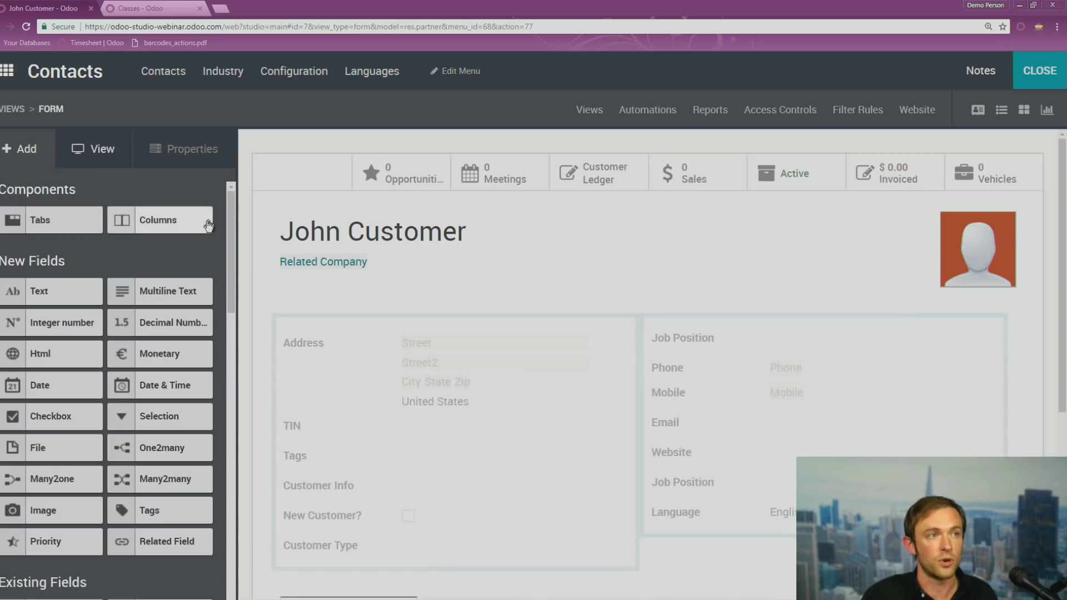
{"action": "left_click", "coordinate": [326, 174]}
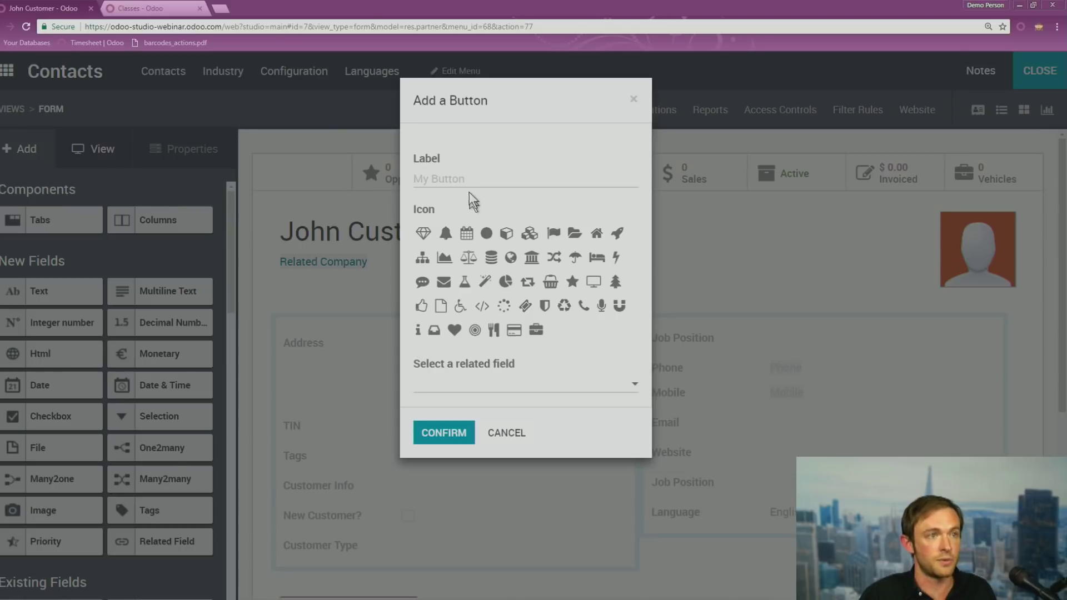
{"action": "type", "text": "Repair Orders"}
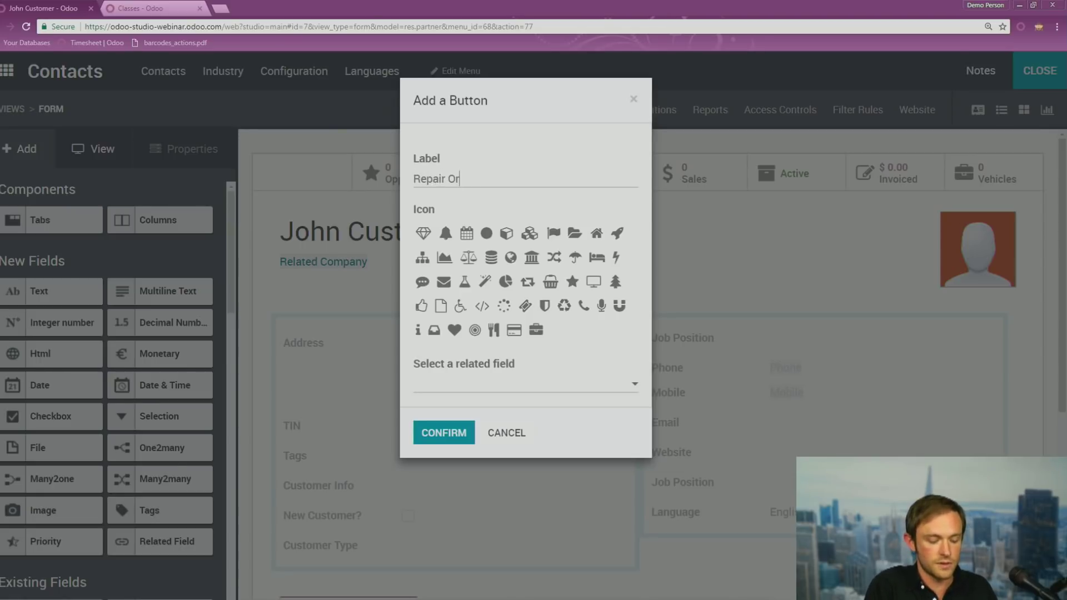
{"action": "left_click", "coordinate": [551, 281]}
Link the button to the repair order's Customer (partner_id), filtered by model 'repai', and confirm
{"action": "left_click", "coordinate": [532, 393]}
{"action": "type", "text": "repai"}
{"action": "key", "text": "BackSpace"}
{"action": "key", "text": "BackSpace"}
{"action": "key", "text": "BackSpace"}
{"action": "key", "text": "BackSpace"}
{"action": "key", "text": "BackSpace"}
{"action": "left_click", "coordinate": [494, 551]}
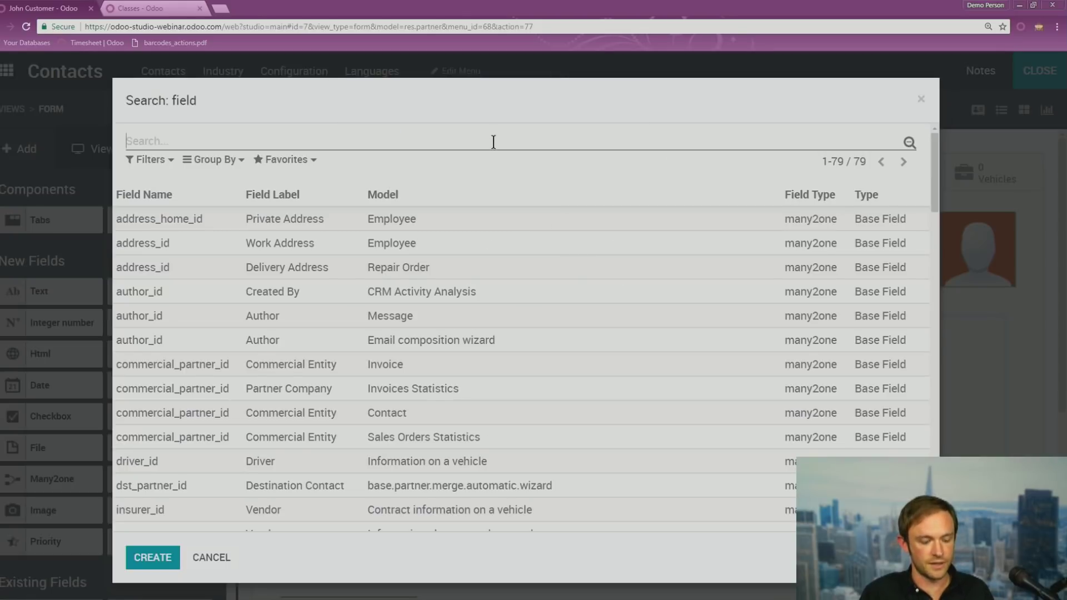
{"action": "type", "text": "repai"}
{"action": "left_click", "coordinate": [203, 184]}
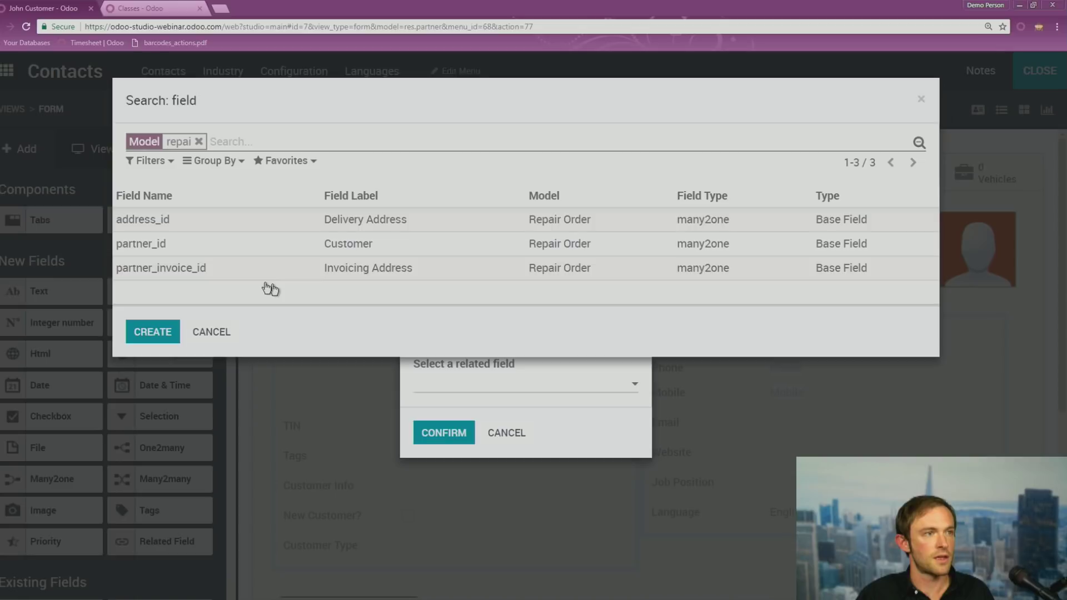
{"action": "left_click", "coordinate": [270, 243]}
{"action": "left_click", "coordinate": [440, 439]}
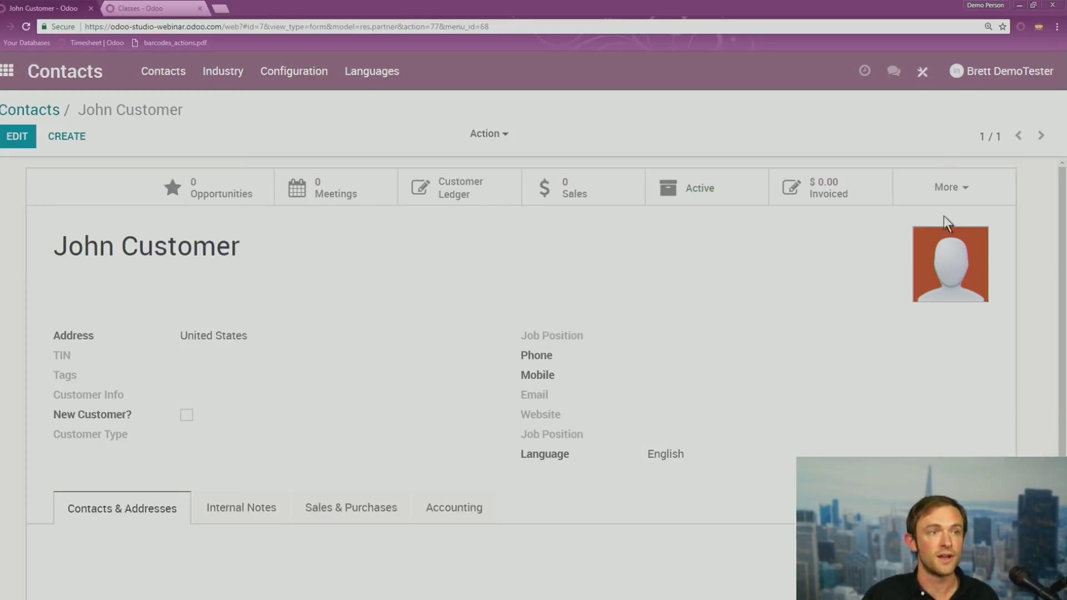
{"action": "left_click", "coordinate": [953, 195]}
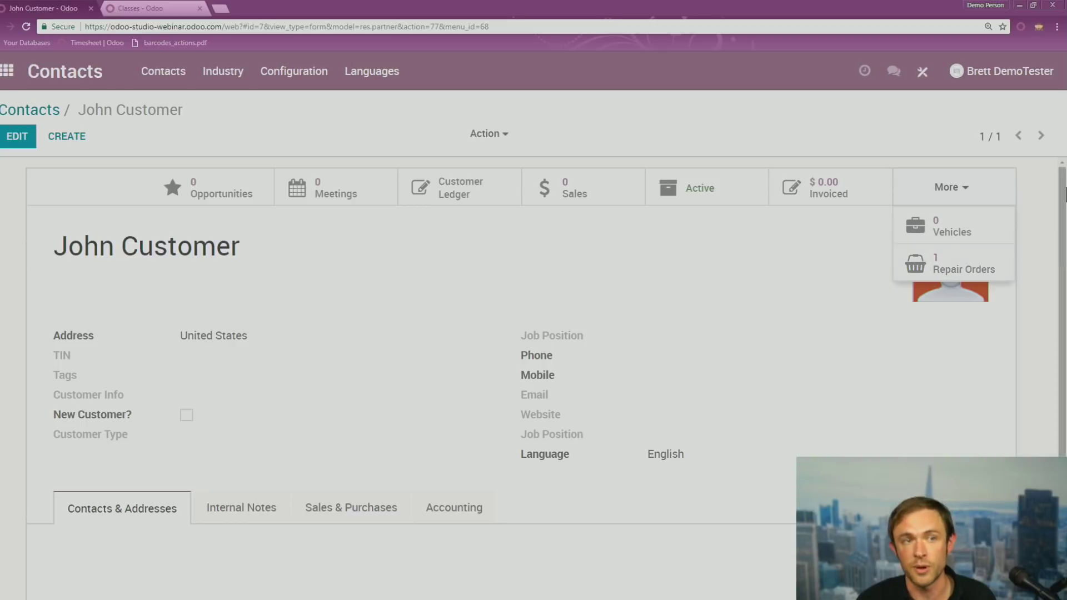
Toggle the More dropdown to check the new Vehicles and Repair Orders buttons
{"action": "left_click", "coordinate": [1040, 202]}
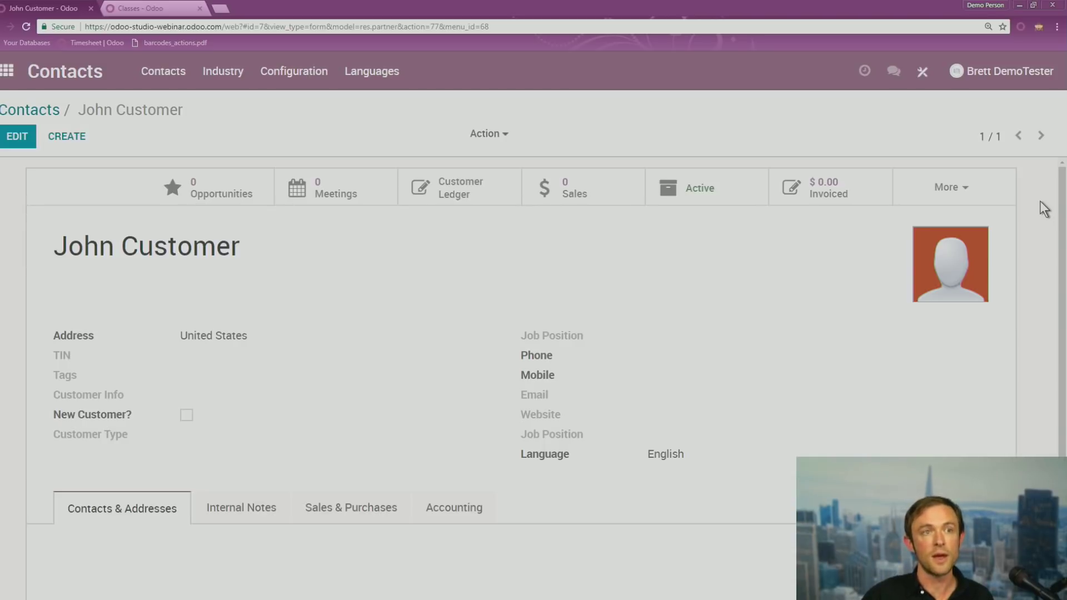
{"action": "left_click", "coordinate": [996, 195]}
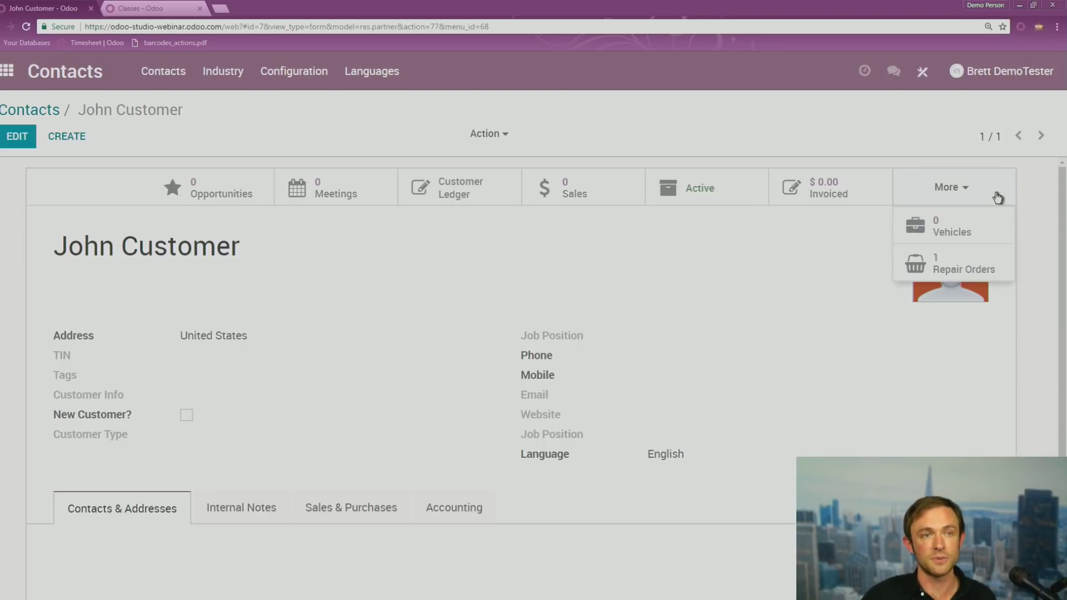
{"action": "left_click", "coordinate": [998, 199]}
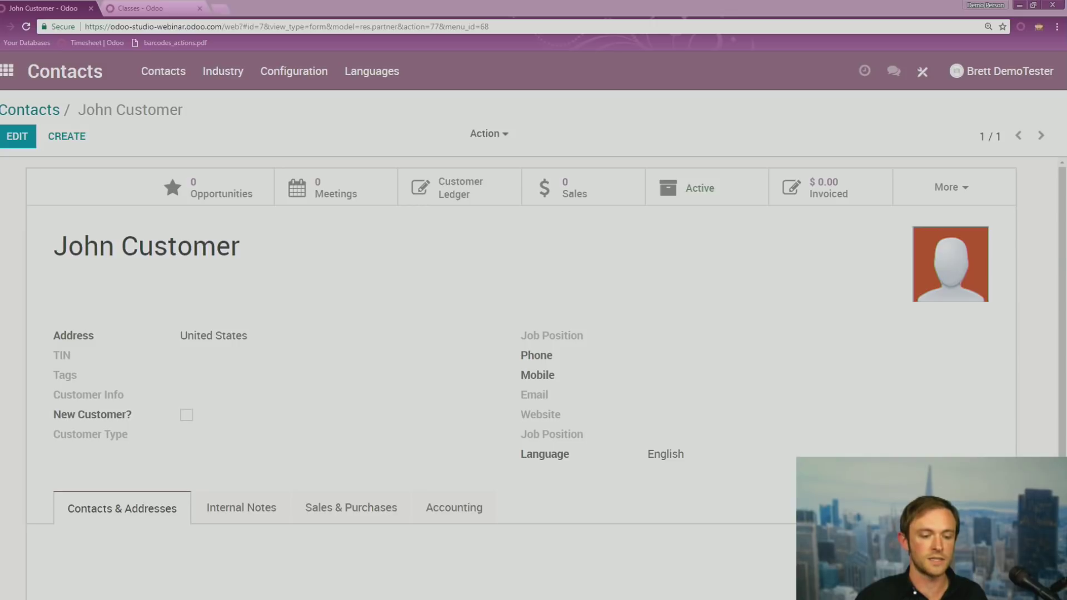
Switch to the presentation slide on related fields, new in Version 11
{"action": "key", "text": "alt+Tab"}
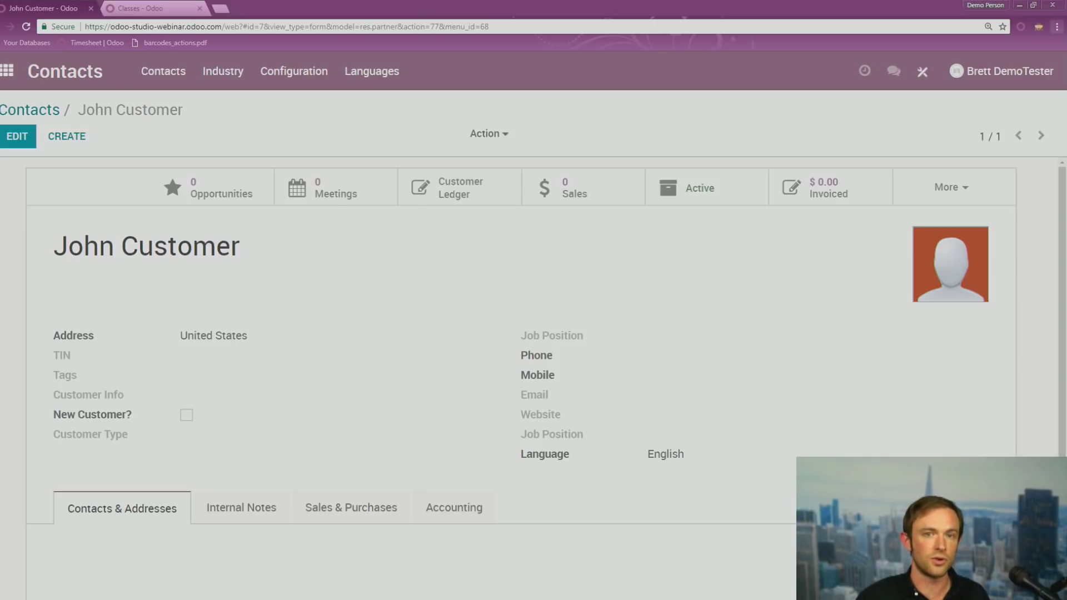
{"action": "key", "text": "alt+Tab"}
{"action": "key", "text": "alt+Tab"}
{"action": "left_click", "coordinate": [448, 469]}
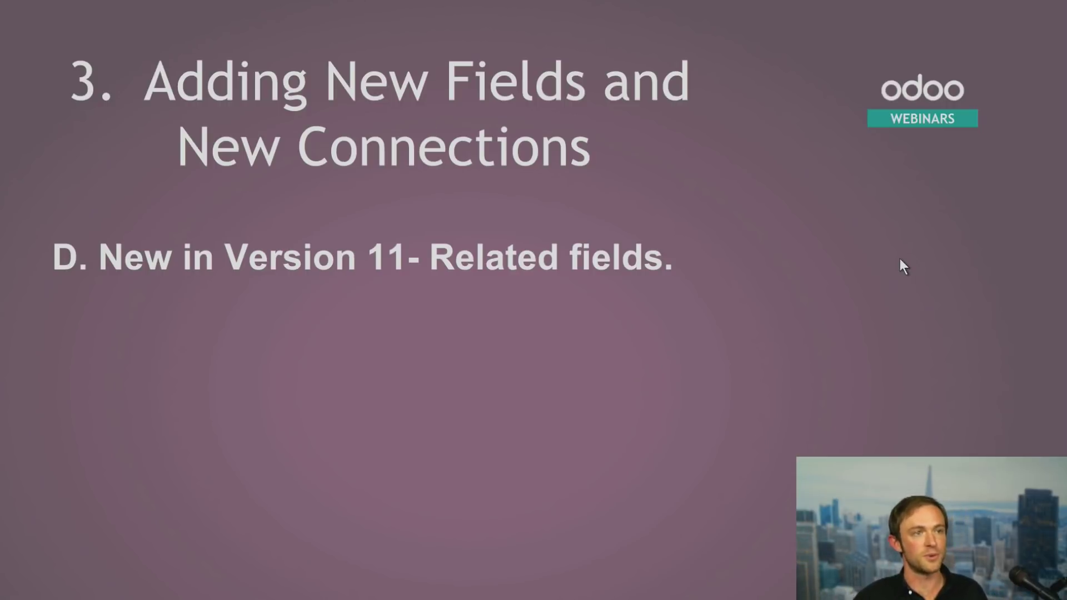
Reveal the auto-populate and email example bullets on the slide, then return to the contact page
{"action": "left_click", "coordinate": [885, 269]}
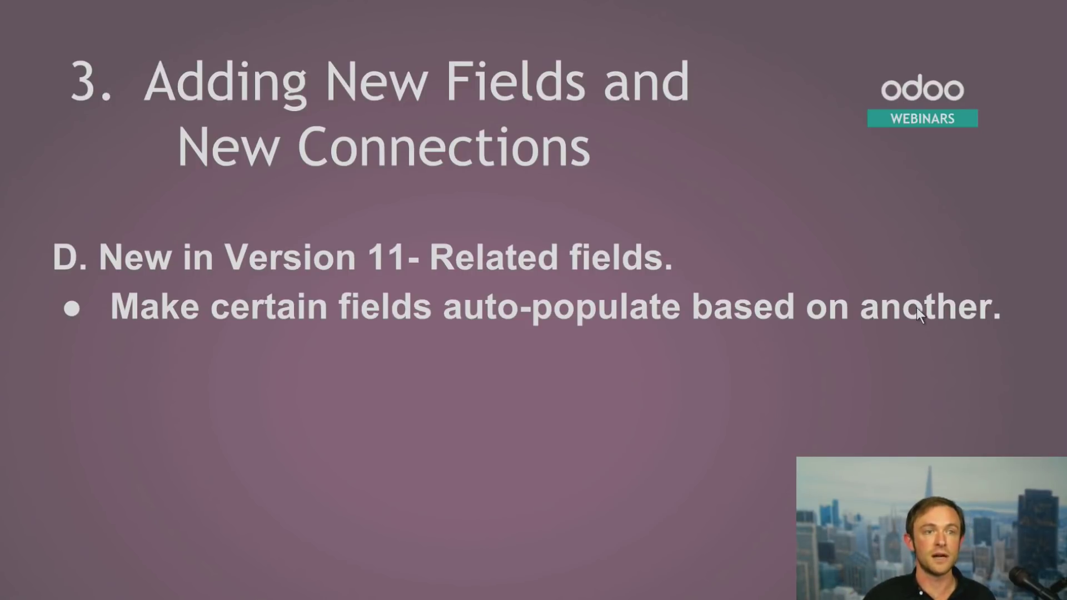
{"action": "left_click", "coordinate": [919, 322]}
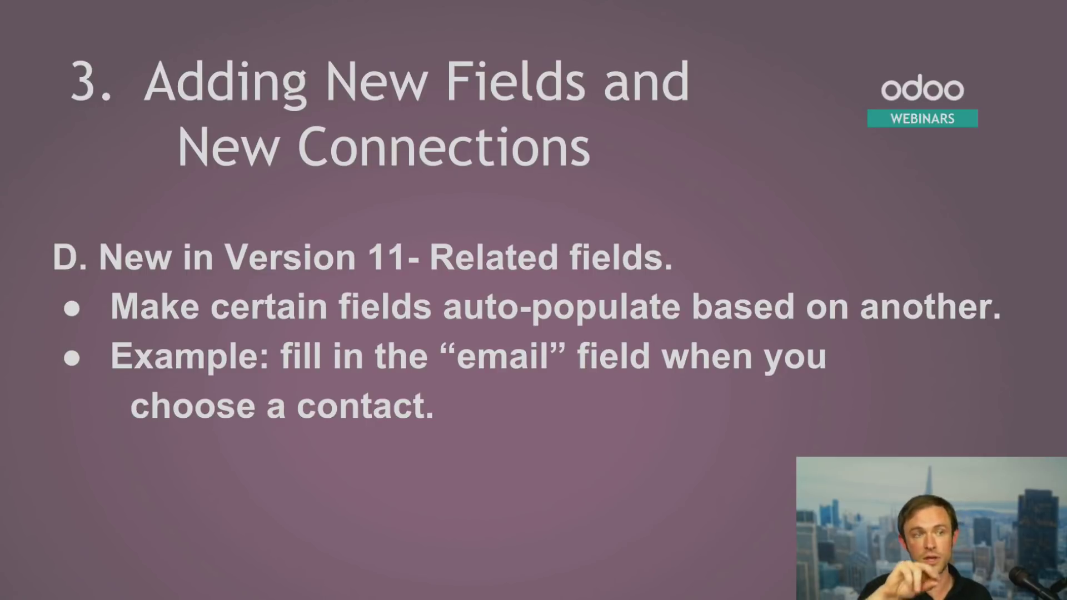
{"action": "left_click", "coordinate": [875, 362]}
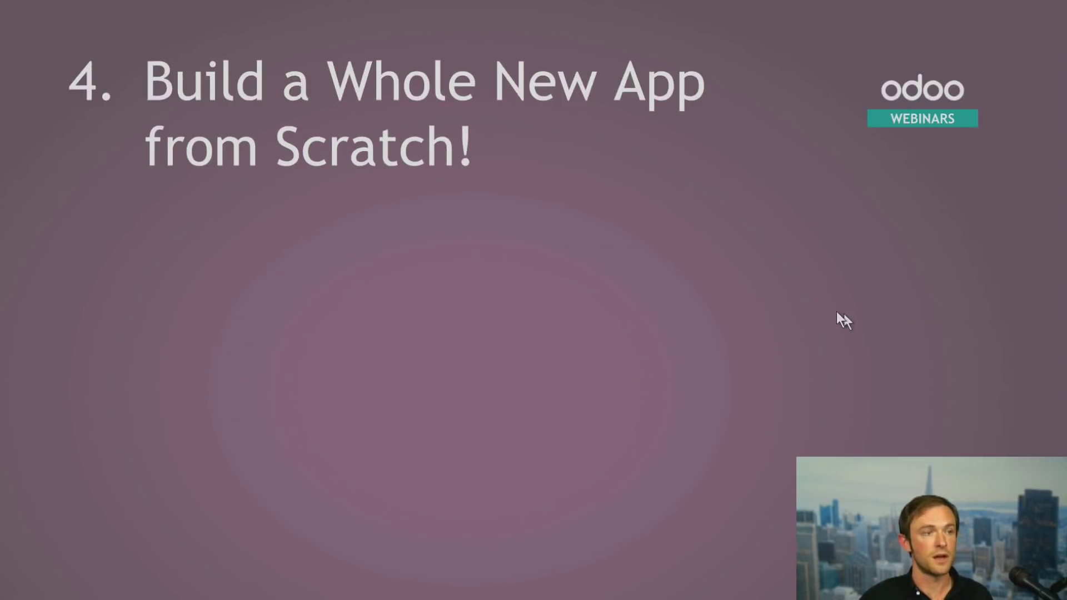
{"action": "key", "text": "Left"}
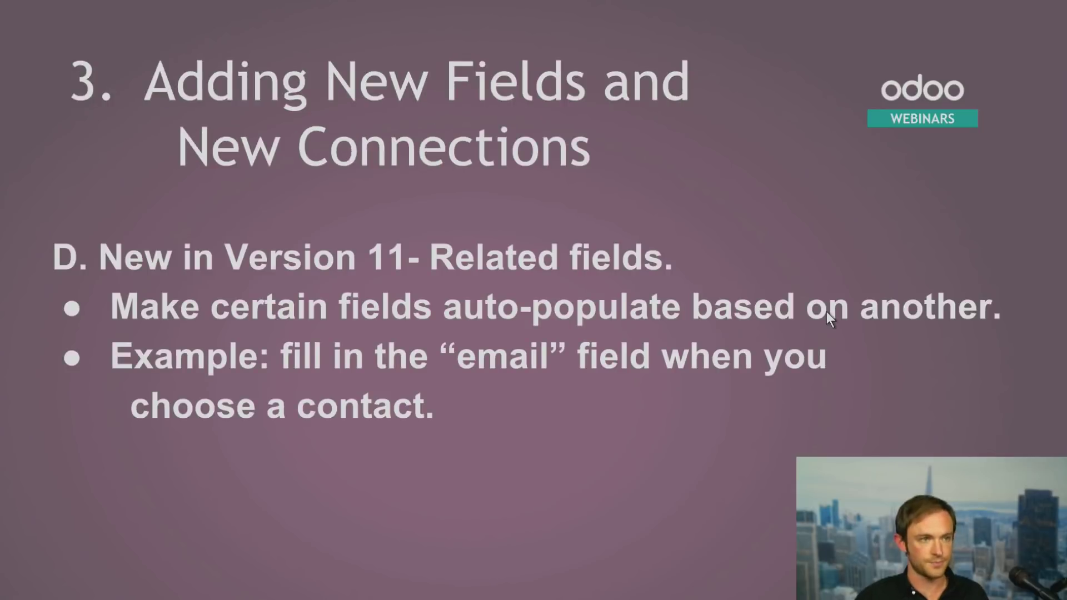
{"action": "key", "text": "alt+Tab"}
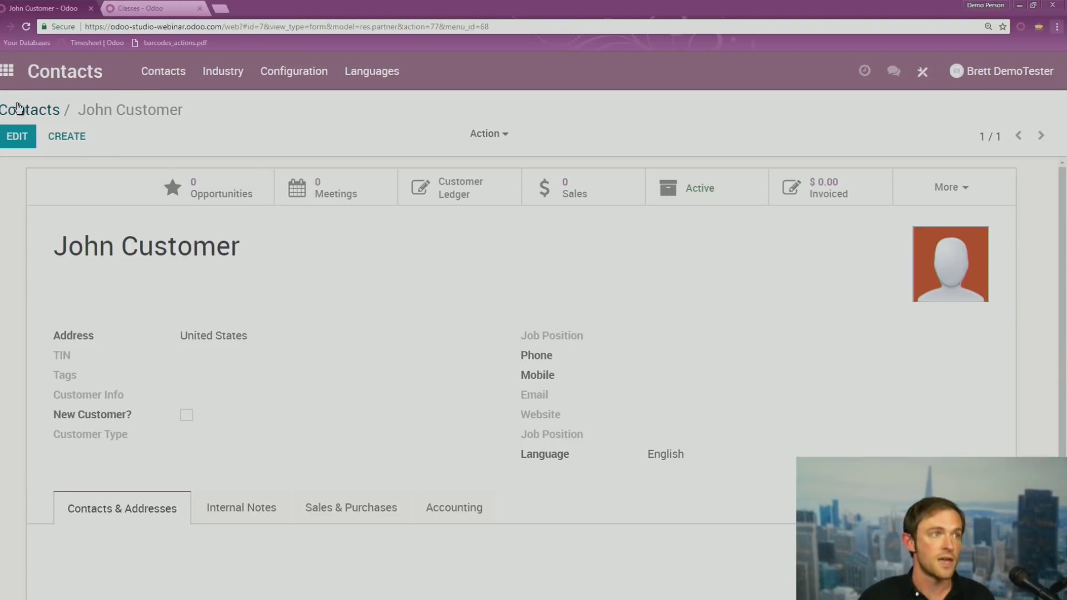
Open the Fleet app from the home screen of apps
{"action": "left_click", "coordinate": [6, 71]}
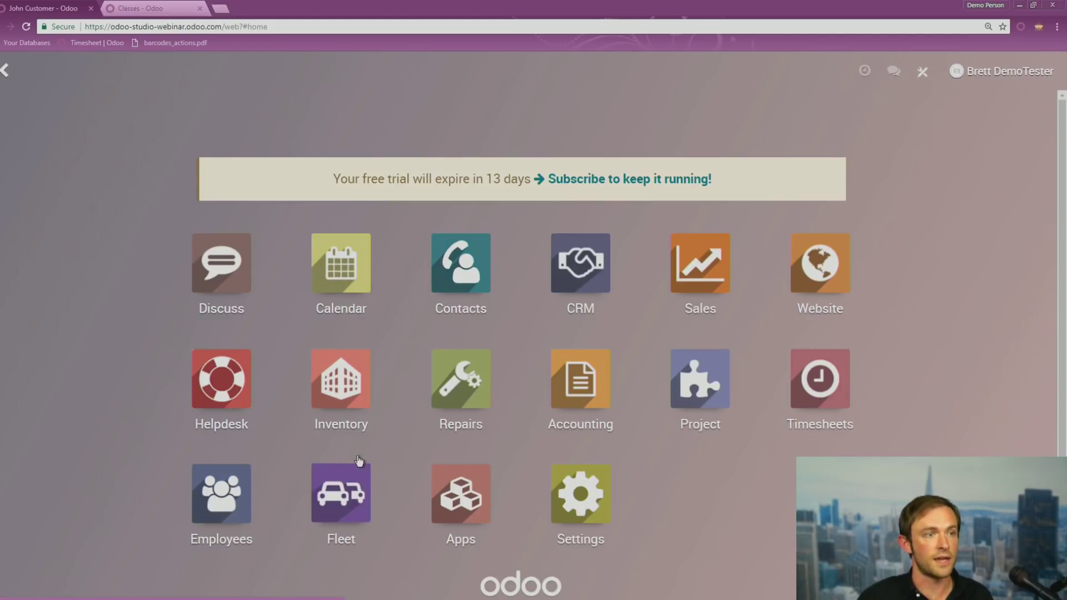
{"action": "left_click", "coordinate": [339, 515]}
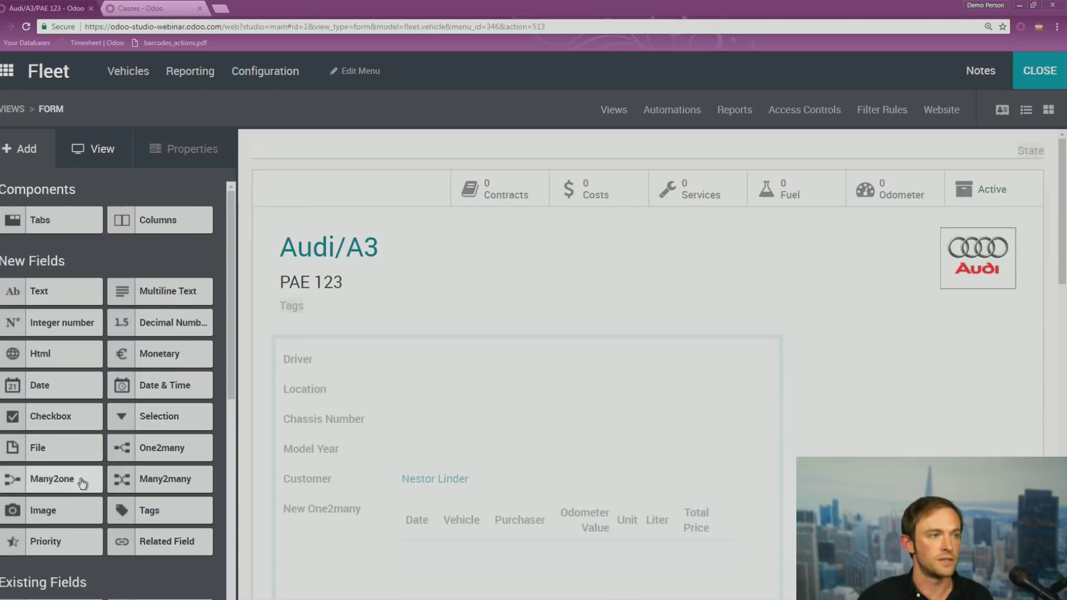
Place a related field below Customer on the vehicle form, pointing to Customer > Email
{"action": "left_click_drag", "start_coordinate": [149, 546], "coordinate": [322, 519]}
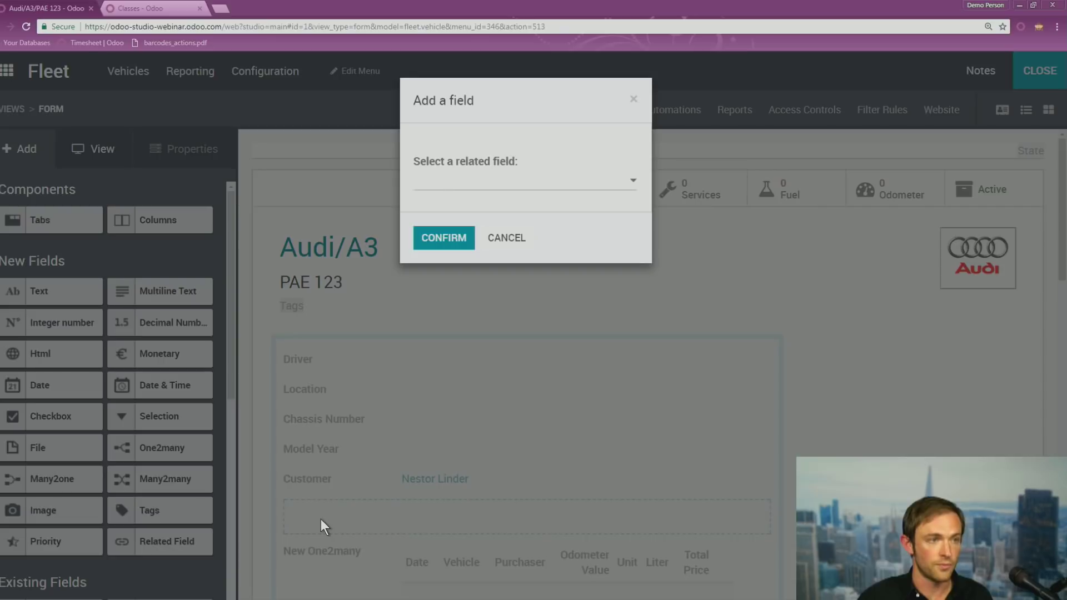
{"action": "left_click", "coordinate": [502, 185]}
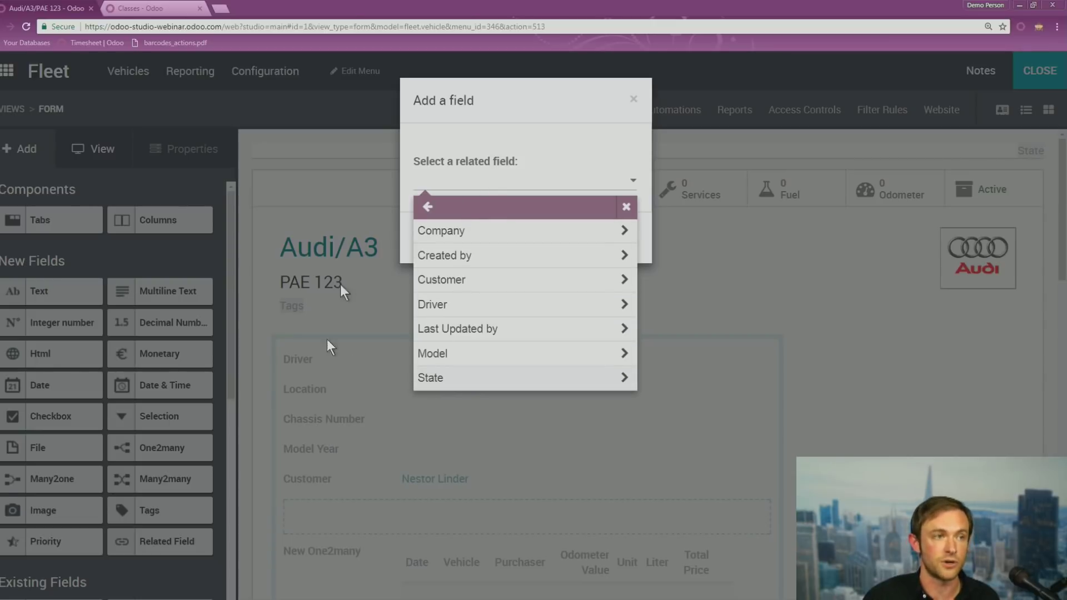
{"action": "left_click", "coordinate": [480, 288]}
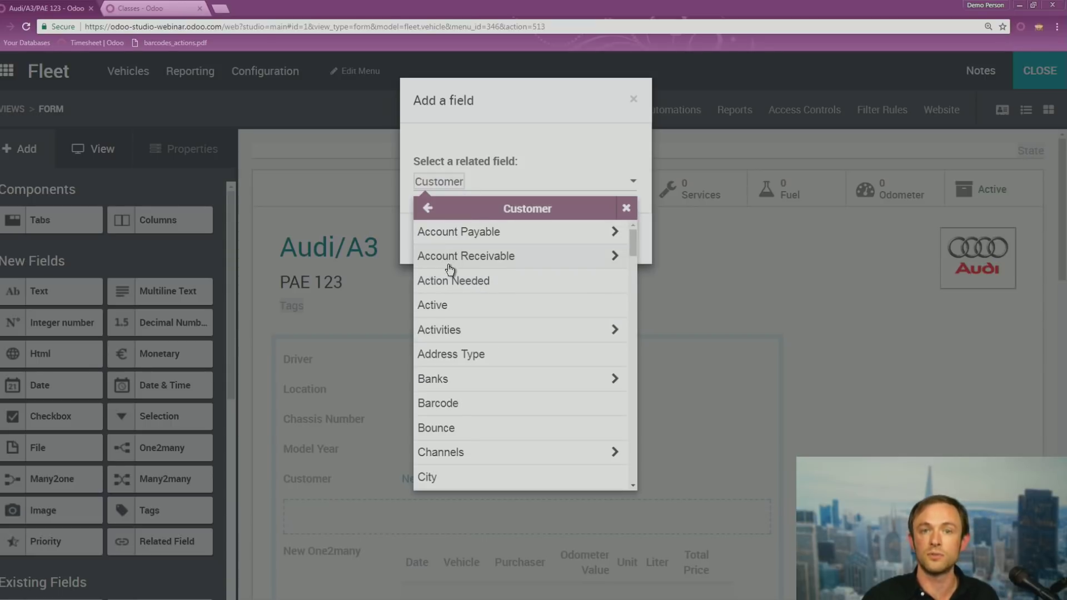
{"action": "scroll", "coordinate": [469, 352], "scroll_direction": "down", "scroll_amount": 5}
{"action": "scroll", "coordinate": [472, 354], "scroll_direction": "down", "scroll_amount": 10}
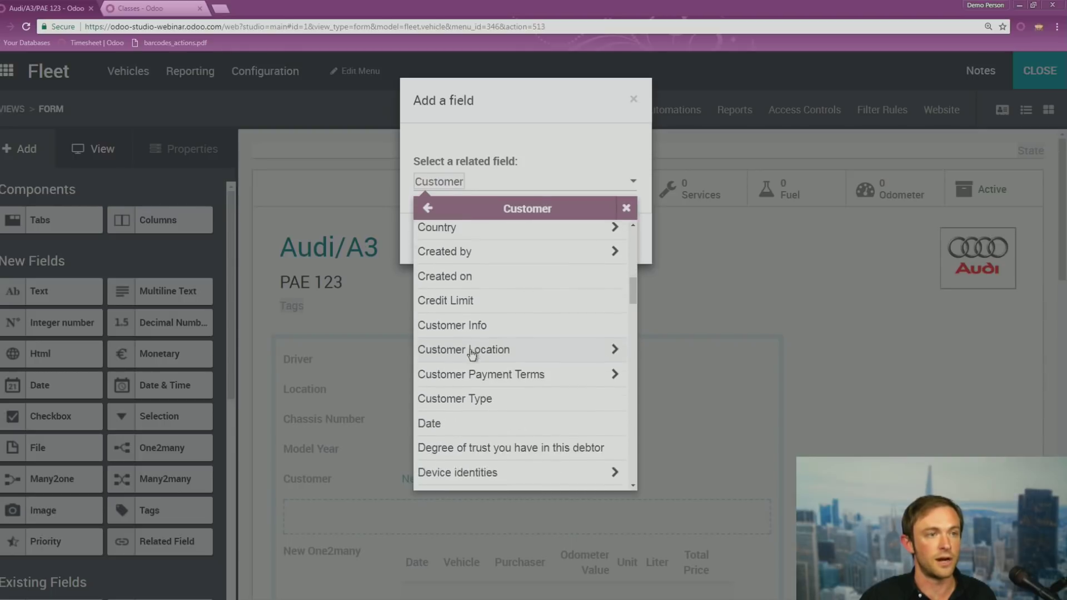
{"action": "left_click", "coordinate": [442, 270]}
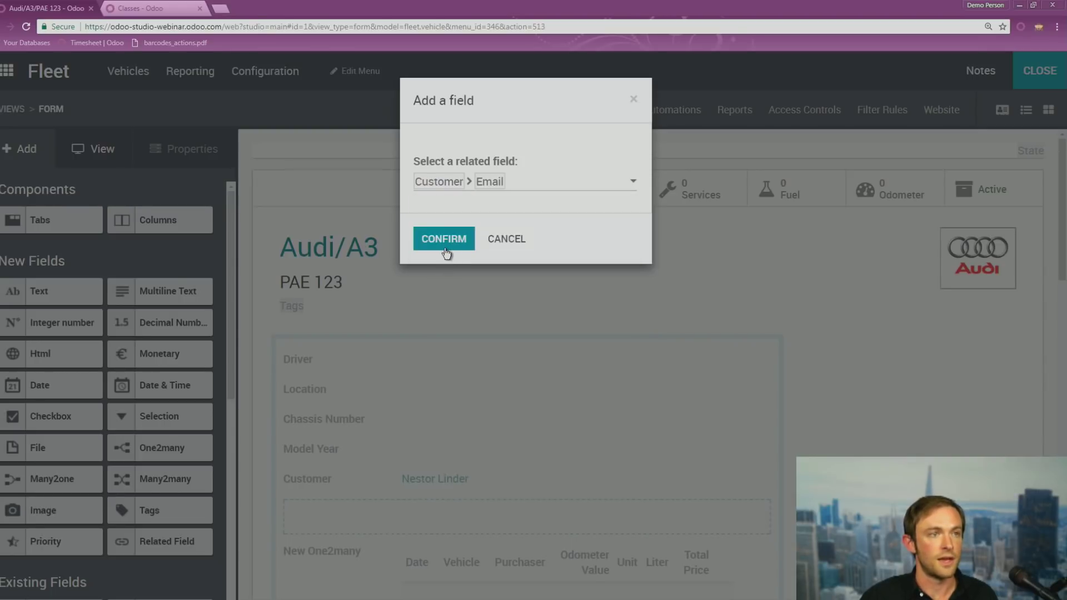
{"action": "left_click", "coordinate": [443, 245]}
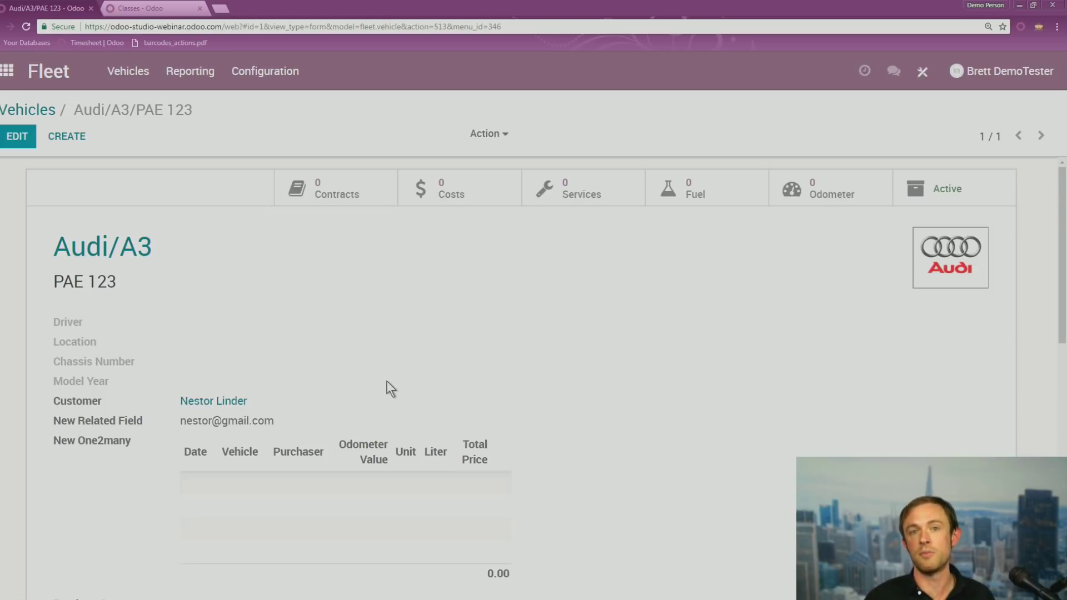
Review the vehicle form, then show slide 4, 'Build a Whole New App from Scratch!'
{"action": "scroll", "coordinate": [437, 351], "scroll_direction": "down", "scroll_amount": 1}
{"action": "scroll", "coordinate": [432, 354], "scroll_direction": "up", "scroll_amount": 1}
{"action": "key", "text": "alt+Tab"}
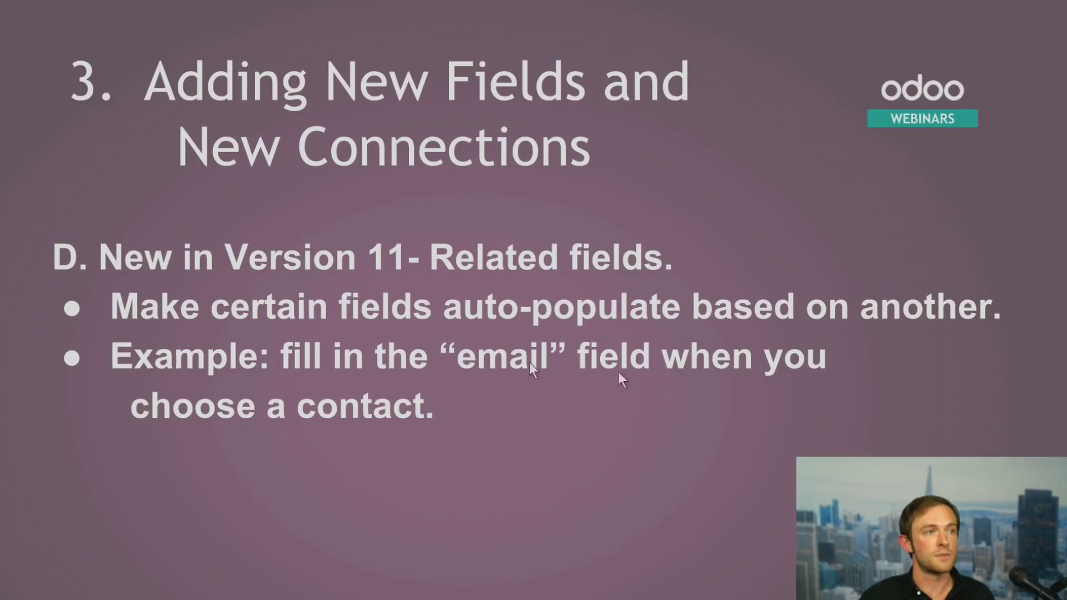
{"action": "left_click", "coordinate": [732, 401]}
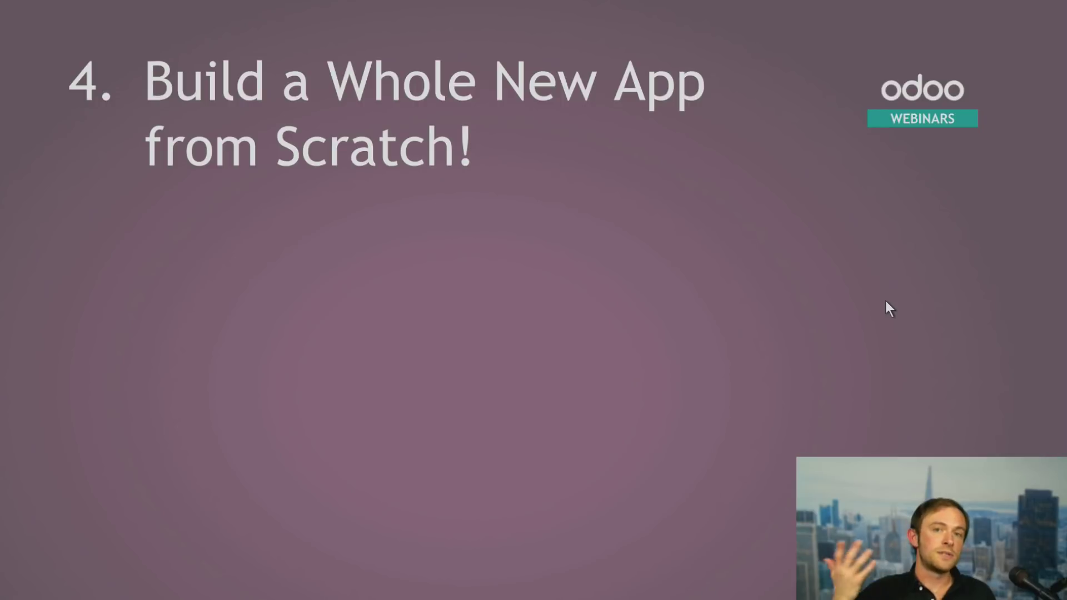
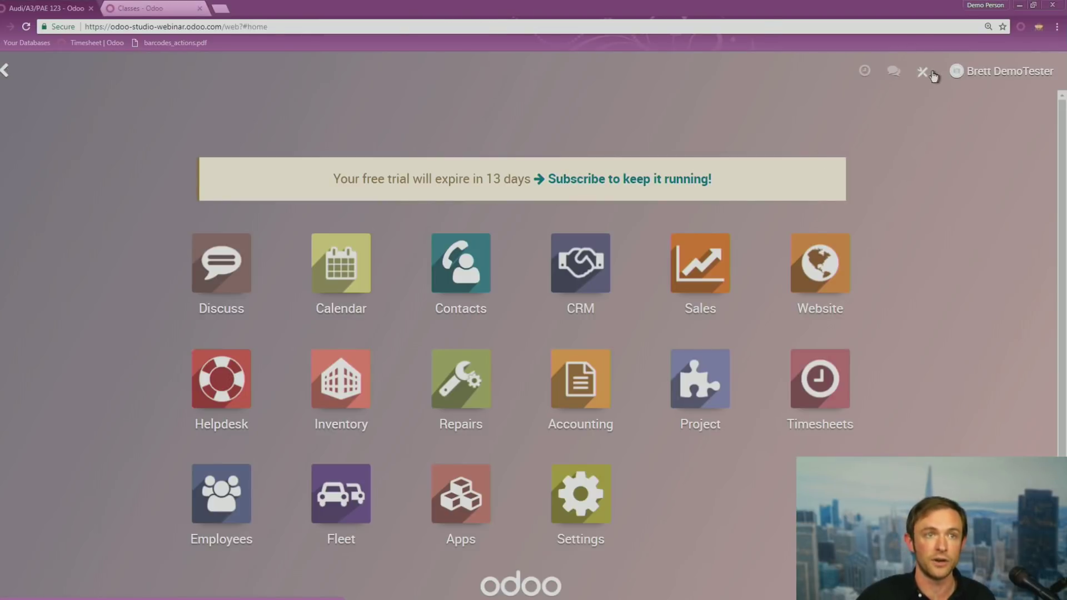
In Studio, start a new app named Products with a white briefcase icon
{"action": "left_click", "coordinate": [924, 72]}
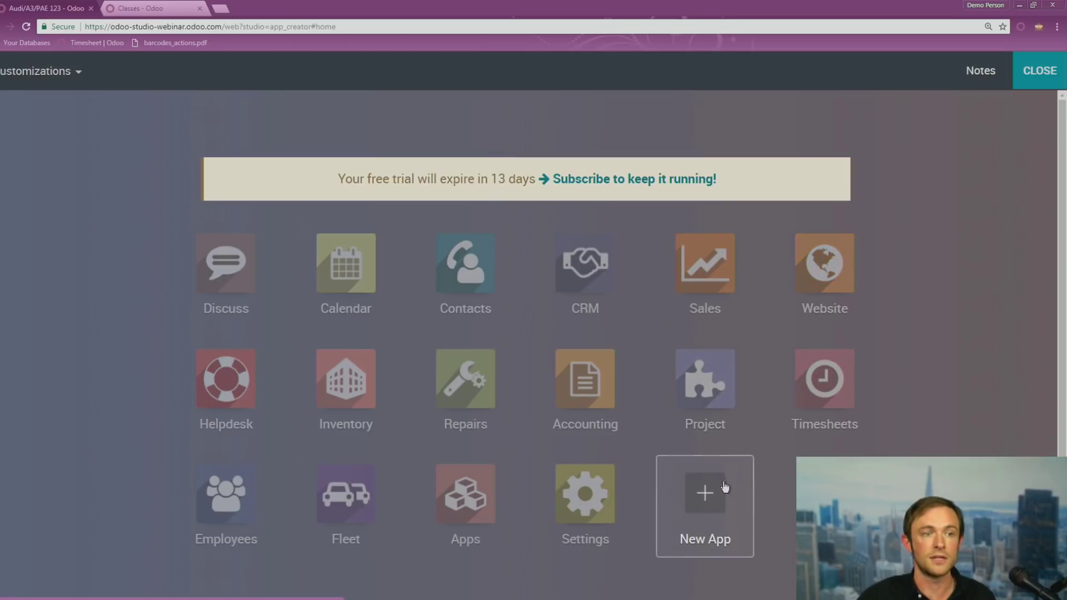
{"action": "left_click", "coordinate": [692, 503]}
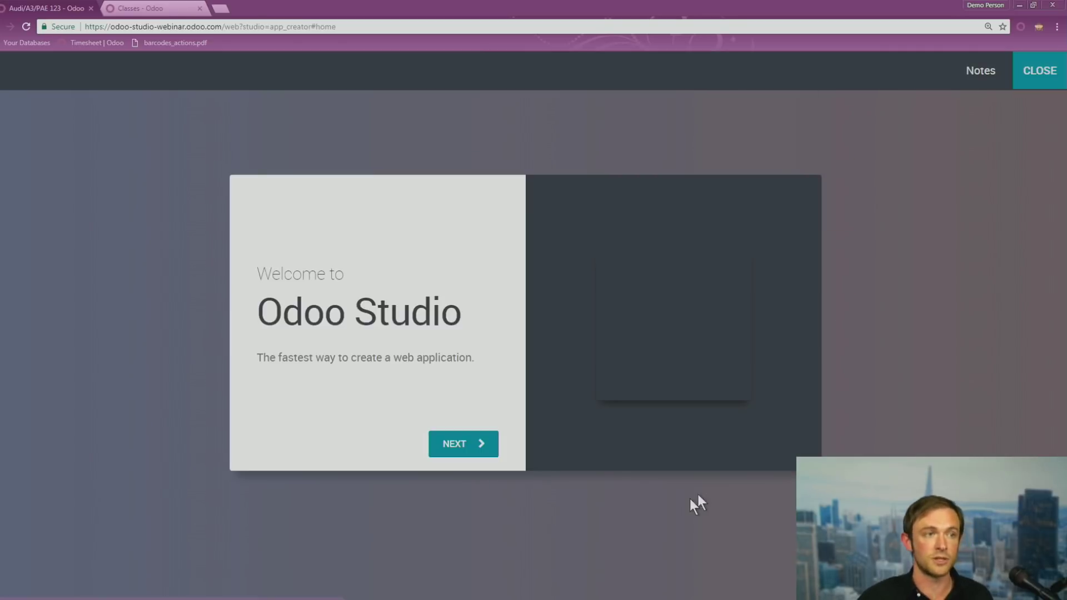
{"action": "left_click", "coordinate": [478, 448]}
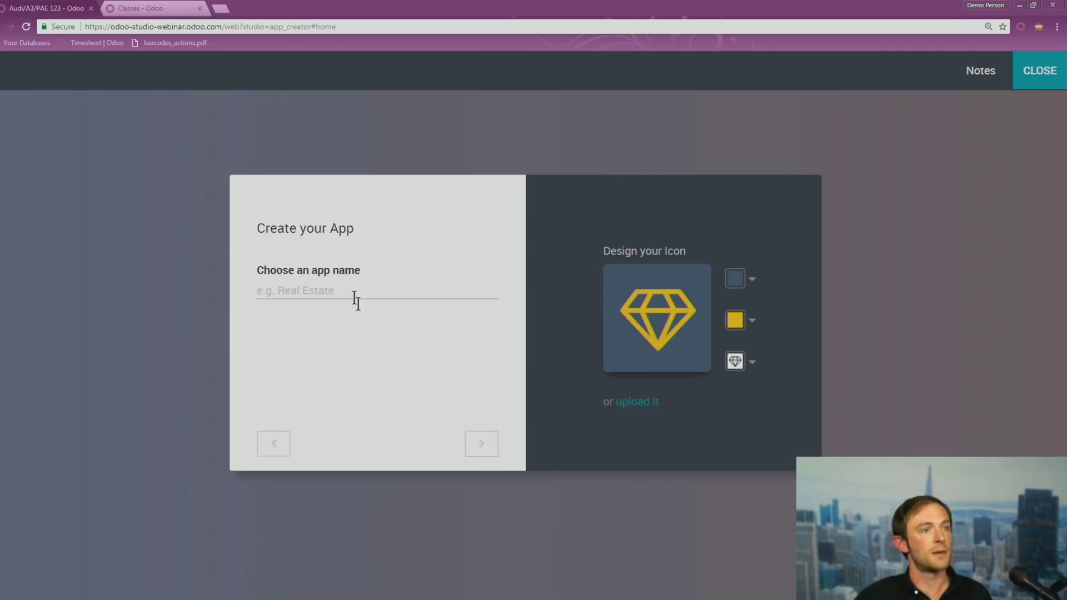
{"action": "type", "text": "Products"}
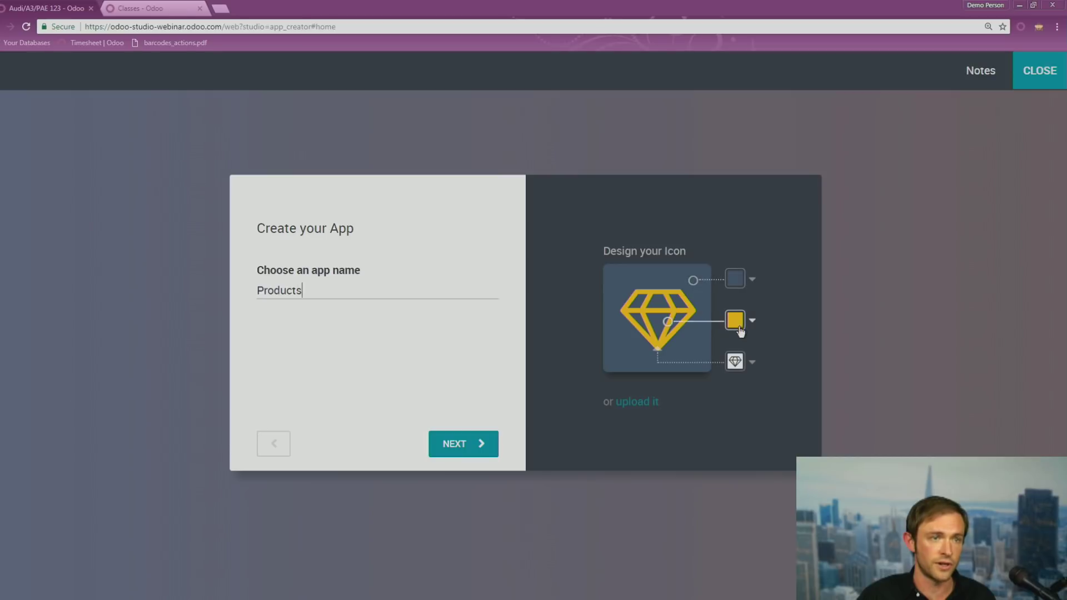
{"action": "left_click", "coordinate": [735, 362]}
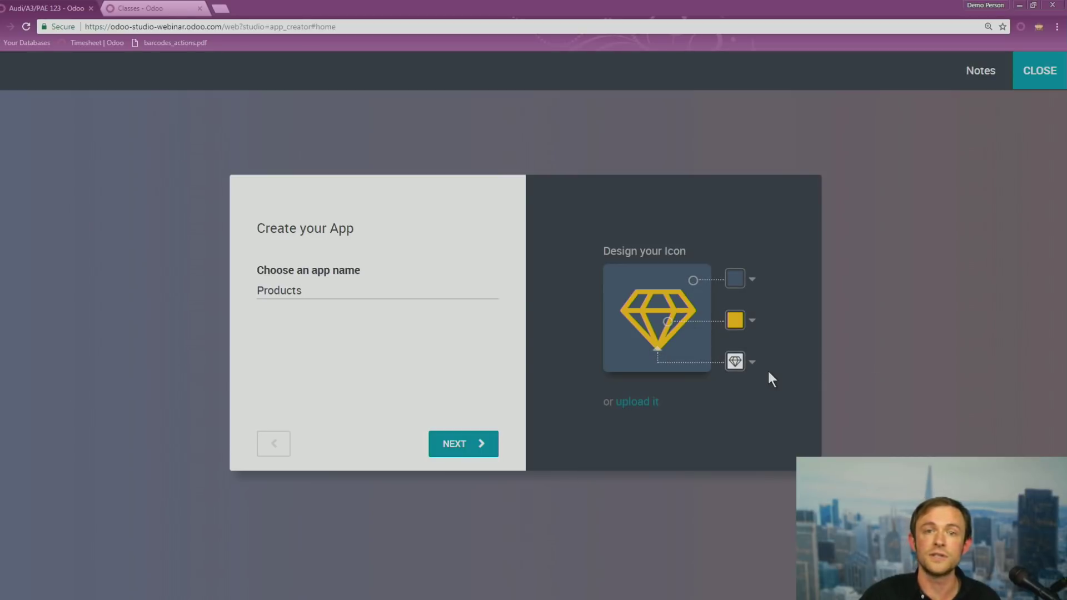
{"action": "left_click", "coordinate": [735, 362]}
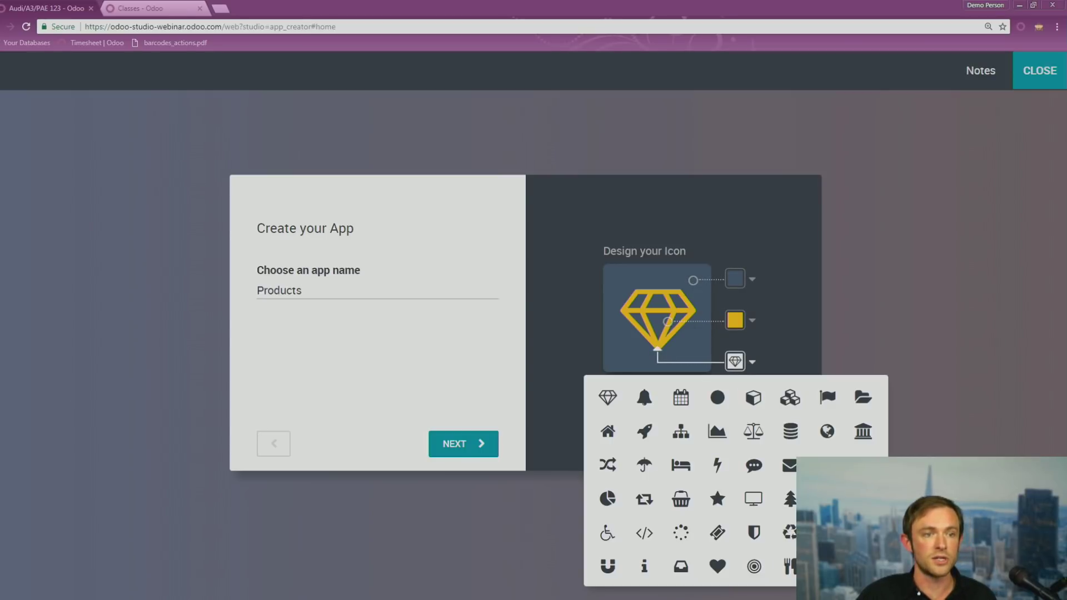
{"action": "left_click", "coordinate": [864, 567]}
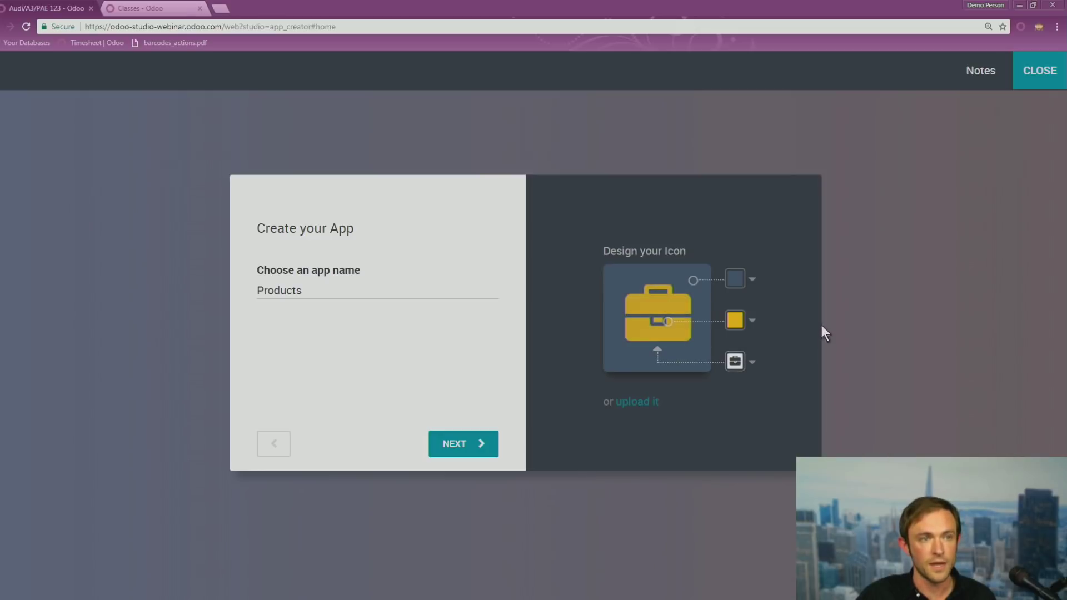
{"action": "left_click", "coordinate": [737, 322]}
{"action": "left_click", "coordinate": [740, 241]}
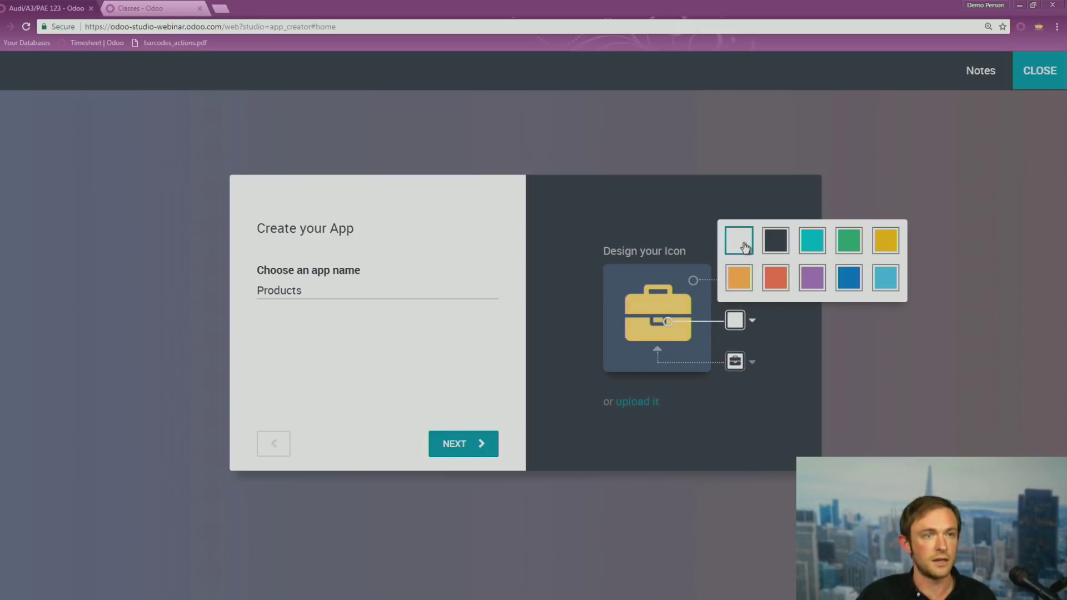
Name the first object 'Products' and create the app
{"action": "left_click", "coordinate": [492, 445]}
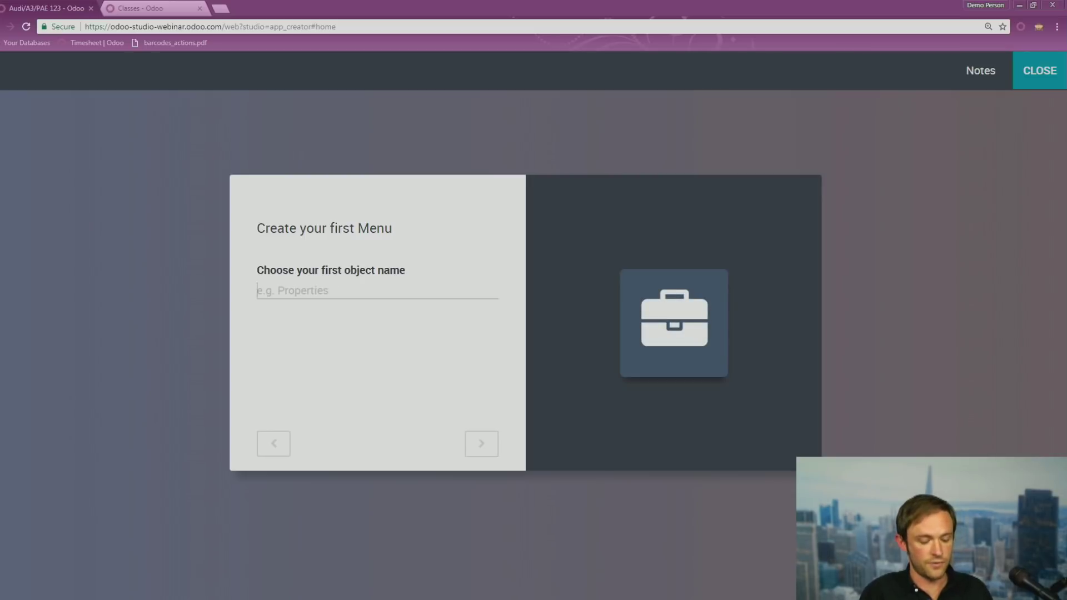
{"action": "type", "text": "Prod"}
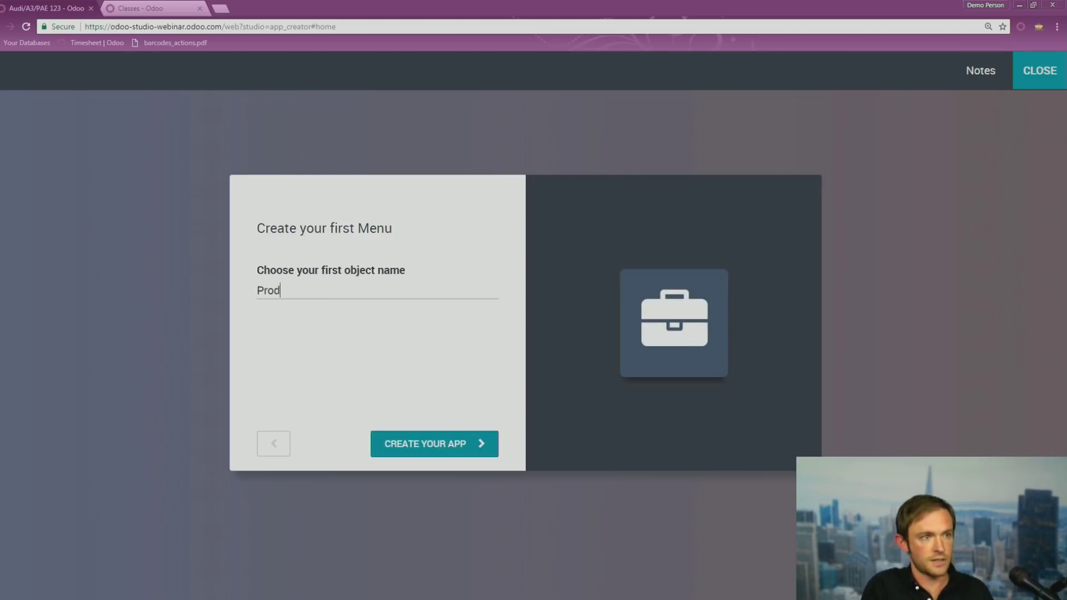
{"action": "type", "text": "ucts"}
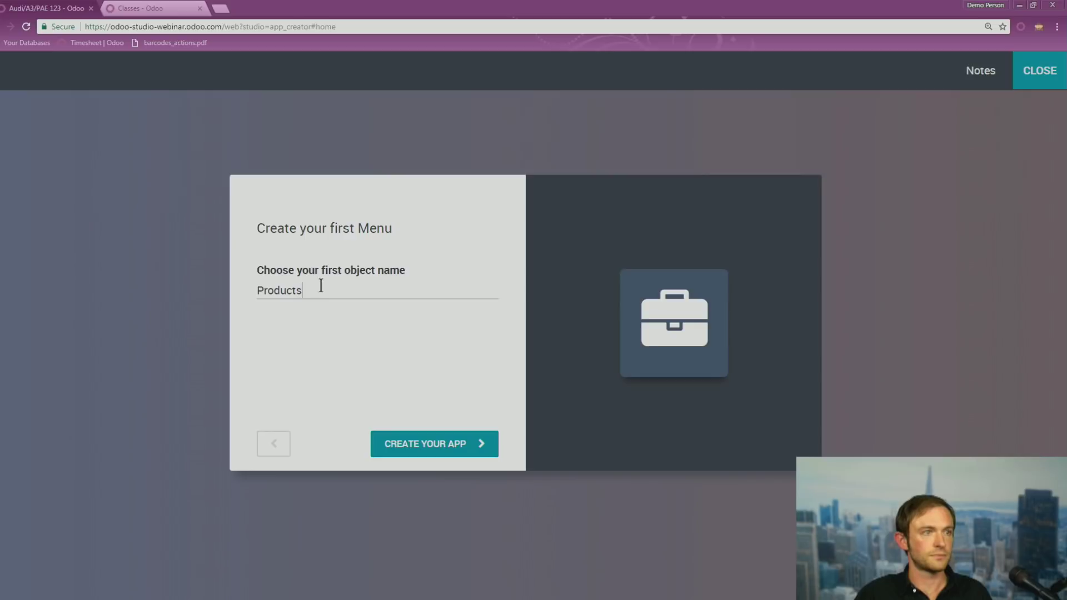
{"action": "left_click", "coordinate": [288, 445]}
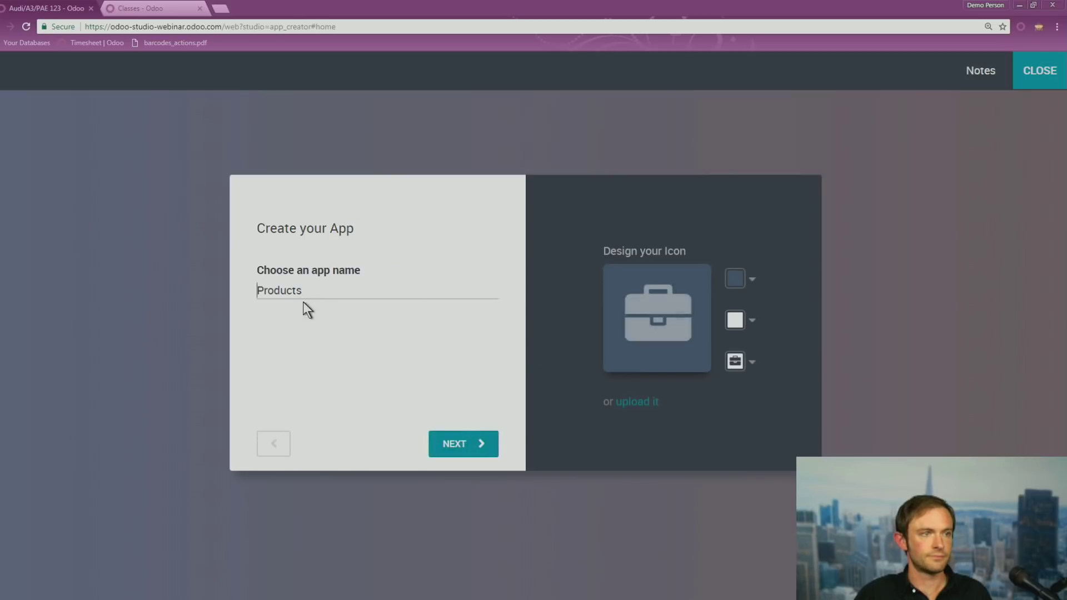
{"action": "left_click", "coordinate": [430, 436]}
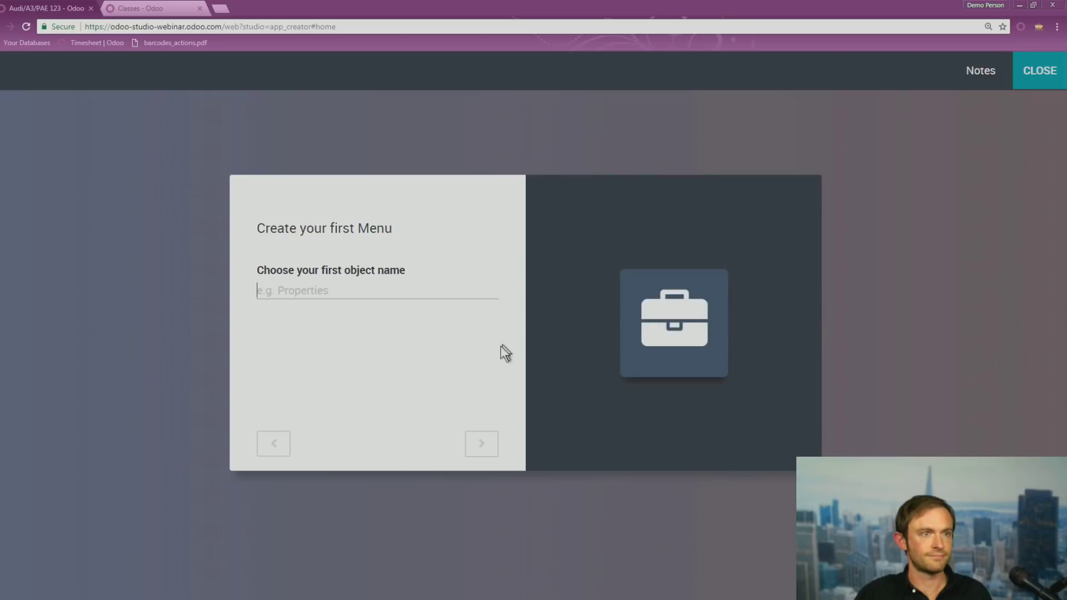
{"action": "type", "text": "Products"}
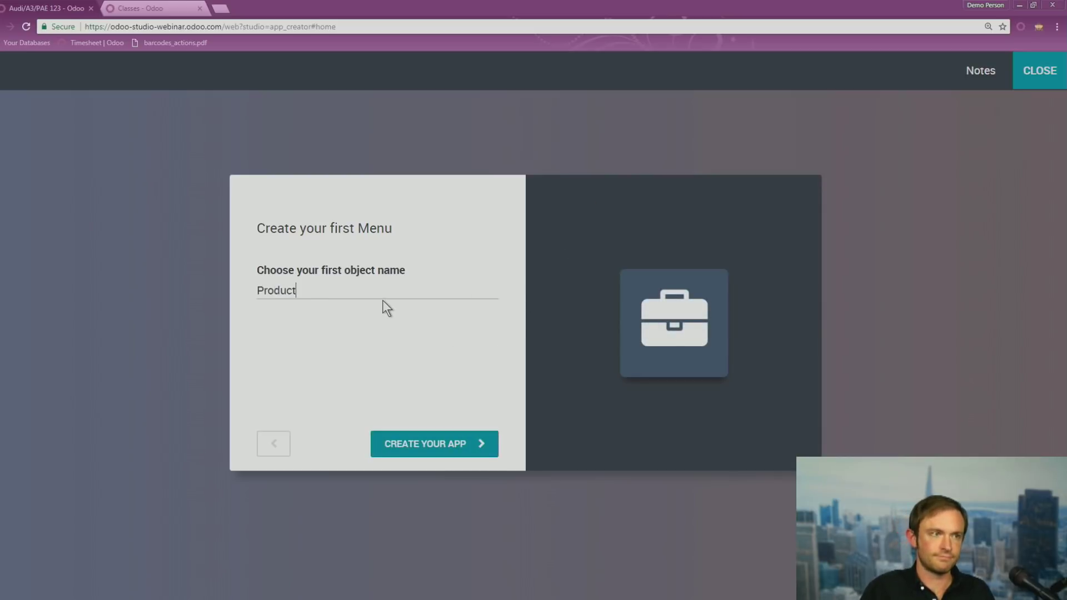
{"action": "left_click", "coordinate": [496, 445]}
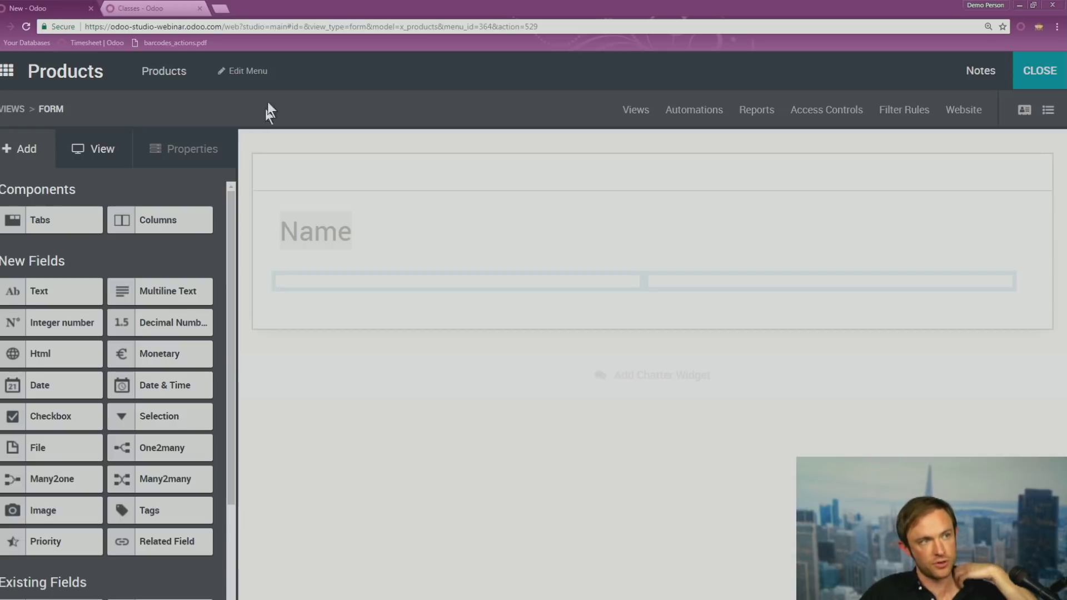
In Edit Menu, add a 'Products' menu entry linked to the Product model
{"action": "left_click", "coordinate": [248, 71]}
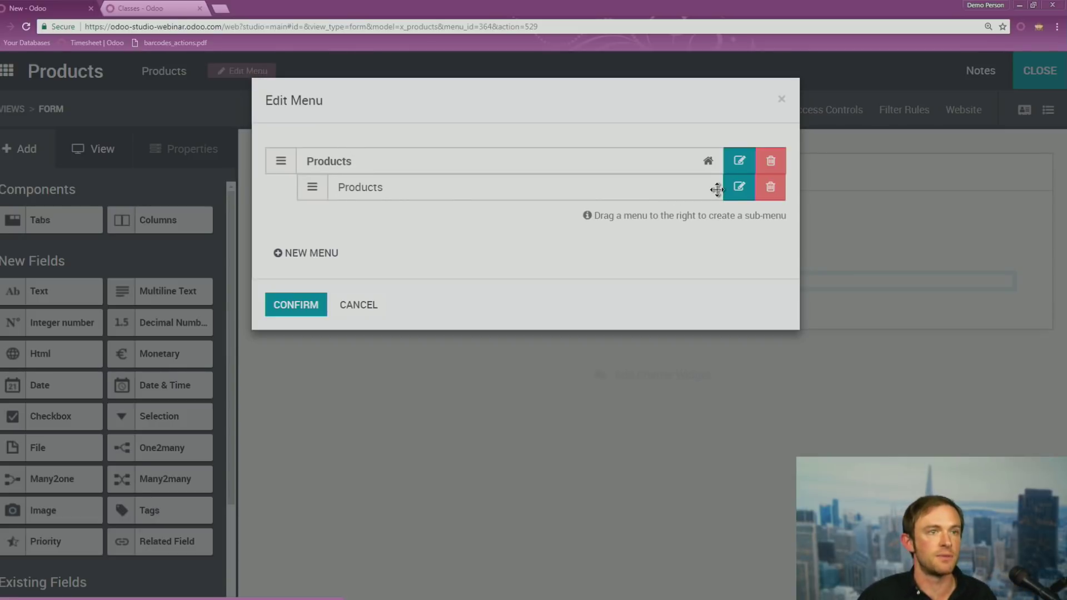
{"action": "left_click", "coordinate": [739, 188]}
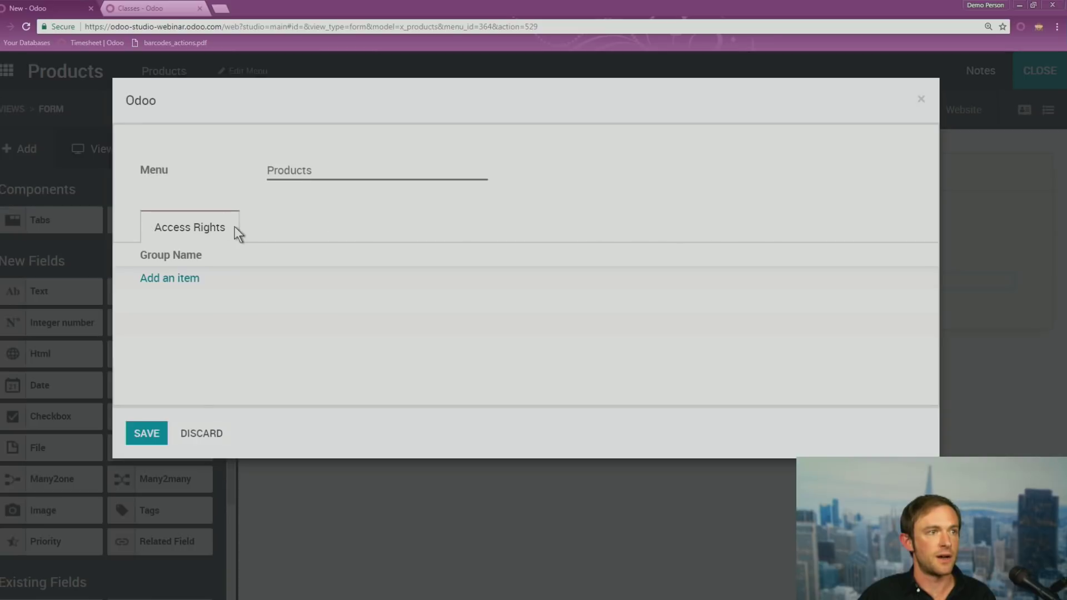
{"action": "left_click", "coordinate": [201, 433]}
{"action": "left_click", "coordinate": [307, 253]}
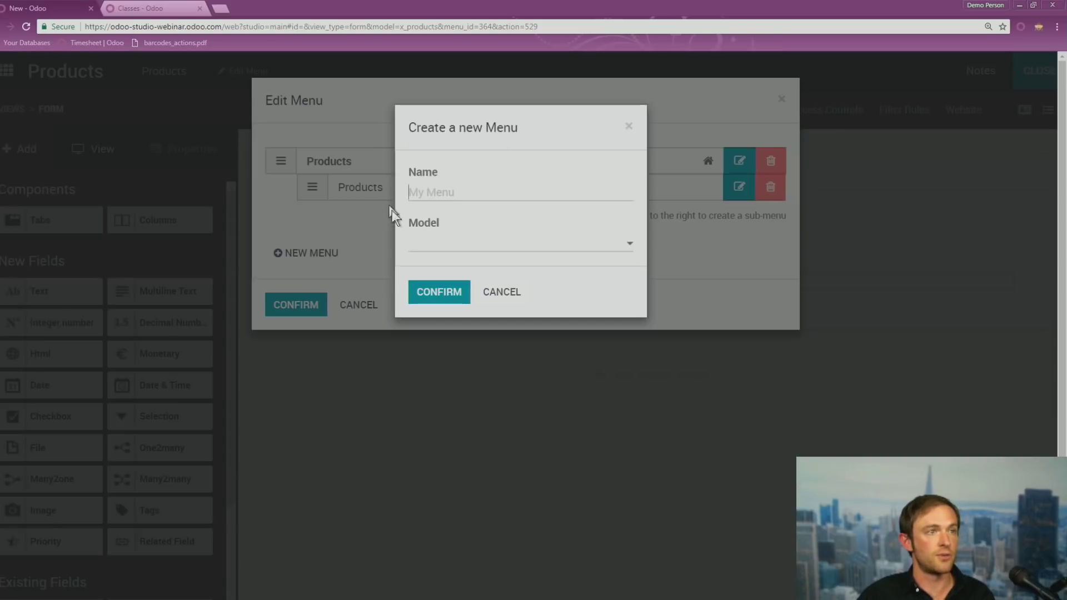
{"action": "left_click", "coordinate": [433, 250]}
{"action": "type", "text": "produc"}
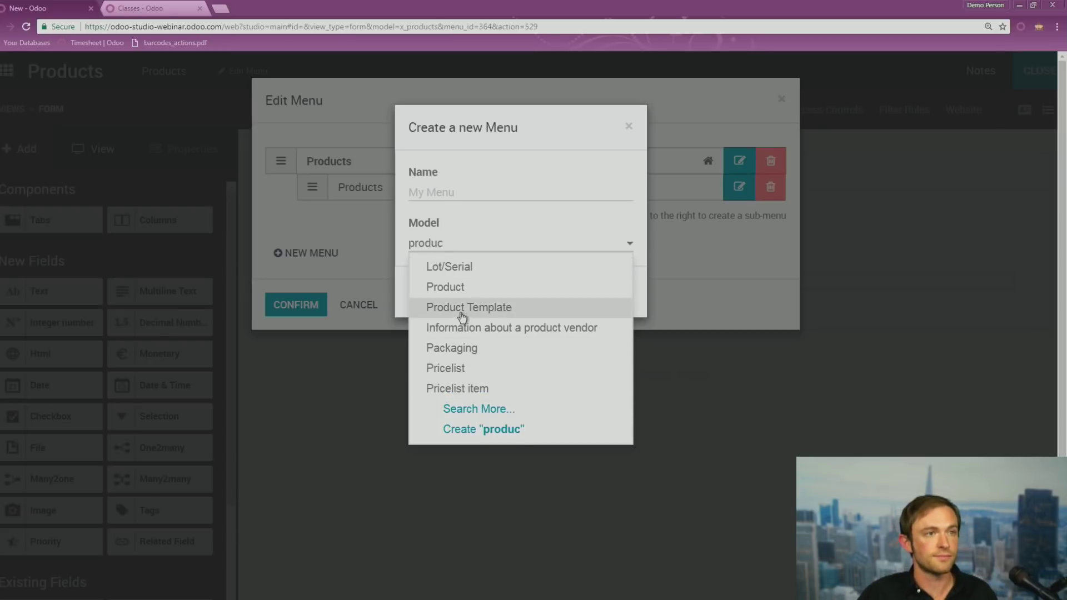
{"action": "left_click", "coordinate": [459, 294]}
{"action": "type", "text": "Products"}
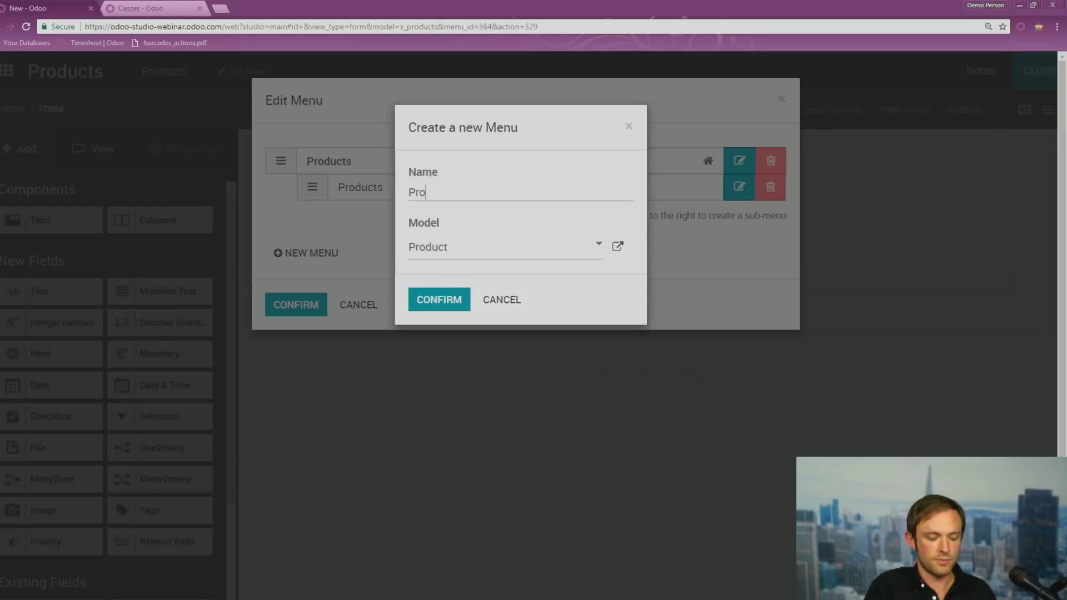
{"action": "left_click", "coordinate": [425, 302]}
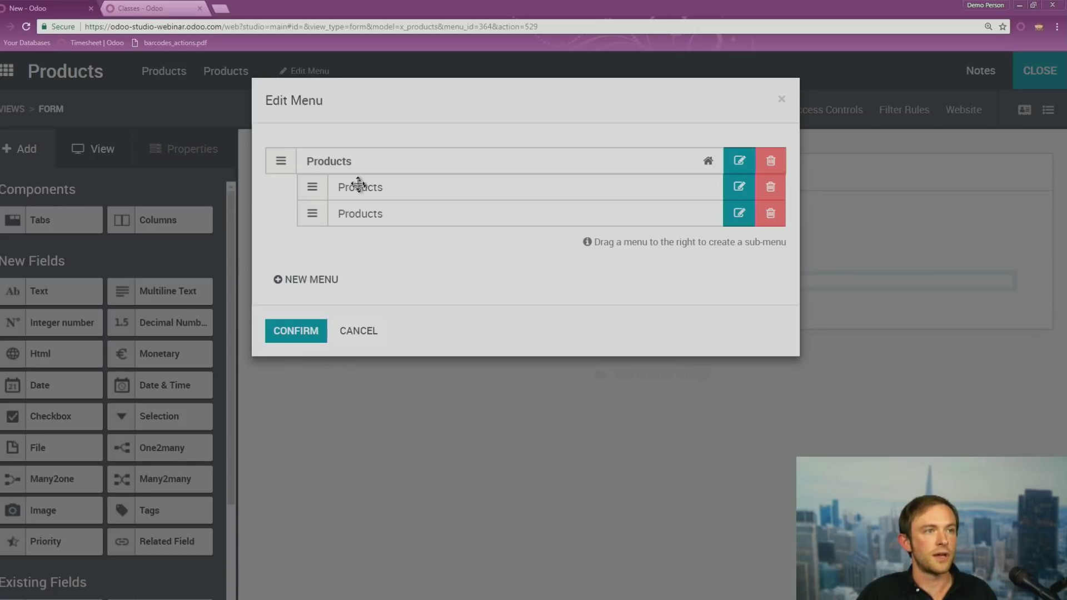
Delete the duplicate Products sub-menu, confirm the menu changes and close Studio
{"action": "left_click", "coordinate": [770, 213]}
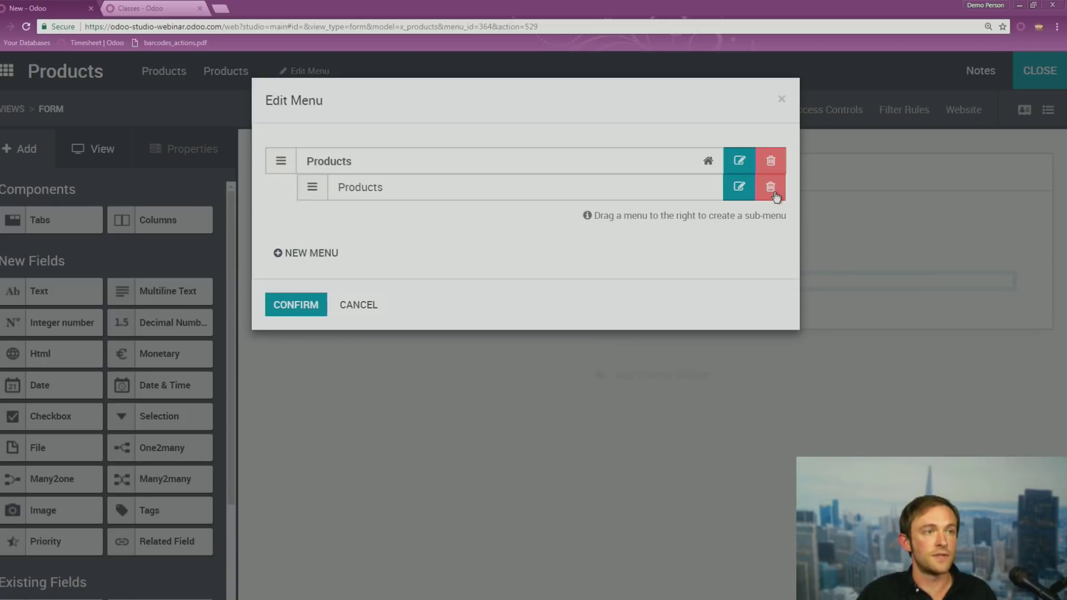
{"action": "left_click", "coordinate": [309, 309]}
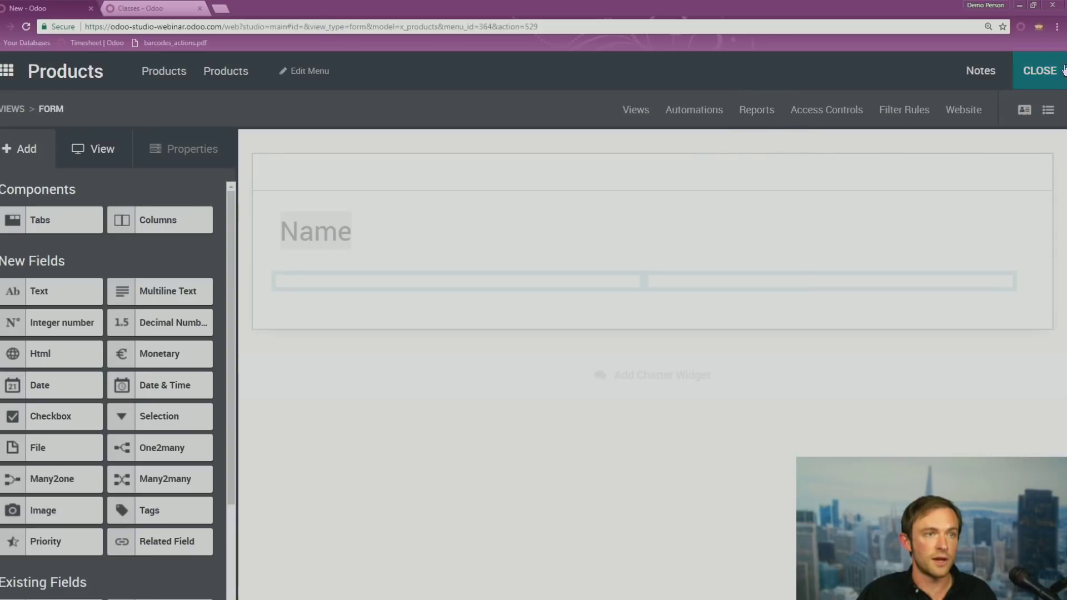
{"action": "left_click", "coordinate": [1034, 74]}
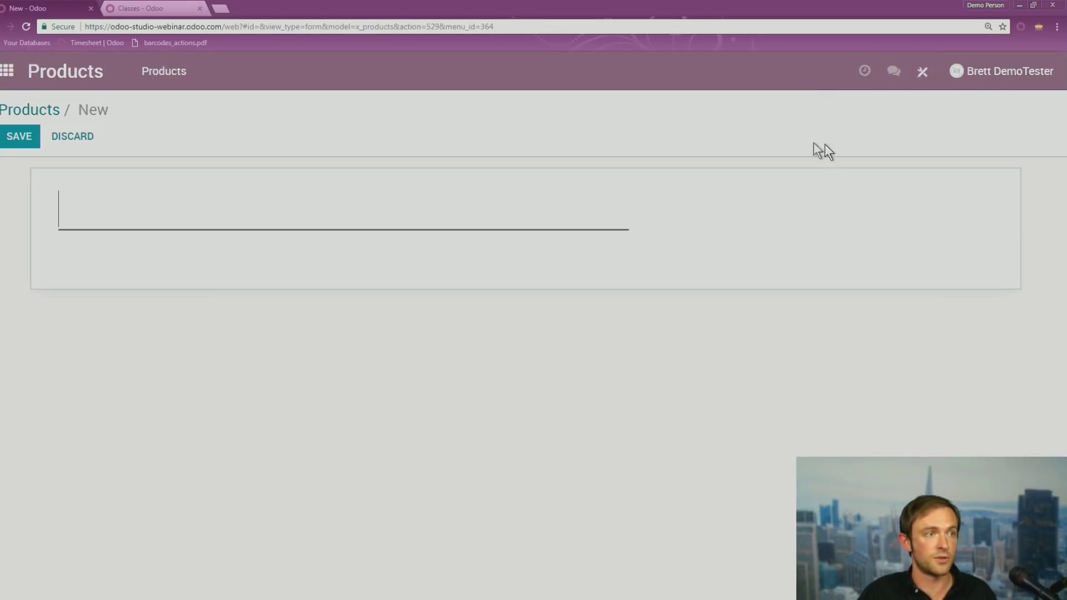
View Inventory > Master Data > Products, then reopen the Products app listing the Fender Stratocaster Guitar
{"action": "left_click", "coordinate": [8, 71]}
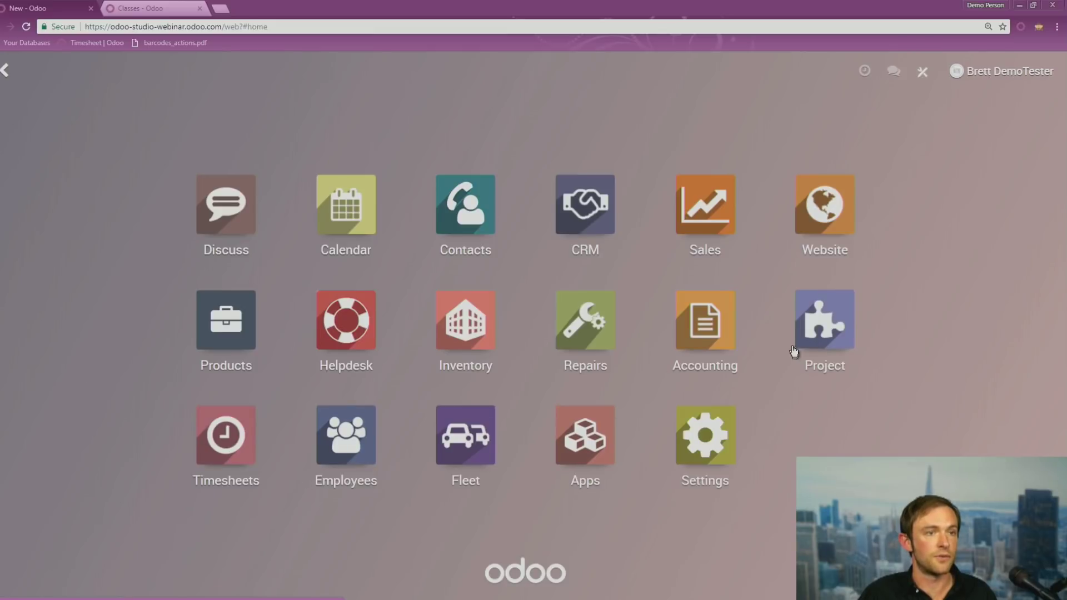
{"action": "left_click", "coordinate": [244, 327]}
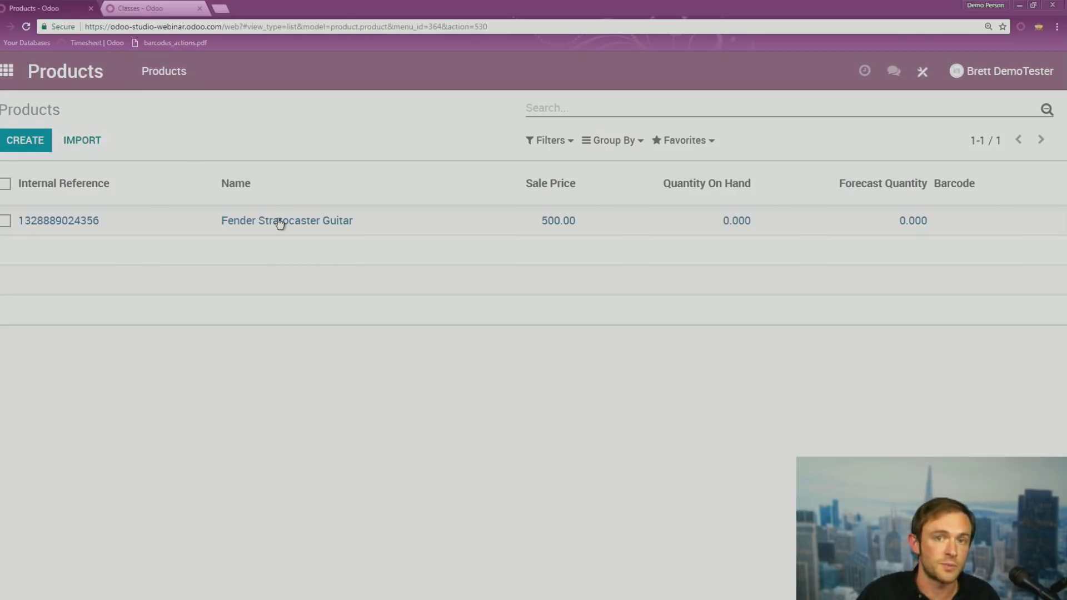
{"action": "left_click", "coordinate": [6, 71]}
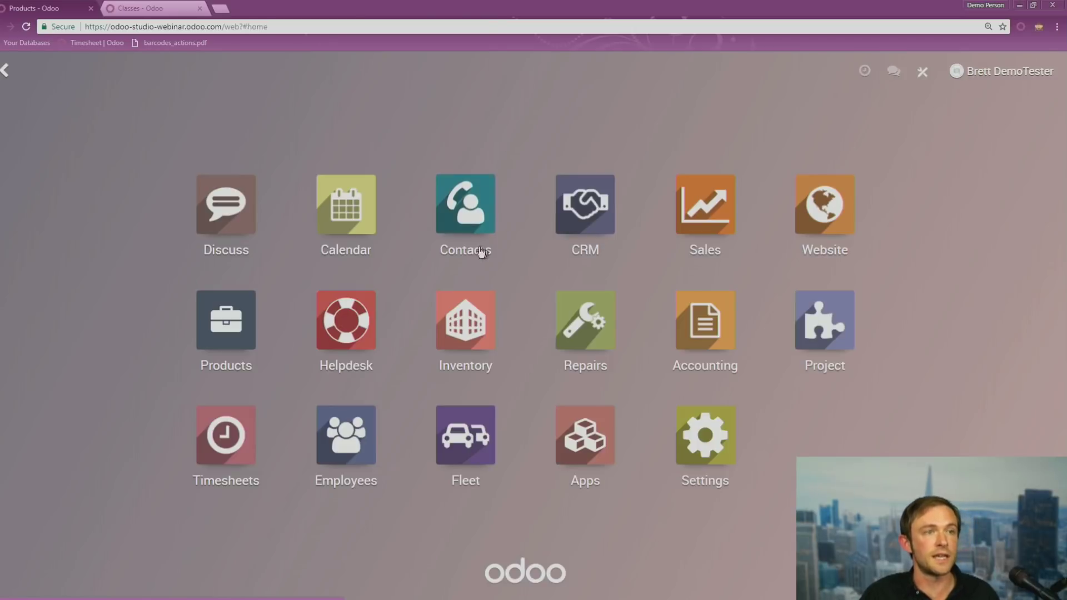
{"action": "left_click", "coordinate": [458, 299]}
{"action": "left_click", "coordinate": [316, 72]}
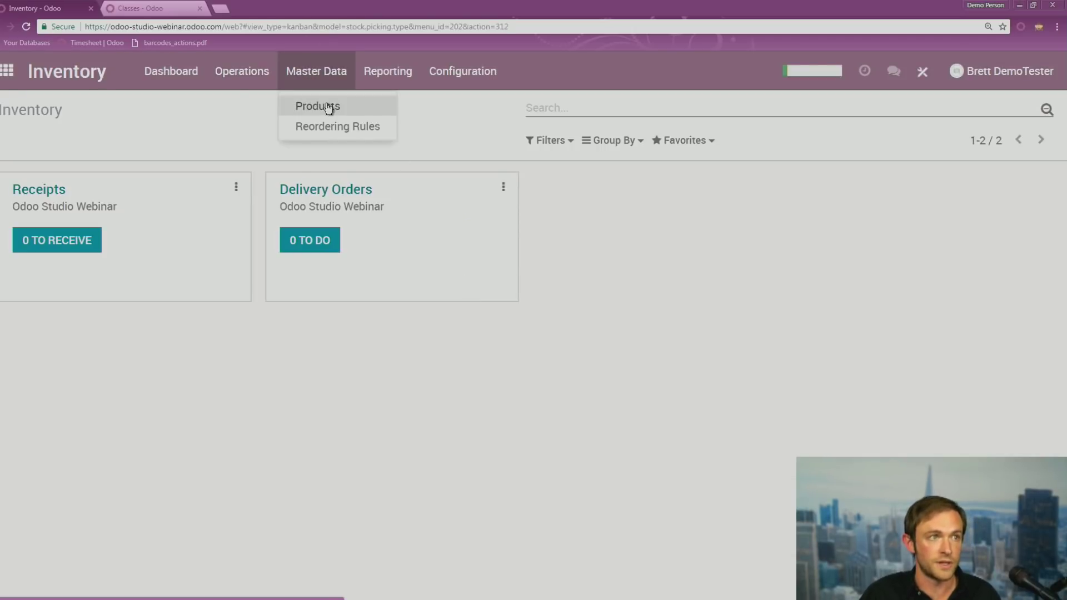
{"action": "left_click", "coordinate": [327, 107]}
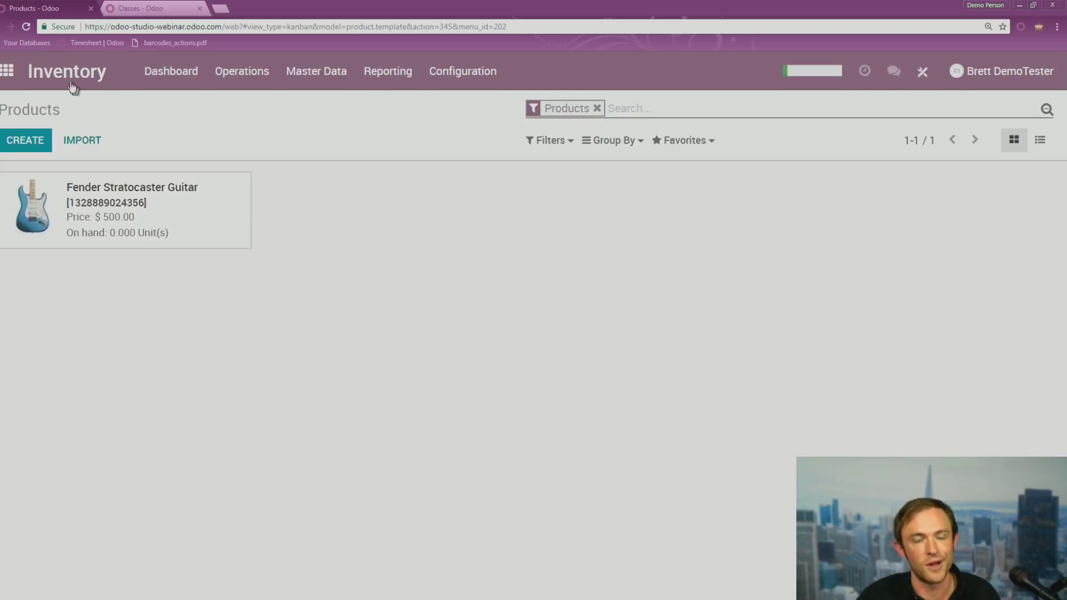
{"action": "left_click", "coordinate": [7, 71]}
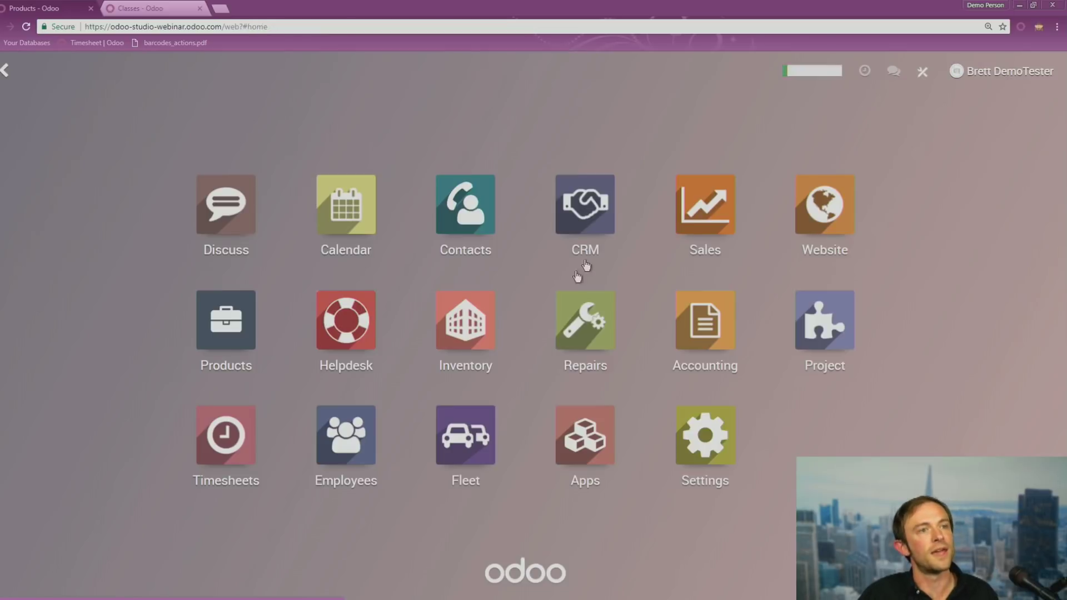
{"action": "left_click", "coordinate": [233, 326]}
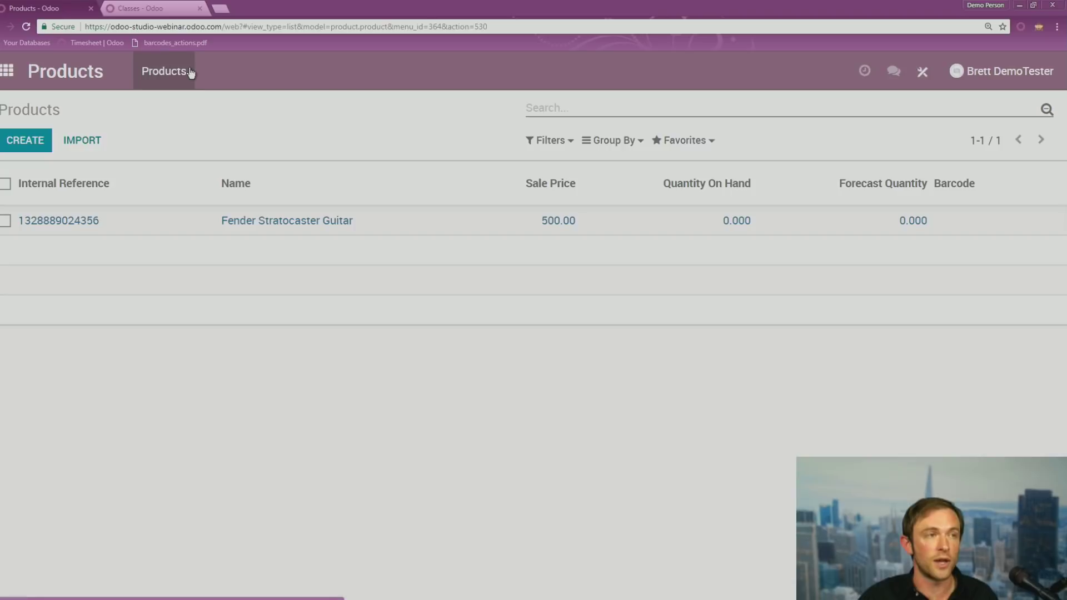
In Studio's menu editor, inspect the Products menu's properties, then close the editor
{"action": "left_click", "coordinate": [922, 73]}
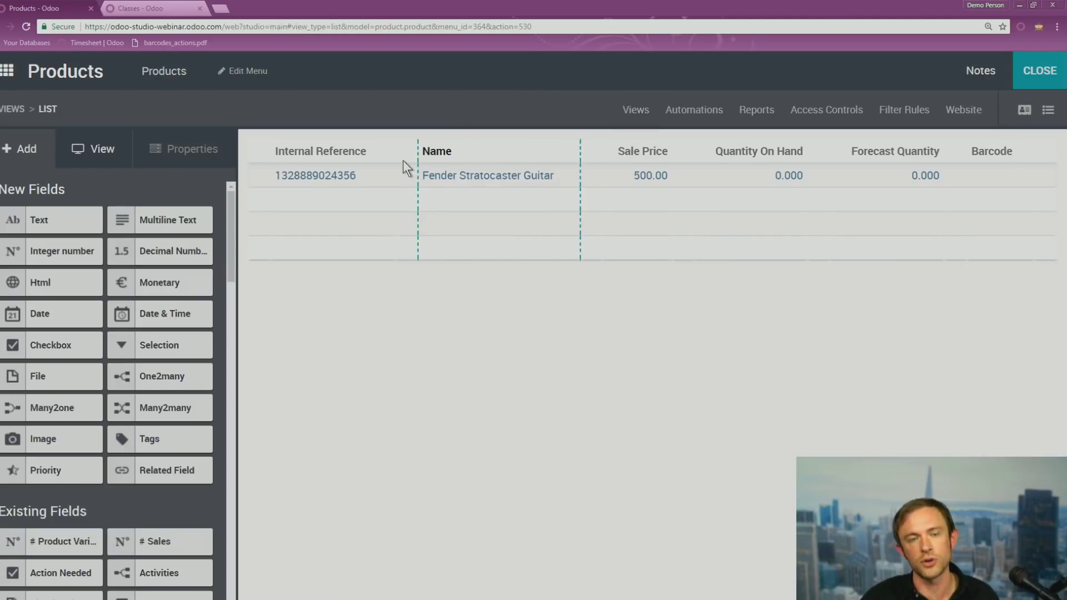
{"action": "left_click", "coordinate": [245, 71]}
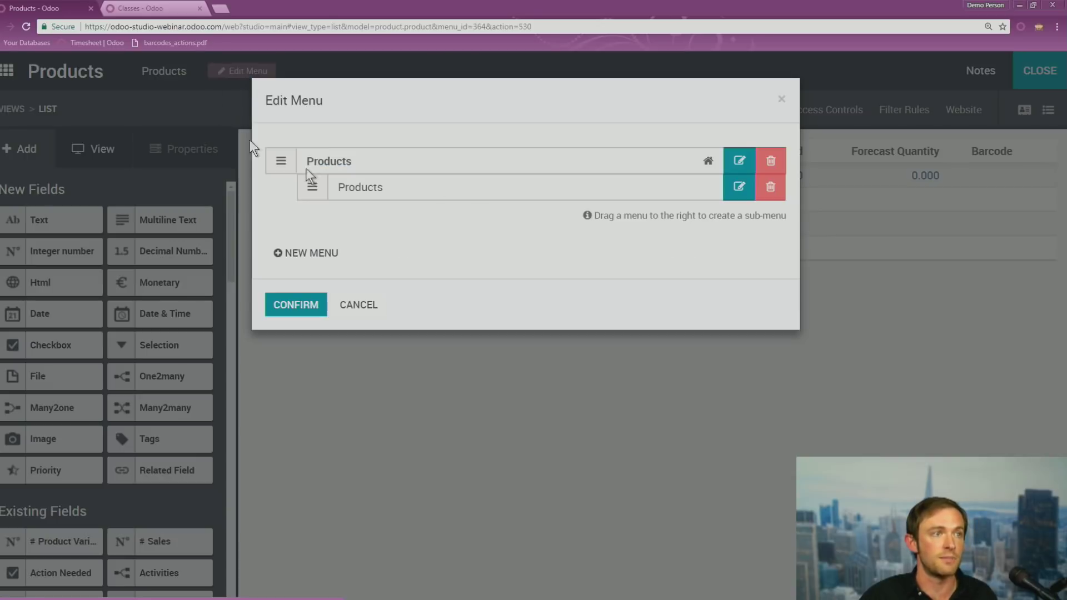
{"action": "left_click", "coordinate": [739, 162]}
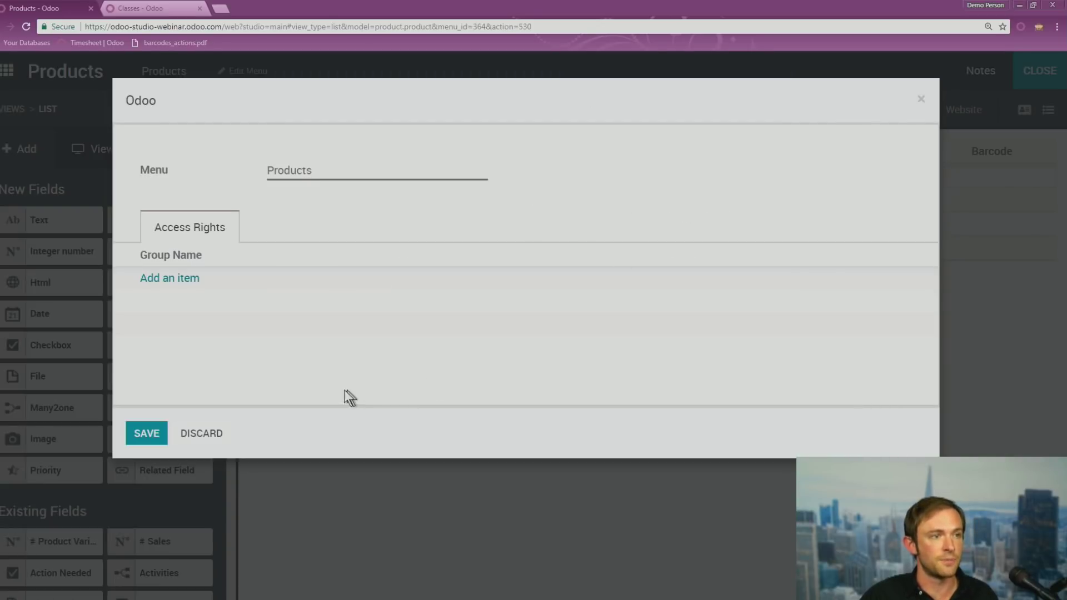
{"action": "left_click", "coordinate": [214, 434]}
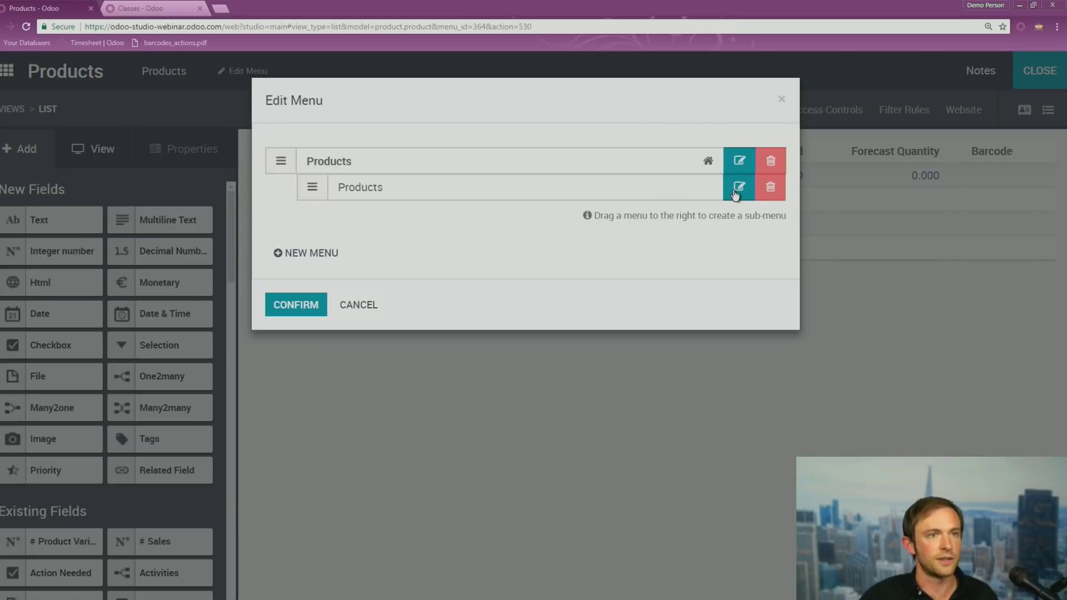
{"action": "left_click", "coordinate": [739, 187]}
{"action": "left_click", "coordinate": [214, 434]}
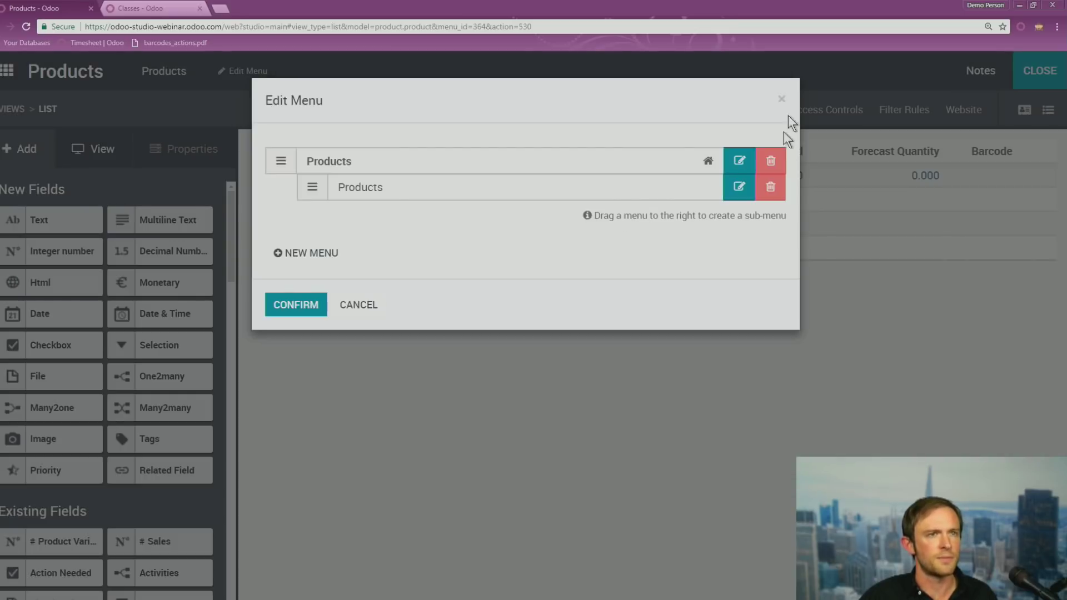
{"action": "left_click", "coordinate": [782, 100]}
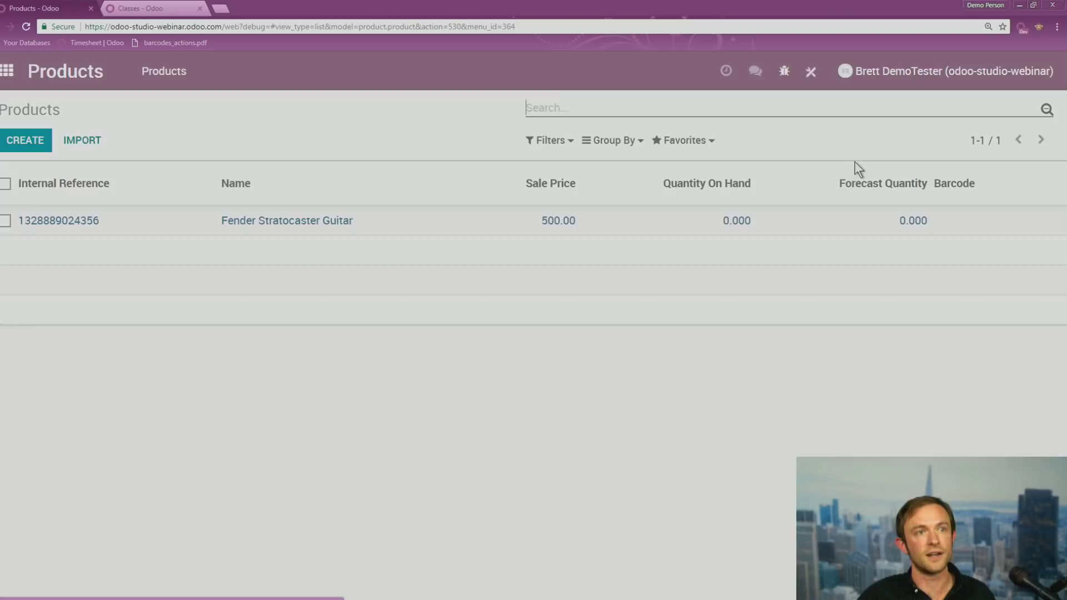
Reopen the Products menu's full properties and select 'briefcase' in the Web Icon File value
{"action": "left_click", "coordinate": [810, 74]}
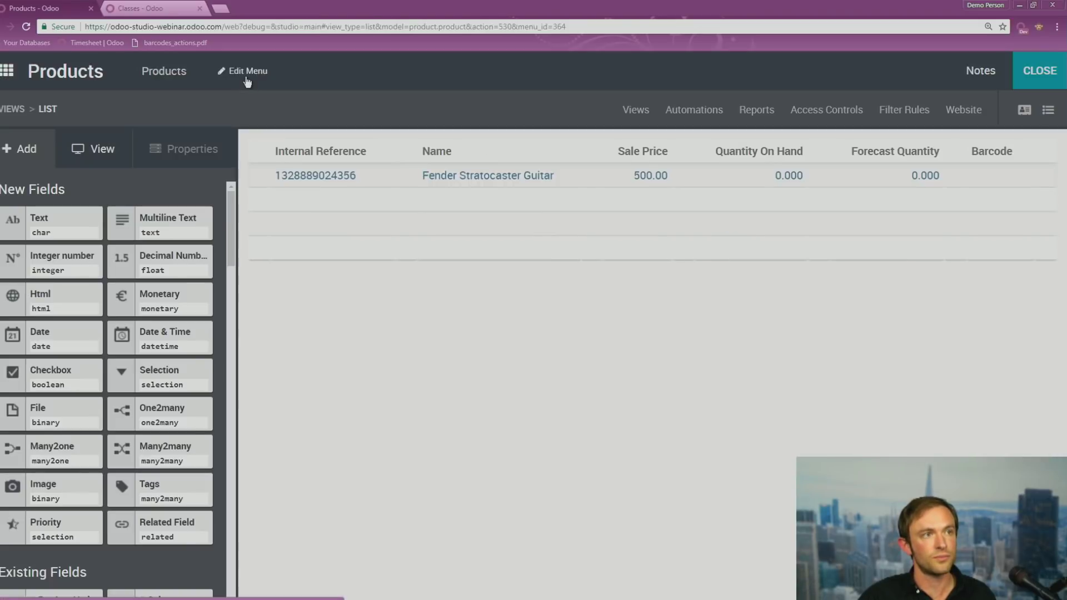
{"action": "left_click", "coordinate": [242, 73]}
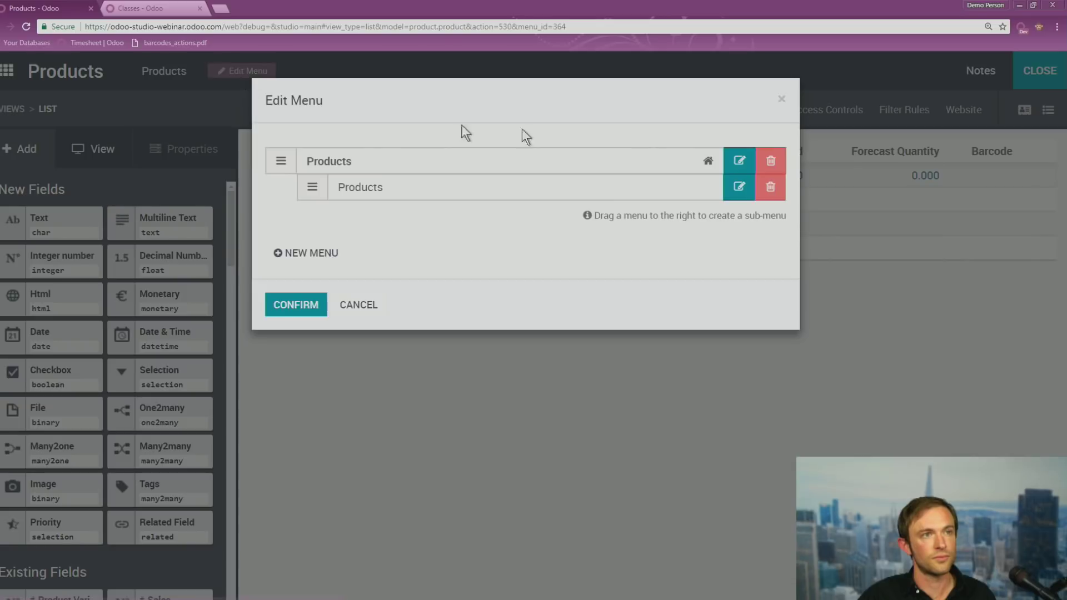
{"action": "left_click", "coordinate": [739, 162]}
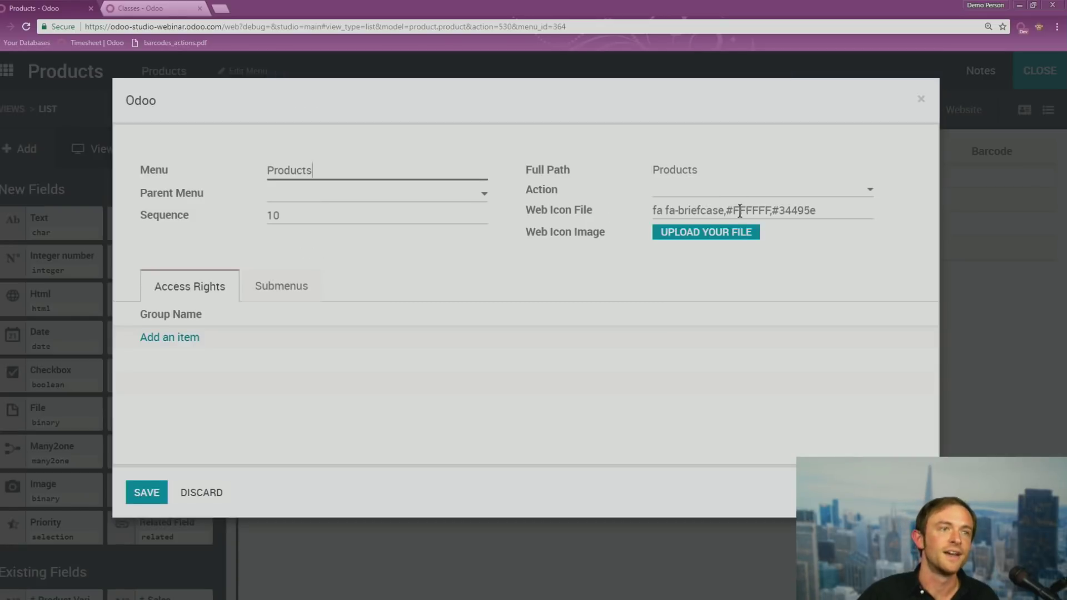
{"action": "left_click_drag", "start_coordinate": [724, 210], "coordinate": [678, 214]}
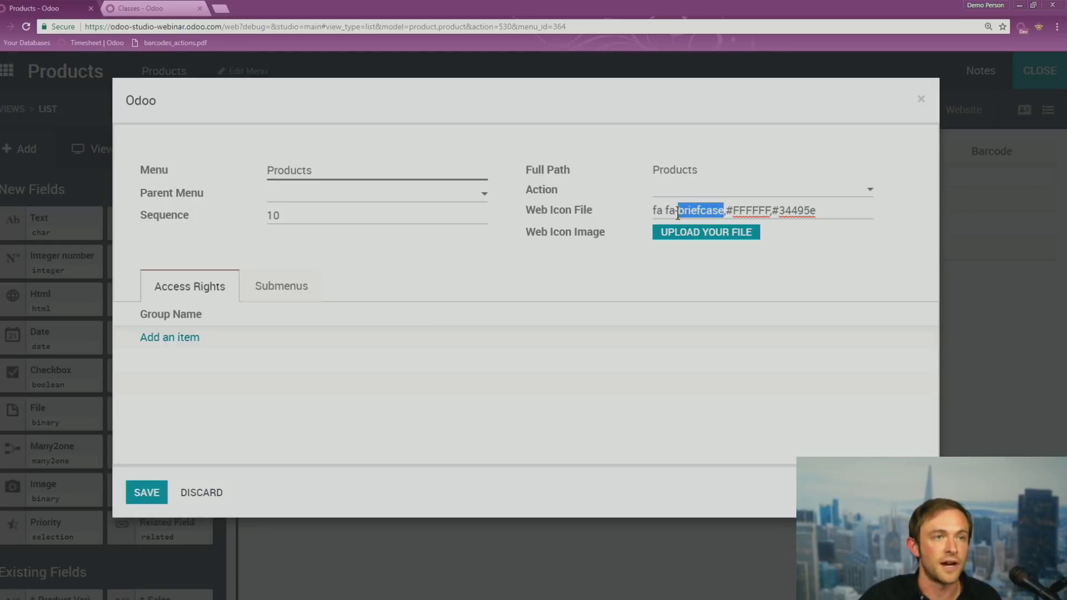
{"action": "left_click", "coordinate": [222, 8]}
Search Google for 'fa-icon' and find shopping icons on the Font Awesome icons page
{"action": "type", "text": "fa-icon"}
{"action": "key", "text": "Return"}
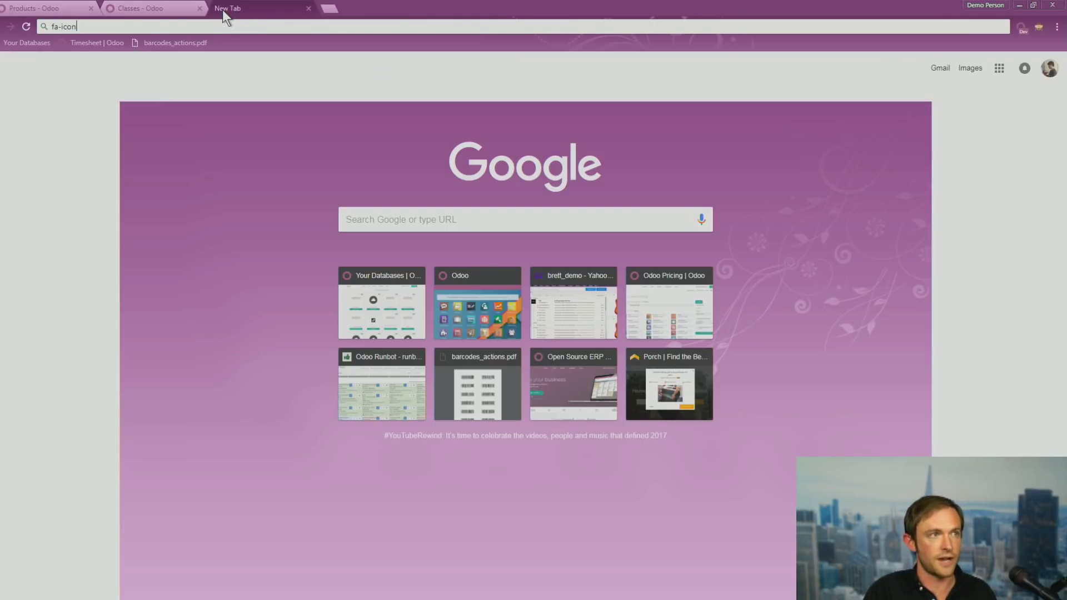
{"action": "left_click", "coordinate": [141, 161]}
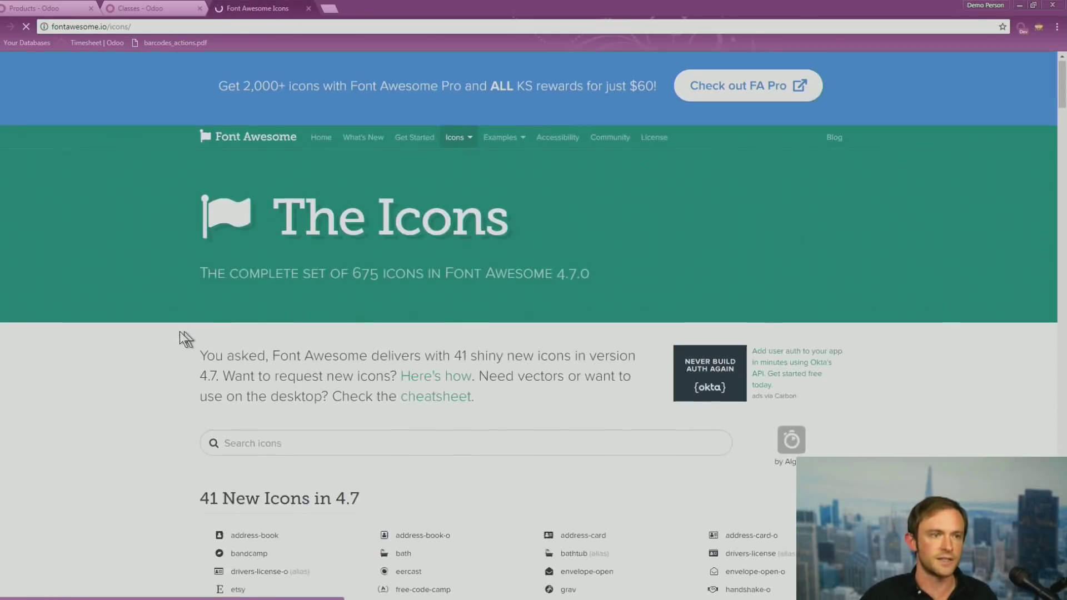
{"action": "scroll", "coordinate": [184, 334], "scroll_direction": "down", "scroll_amount": 9}
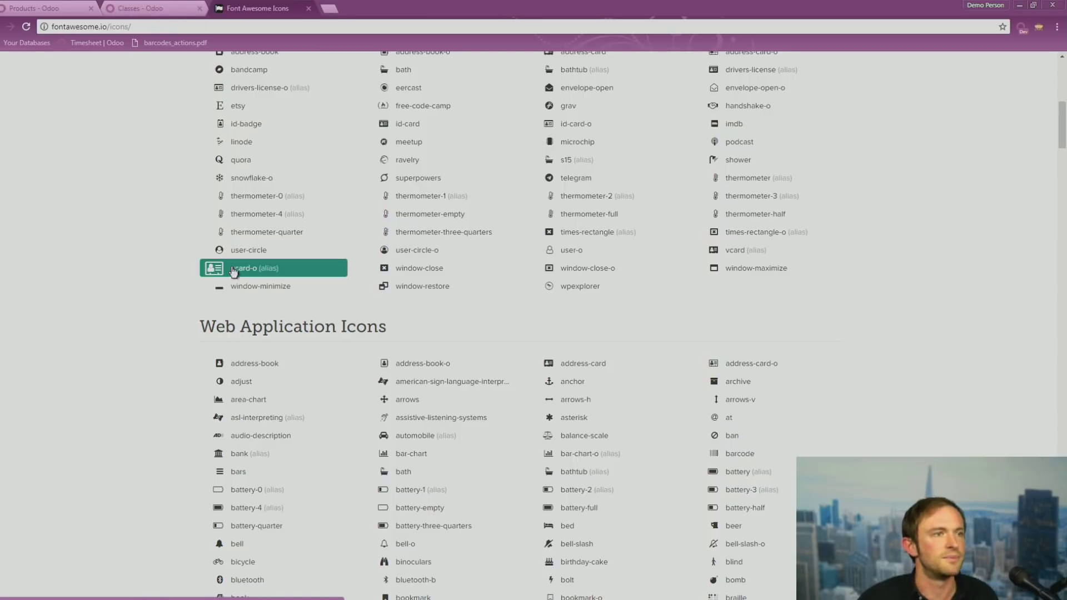
{"action": "key", "text": "ctrl+f"}
{"action": "type", "text": "shop"}
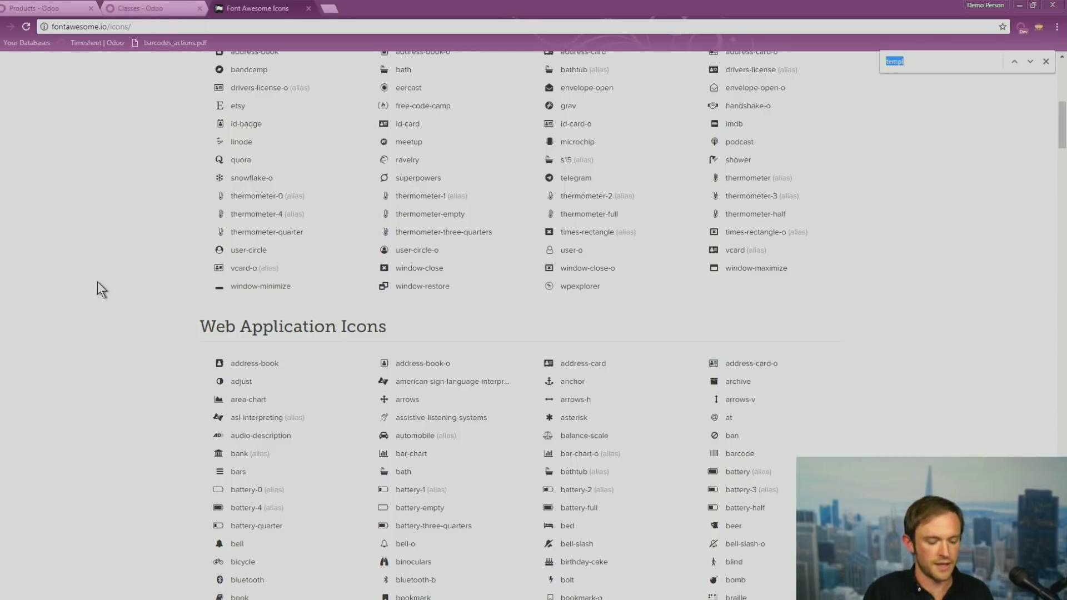
{"action": "type", "text": "p"}
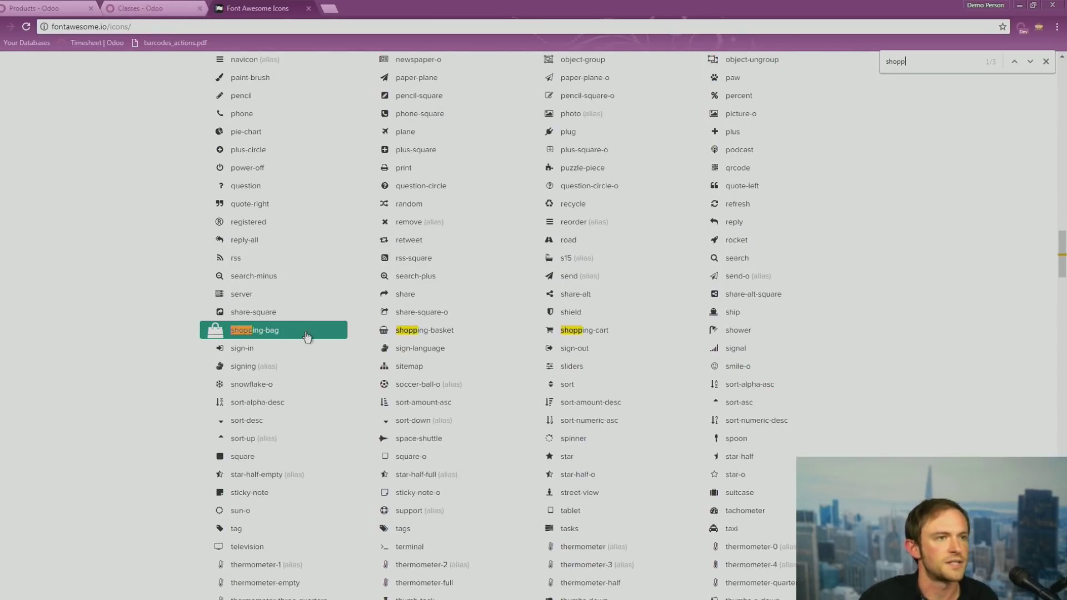
Set the Products menu's web icon to shopping-bag, save, confirm and leave Studio
{"action": "left_click", "coordinate": [129, 7]}
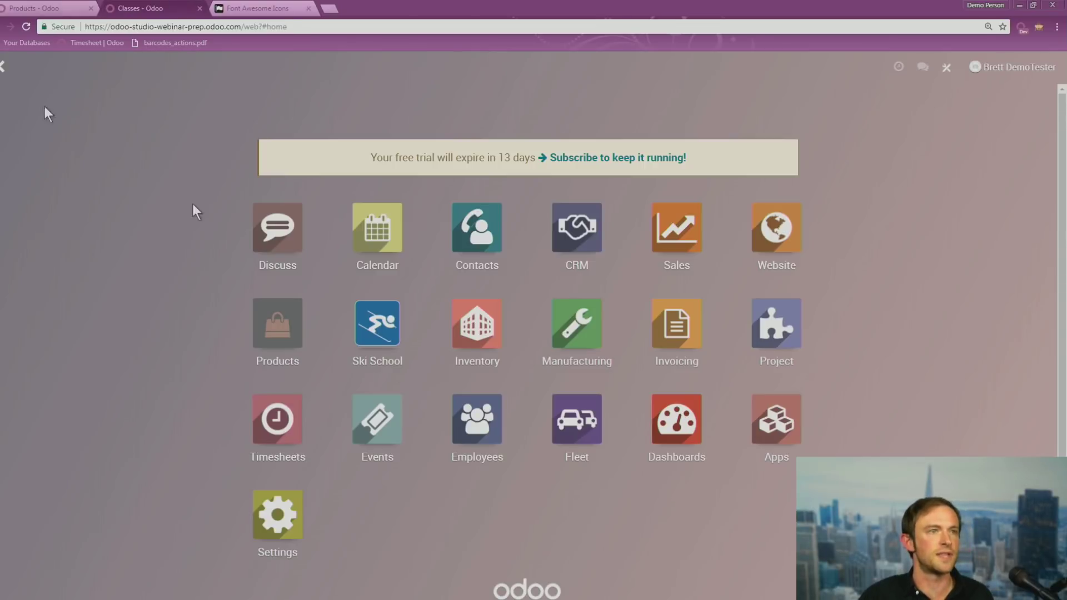
{"action": "left_click", "coordinate": [45, 8]}
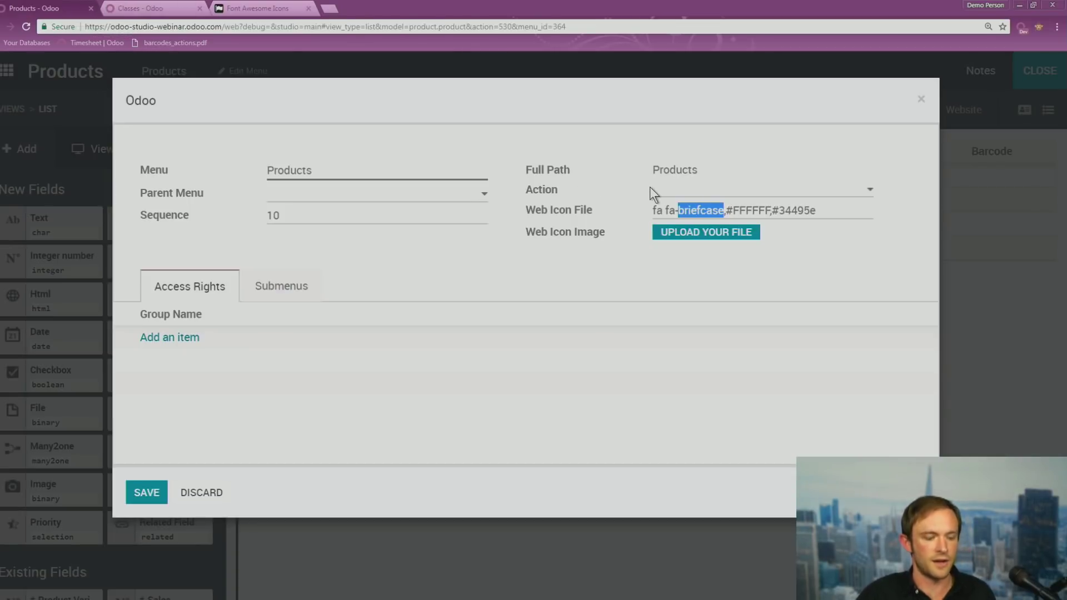
{"action": "type", "text": "shopping-b"}
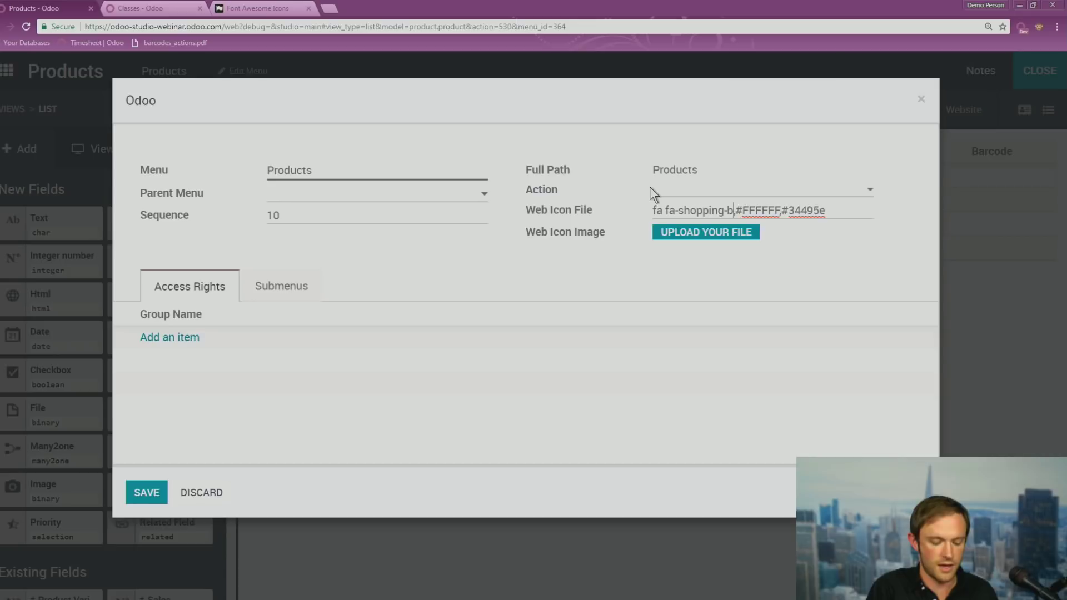
{"action": "type", "text": "ag"}
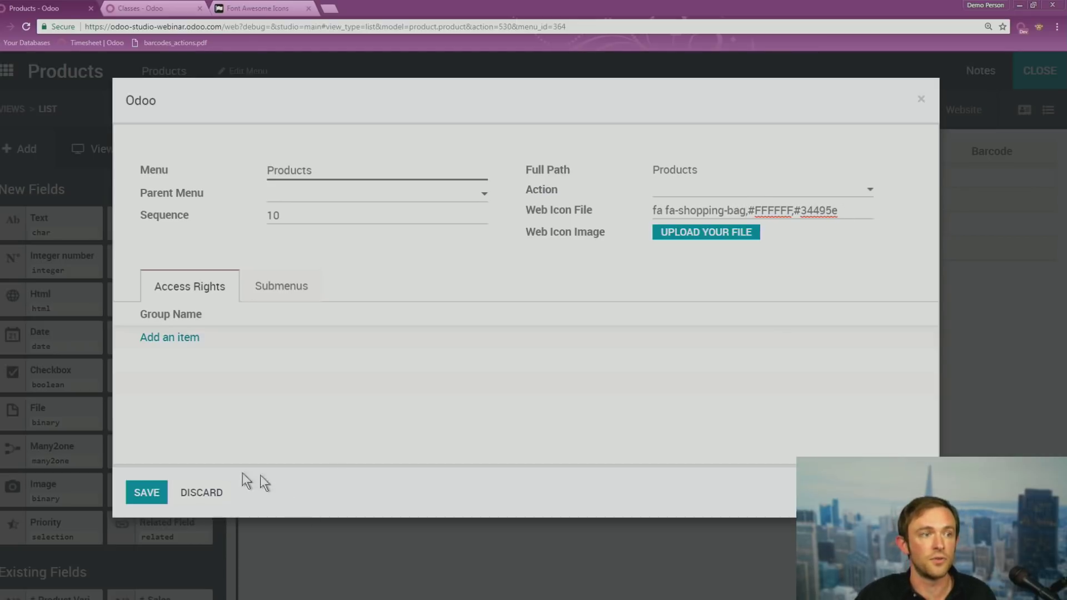
{"action": "left_click", "coordinate": [148, 494]}
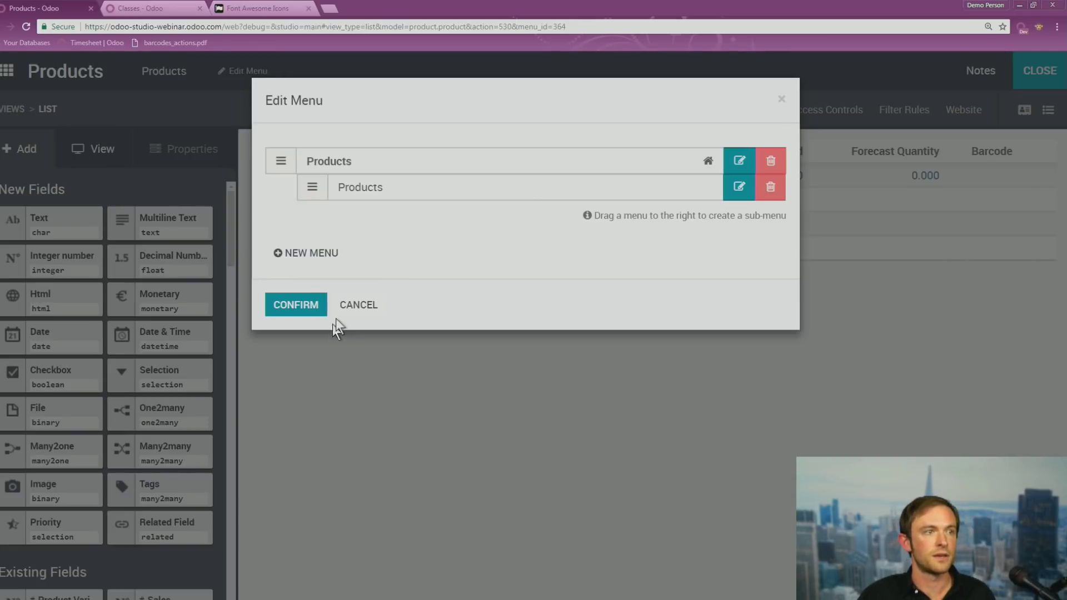
{"action": "left_click", "coordinate": [314, 305]}
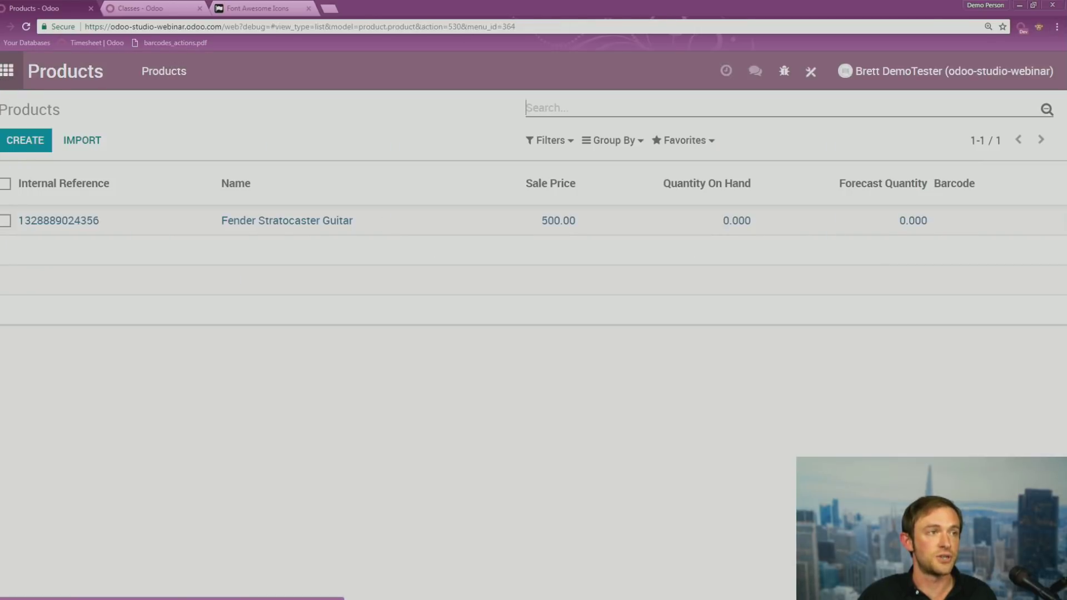
{"action": "left_click", "coordinate": [3, 74]}
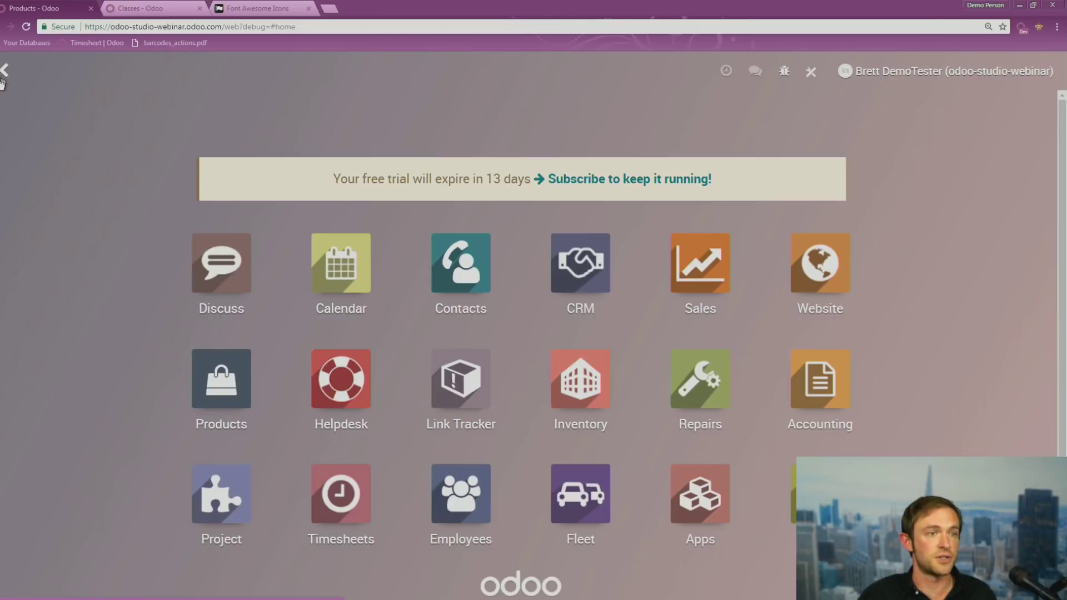
Open the Products app, then switch back to the presentation slides
{"action": "left_click", "coordinate": [227, 406]}
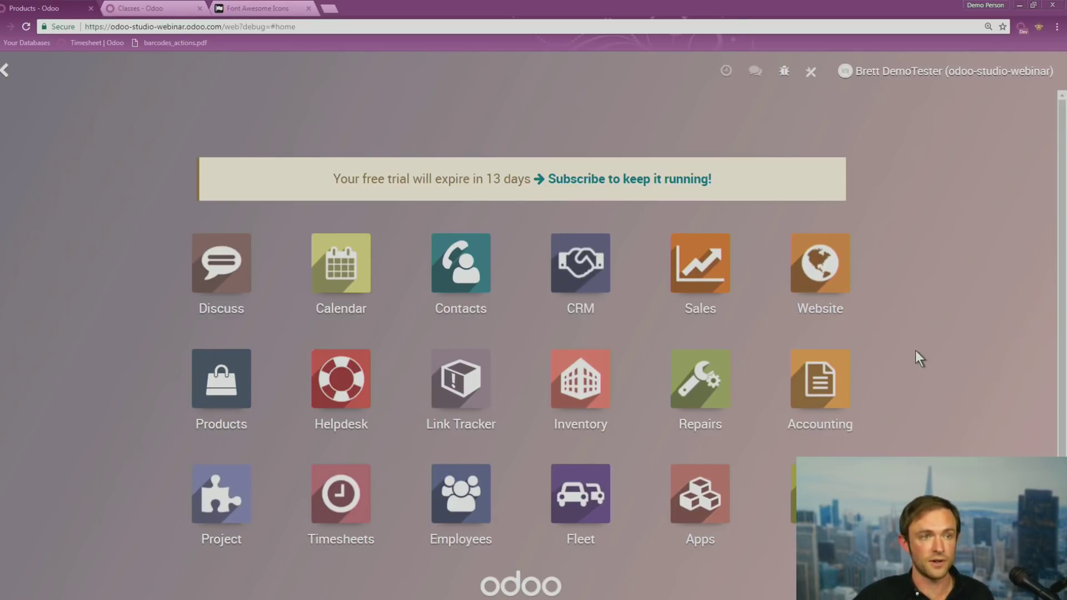
{"action": "key", "text": "alt+Tab"}
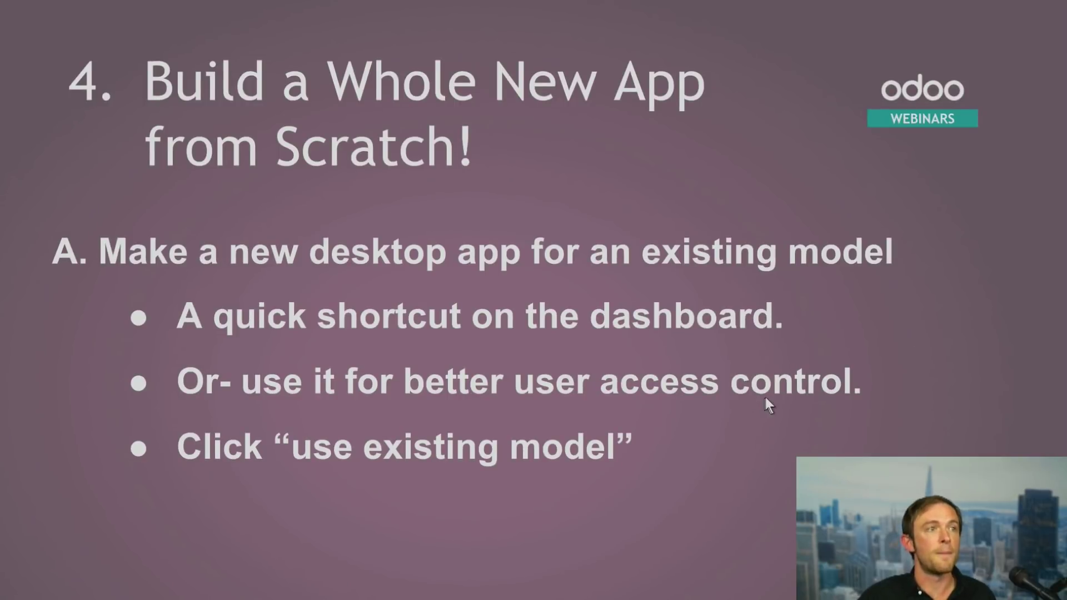
Reveal the slide's points on a new model, many use cases and the Ski School example, then exit
{"action": "left_click", "coordinate": [766, 396]}
{"action": "left_click", "coordinate": [815, 370]}
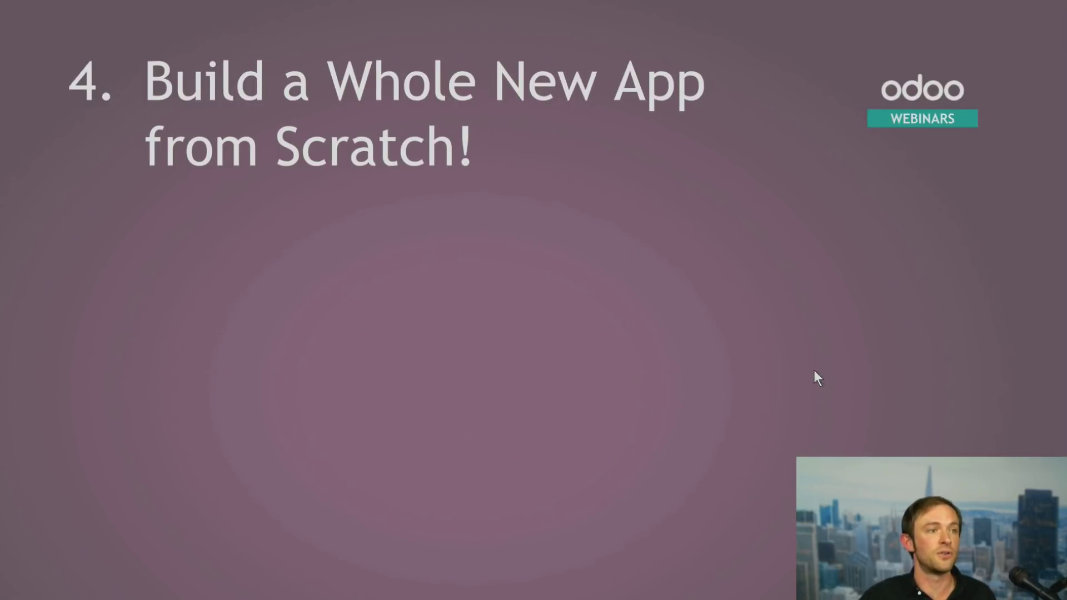
{"action": "left_click", "coordinate": [712, 335]}
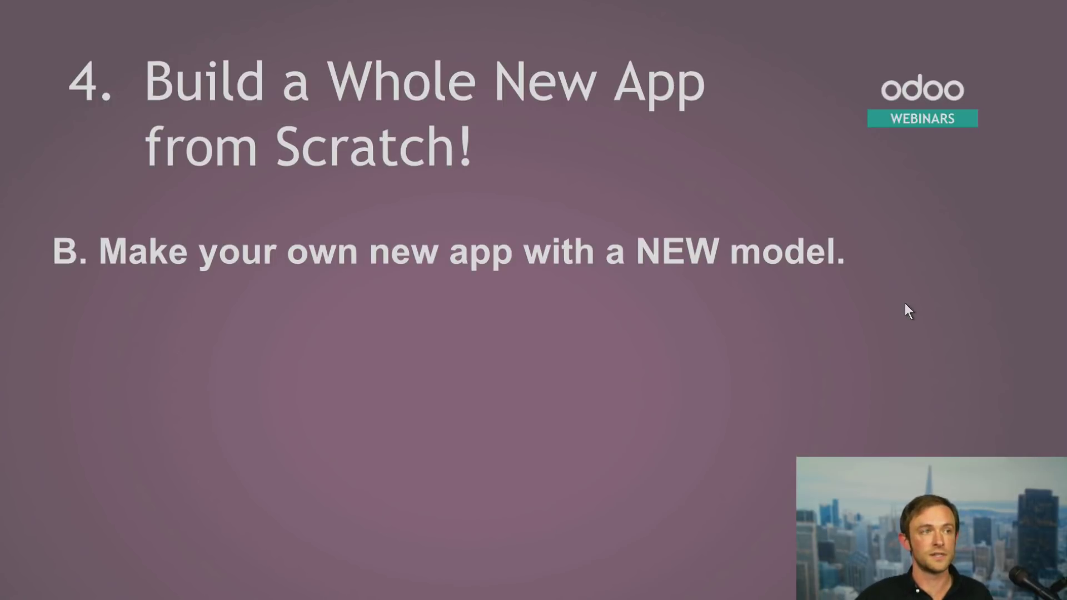
{"action": "left_click", "coordinate": [905, 304]}
{"action": "left_click", "coordinate": [905, 303]}
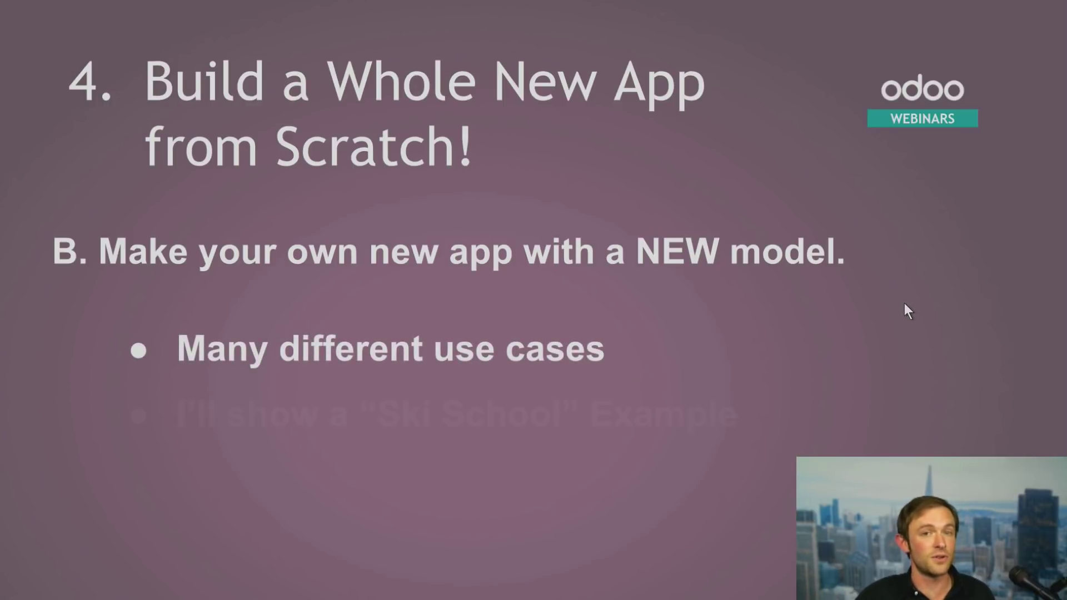
{"action": "left_click", "coordinate": [895, 343]}
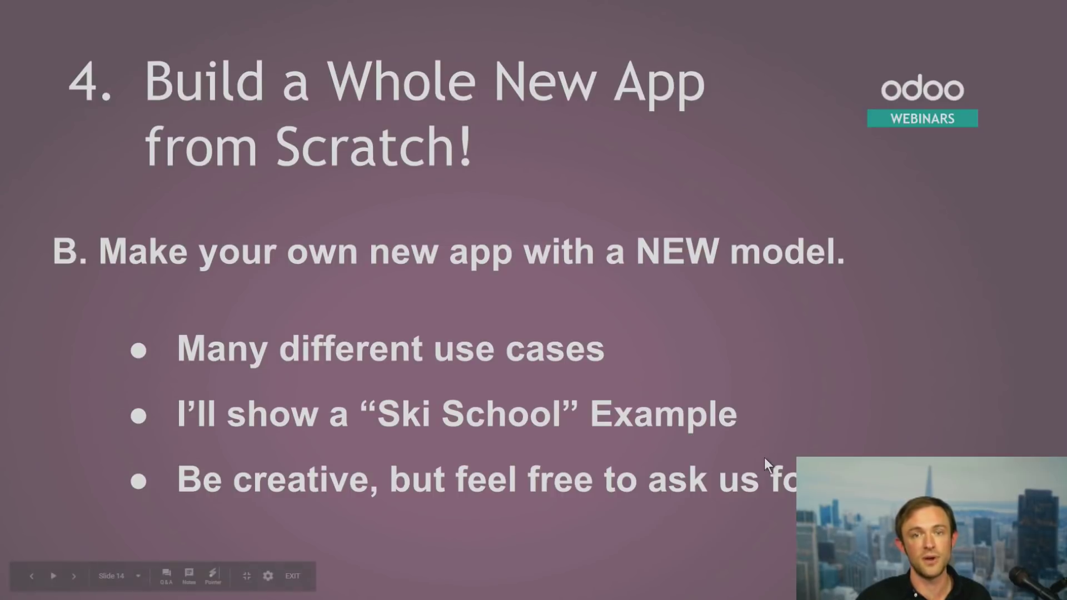
{"action": "key", "text": "alt+Tab"}
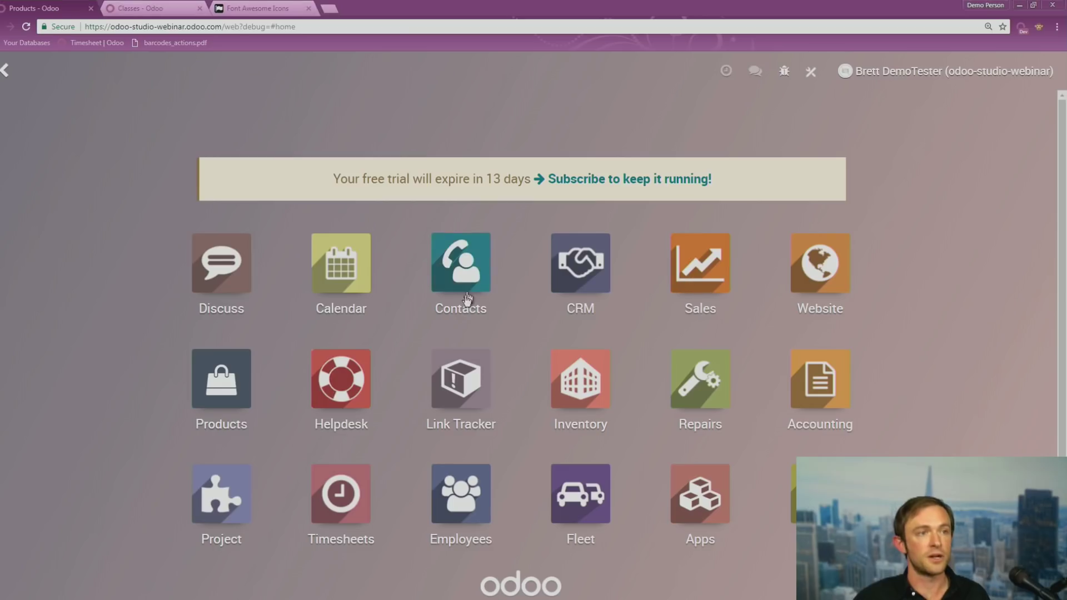
Create a 'SKi School' app with an uploaded Olympics skiing icon and first object 'class'
{"action": "left_click", "coordinate": [810, 75]}
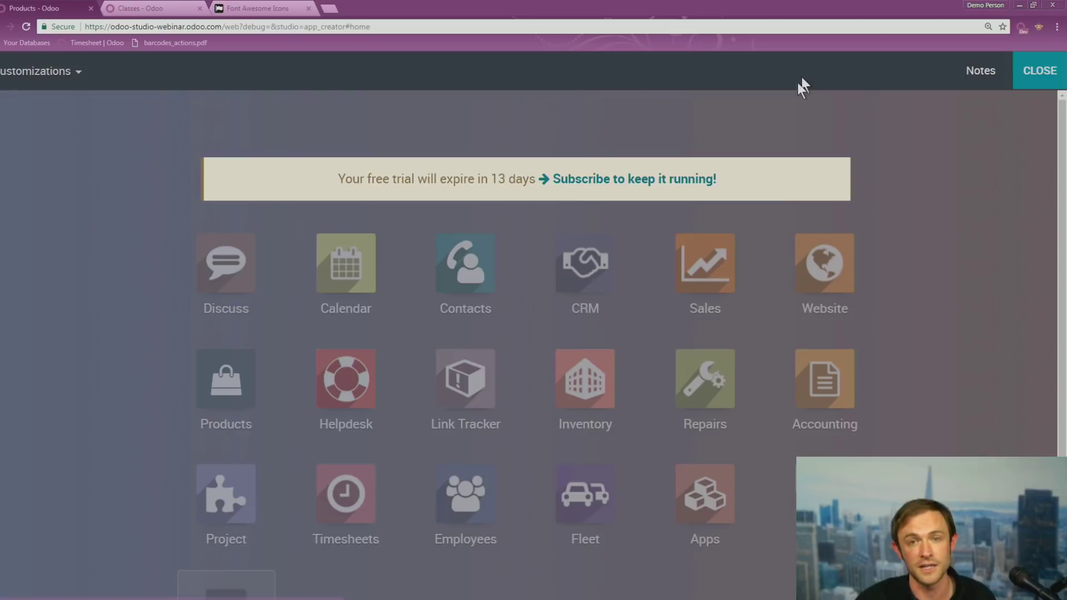
{"action": "scroll", "coordinate": [352, 453], "scroll_direction": "down", "scroll_amount": 2}
{"action": "left_click", "coordinate": [227, 498]}
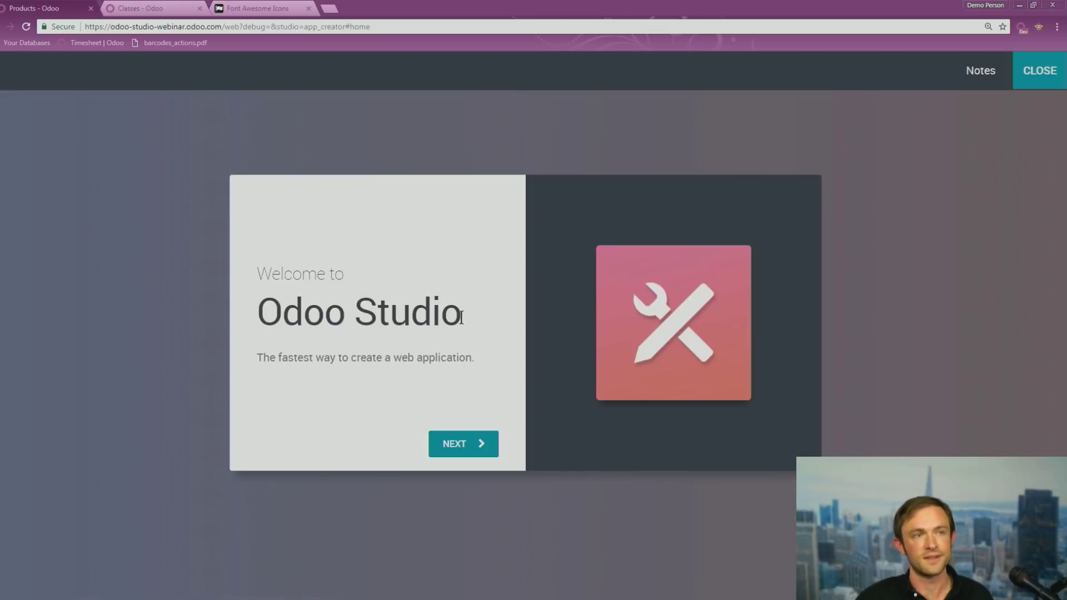
{"action": "left_click", "coordinate": [483, 453]}
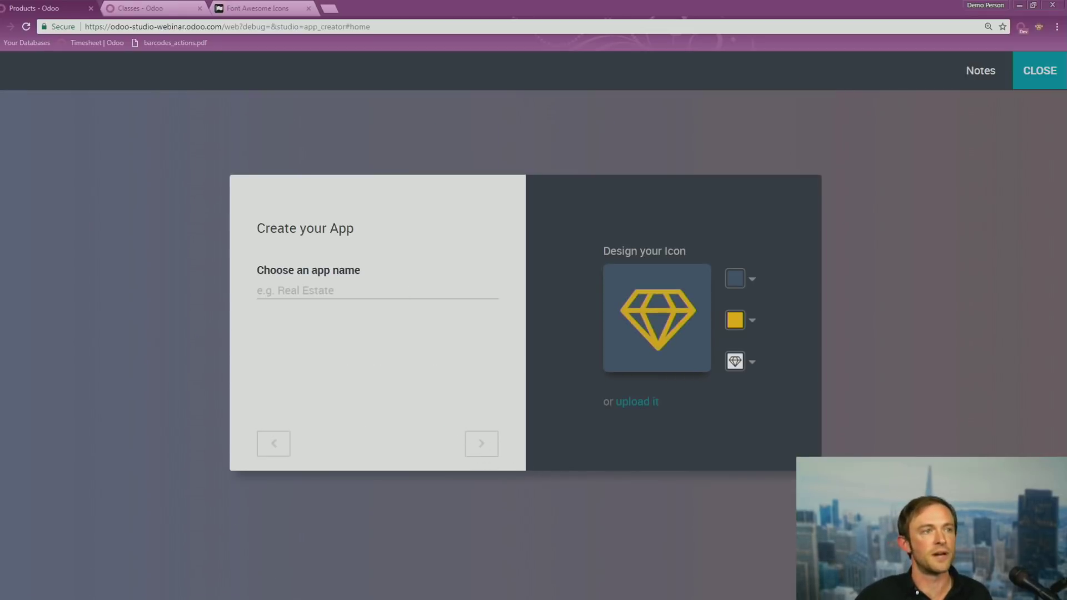
{"action": "type", "text": "SKi School"}
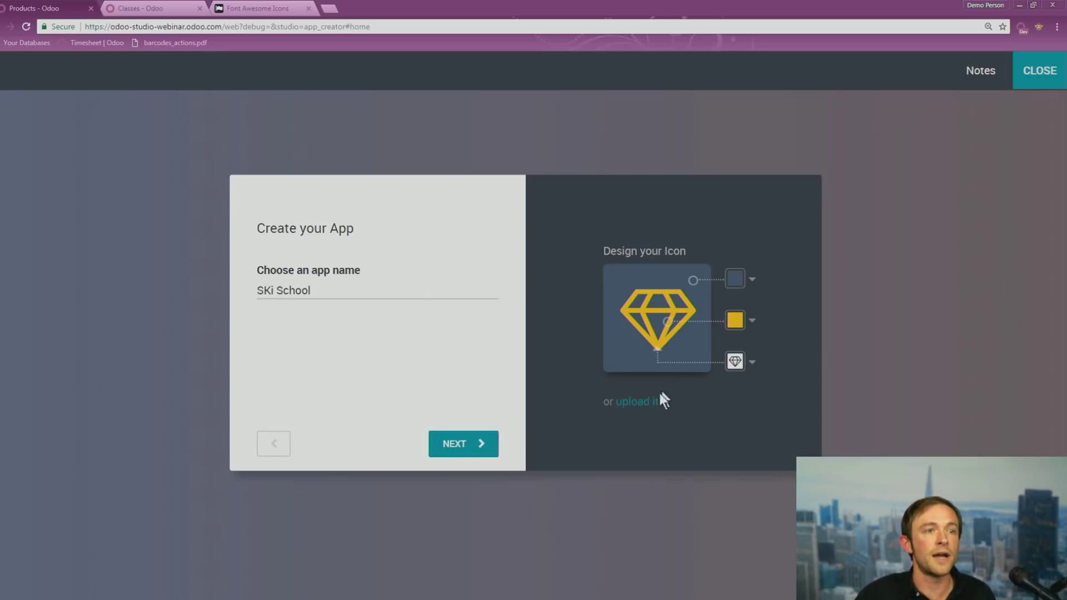
{"action": "left_click", "coordinate": [648, 401]}
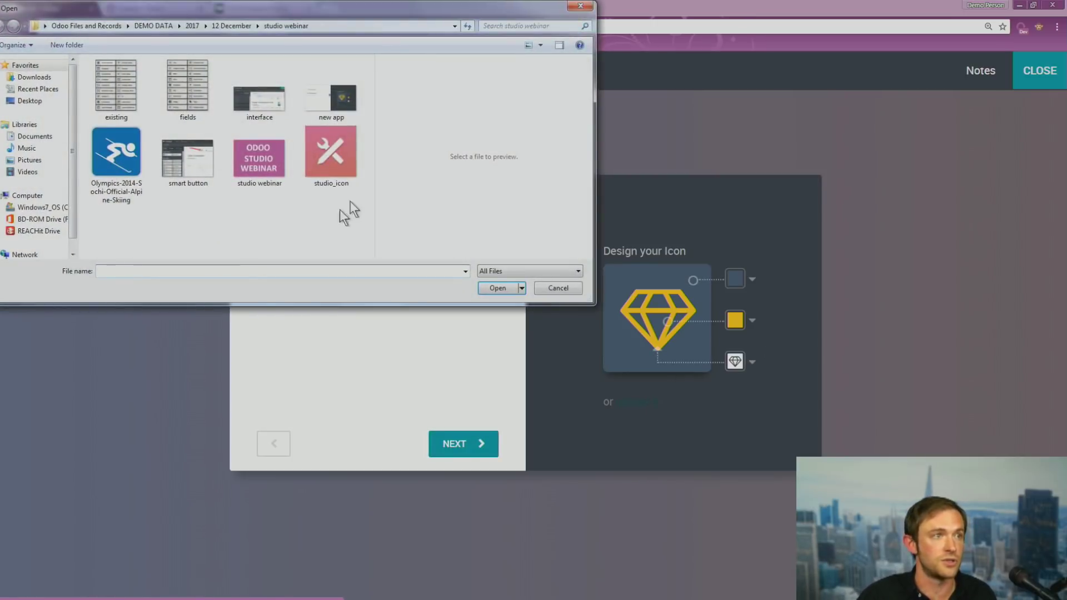
{"action": "double_click", "coordinate": [116, 151]}
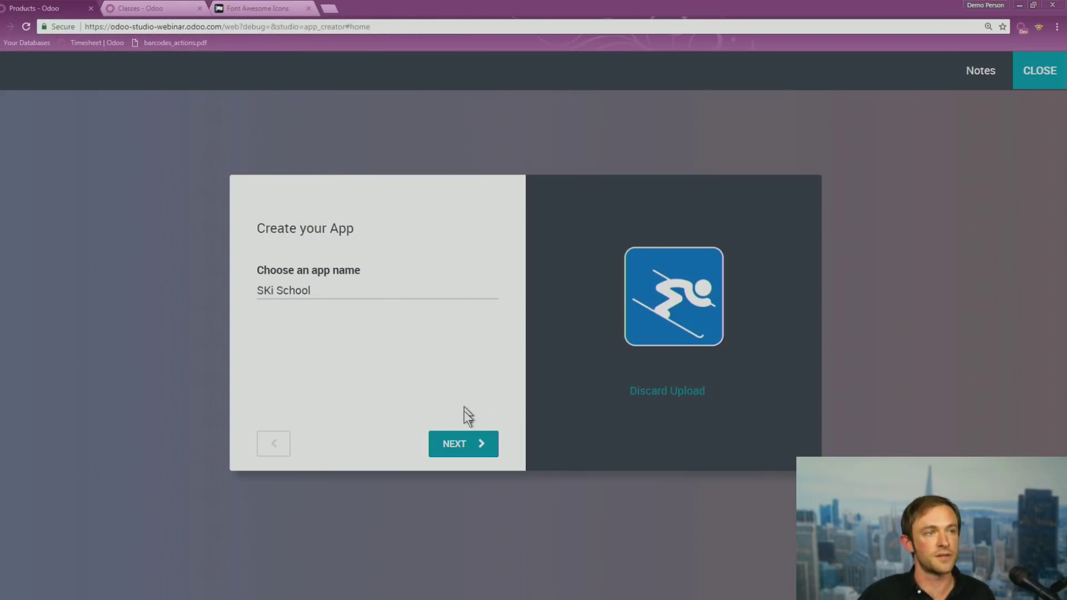
{"action": "left_click", "coordinate": [458, 444]}
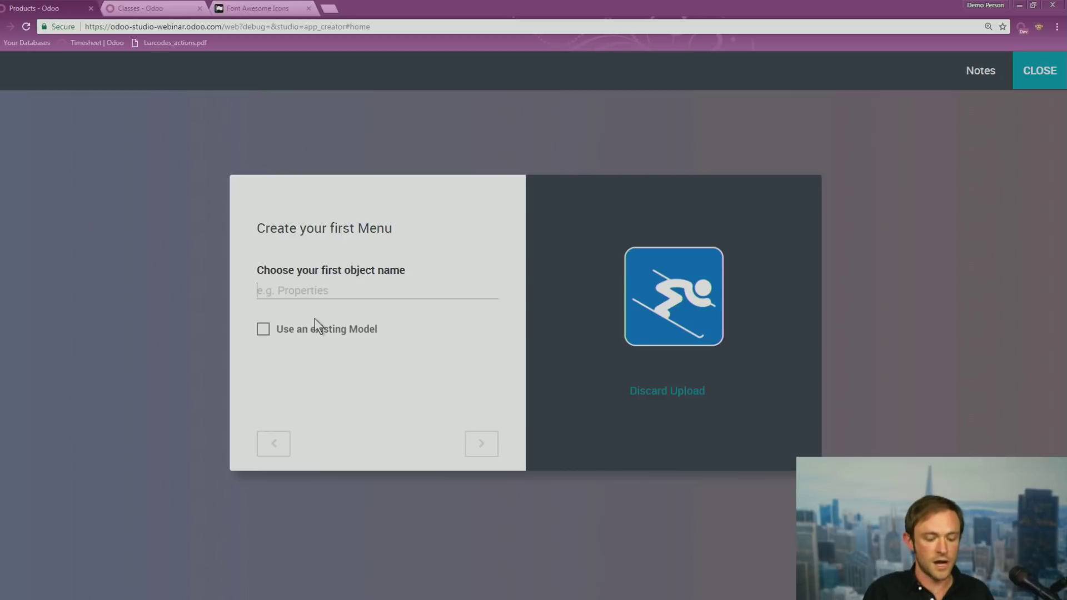
{"action": "type", "text": "class"}
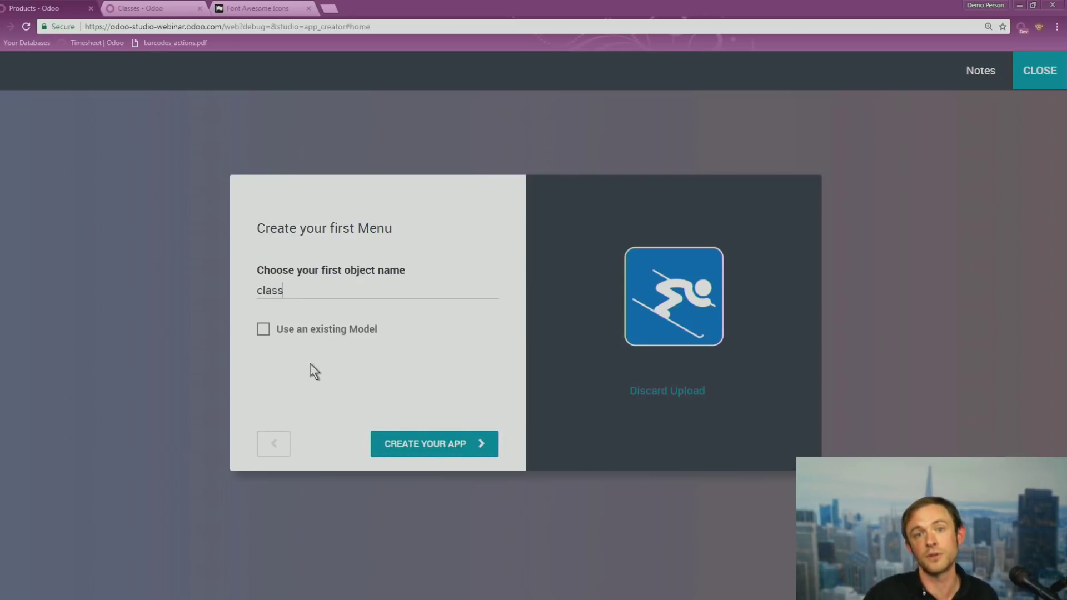
{"action": "left_click", "coordinate": [468, 453]}
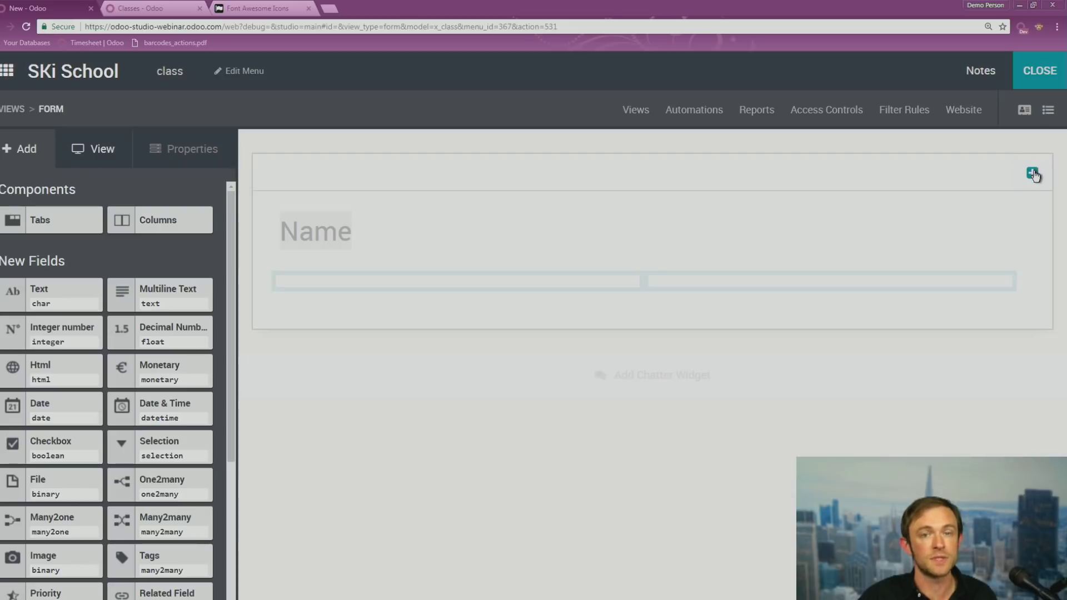
Cancel a smart button attempt, drop a Tabs section below the class fields, and exit Studio
{"action": "left_click", "coordinate": [1032, 174]}
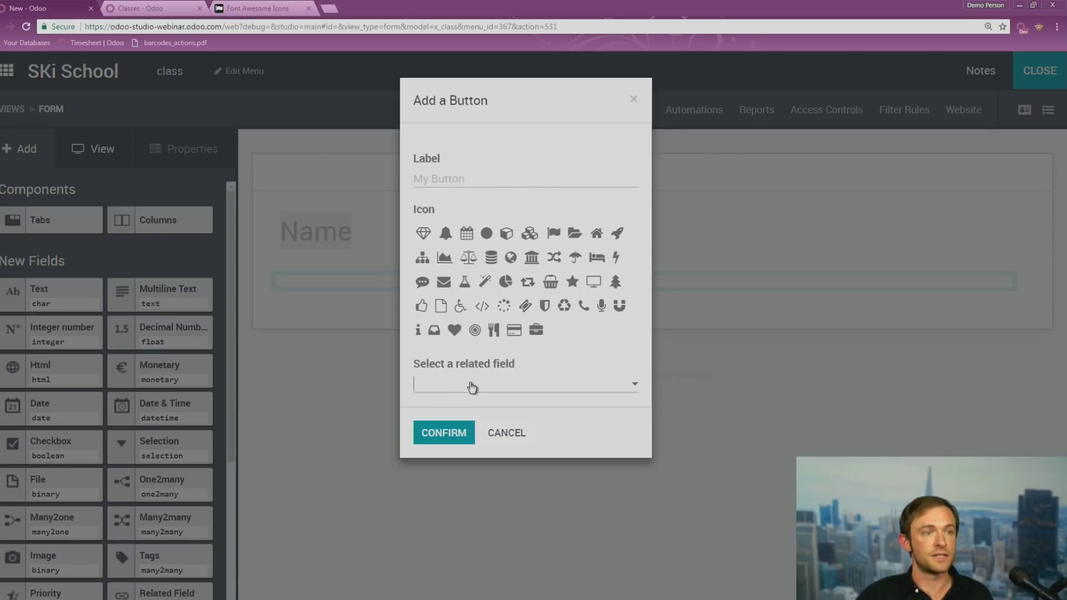
{"action": "left_click", "coordinate": [472, 387]}
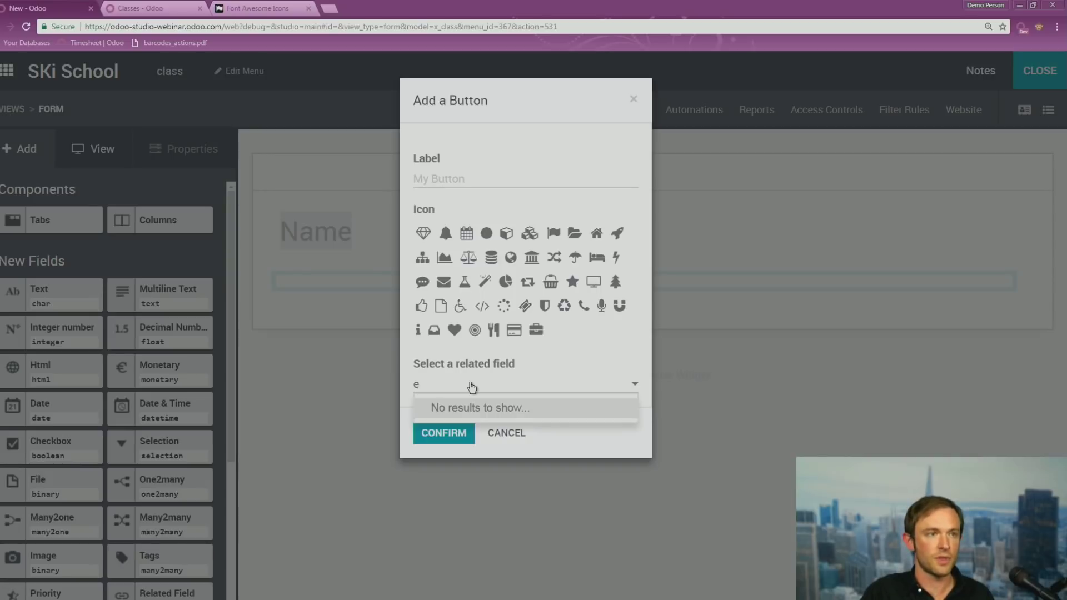
{"action": "left_click", "coordinate": [506, 435]}
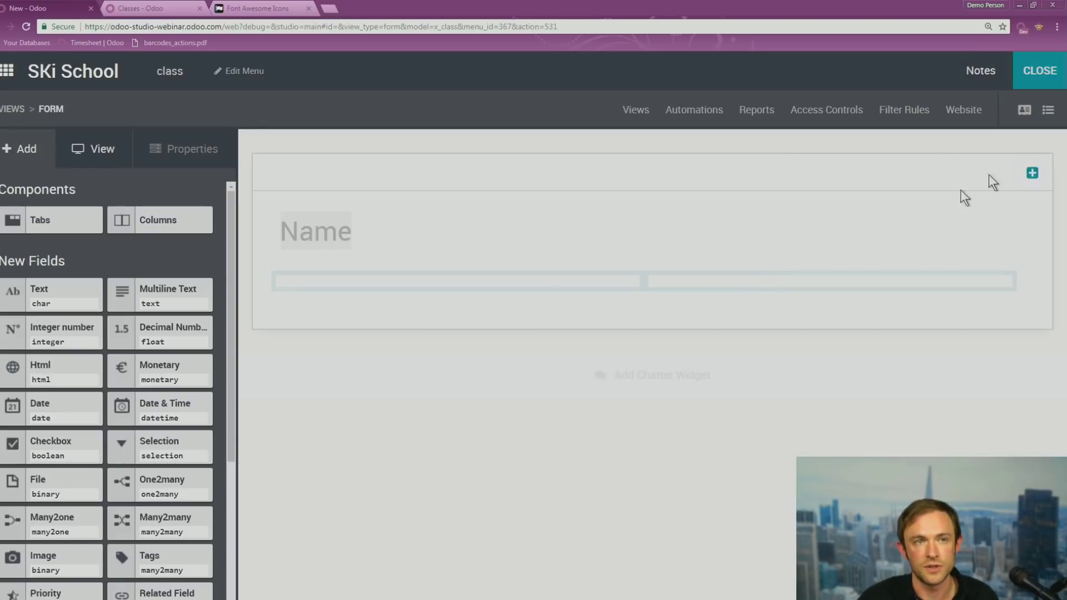
{"action": "left_click_drag", "start_coordinate": [40, 220], "coordinate": [338, 293]}
{"action": "left_click_drag", "start_coordinate": [19, 219], "coordinate": [428, 337]}
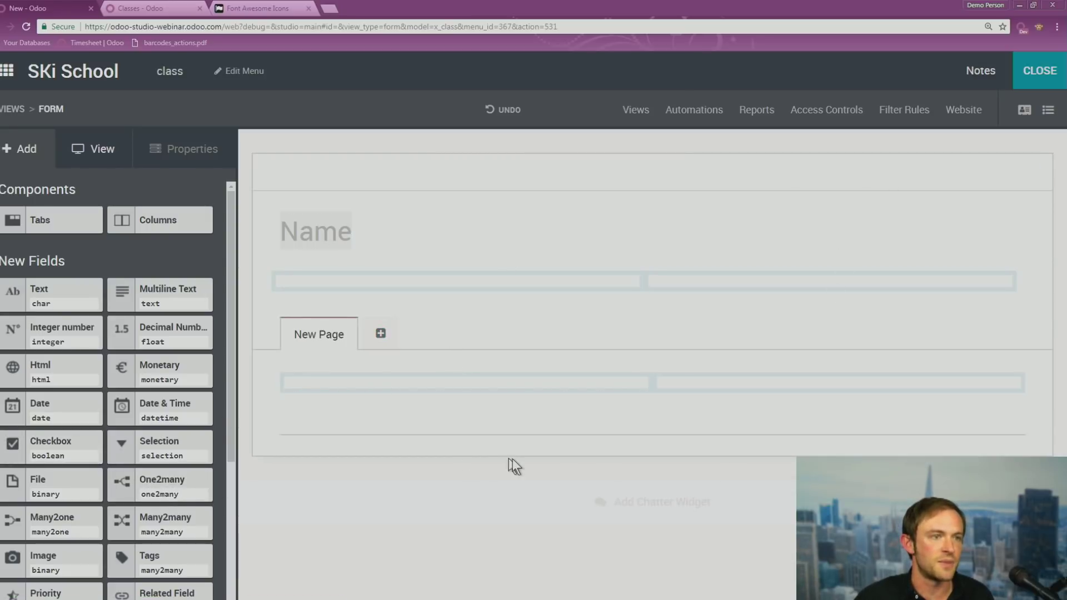
{"action": "left_click", "coordinate": [1034, 78]}
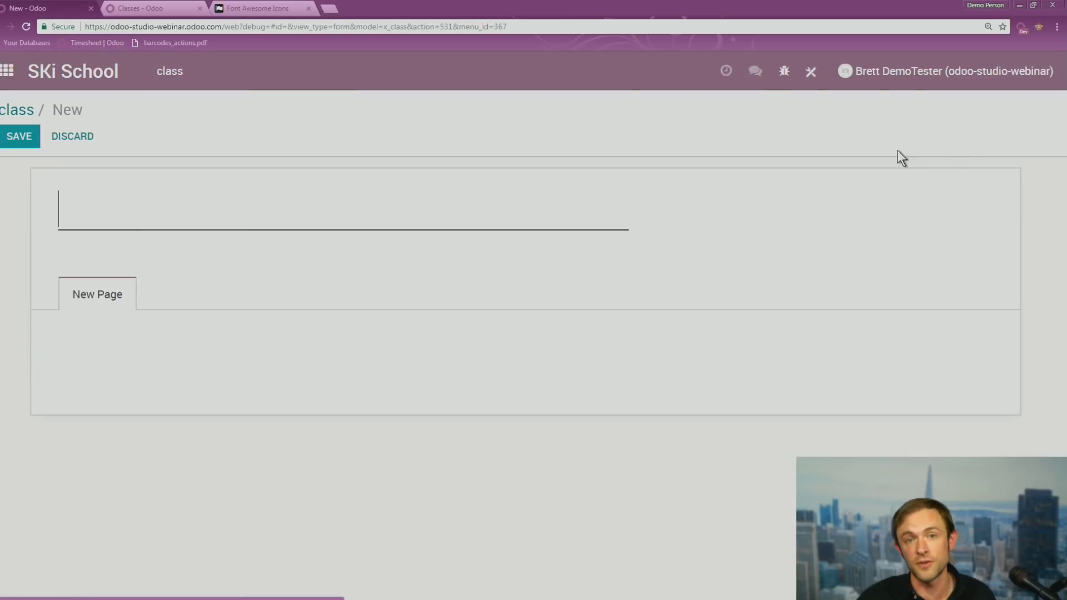
In the prepared Ski School app, view Class for Beginners' curriculum, download its document, then return home
{"action": "left_click", "coordinate": [162, 4]}
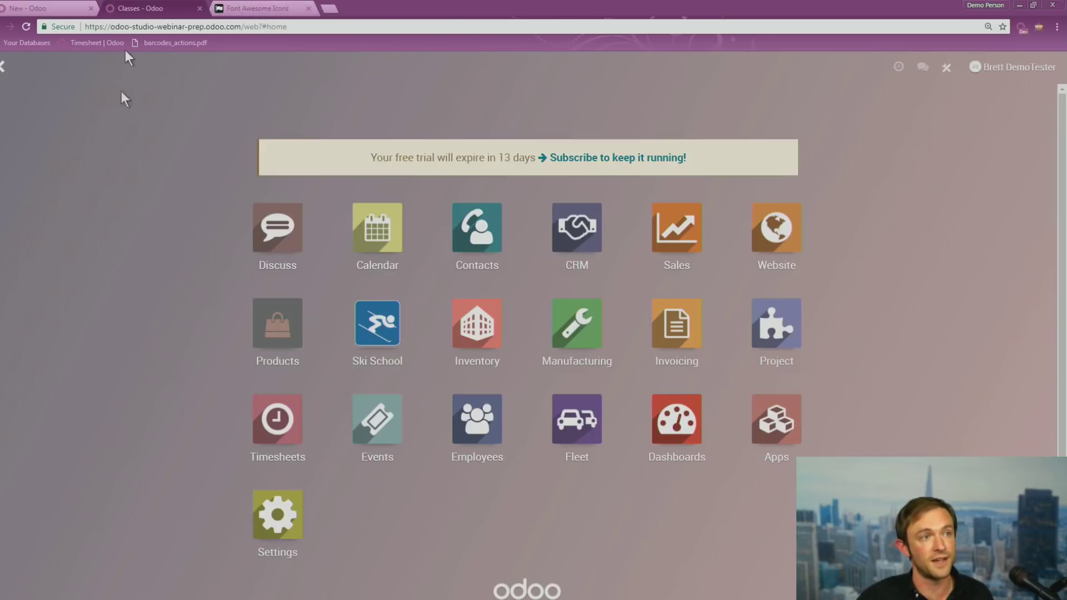
{"action": "left_click", "coordinate": [383, 335]}
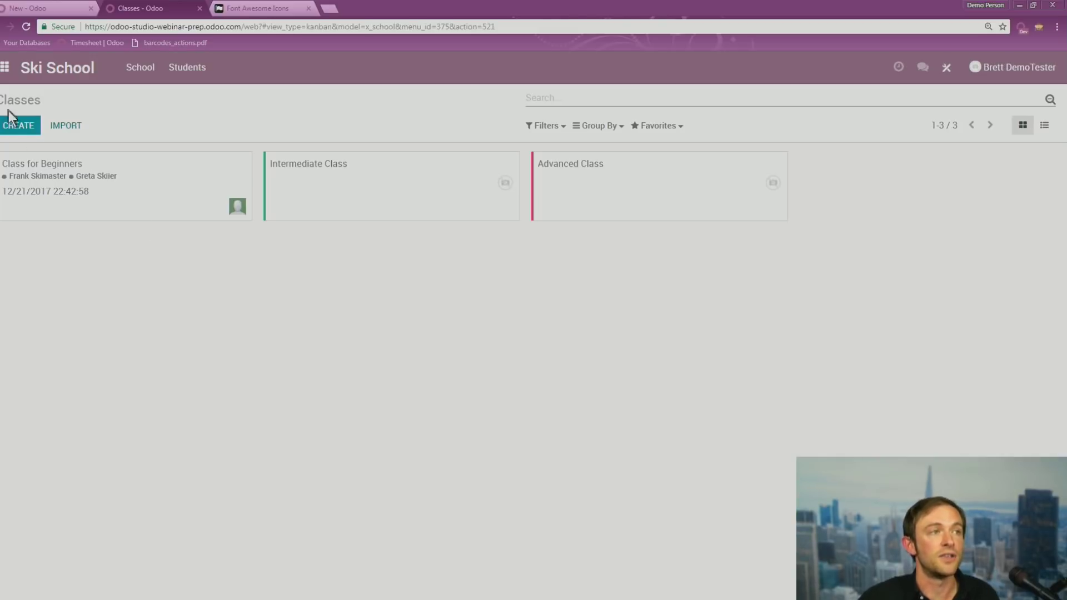
{"action": "left_click", "coordinate": [161, 193]}
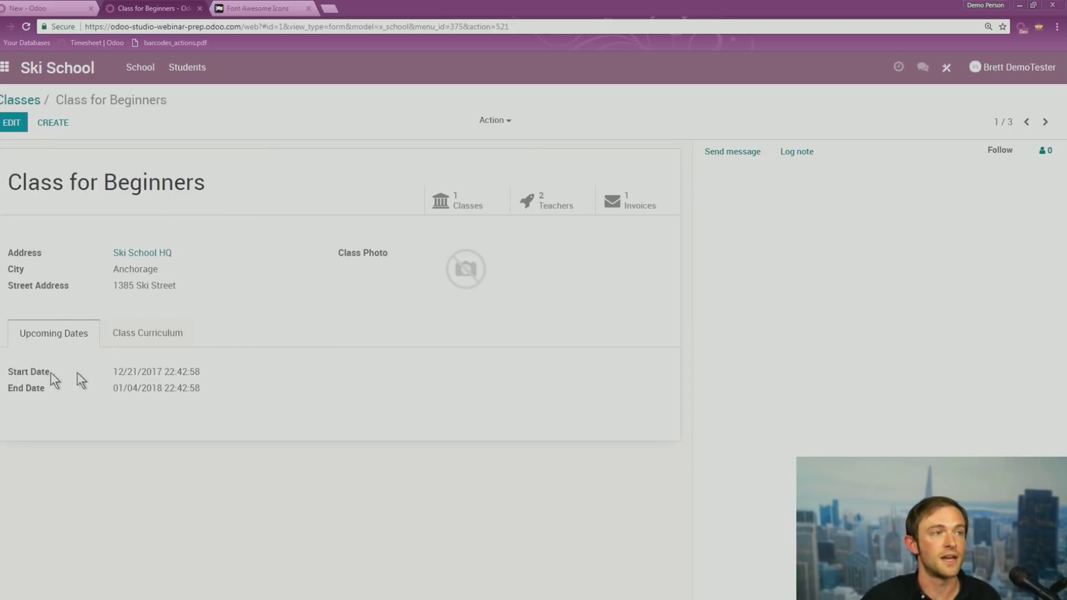
{"action": "left_click", "coordinate": [112, 343]}
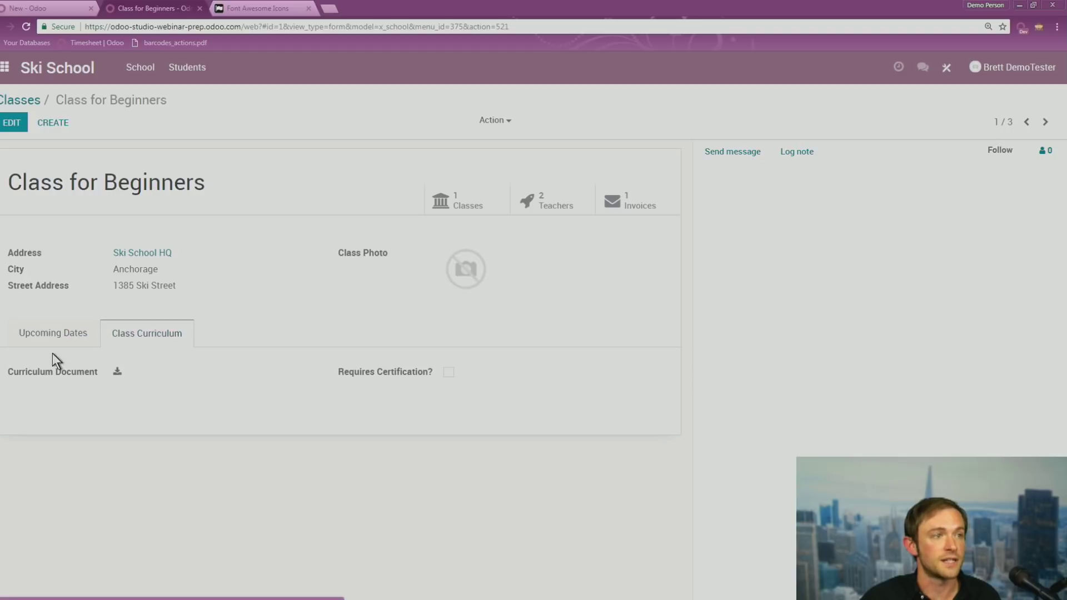
{"action": "left_click", "coordinate": [118, 373]}
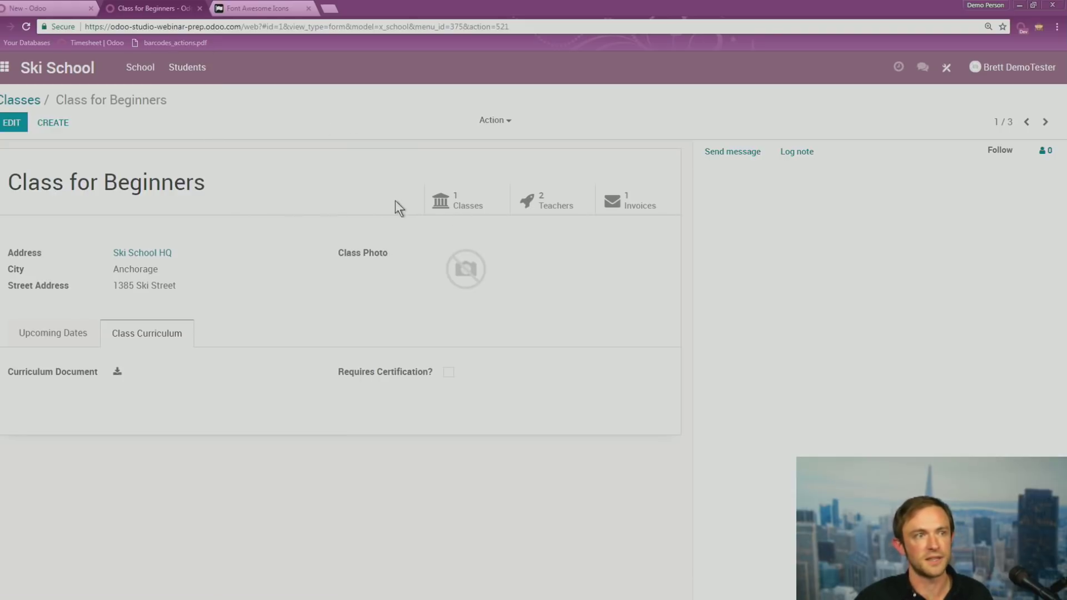
{"action": "left_click", "coordinate": [6, 68]}
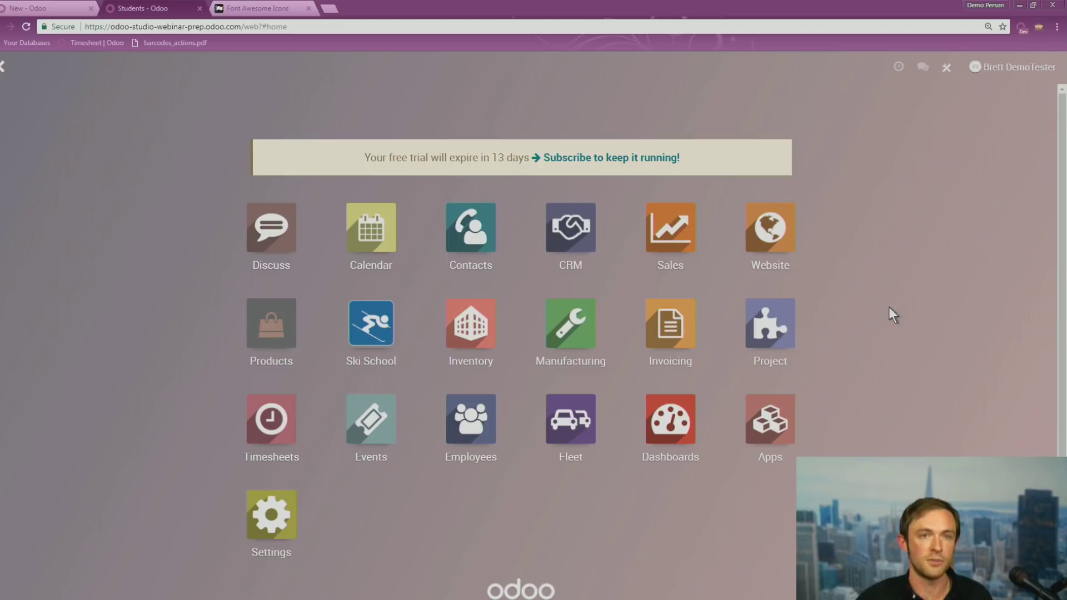
Show slide 5, 'Other Studio Tools', with its Access Controls point, then return to the browser
{"action": "key", "text": "alt+Tab"}
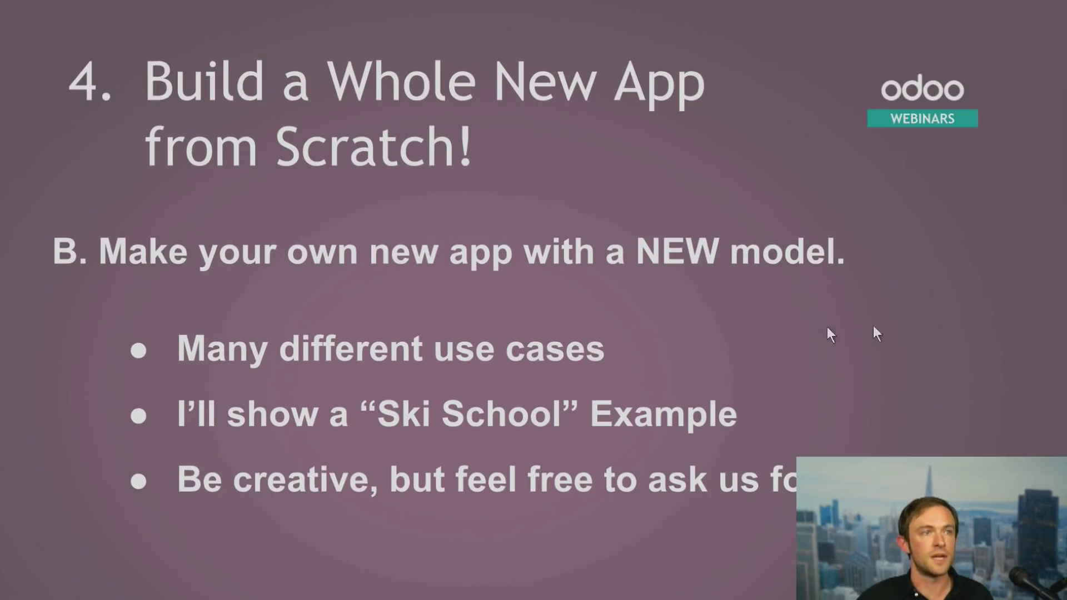
{"action": "left_click", "coordinate": [869, 253]}
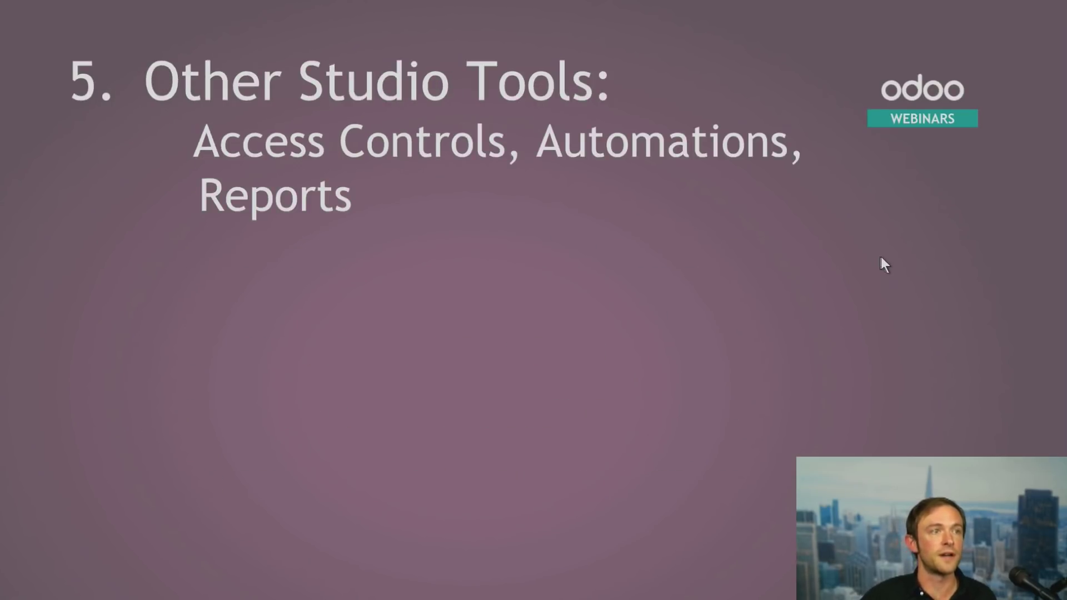
{"action": "left_click", "coordinate": [882, 257]}
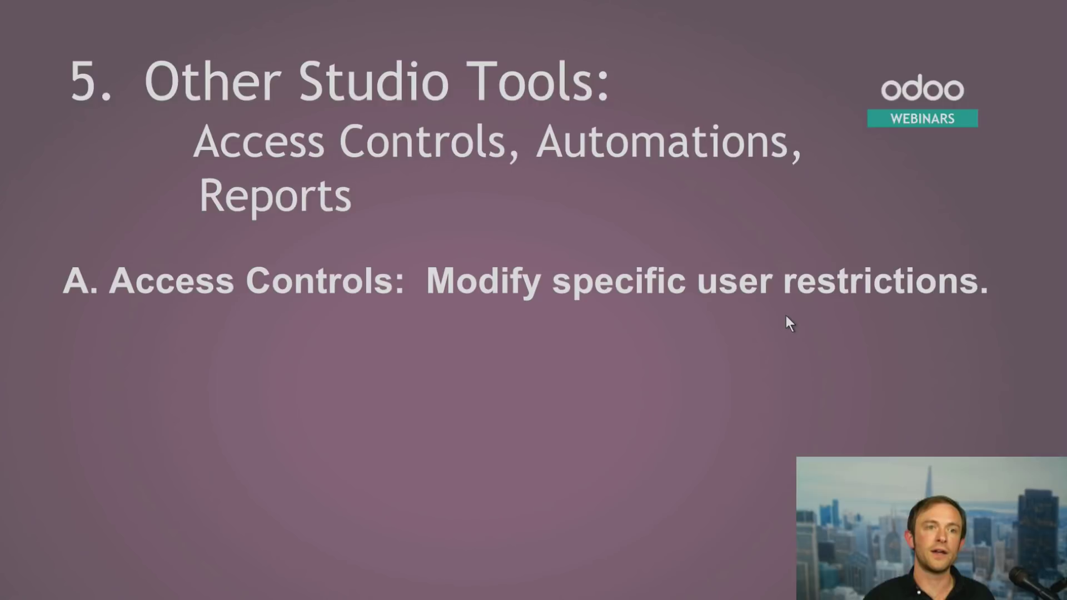
{"action": "key", "text": "alt+Tab"}
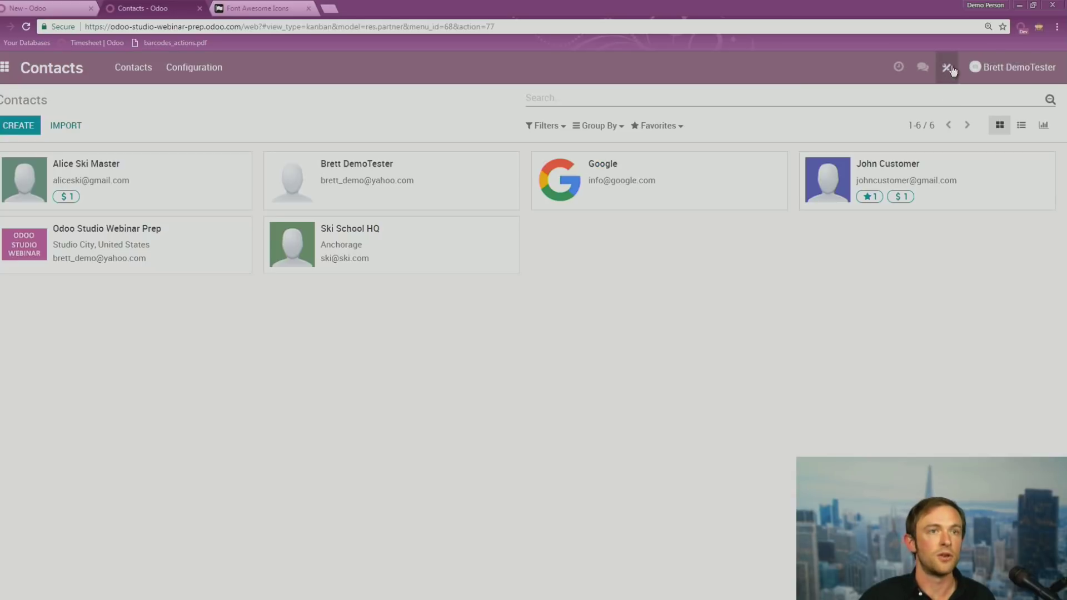
Open Contacts' access control lists in Studio and re-save the res.partner.sale.user and base.res.partner rules unchanged
{"action": "left_click", "coordinate": [947, 67]}
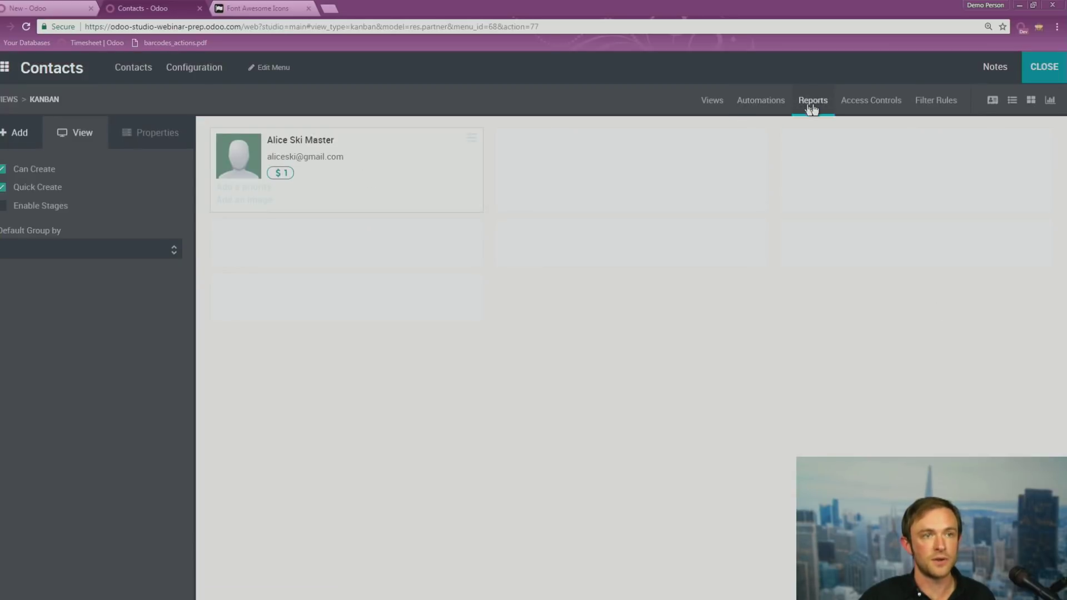
{"action": "left_click", "coordinate": [859, 105]}
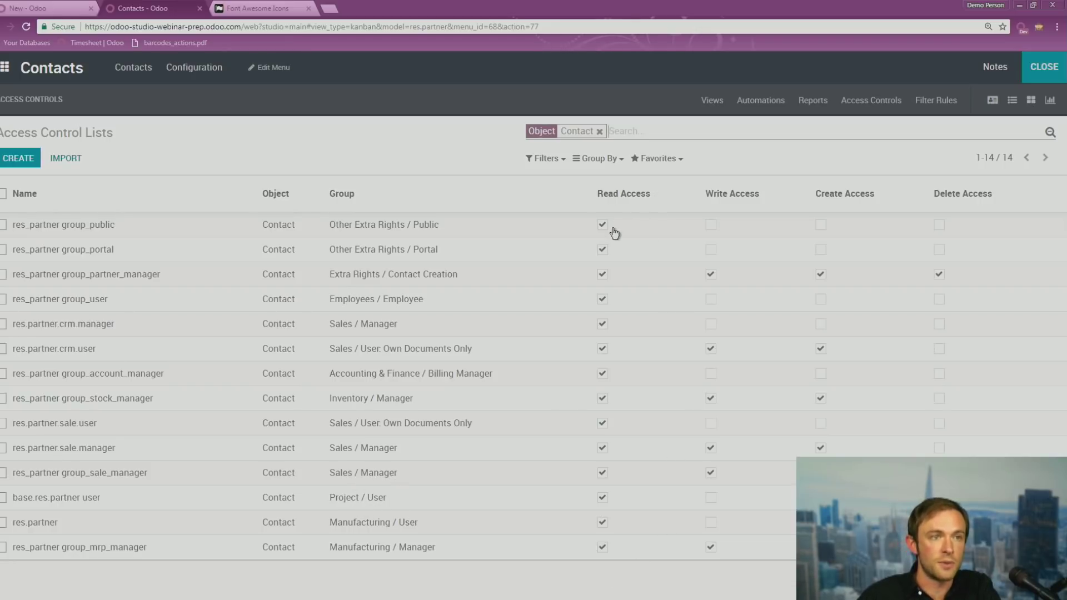
{"action": "left_click", "coordinate": [508, 433]}
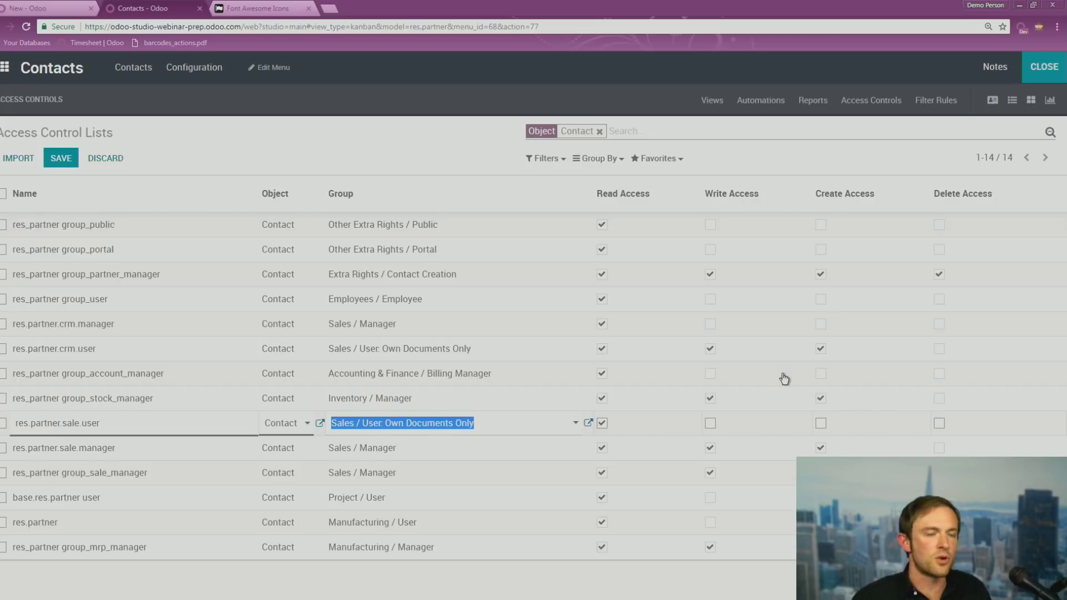
{"action": "left_click", "coordinate": [449, 152]}
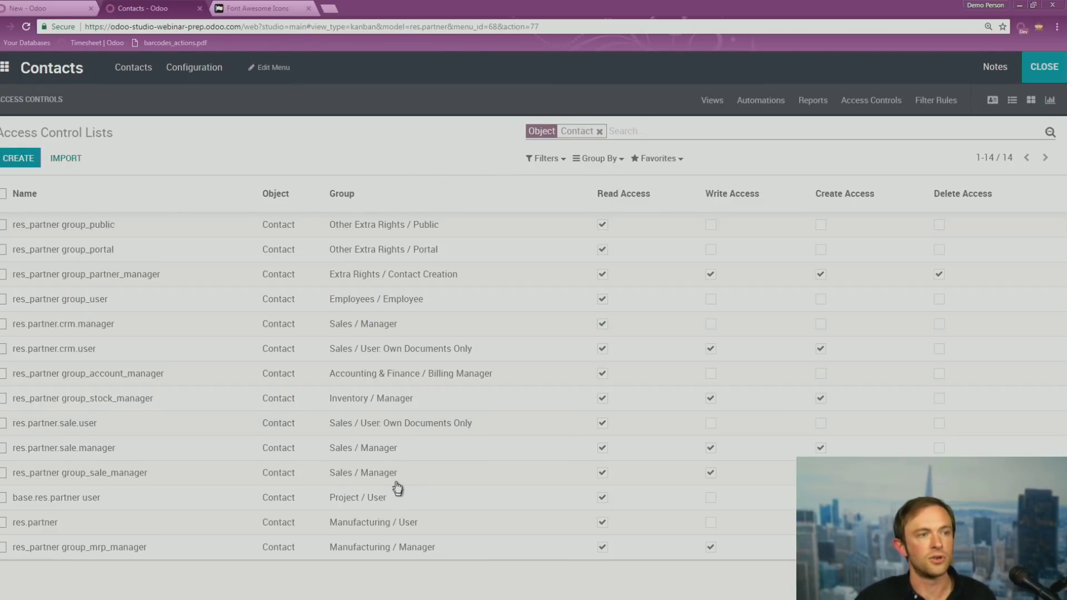
{"action": "left_click", "coordinate": [503, 502]}
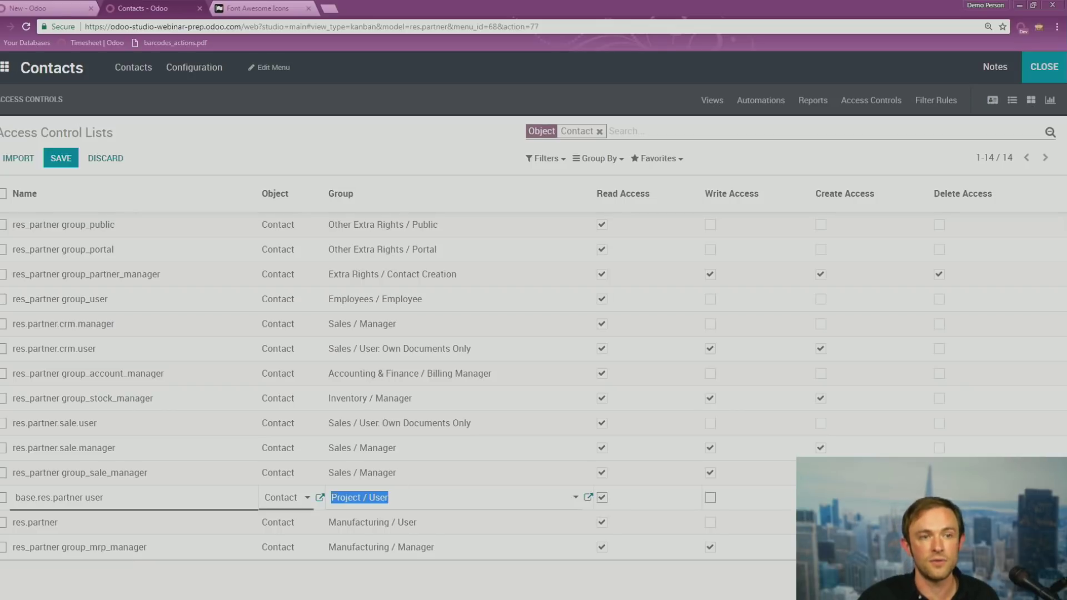
{"action": "key", "text": "Tab"}
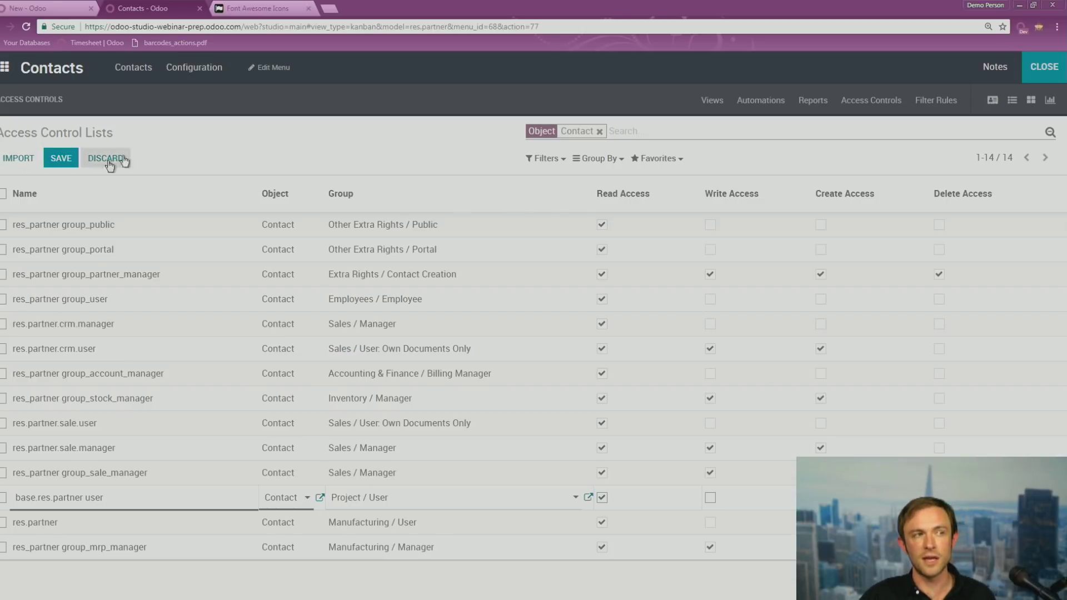
{"action": "left_click", "coordinate": [62, 159]}
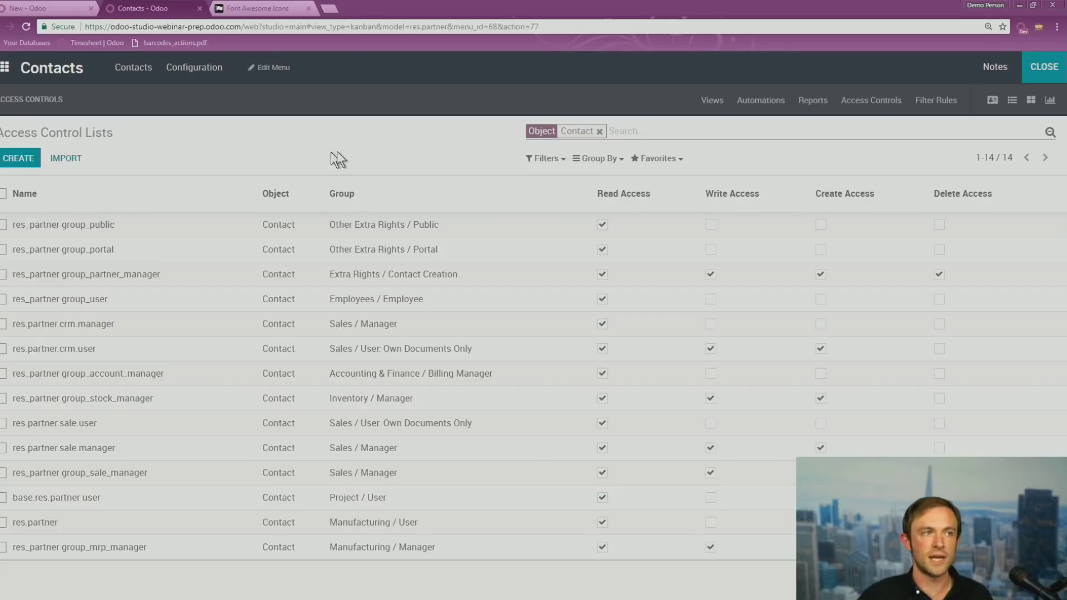
Try a new access rule for the Stock partner-warning group, discard it, and leave Studio
{"action": "left_click", "coordinate": [26, 161]}
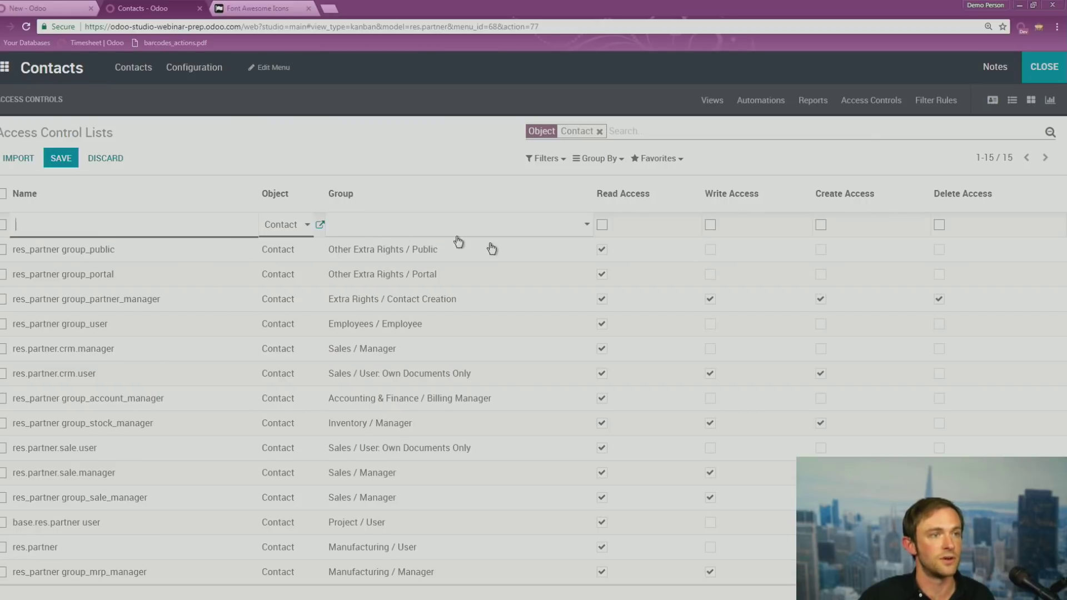
{"action": "left_click", "coordinate": [497, 228]}
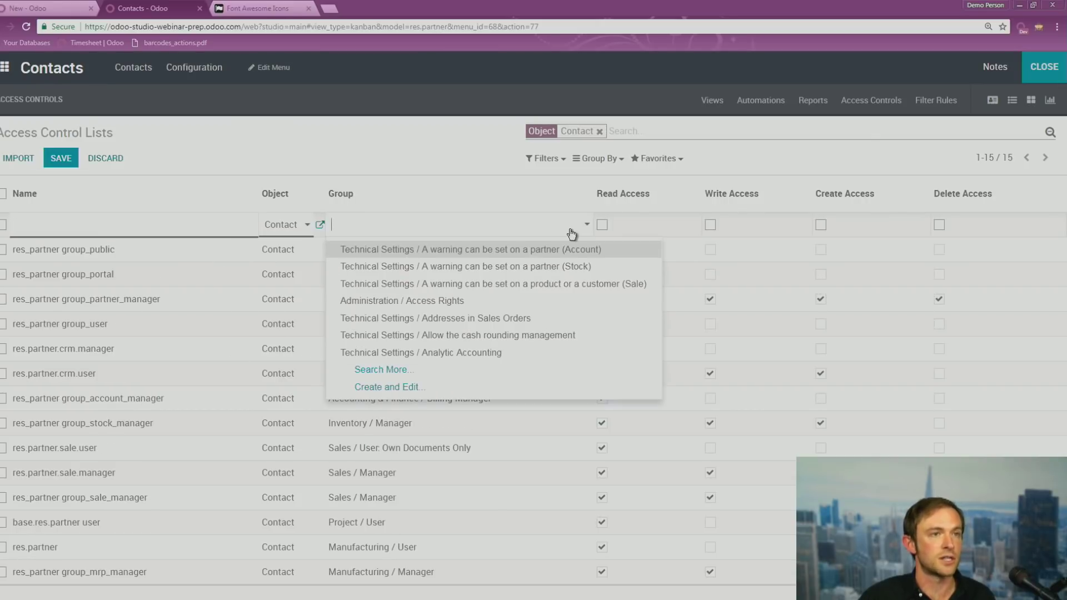
{"action": "left_click", "coordinate": [494, 270]}
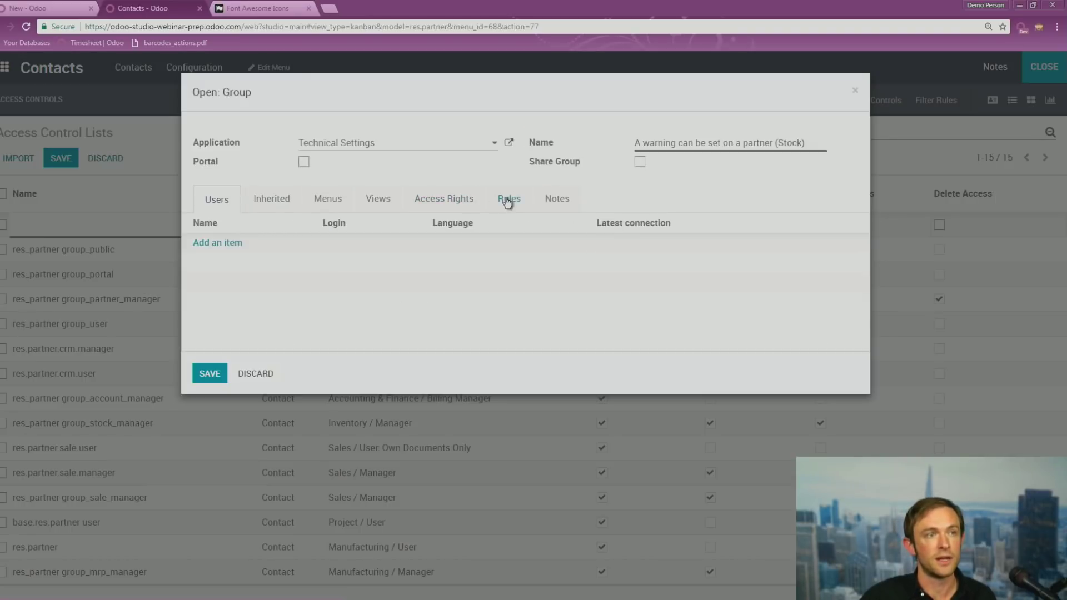
{"action": "left_click", "coordinate": [507, 200]}
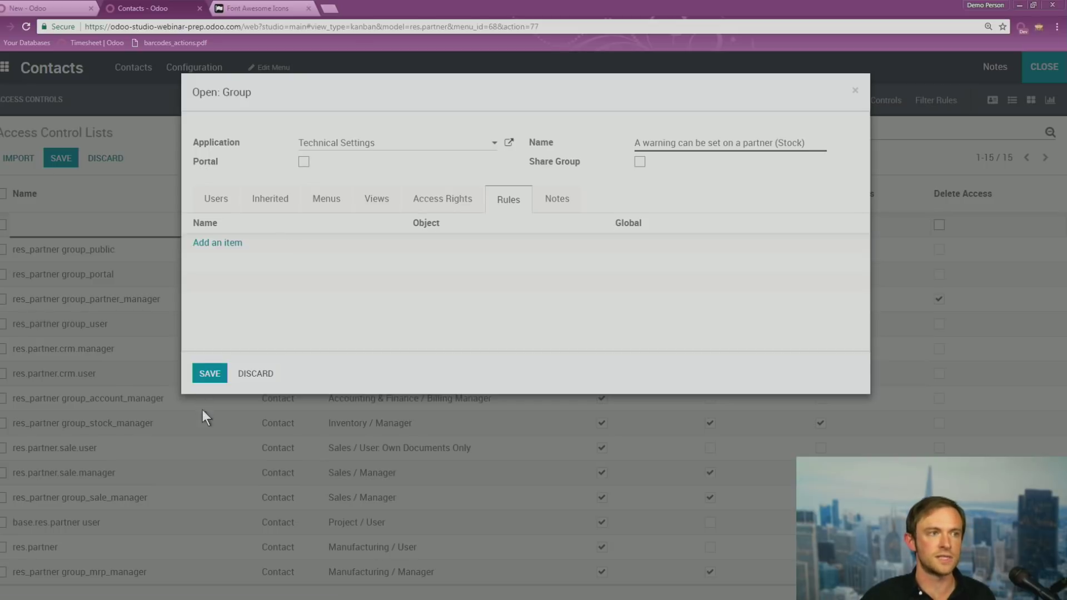
{"action": "left_click", "coordinate": [253, 376]}
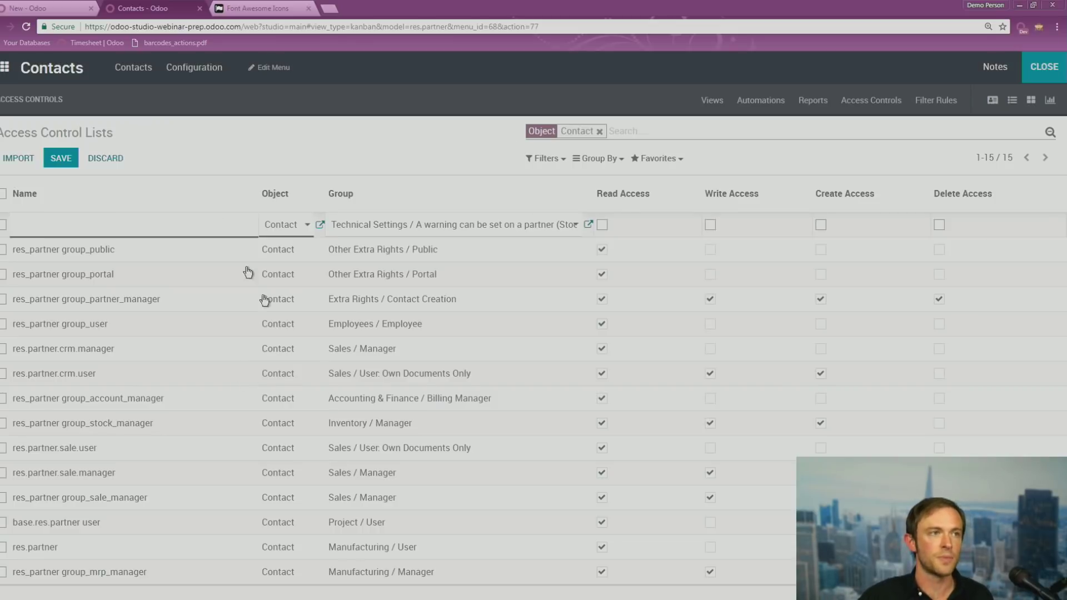
{"action": "left_click", "coordinate": [111, 165]}
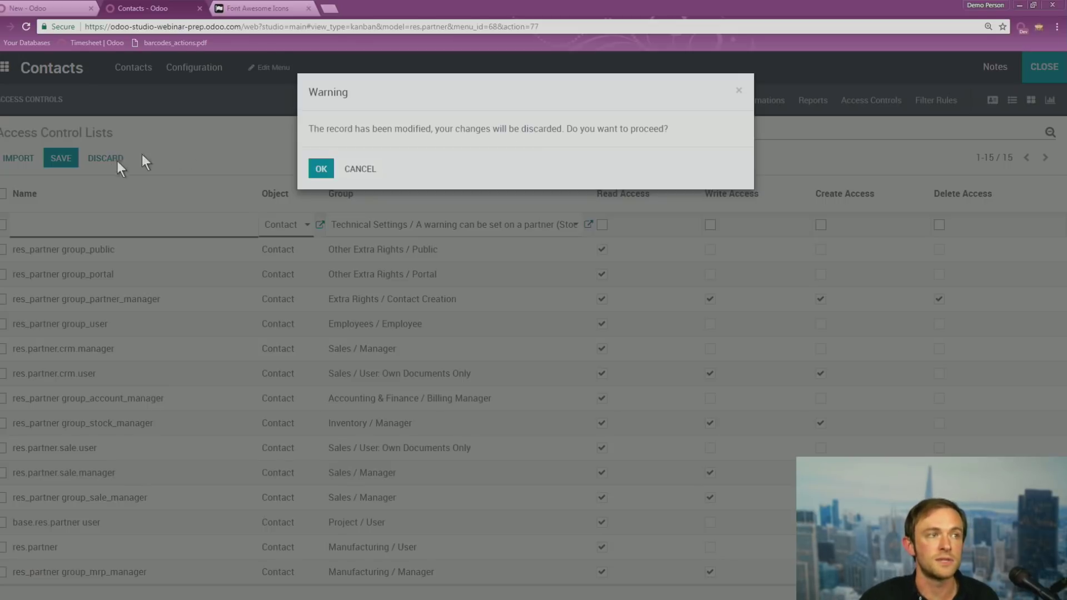
{"action": "left_click", "coordinate": [320, 170]}
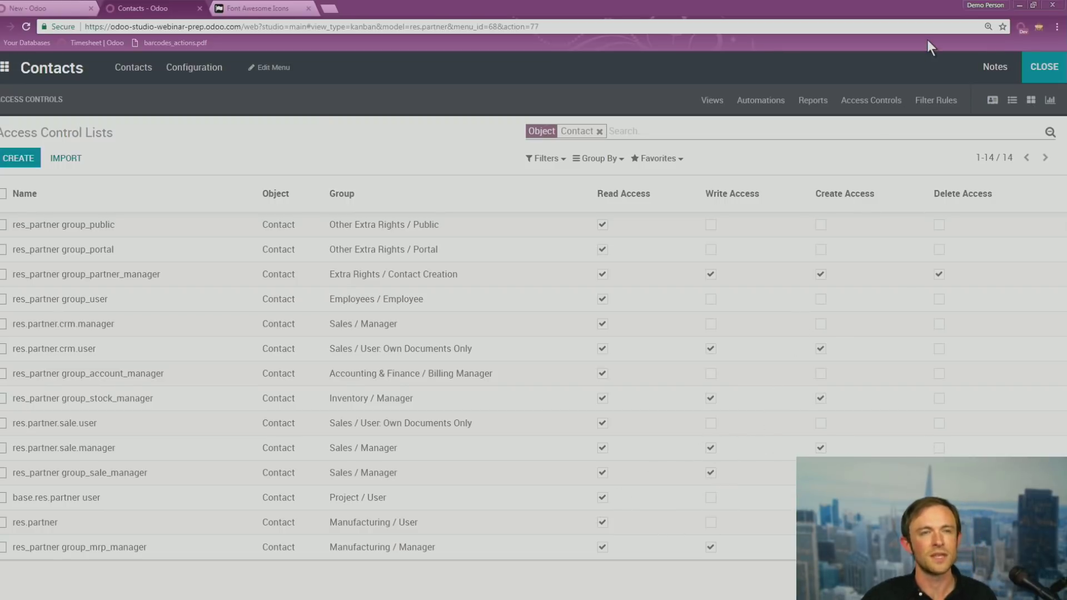
{"action": "left_click", "coordinate": [1038, 65]}
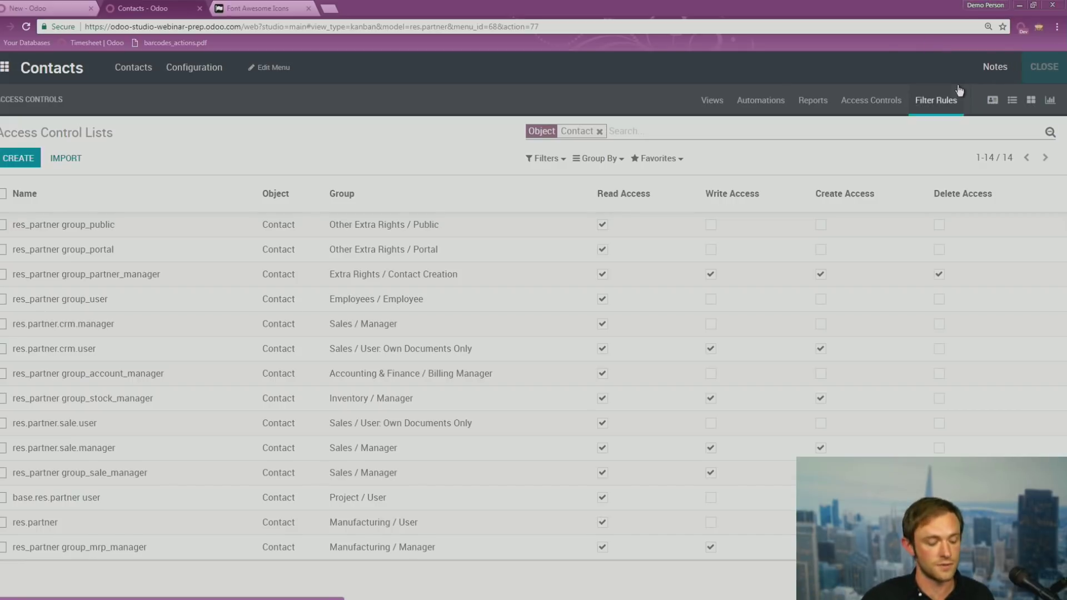
{"action": "key", "text": "alt+Tab"}
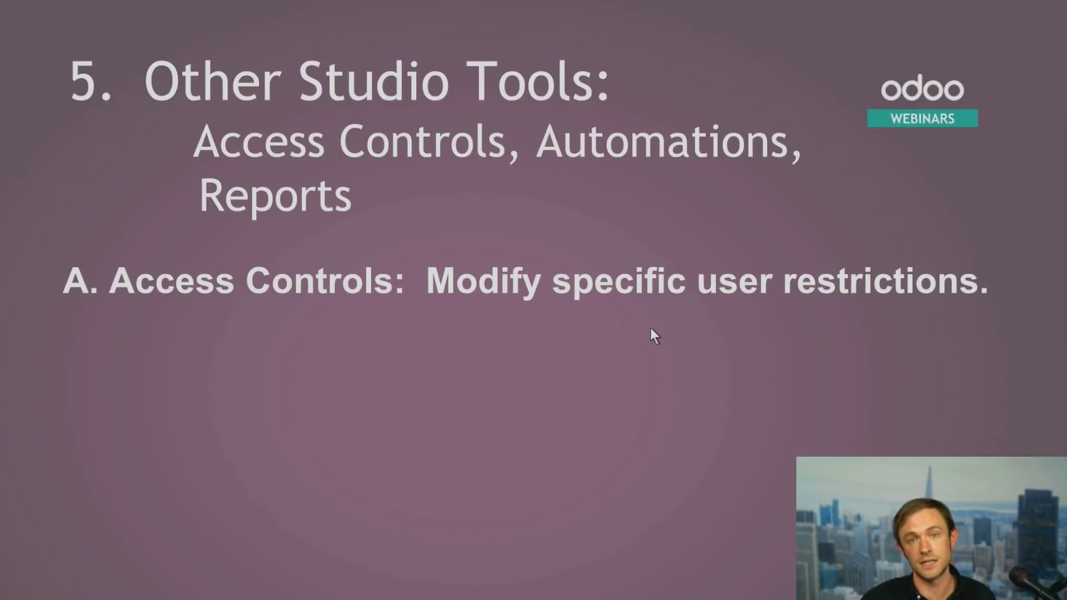
Reveal the Automations point about emails and simple updates, then go back to Odoo Contacts
{"action": "left_click", "coordinate": [650, 328]}
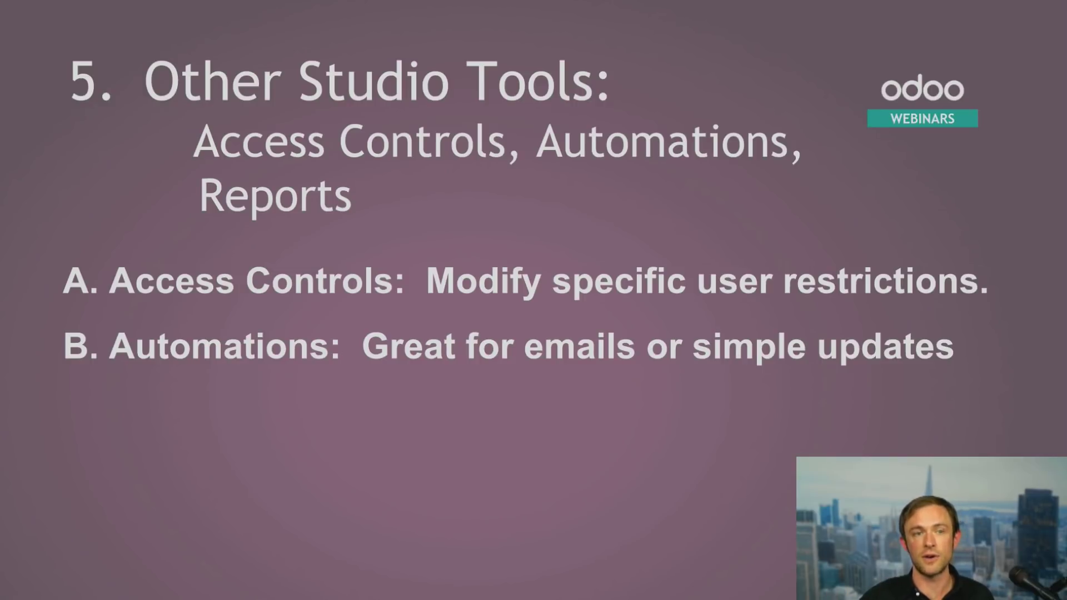
{"action": "key", "text": "alt+Tab"}
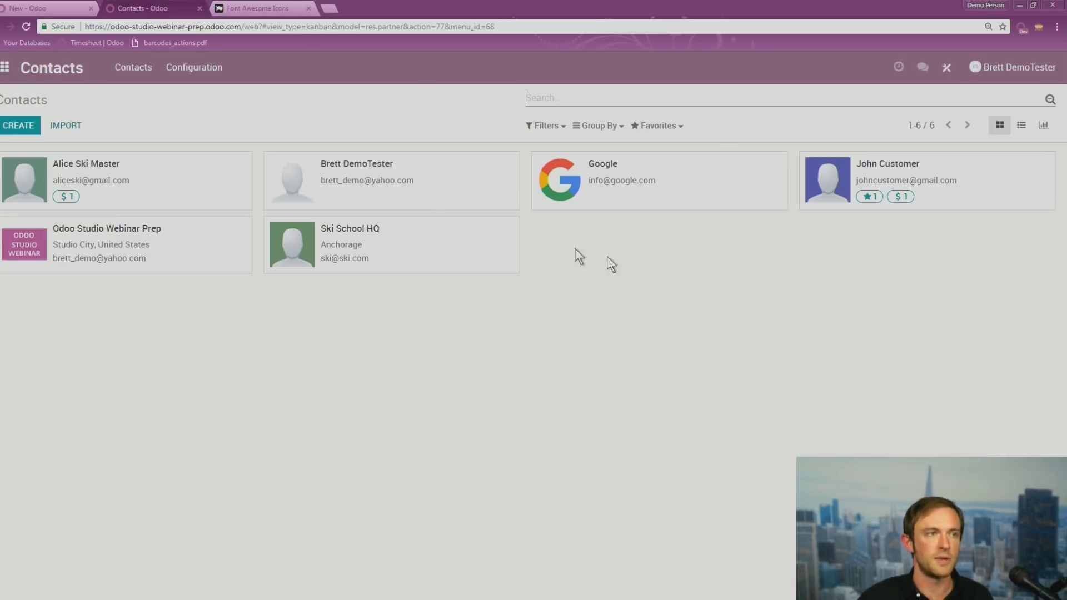
Start a Contacts automated action in Studio triggered On Creation that sends an email
{"action": "left_click", "coordinate": [947, 68]}
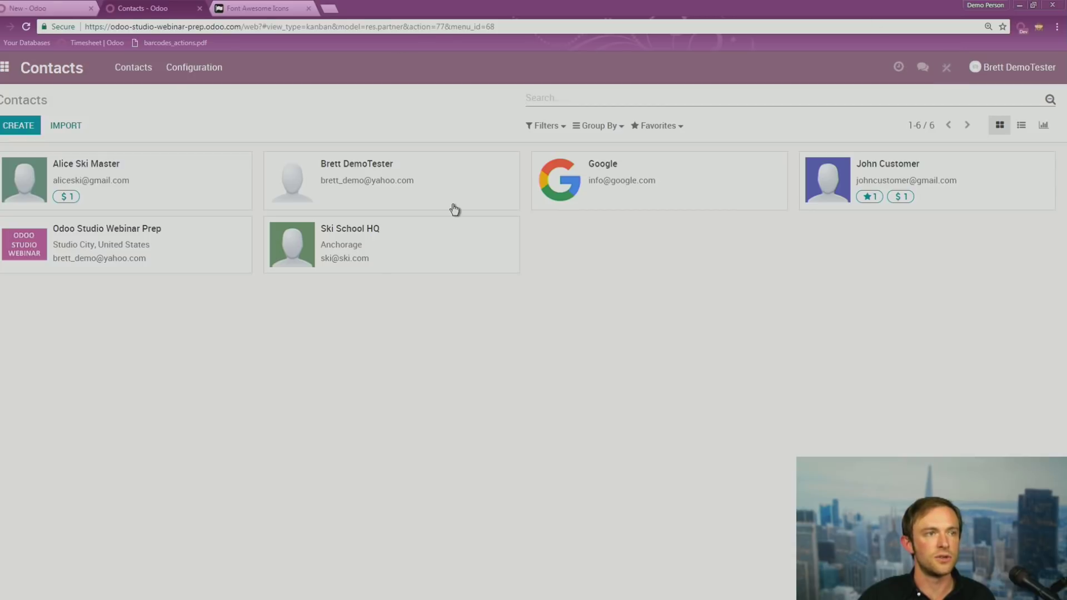
{"action": "left_click", "coordinate": [744, 102]}
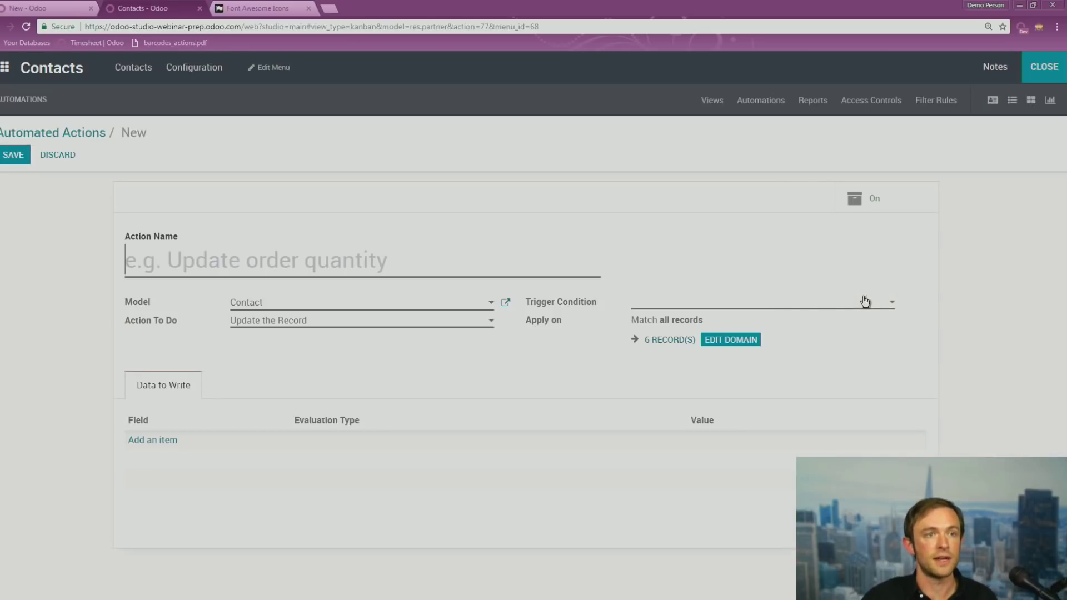
{"action": "left_click", "coordinate": [773, 303]}
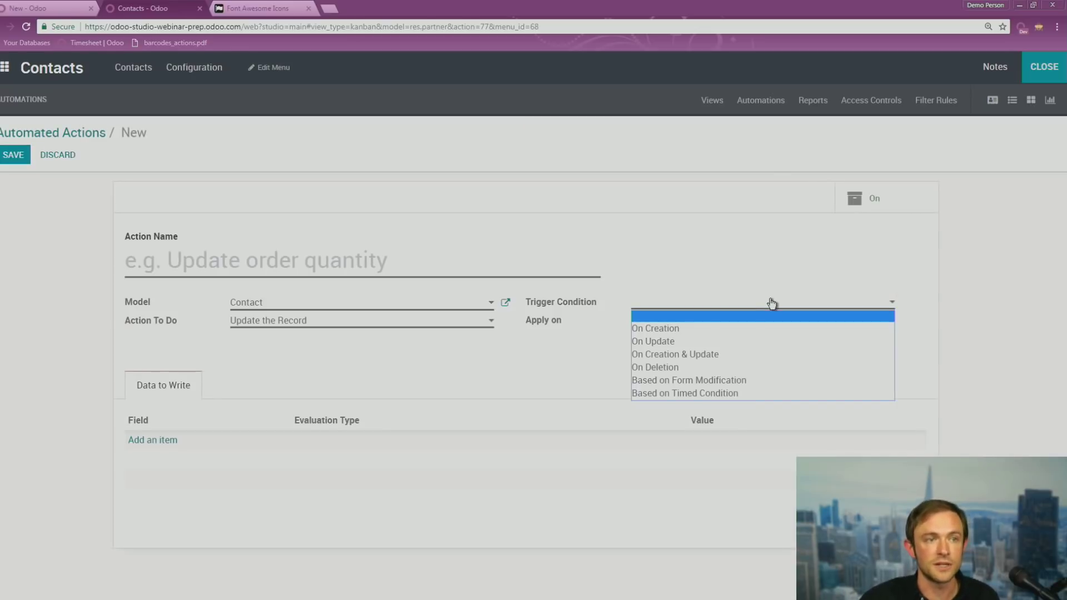
{"action": "left_click", "coordinate": [689, 328]}
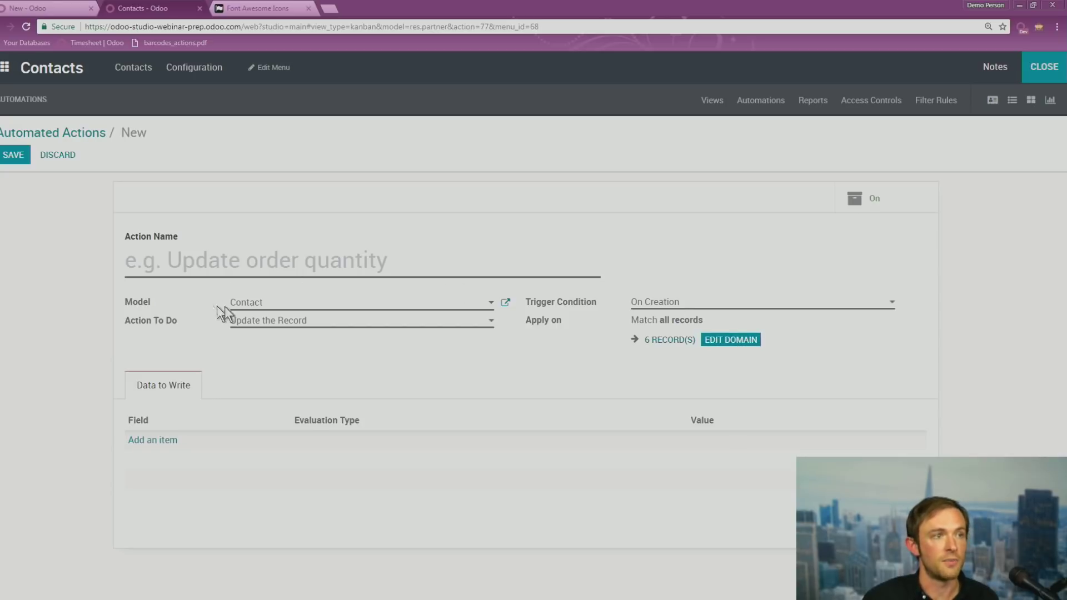
{"action": "left_click", "coordinate": [311, 321]}
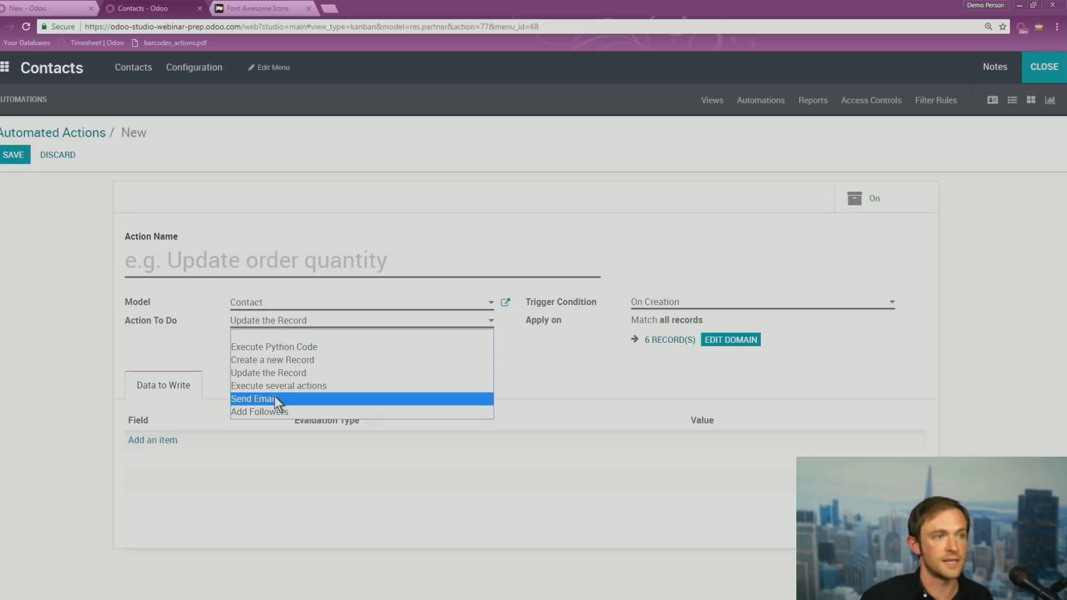
{"action": "left_click", "coordinate": [275, 398]}
{"action": "left_click", "coordinate": [302, 349]}
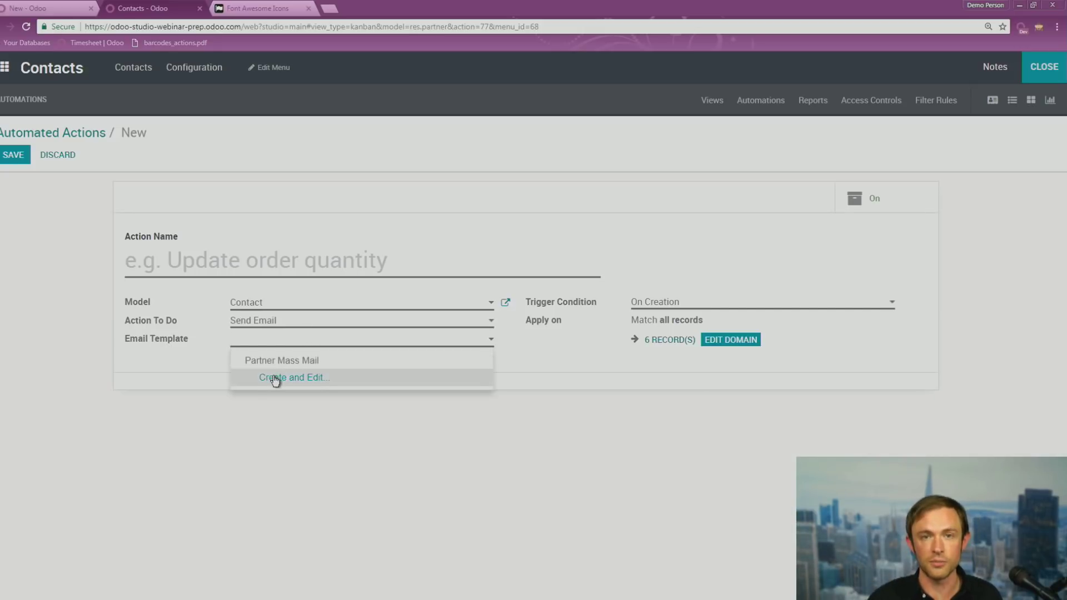
{"action": "left_click", "coordinate": [519, 359]}
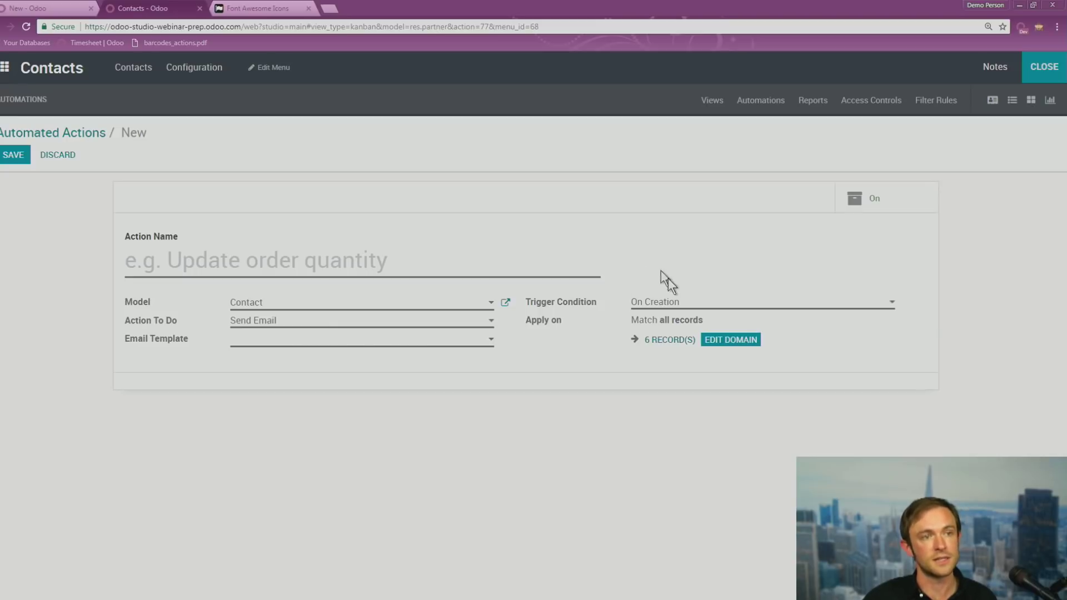
Switch the action to Update the Record, then Create a new Record, and discard the unsaved automation
{"action": "left_click", "coordinate": [685, 302]}
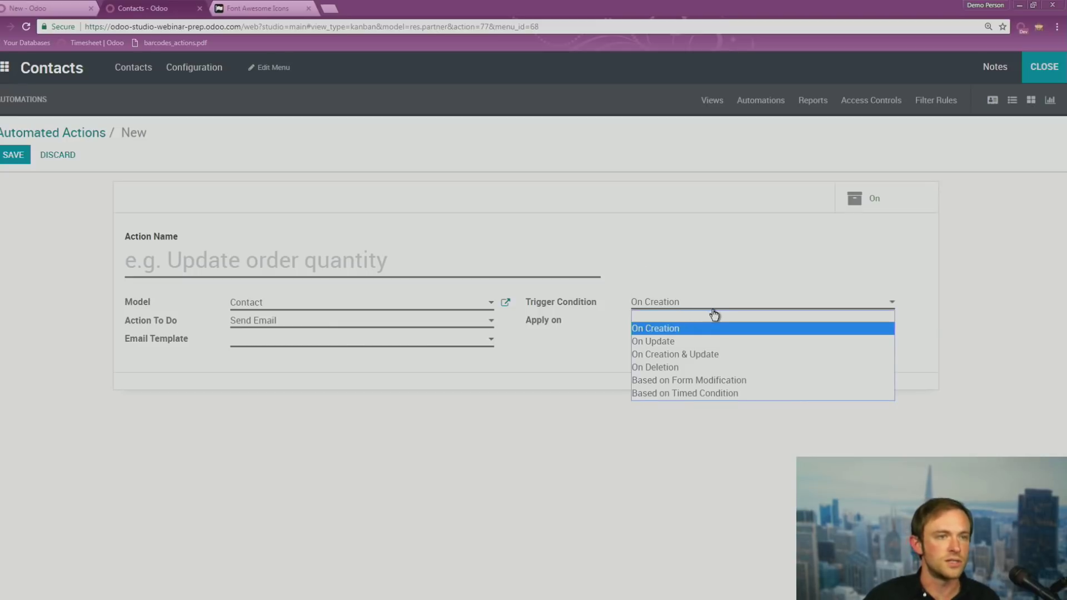
{"action": "left_click", "coordinate": [670, 329]}
{"action": "left_click", "coordinate": [378, 328]}
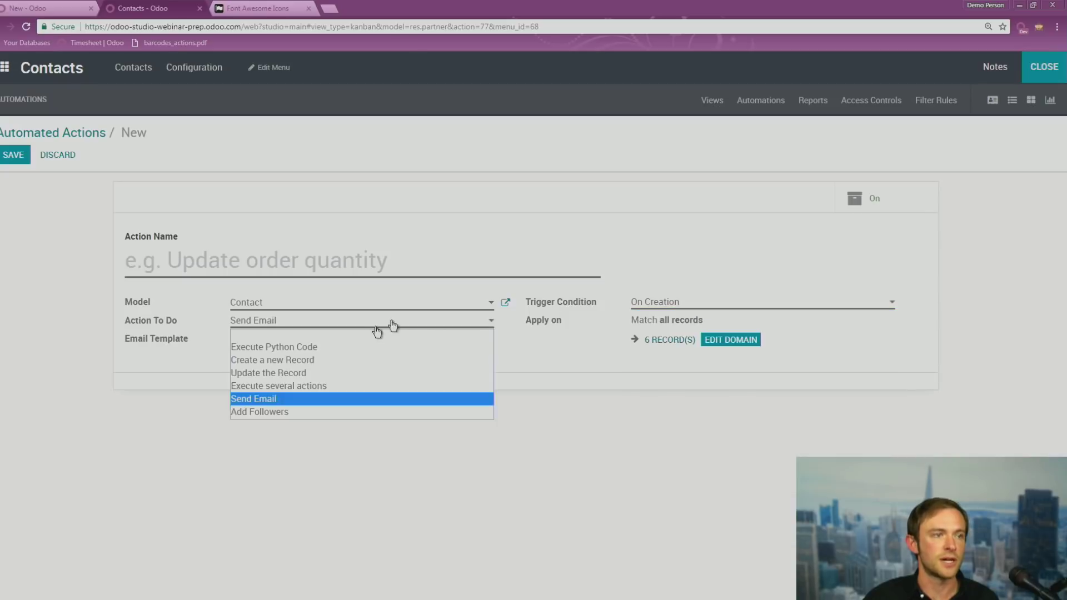
{"action": "left_click", "coordinate": [287, 376]}
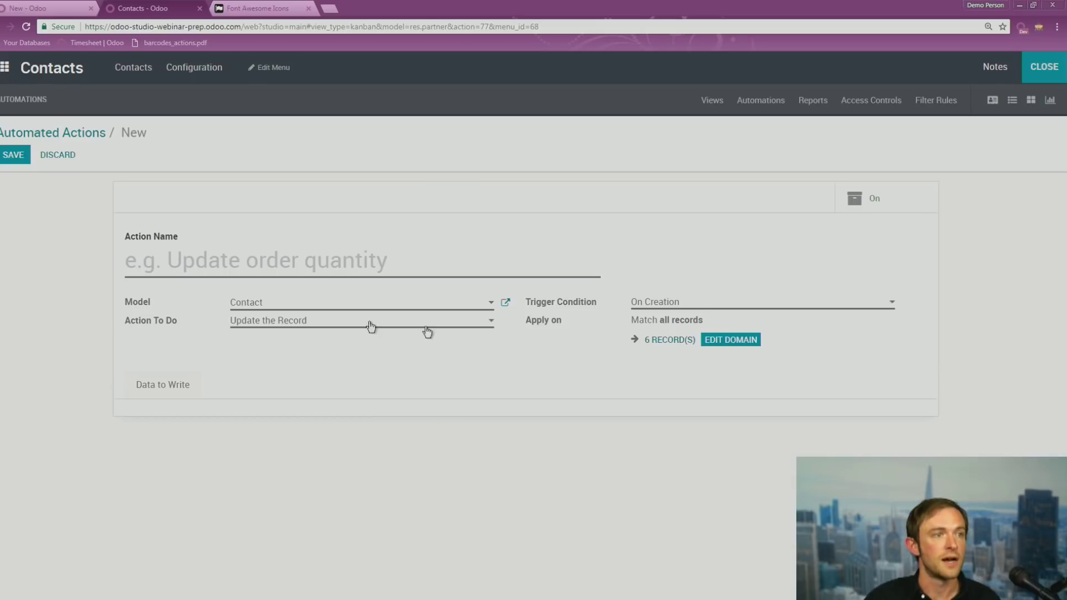
{"action": "left_click", "coordinate": [176, 394]}
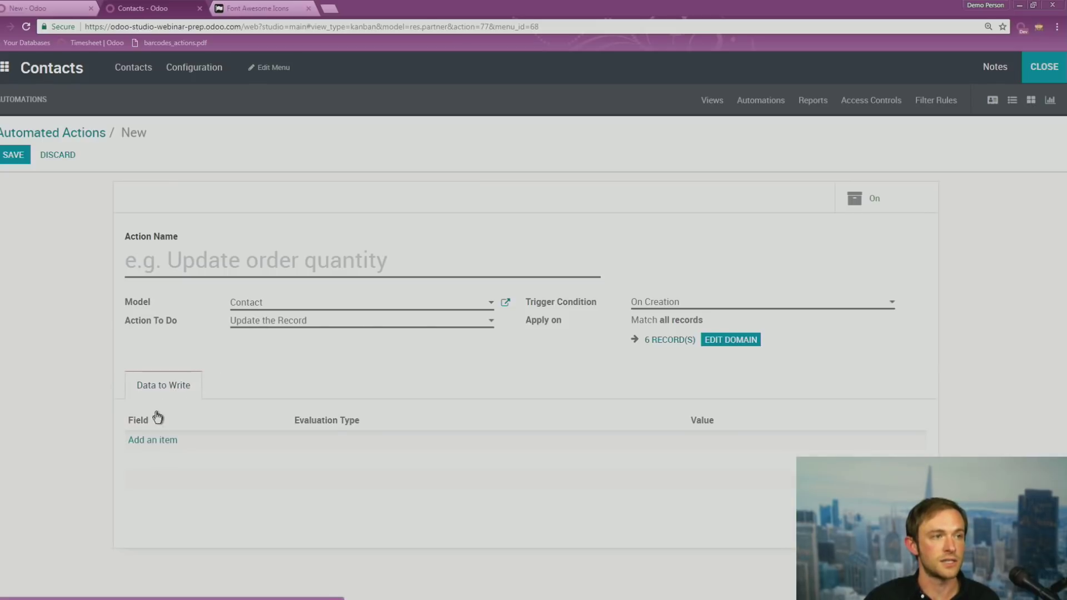
{"action": "left_click", "coordinate": [150, 441]}
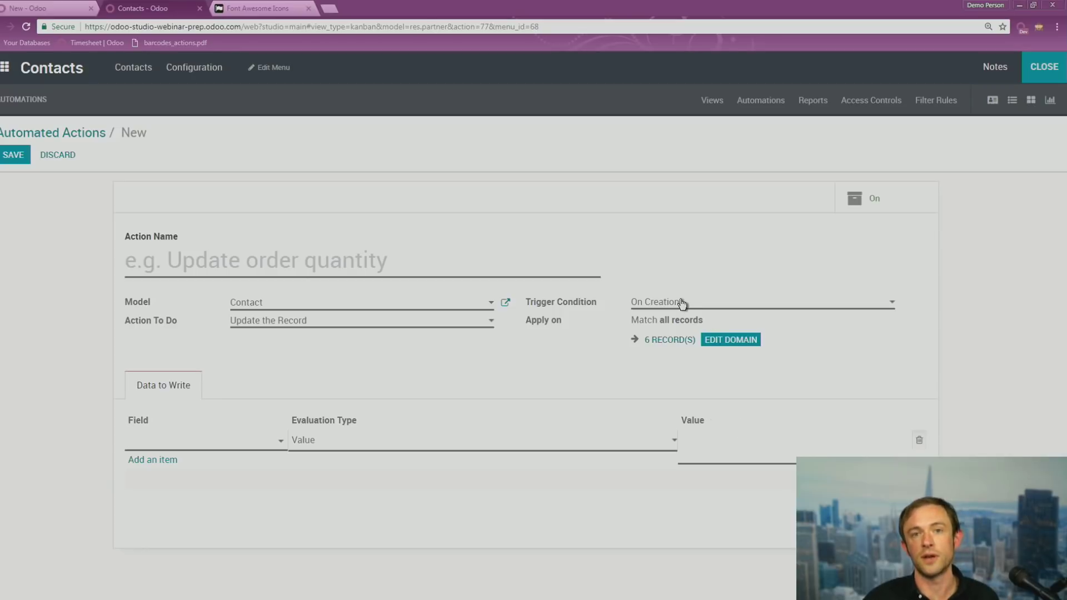
{"action": "left_click", "coordinate": [683, 280]}
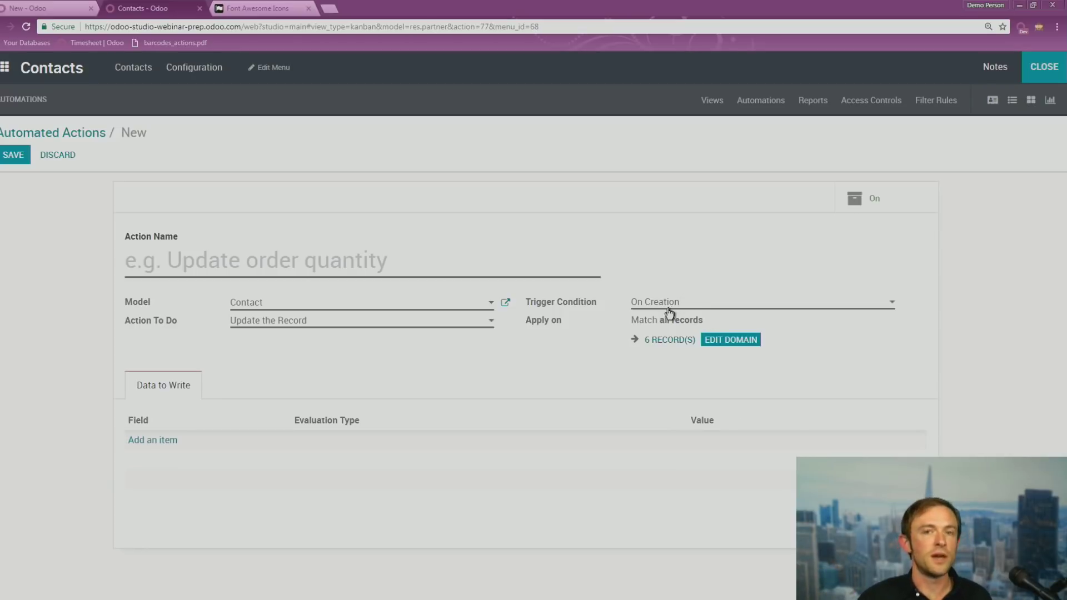
{"action": "left_click", "coordinate": [384, 321]}
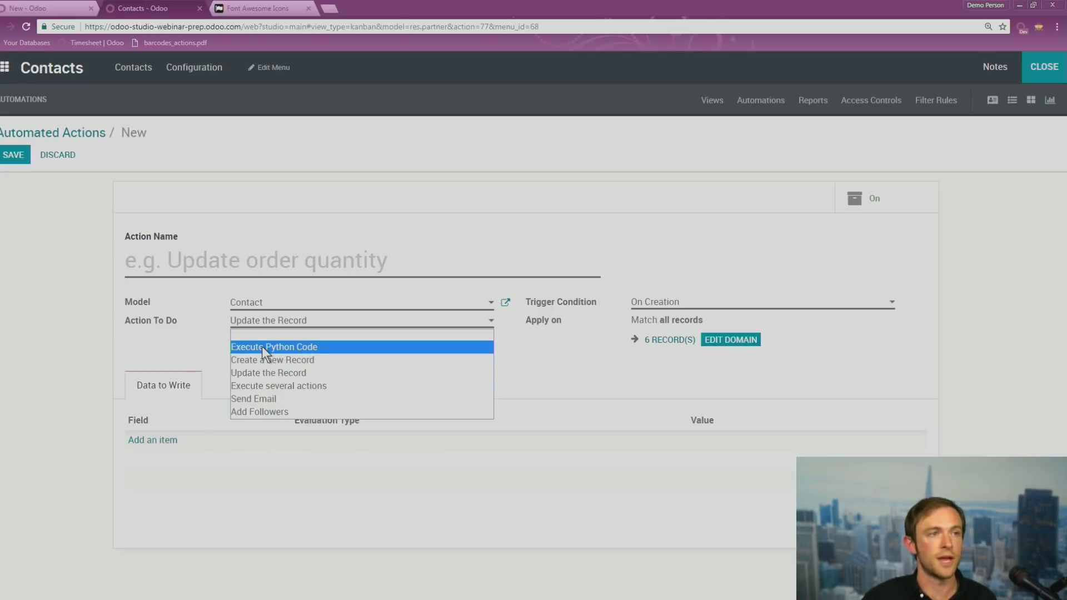
{"action": "left_click", "coordinate": [277, 360]}
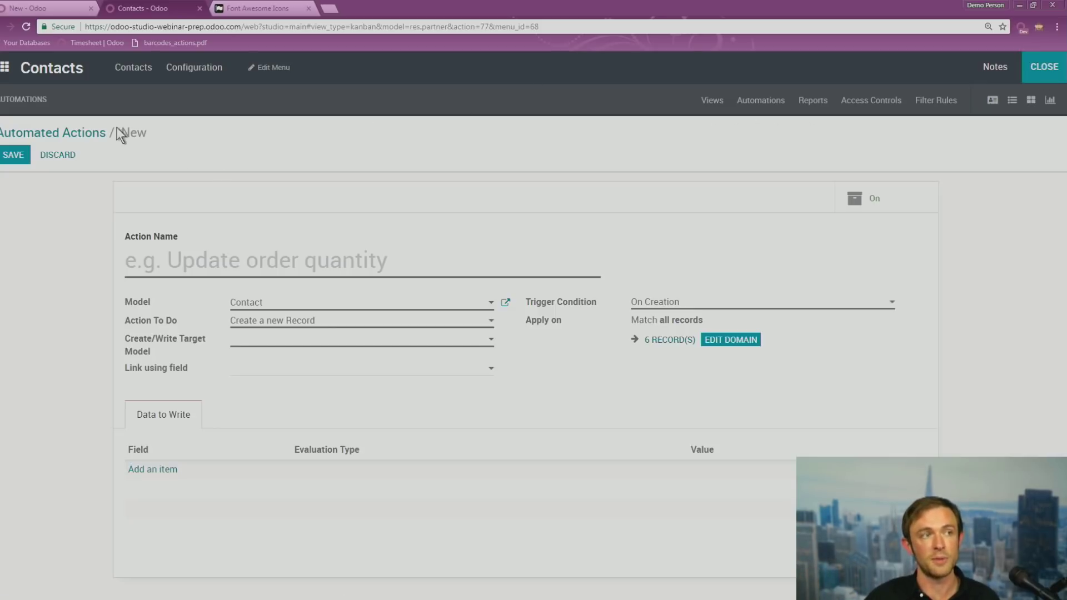
{"action": "left_click", "coordinate": [94, 135]}
{"action": "left_click", "coordinate": [324, 169]}
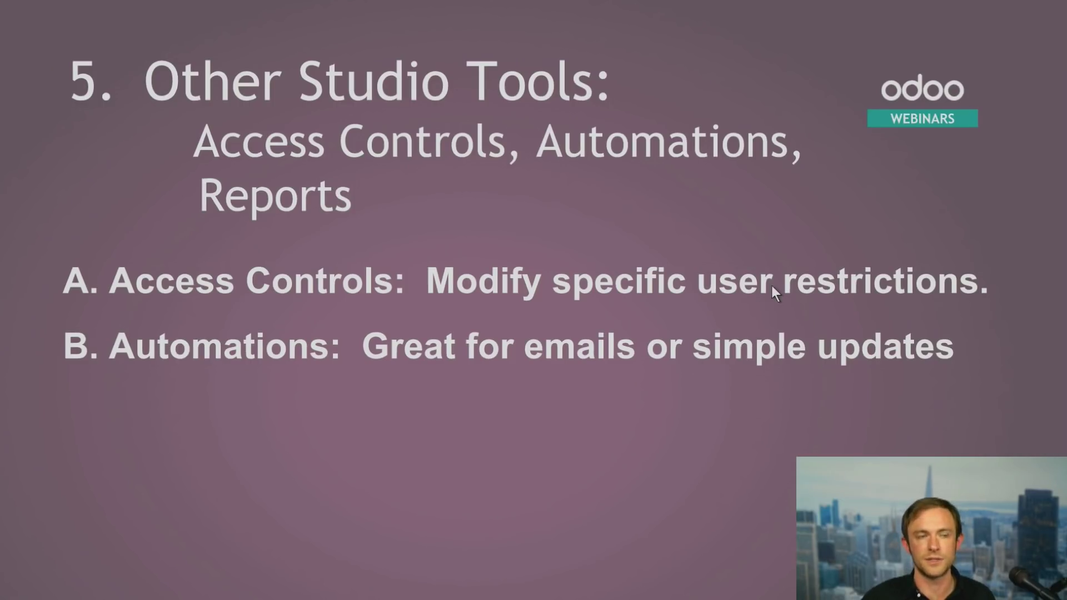
Reveal the Reports point about simple PDF documents, then go back to Odoo's automated actions
{"action": "left_click", "coordinate": [772, 286]}
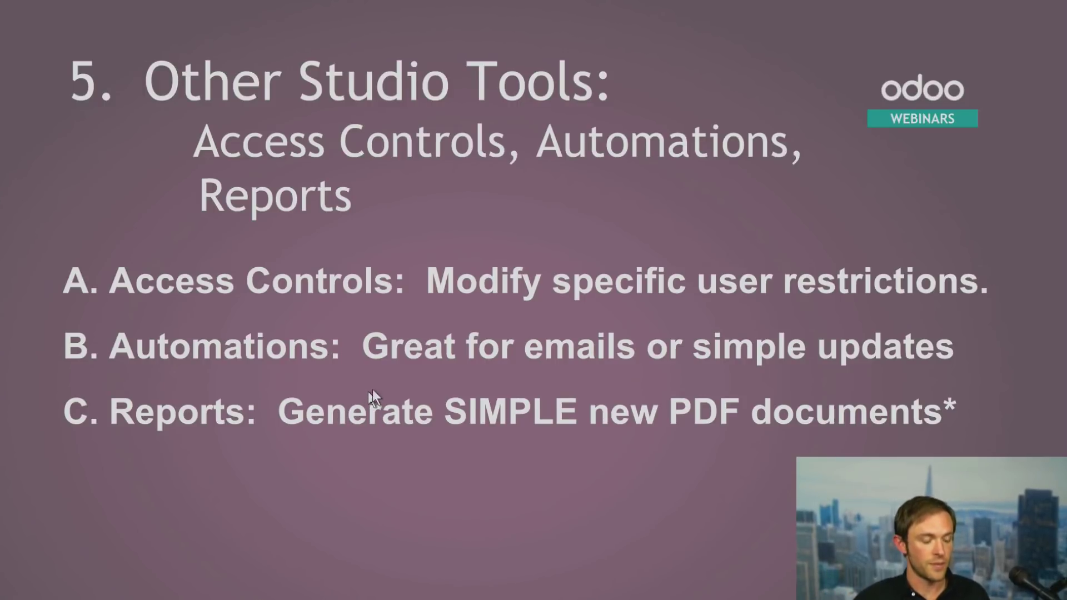
{"action": "key", "text": "alt+Tab"}
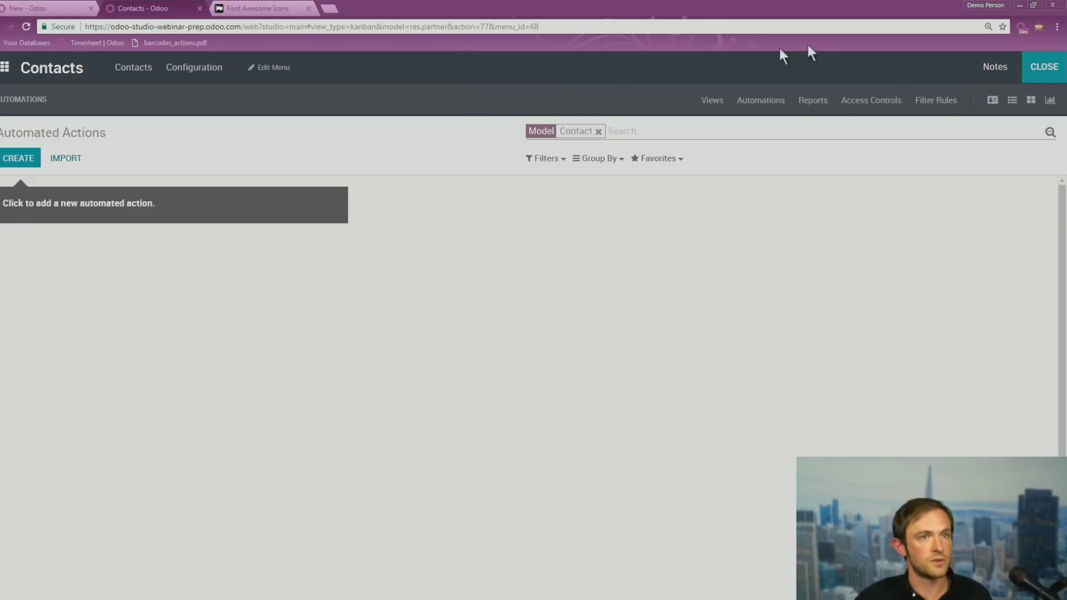
Leave Studio, open Helpdesk's one unassigned Support ticket, and start editing its form in Studio
{"action": "left_click", "coordinate": [5, 83]}
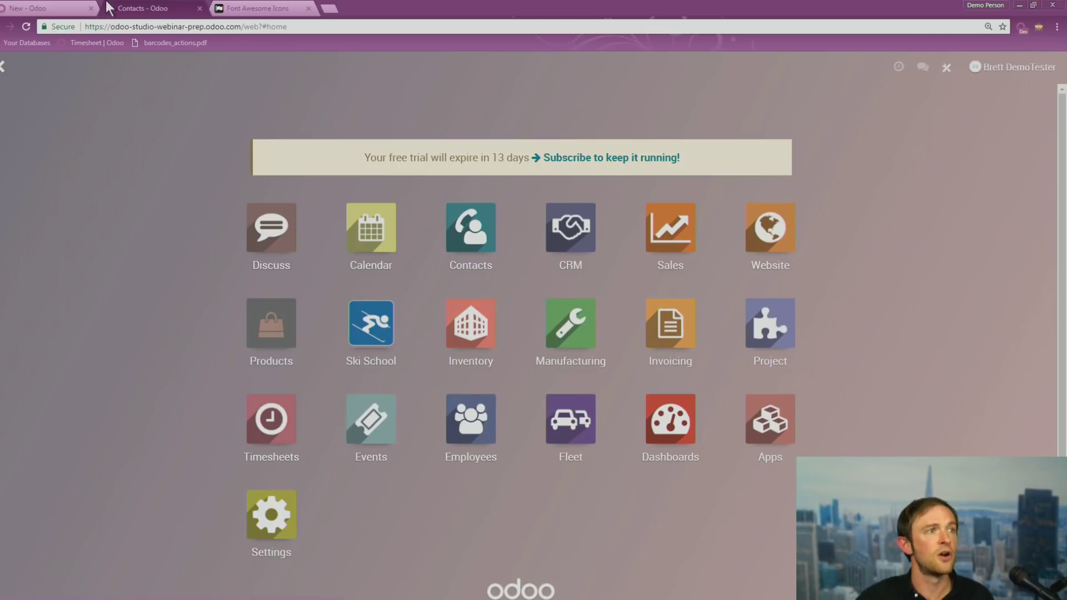
{"action": "left_click", "coordinate": [77, 8]}
{"action": "left_click", "coordinate": [6, 71]}
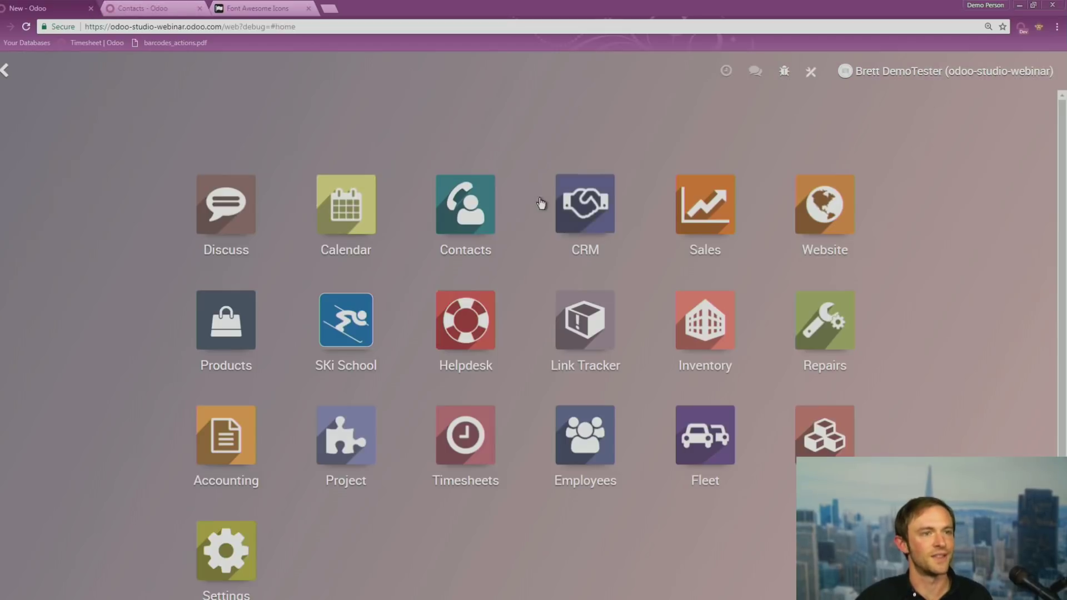
{"action": "left_click", "coordinate": [495, 345]}
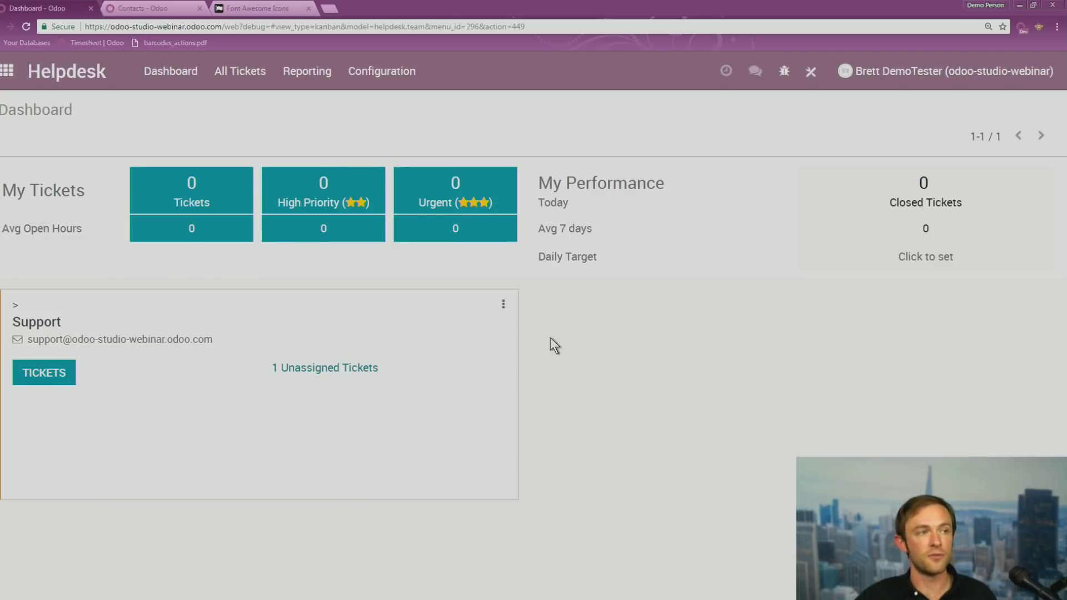
{"action": "left_click", "coordinate": [318, 365]}
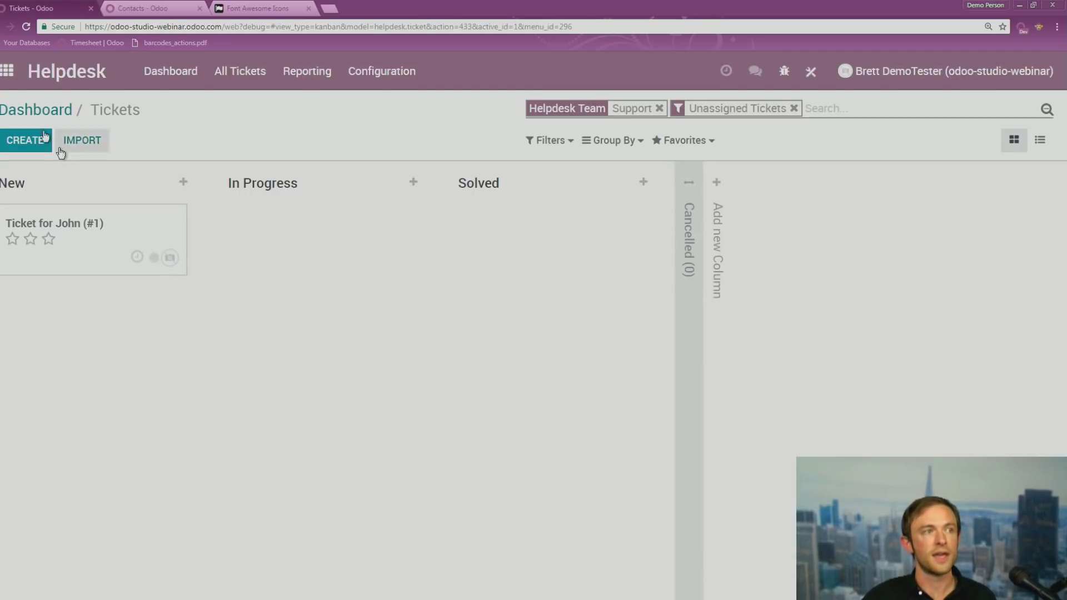
{"action": "left_click", "coordinate": [75, 247]}
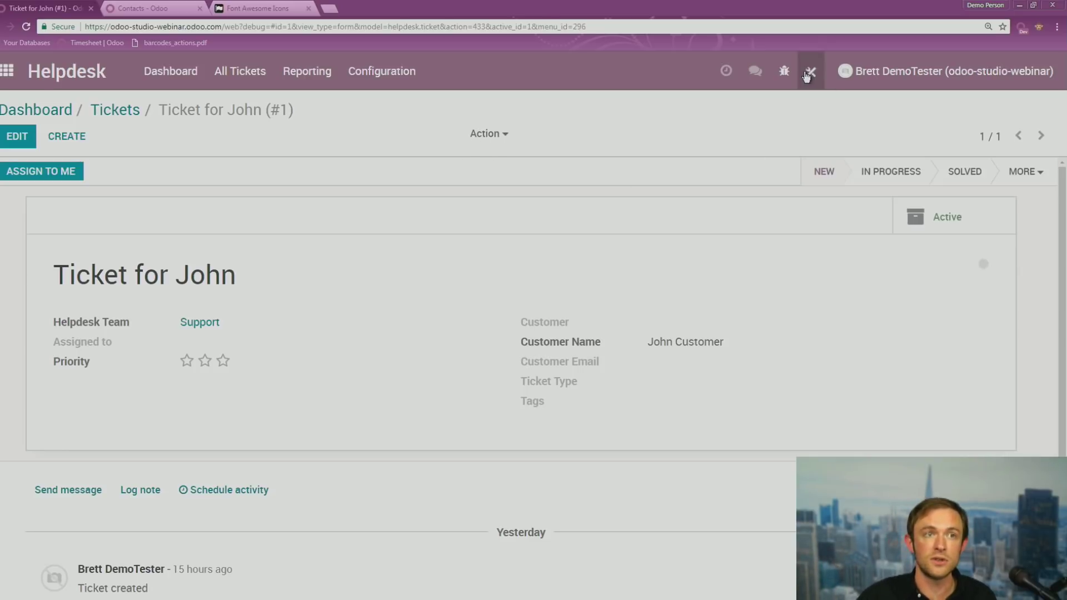
{"action": "left_click", "coordinate": [811, 70]}
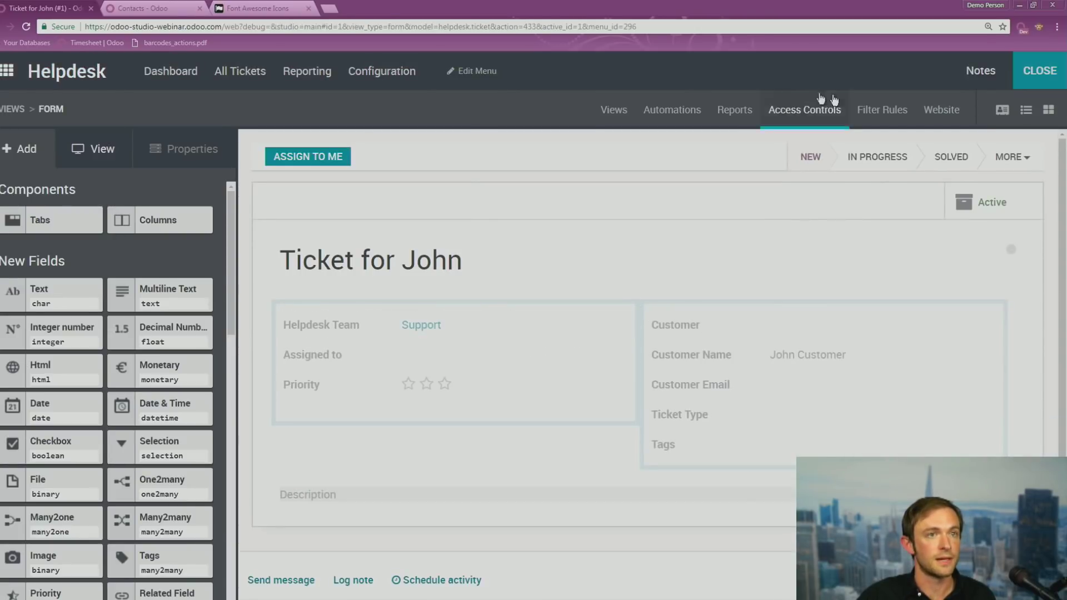
Create a new helpdesk ticket report from the Preview Business Document template
{"action": "left_click", "coordinate": [731, 109]}
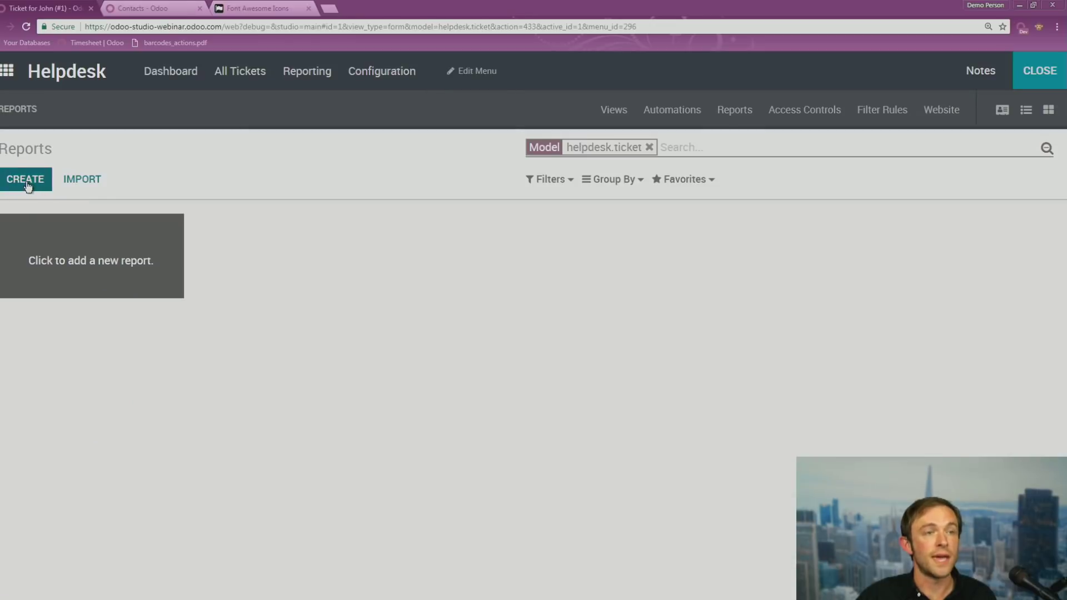
{"action": "left_click", "coordinate": [26, 181]}
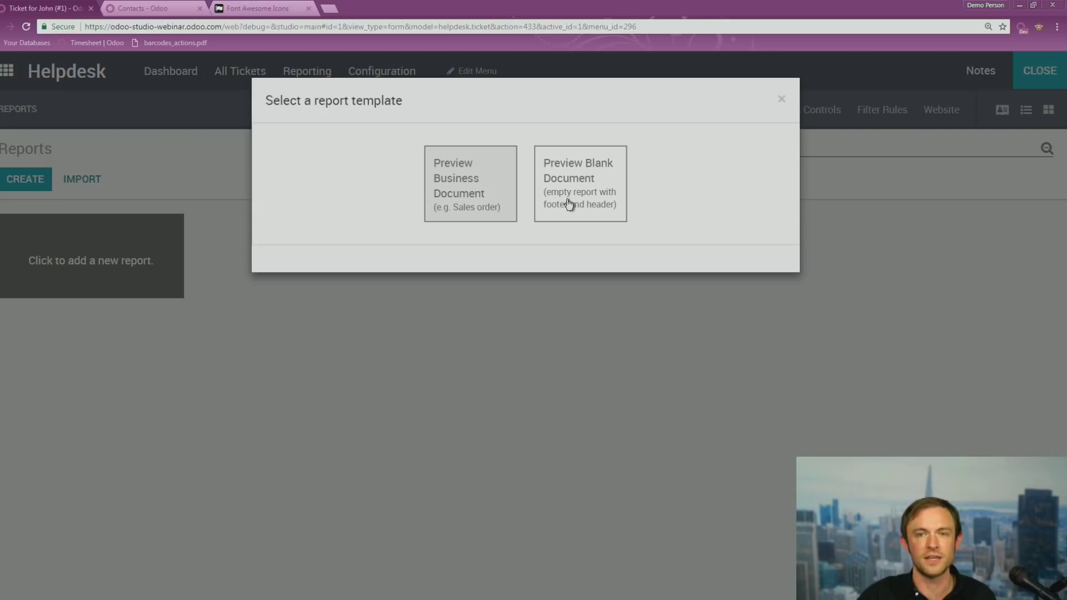
{"action": "left_click", "coordinate": [477, 190]}
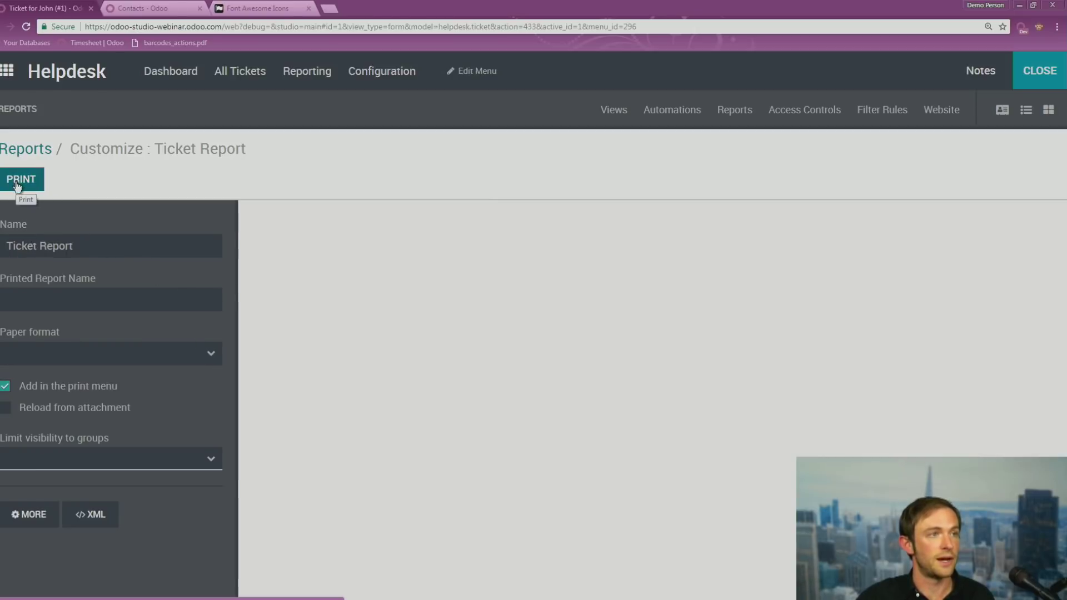
Leave Studio and print the ticket with the new Ticket Report
{"action": "left_click", "coordinate": [1051, 73]}
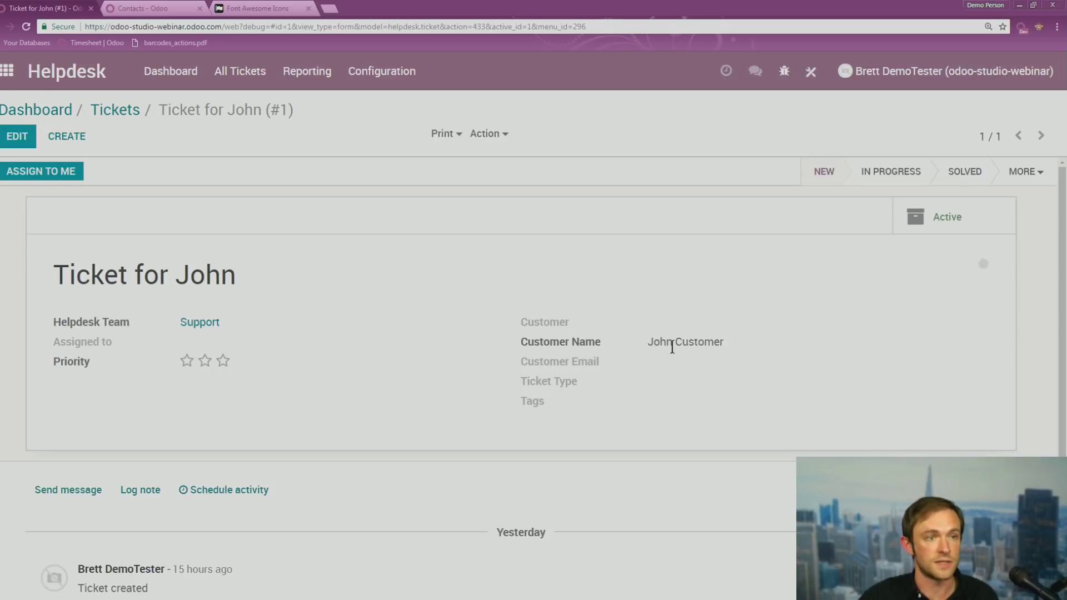
{"action": "left_click", "coordinate": [438, 135]}
{"action": "left_click", "coordinate": [469, 159]}
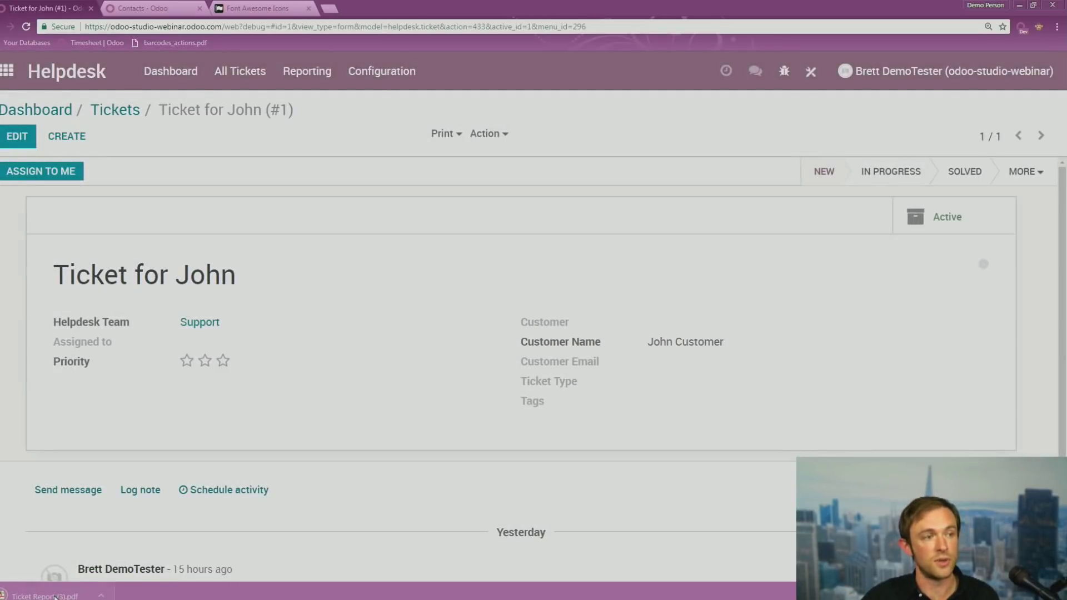
Review 'Ticket Report (3).pdf', showing the ticket title and date, then return to the ticket tab
{"action": "left_click", "coordinate": [55, 596]}
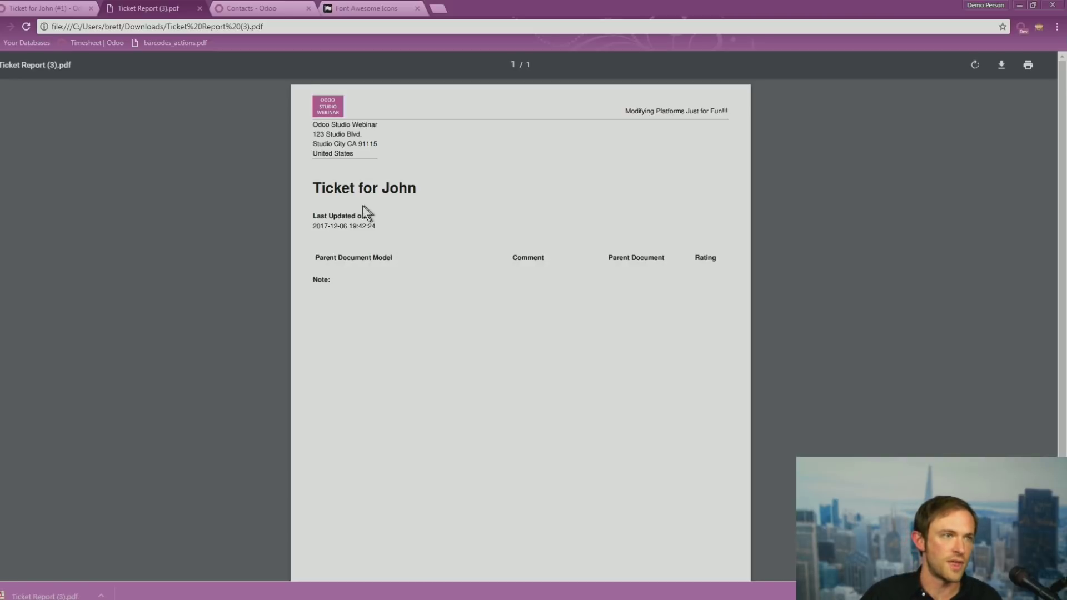
{"action": "left_click_drag", "start_coordinate": [314, 189], "coordinate": [454, 186]}
{"action": "left_click", "coordinate": [455, 186]}
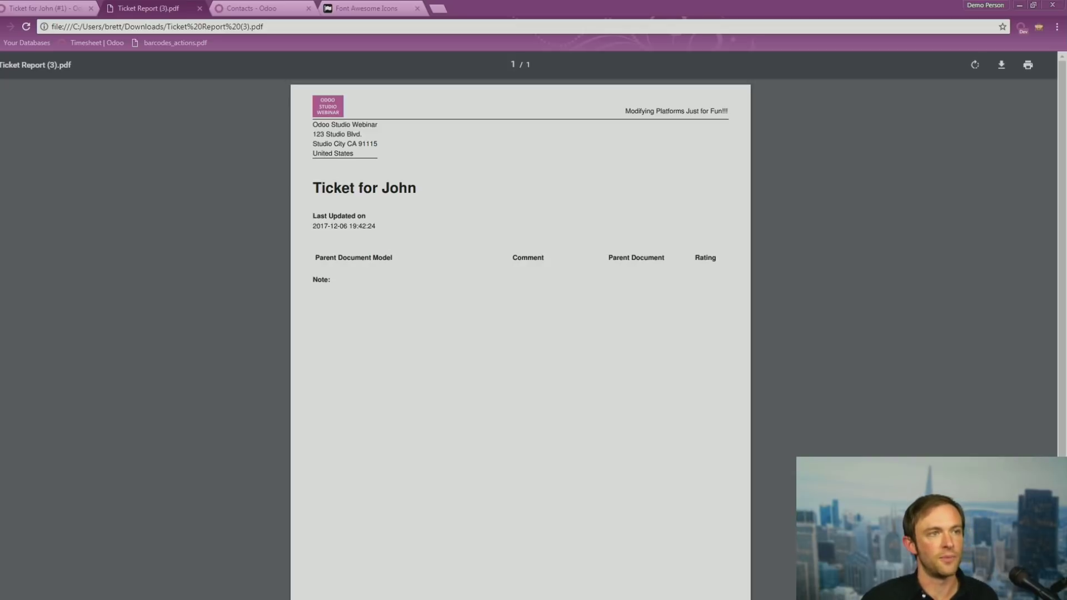
{"action": "left_click", "coordinate": [53, 9]}
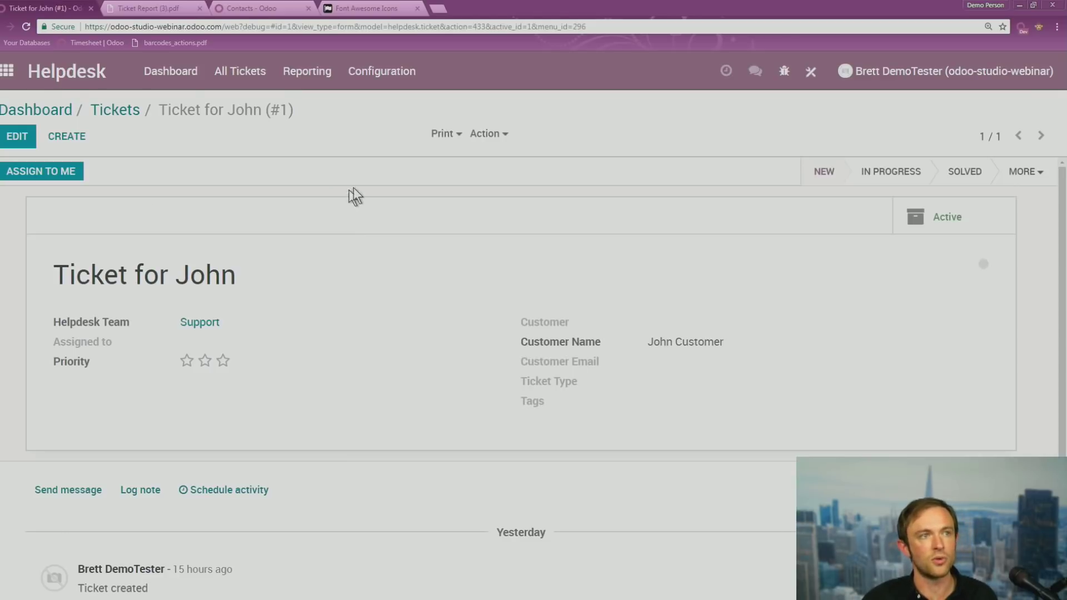
{"action": "left_click", "coordinate": [812, 75]}
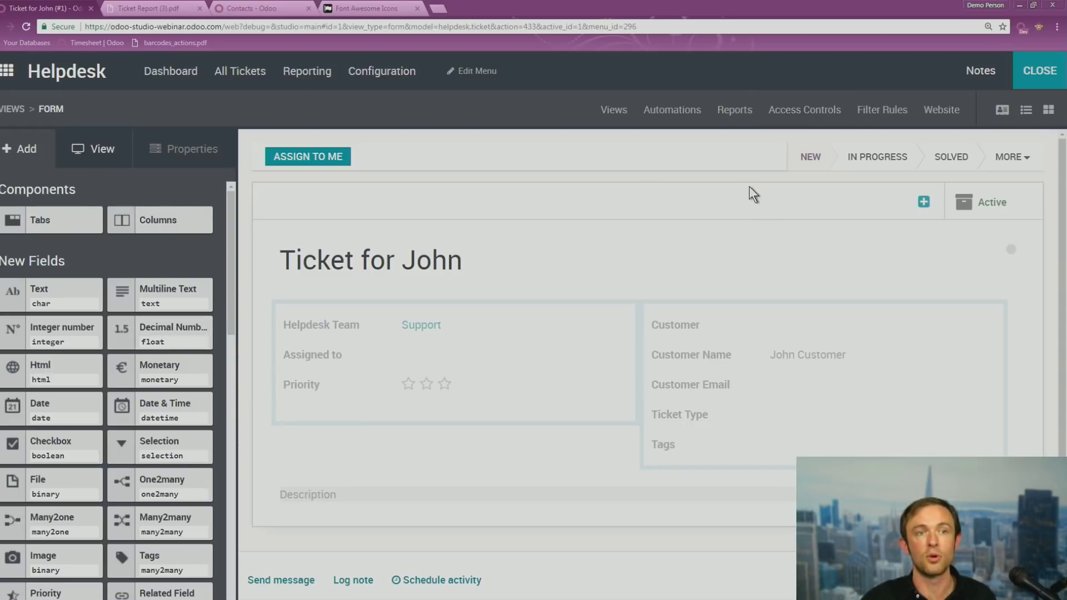
{"action": "left_click", "coordinate": [1042, 71]}
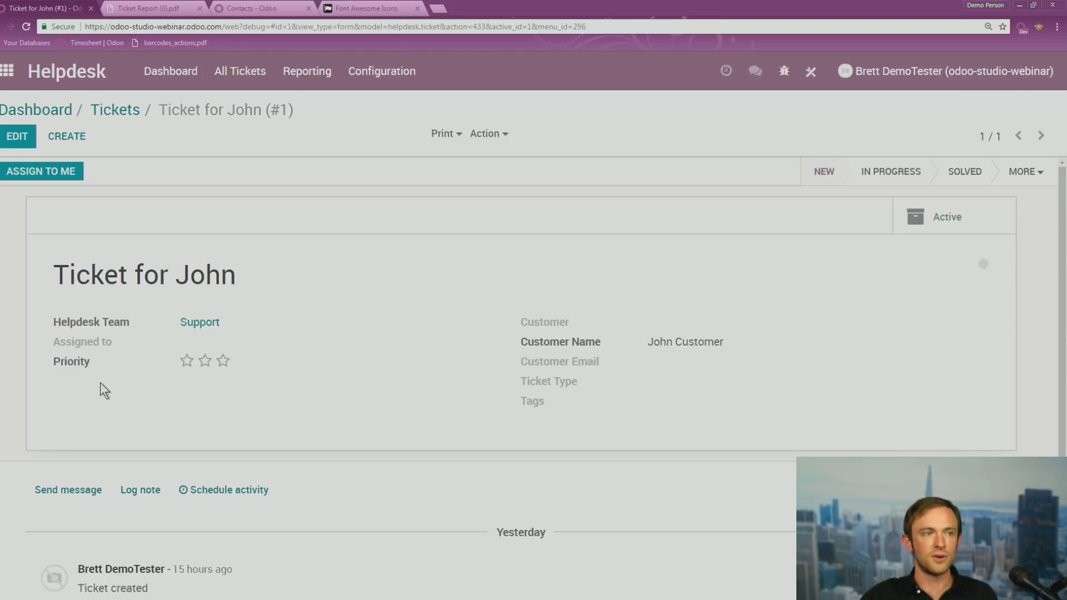
{"action": "left_click", "coordinate": [811, 73]}
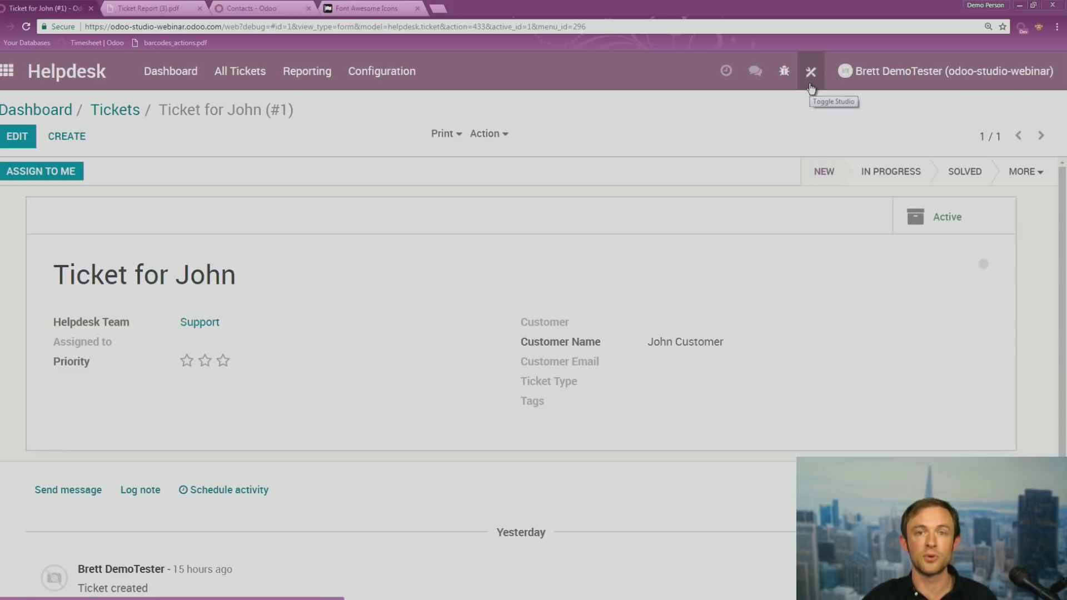
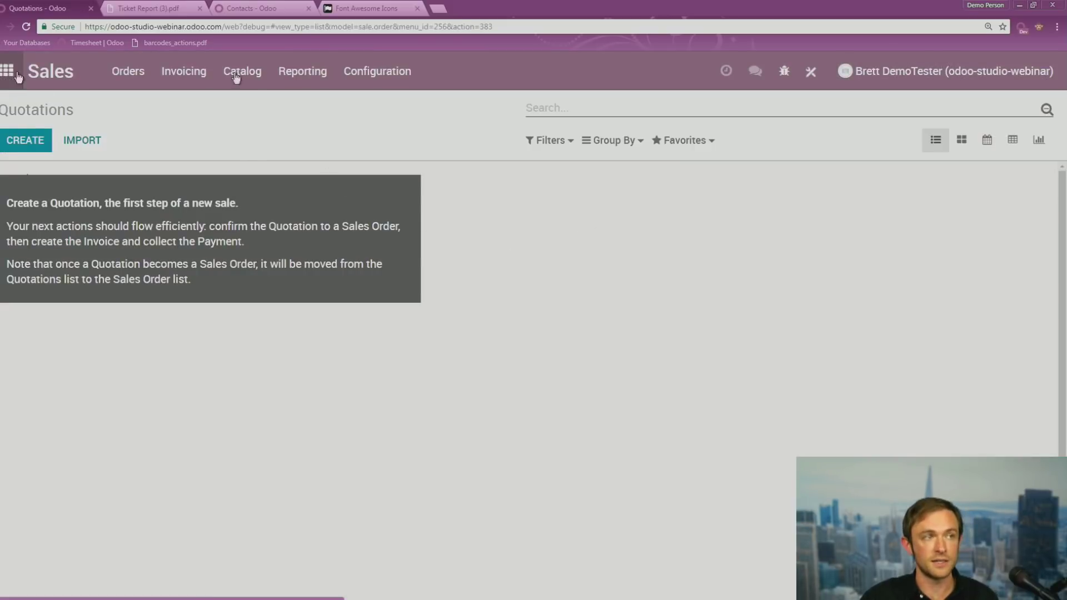
Go back to the Odoo home screen showing the full app grid
{"action": "left_click", "coordinate": [16, 74]}
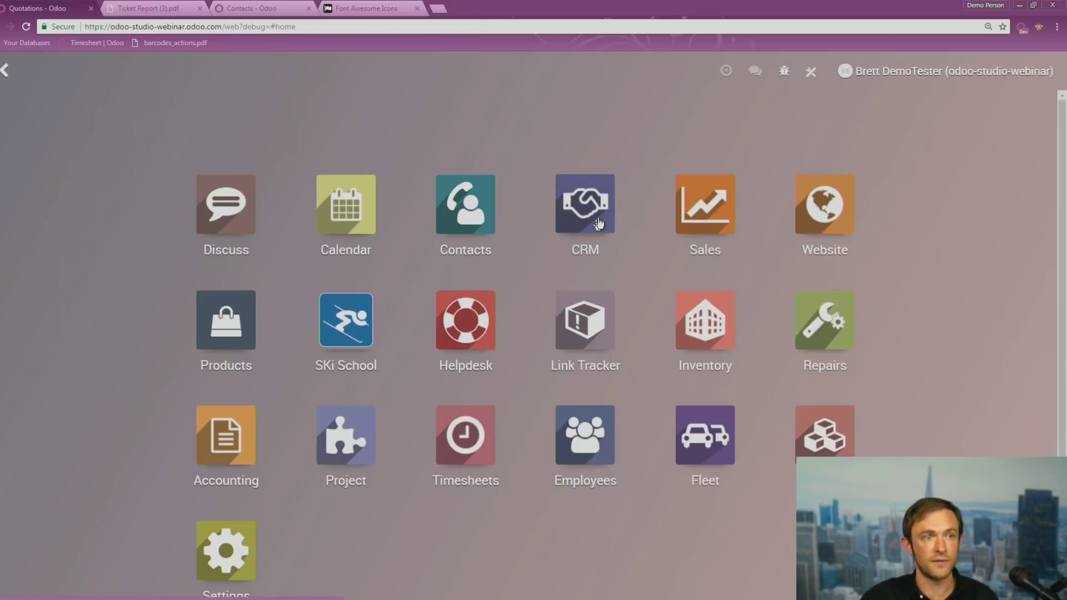
In Studio, add a File field beneath Phone on the 'New Opportunity - Looking for Service' opportunity form
{"action": "left_click", "coordinate": [597, 218]}
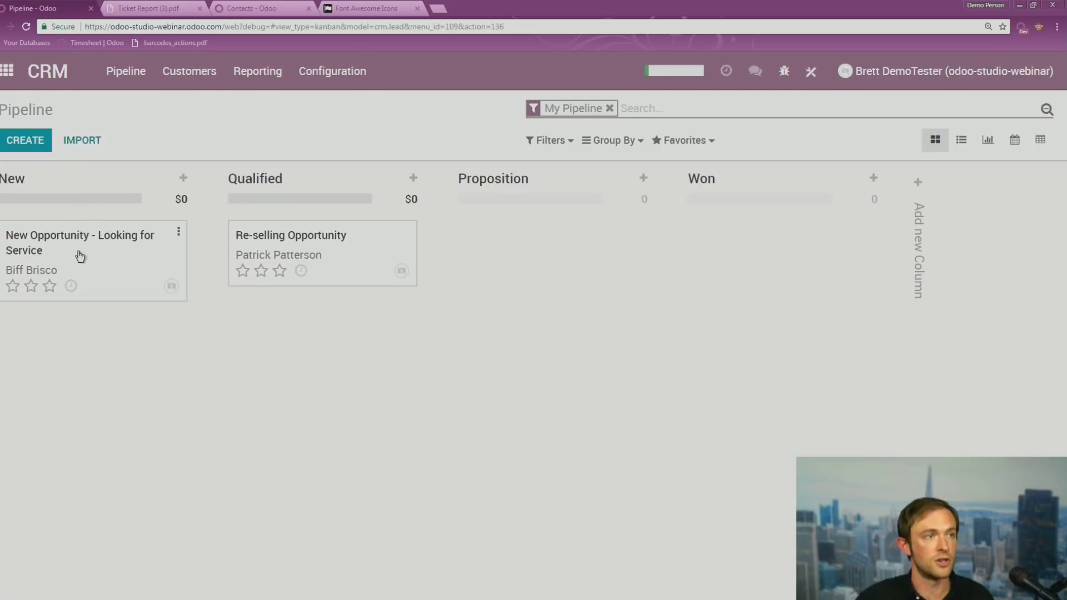
{"action": "left_click", "coordinate": [77, 251]}
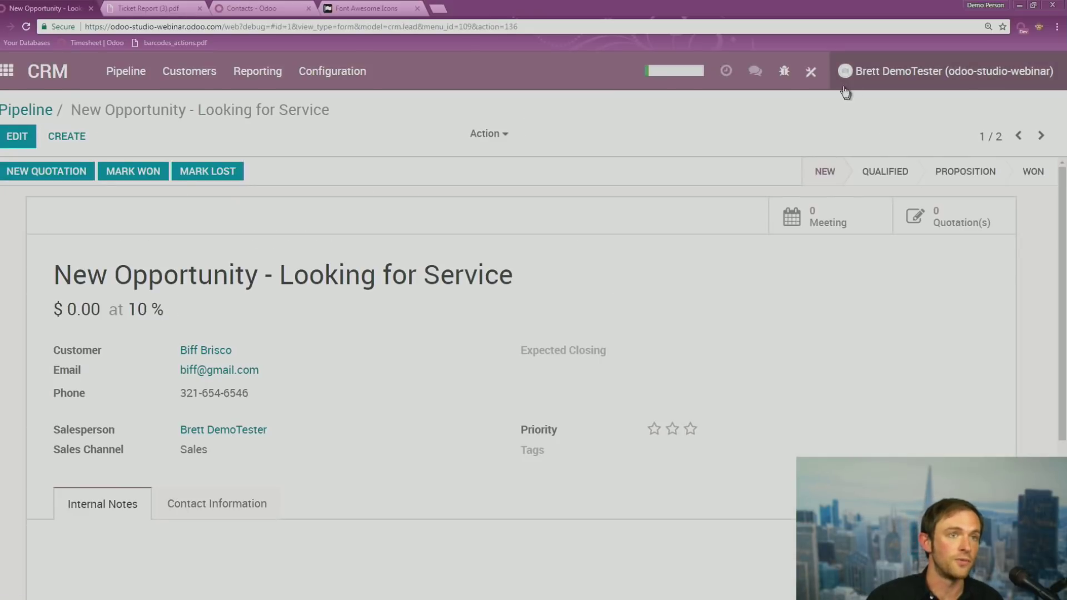
{"action": "left_click", "coordinate": [810, 72]}
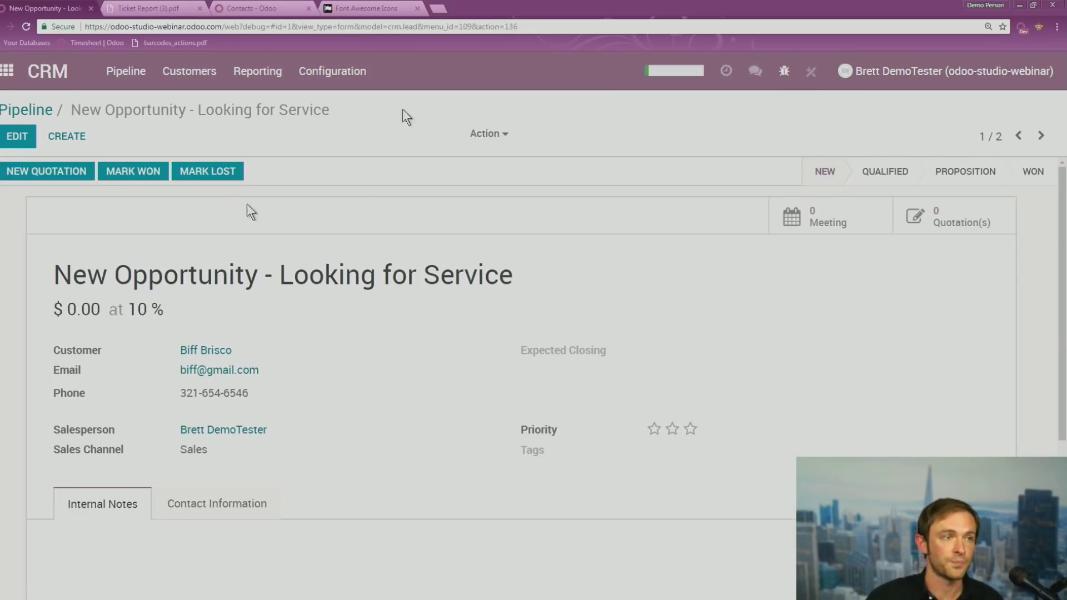
{"action": "scroll", "coordinate": [161, 426], "scroll_direction": "down", "scroll_amount": 2}
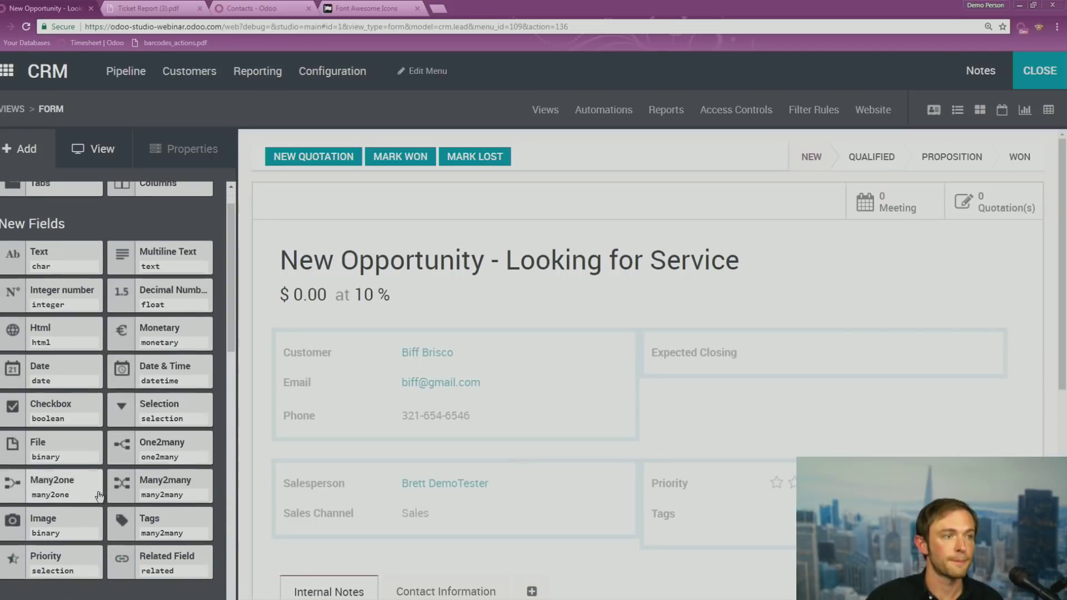
{"action": "left_click_drag", "start_coordinate": [61, 428], "coordinate": [345, 454]}
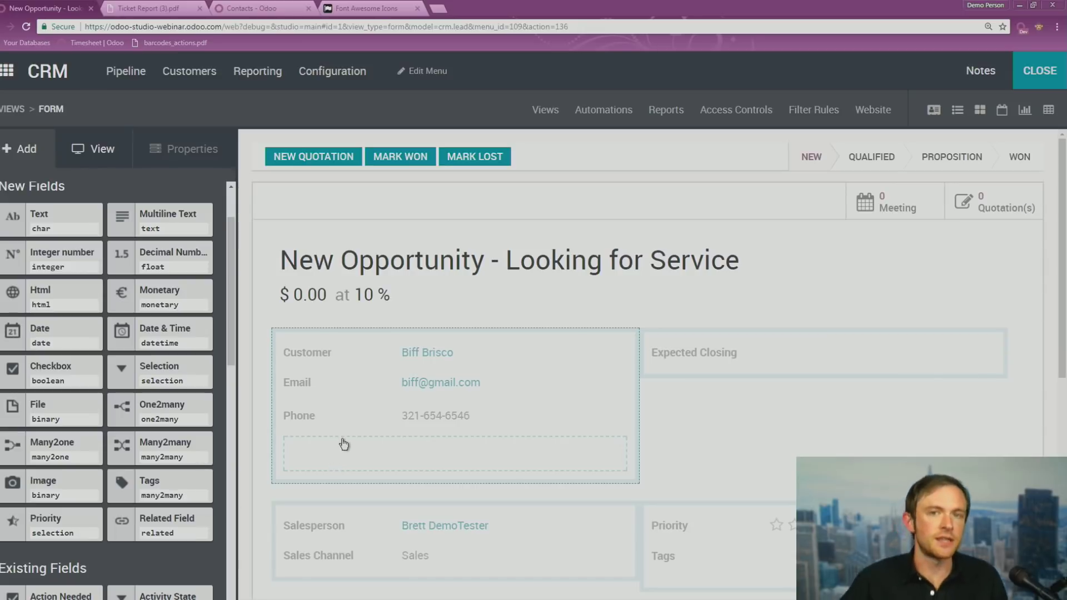
{"action": "left_click", "coordinate": [312, 443]}
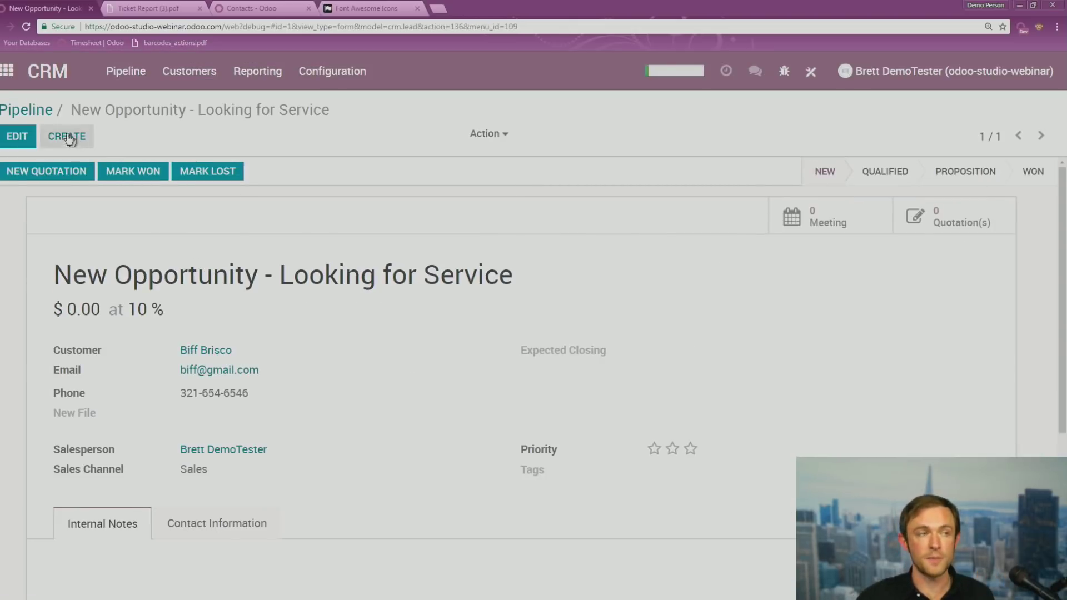
{"action": "left_click", "coordinate": [6, 71]}
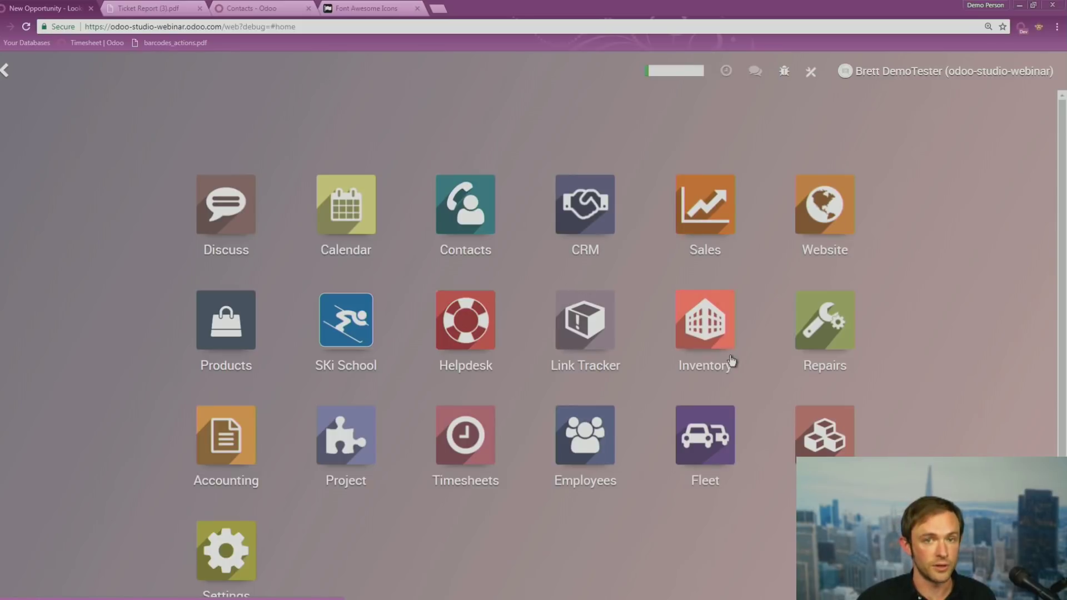
Open the website's Contact Form page in edit mode and drop a Form Builder block onto it
{"action": "left_click", "coordinate": [813, 225]}
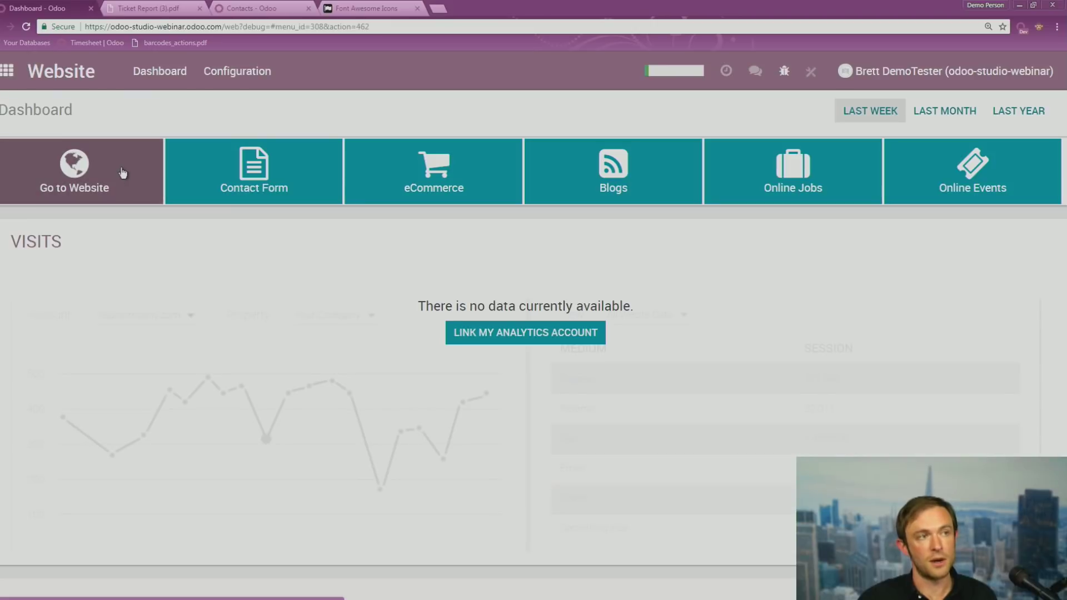
{"action": "left_click", "coordinate": [122, 174]}
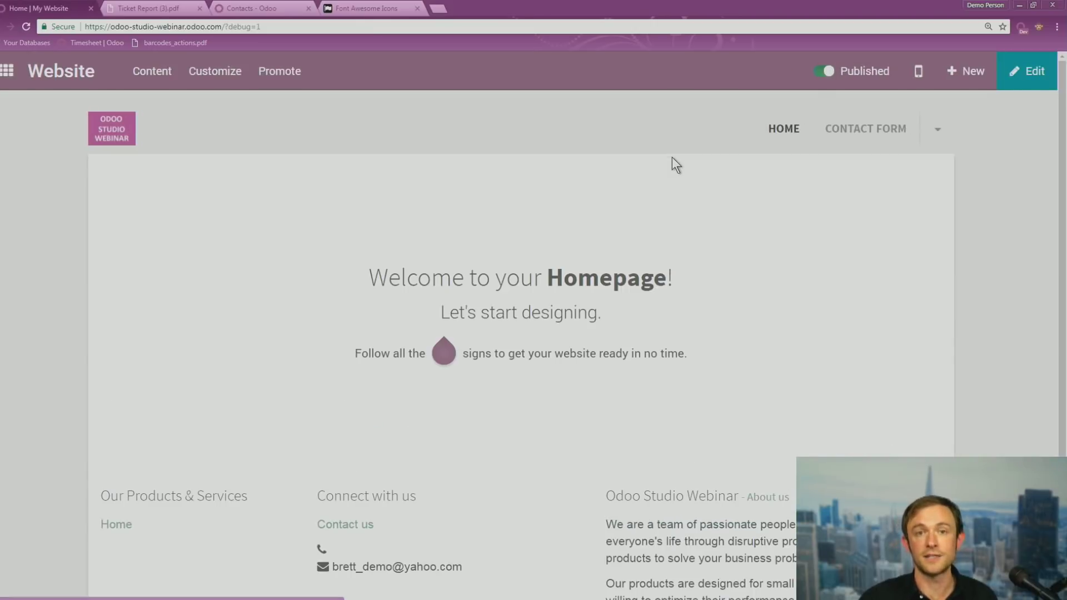
{"action": "left_click", "coordinate": [852, 137]}
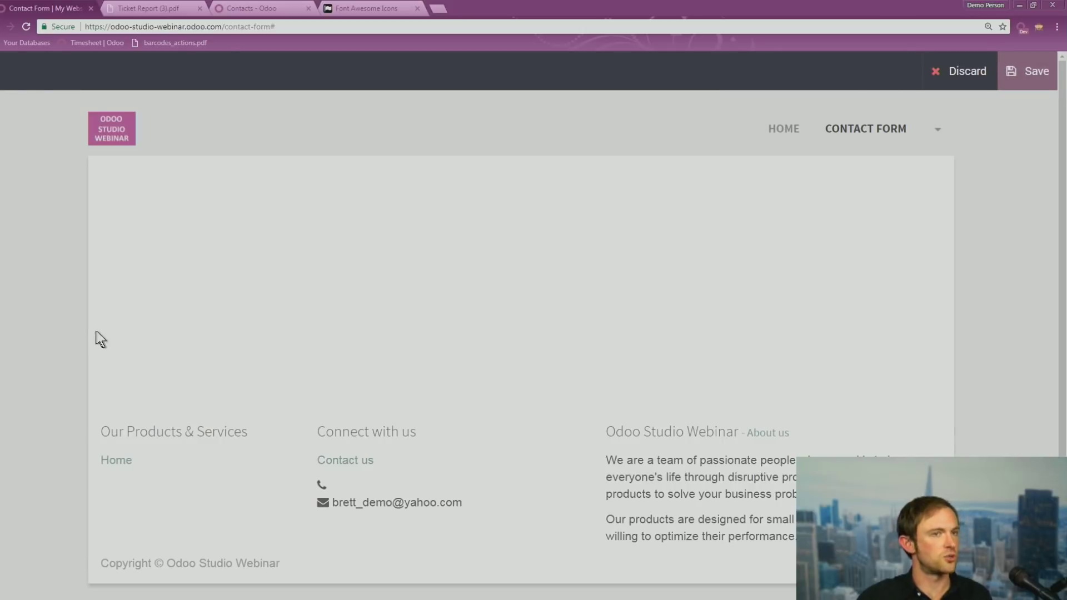
{"action": "scroll", "coordinate": [48, 349], "scroll_direction": "down", "scroll_amount": 5}
{"action": "scroll", "coordinate": [45, 342], "scroll_direction": "down", "scroll_amount": 10}
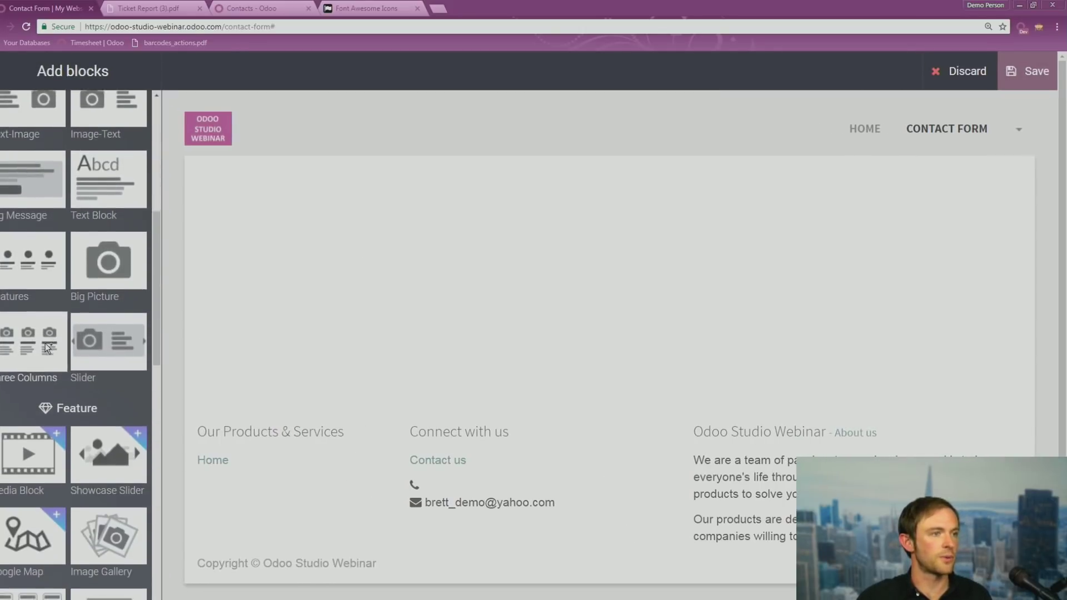
{"action": "left_click_drag", "start_coordinate": [44, 384], "coordinate": [445, 274]}
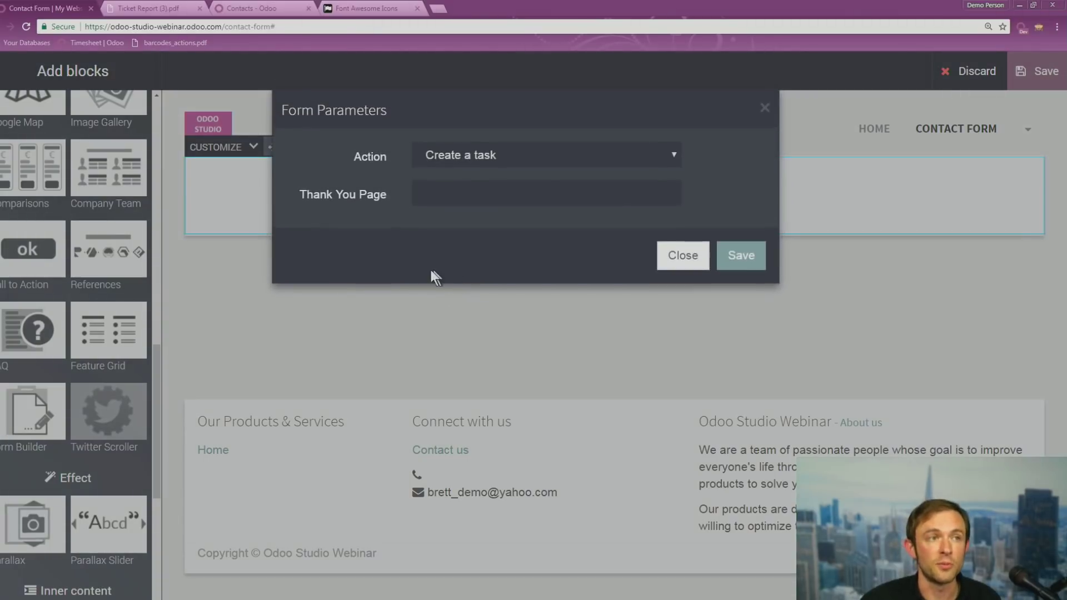
Keep the form action as 'Create a task' and confirm the Form Parameters
{"action": "left_click", "coordinate": [500, 155]}
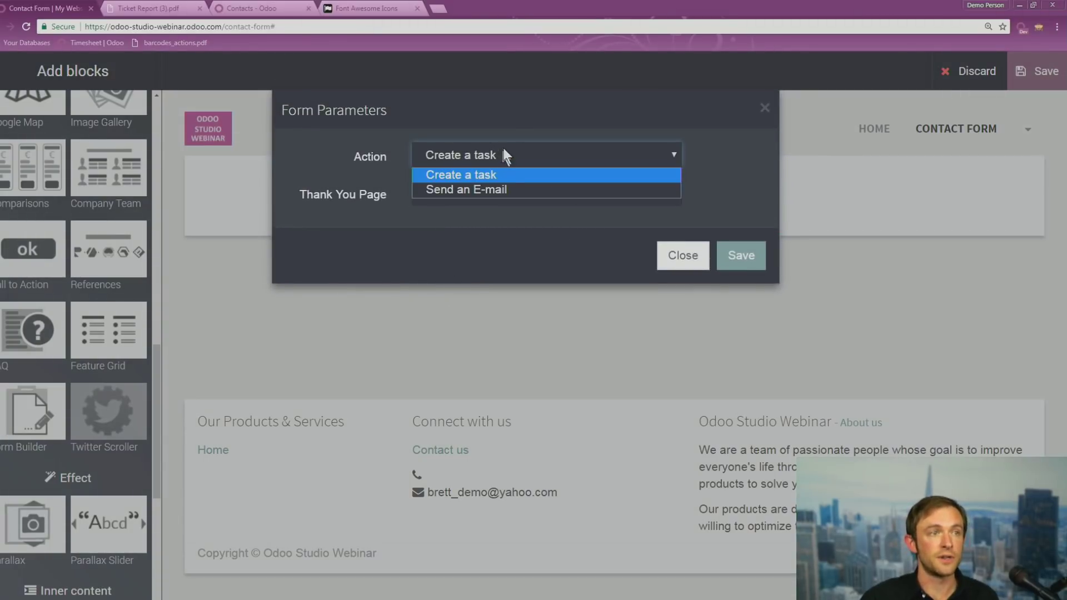
{"action": "left_click", "coordinate": [503, 146]}
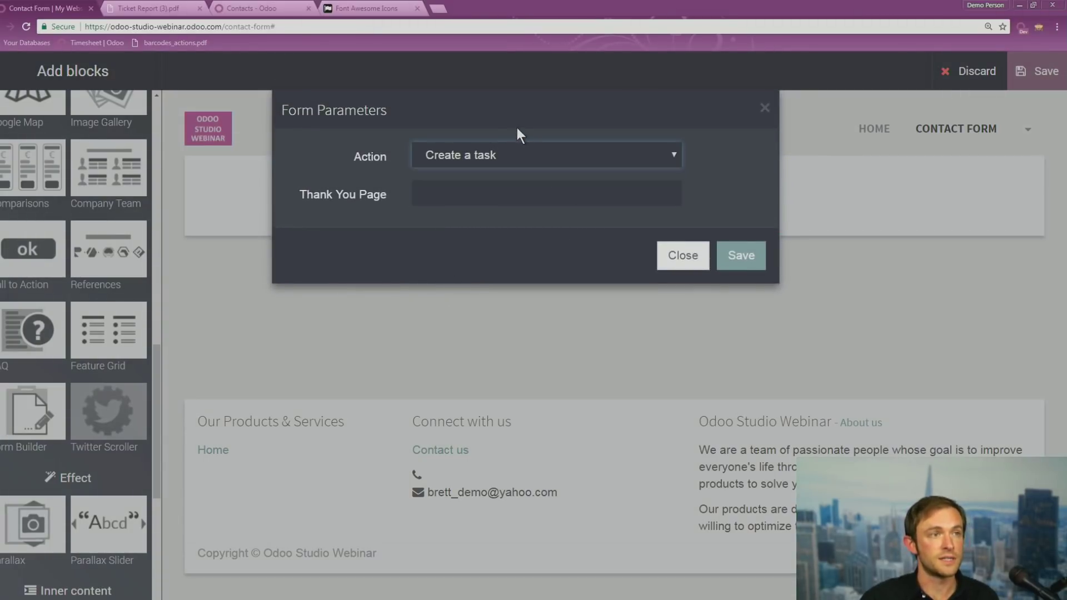
{"action": "left_click", "coordinate": [506, 158]}
{"action": "left_click", "coordinate": [566, 131]}
{"action": "left_click", "coordinate": [541, 145]}
{"action": "left_click", "coordinate": [551, 131]}
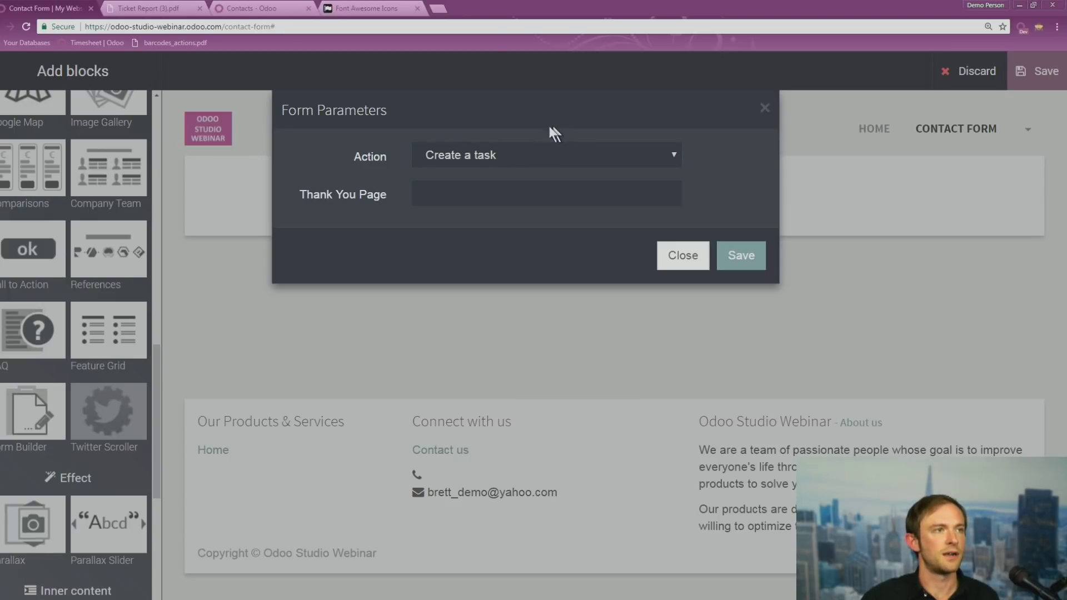
{"action": "left_click", "coordinate": [740, 257]}
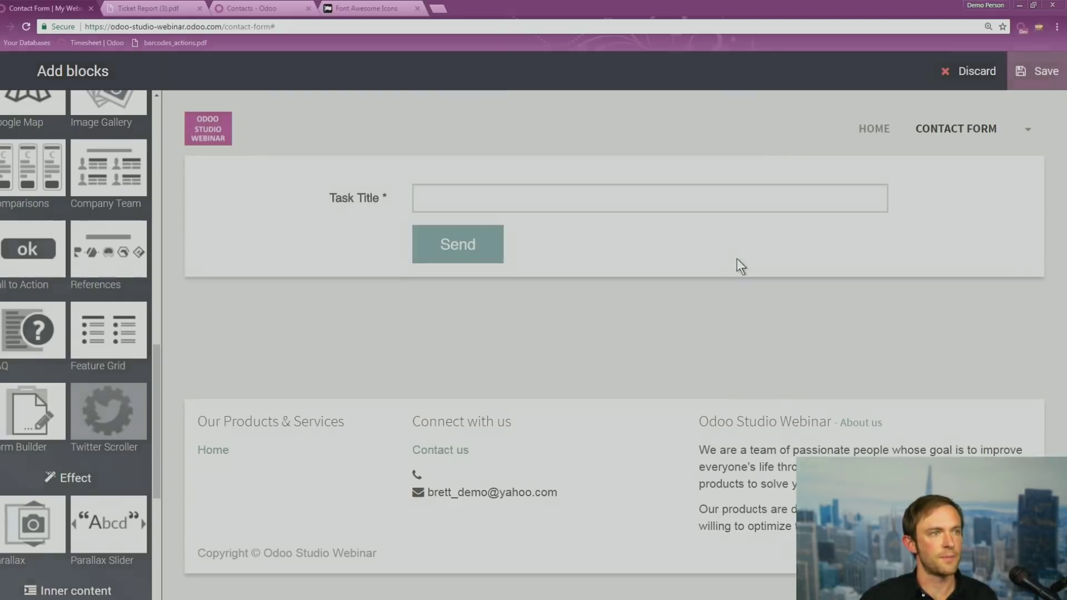
Inspect the Task Title field and form customization options, then save the Contact Form page
{"action": "left_click", "coordinate": [407, 193]}
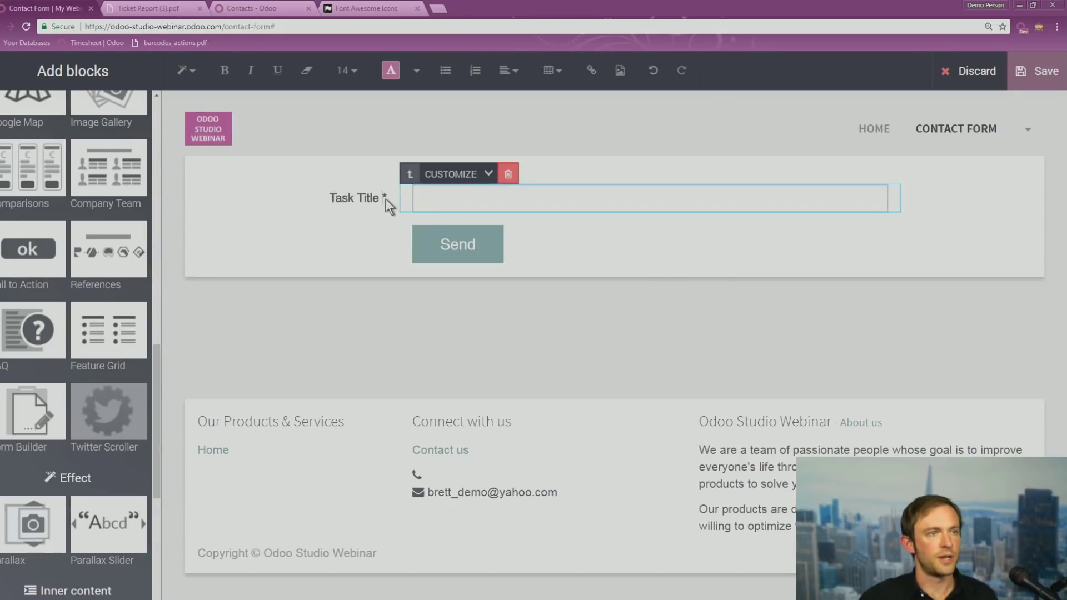
{"action": "left_click", "coordinate": [386, 199]}
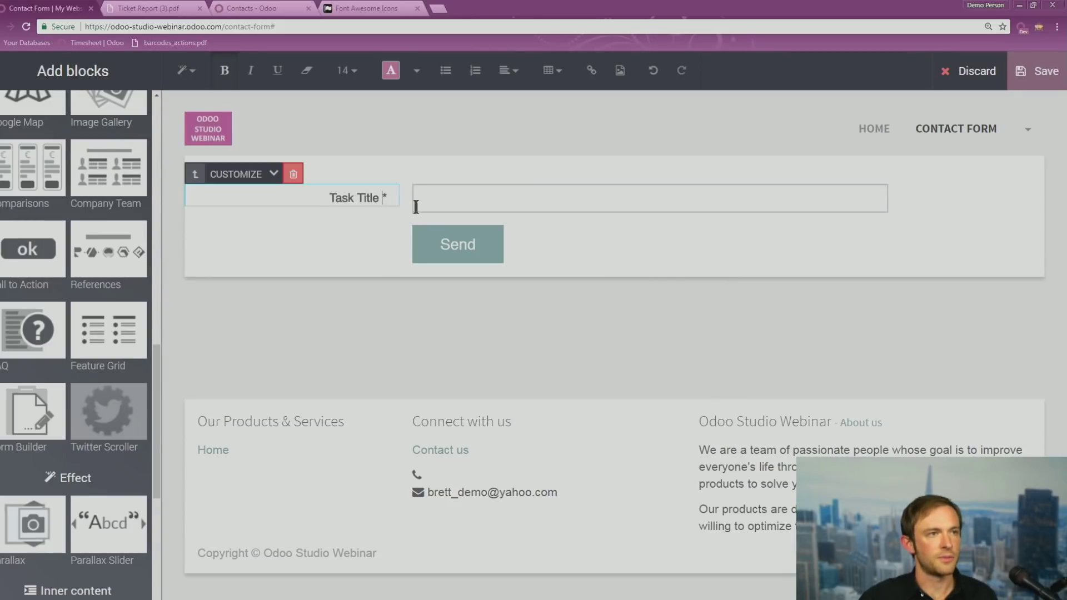
{"action": "left_click", "coordinate": [274, 175]}
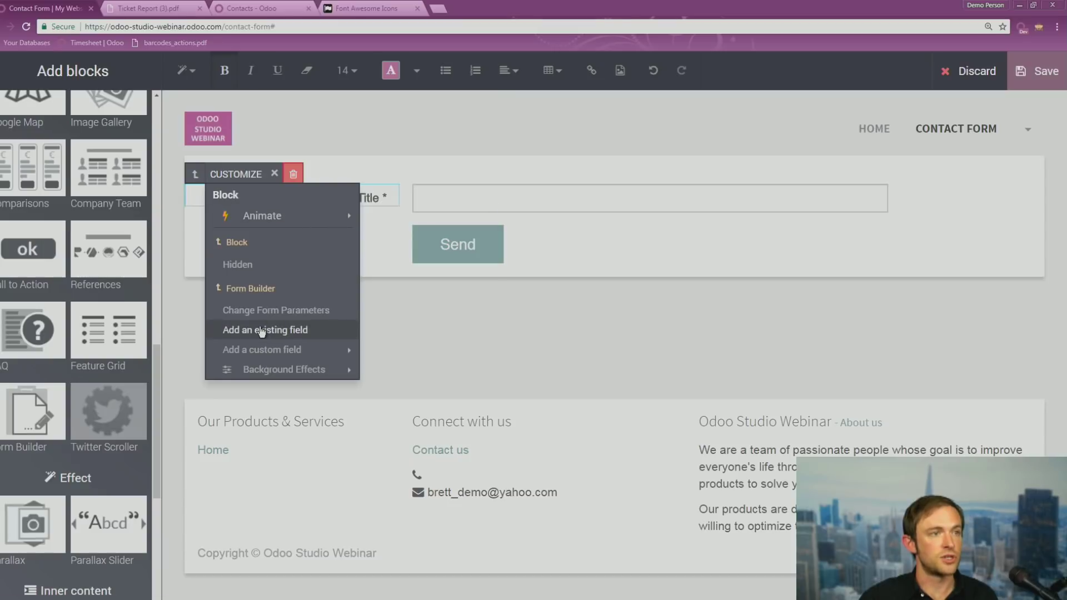
{"action": "mouse_move", "coordinate": [261, 350]}
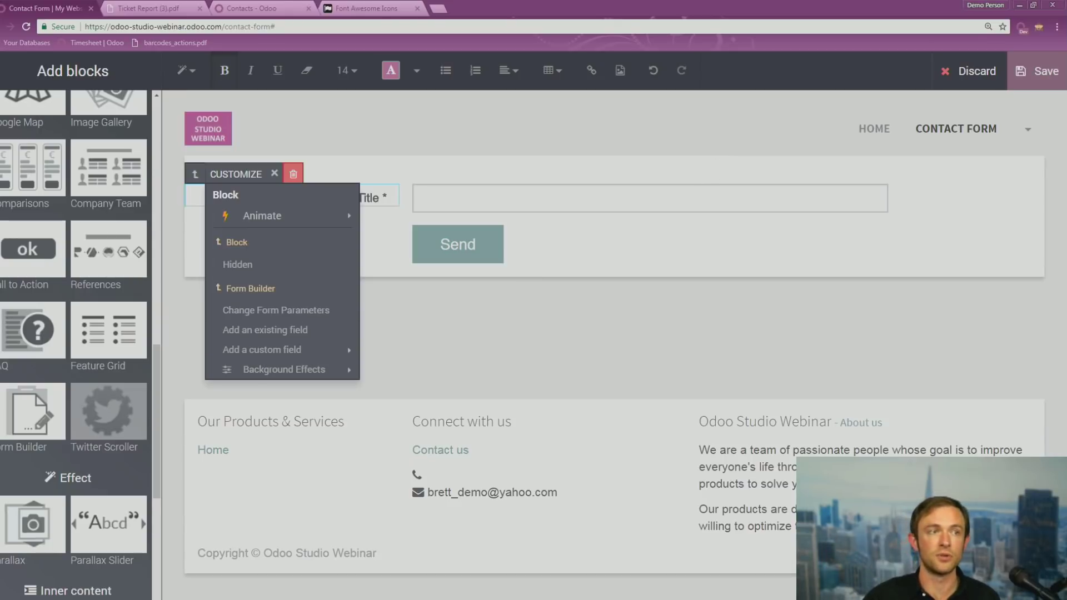
{"action": "left_click", "coordinate": [1044, 72]}
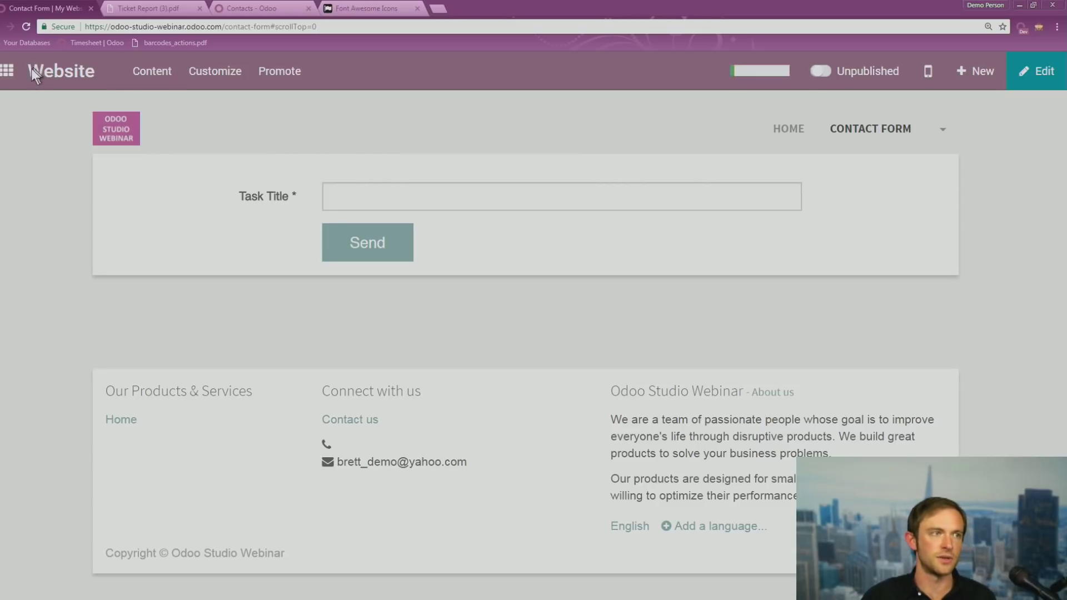
Open the Apps module list and remove the Apps filter to show all 468 modules
{"action": "left_click", "coordinate": [7, 70]}
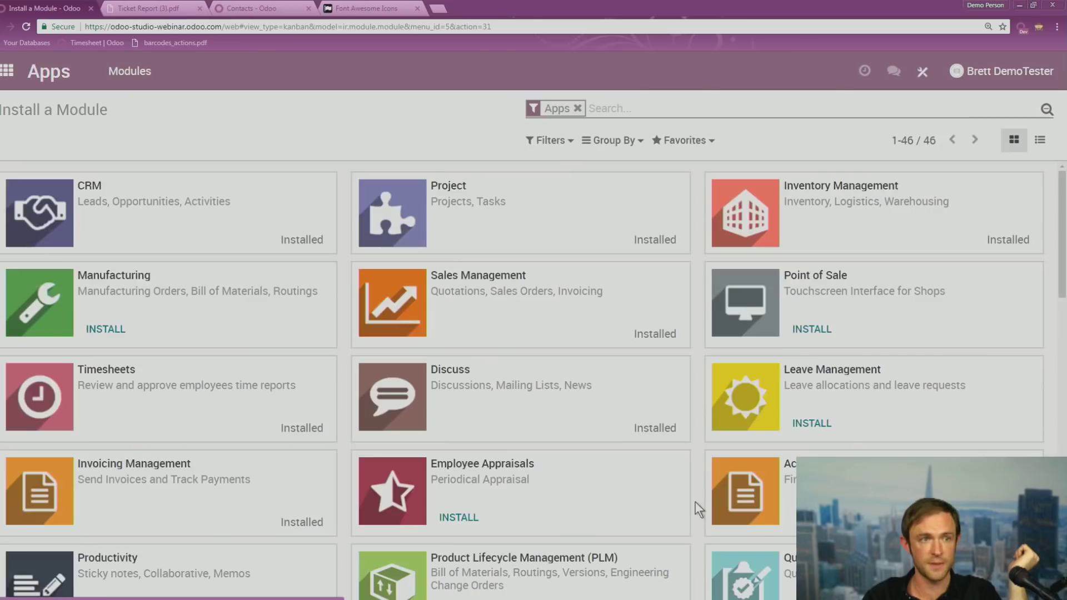
{"action": "left_click", "coordinate": [577, 108]}
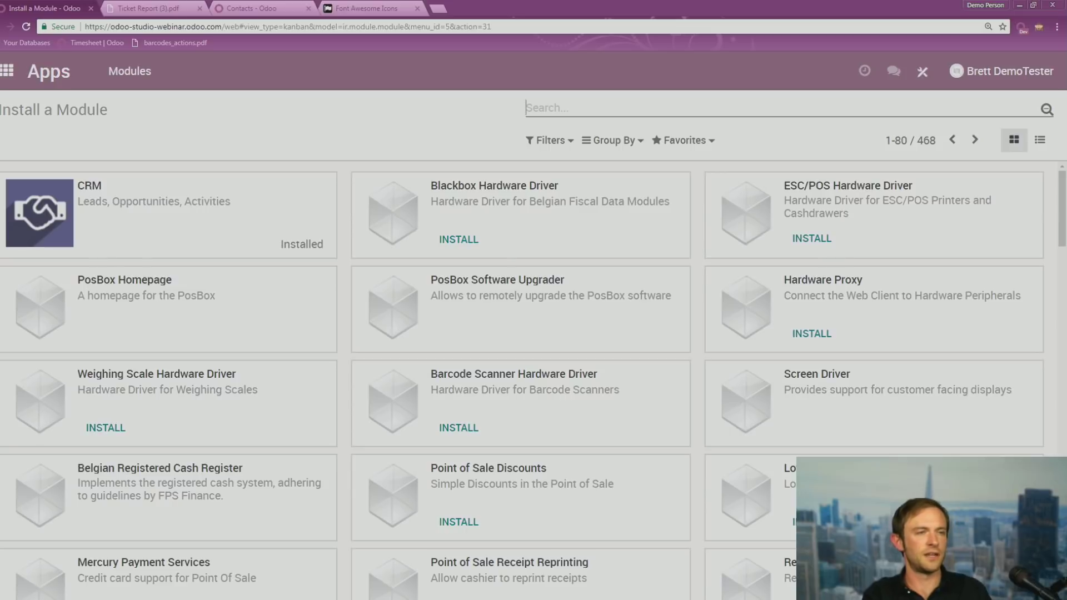
Search the modules for 'sch' and then 'studi', clearing each search afterwards
{"action": "type", "text": "sch"}
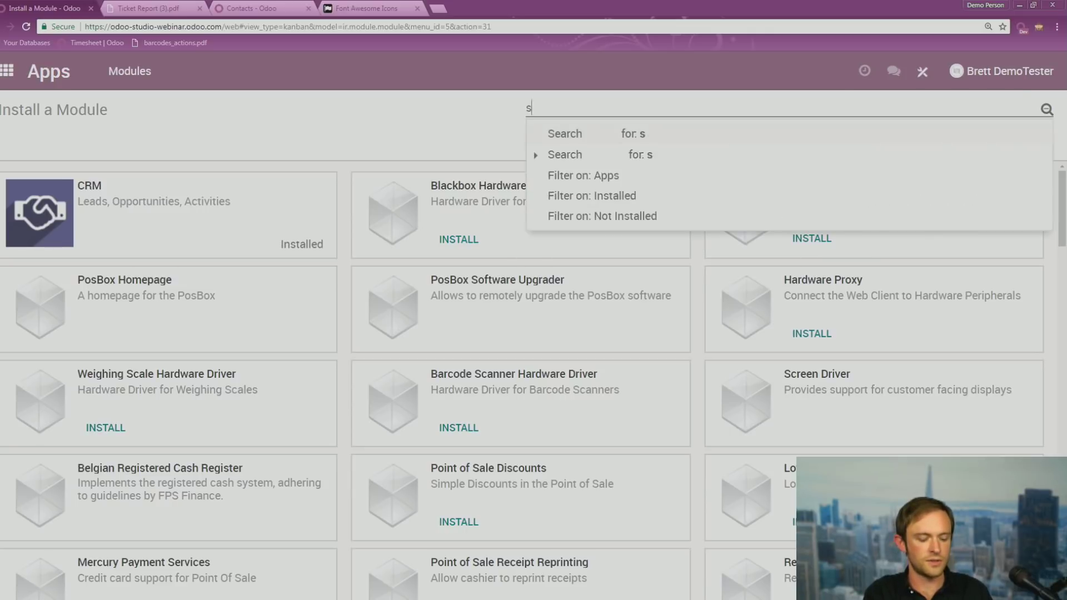
{"action": "key", "text": "Return"}
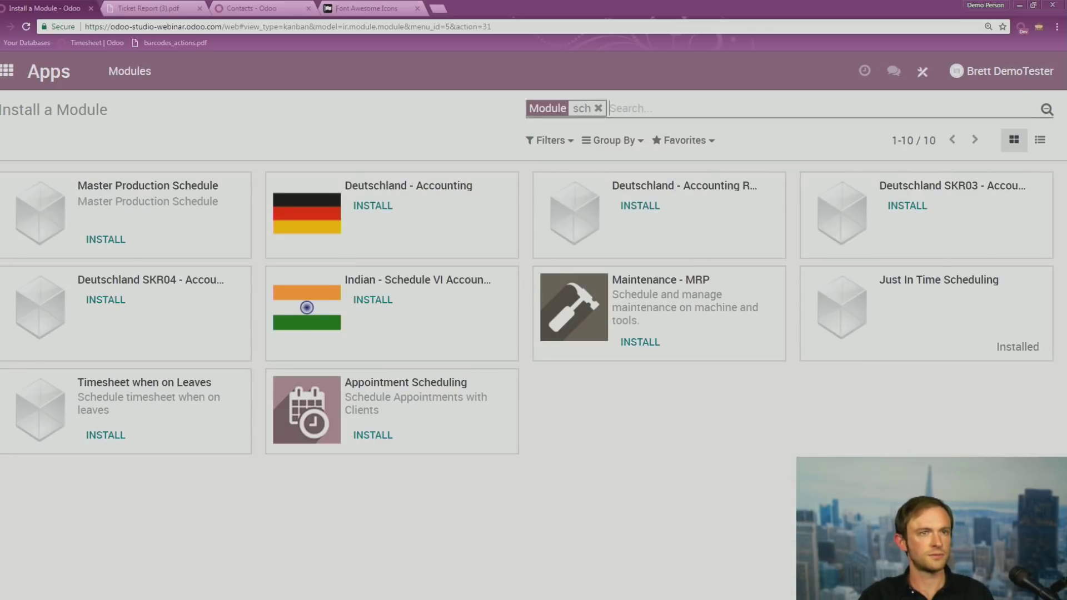
{"action": "left_click", "coordinate": [598, 108]}
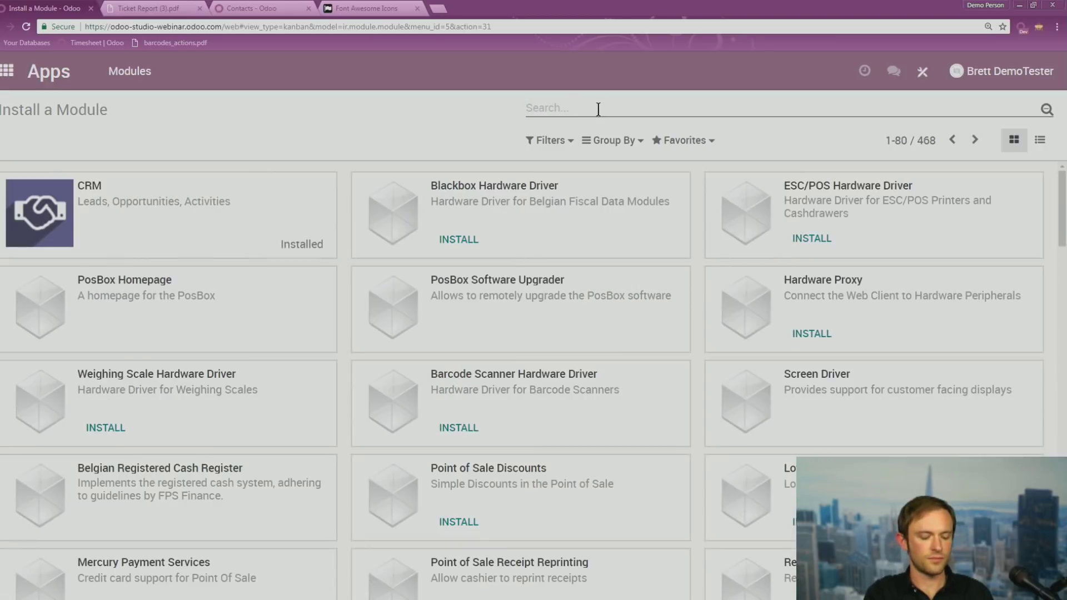
{"action": "type", "text": "studi"}
{"action": "key", "text": "Return"}
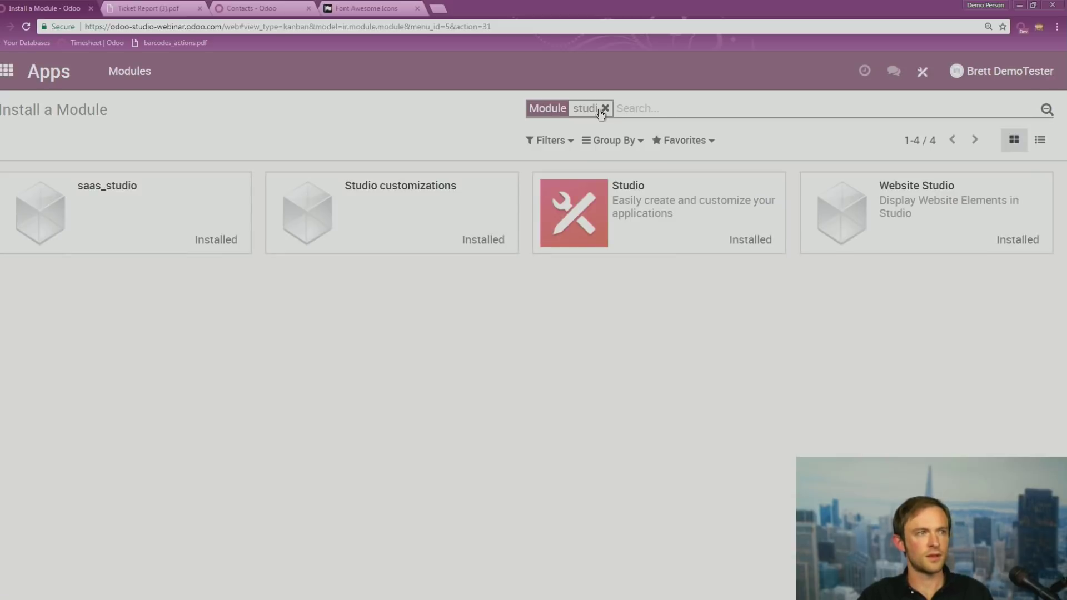
{"action": "left_click", "coordinate": [603, 110]}
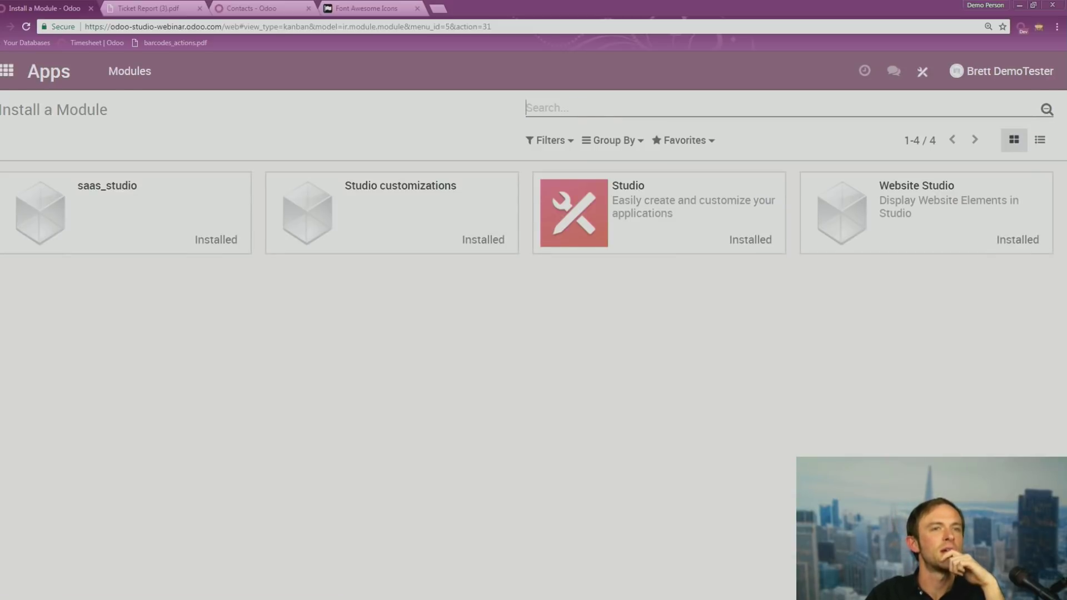
Switch the module catalogue to list view and scroll through names, authors, versions and statuses
{"action": "left_click", "coordinate": [1046, 145]}
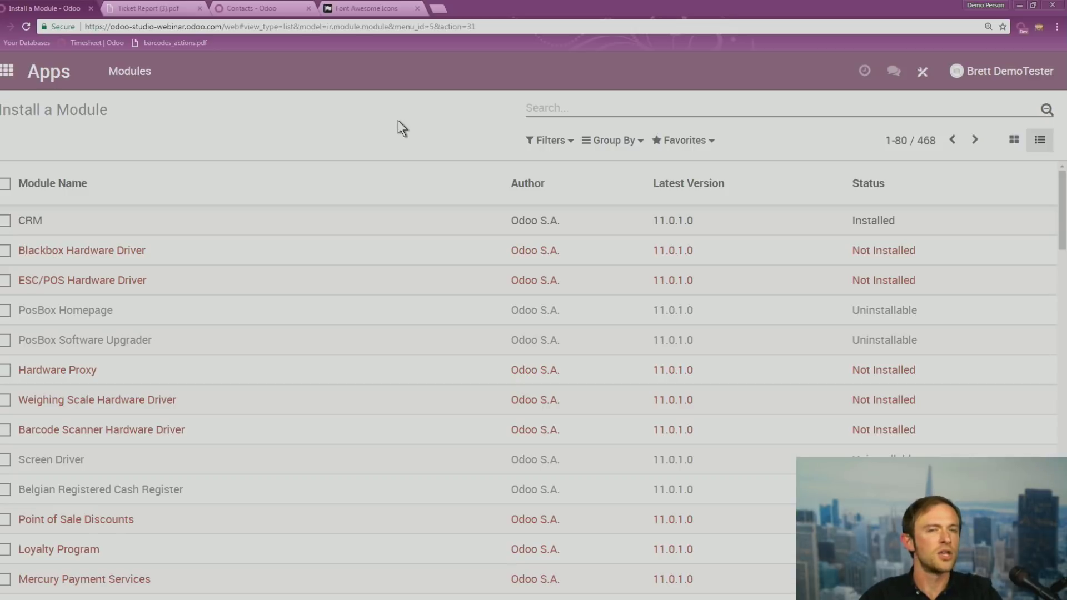
{"action": "scroll", "coordinate": [326, 285], "scroll_direction": "down", "scroll_amount": 10}
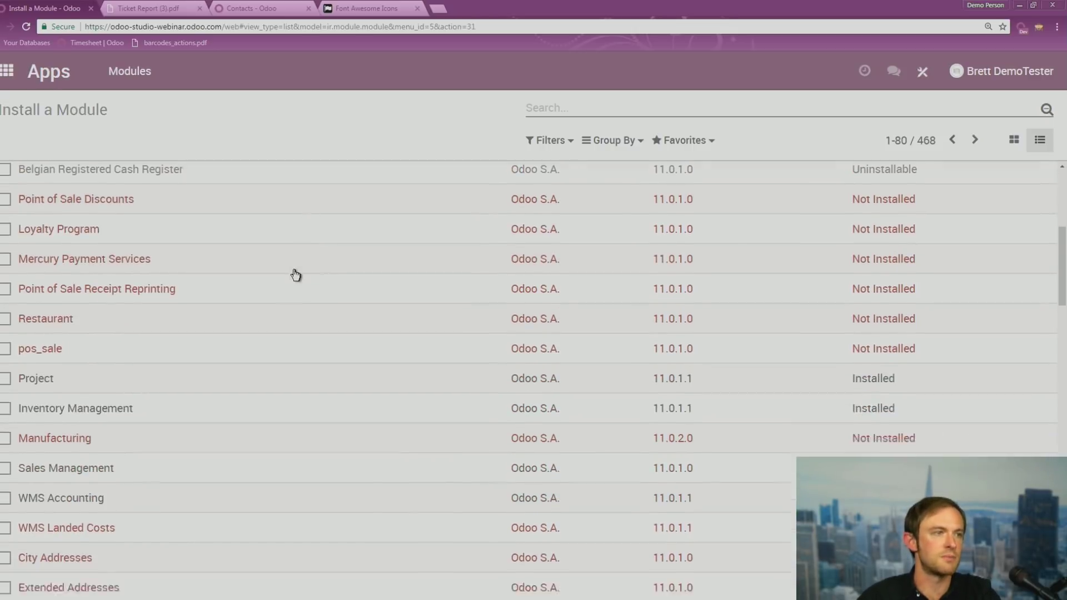
{"action": "scroll", "coordinate": [295, 275], "scroll_direction": "down", "scroll_amount": 7}
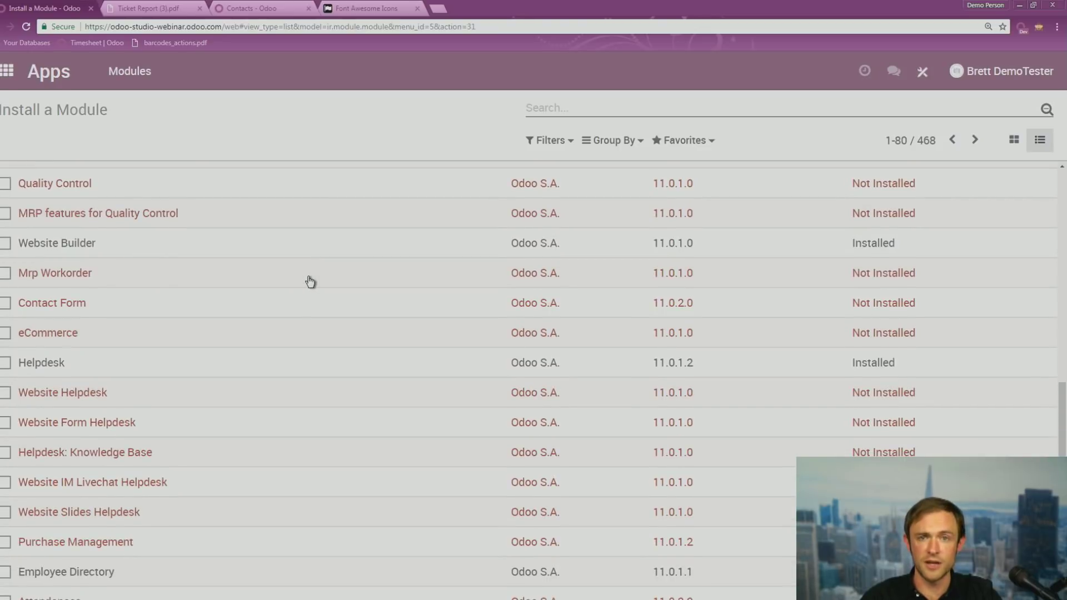
{"action": "scroll", "coordinate": [310, 282], "scroll_direction": "down", "scroll_amount": 12}
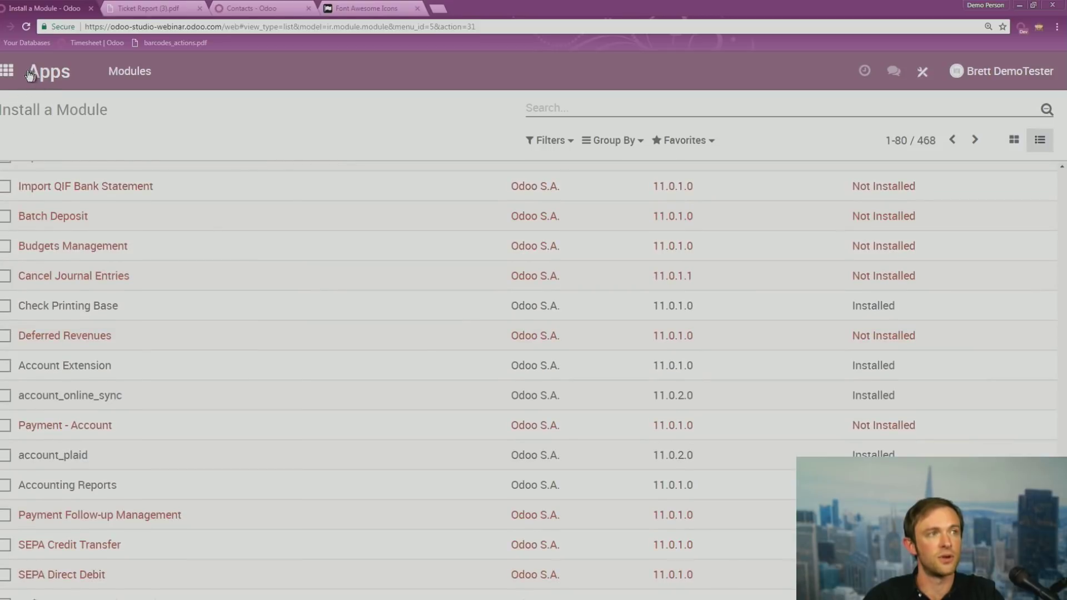
{"action": "left_click", "coordinate": [7, 71]}
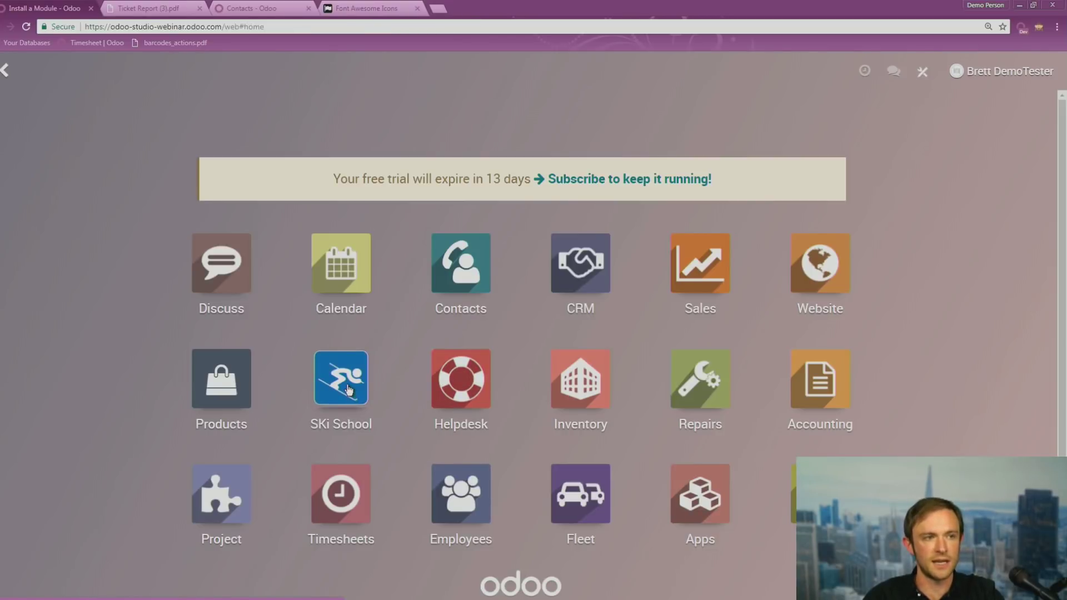
Open the SKi School class list and switch on developer mode
{"action": "left_click", "coordinate": [348, 389]}
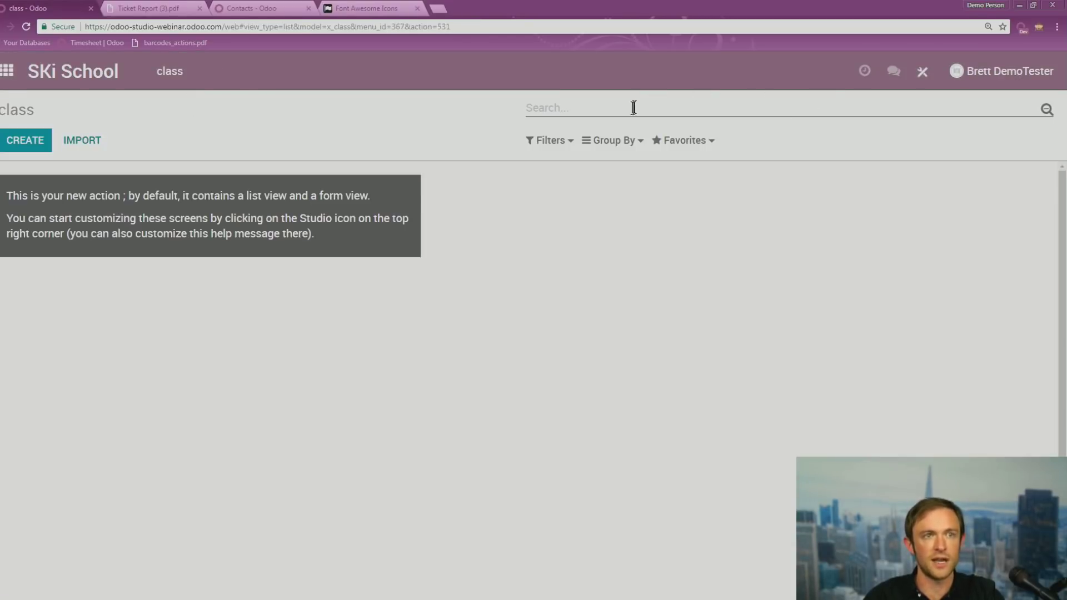
{"action": "left_click", "coordinate": [1021, 26]}
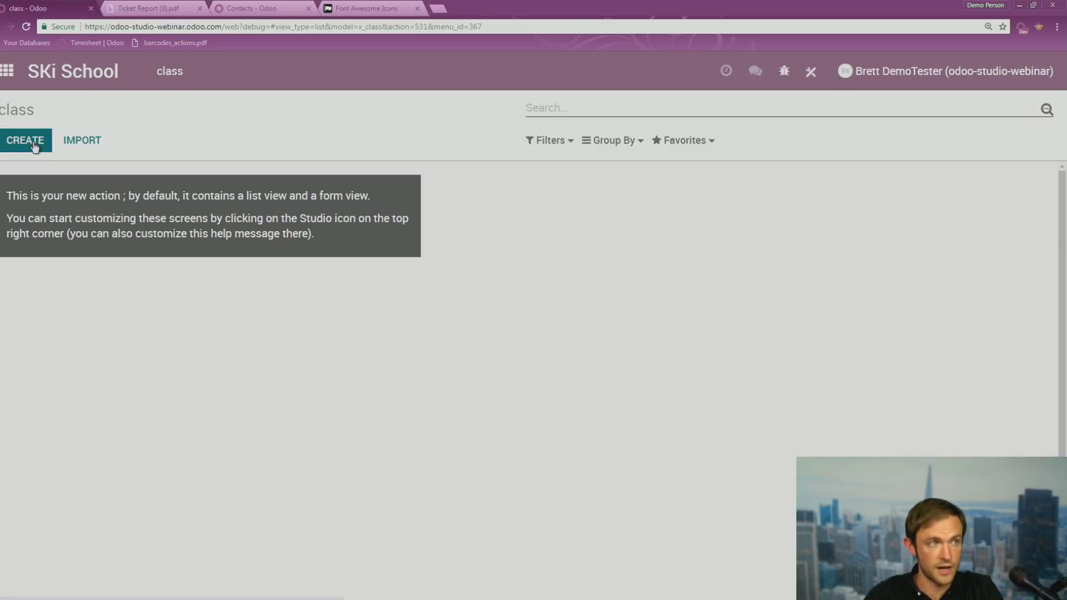
Start a new class record and, in Studio, add a Date field below New Page, then undo it
{"action": "left_click", "coordinate": [25, 140]}
{"action": "left_click", "coordinate": [811, 71]}
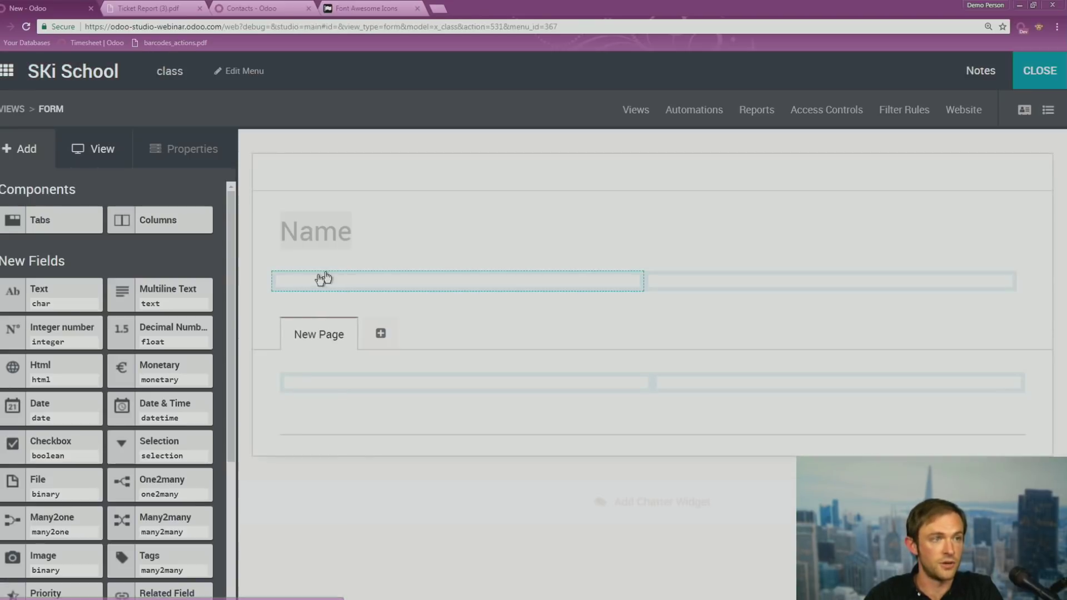
{"action": "left_click_drag", "start_coordinate": [78, 403], "coordinate": [334, 312]}
{"action": "left_click_drag", "start_coordinate": [75, 417], "coordinate": [367, 409]}
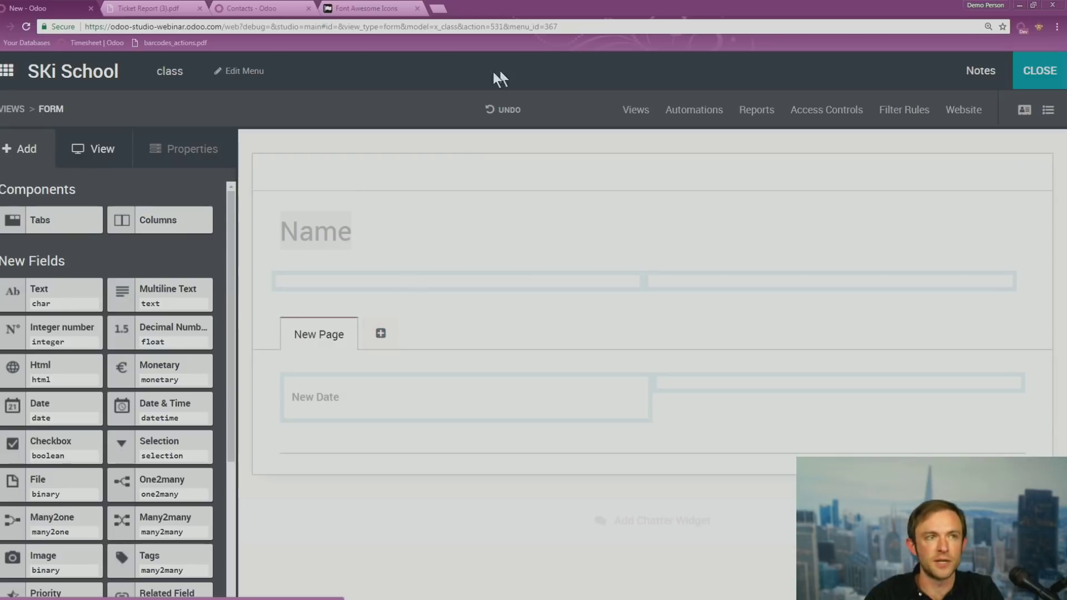
{"action": "left_click", "coordinate": [499, 112]}
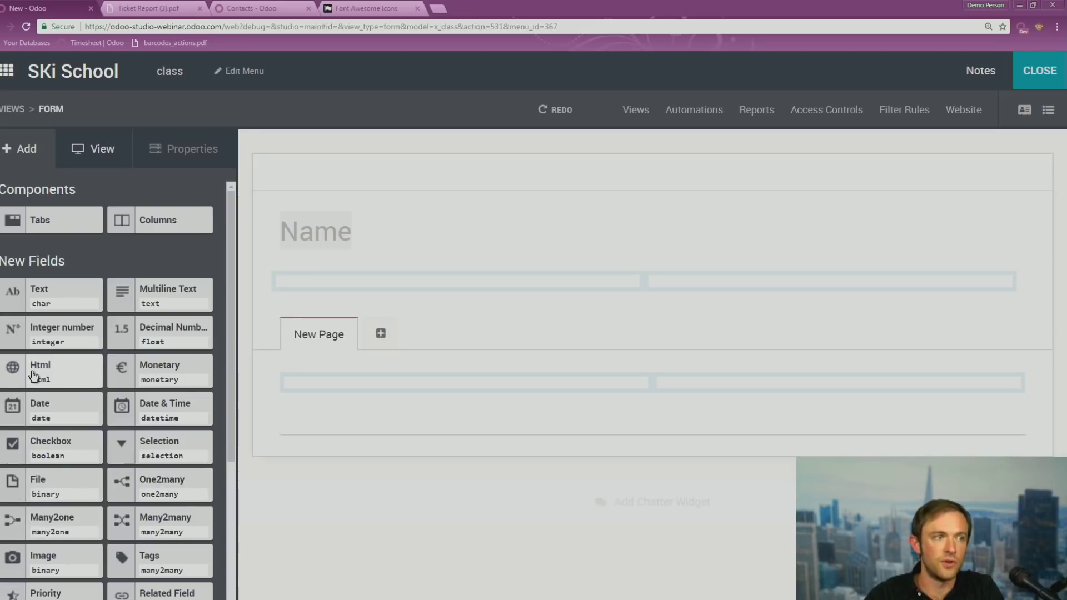
Add the Date field again, remove it from the view with confirmation, and close Studio
{"action": "left_click_drag", "start_coordinate": [47, 421], "coordinate": [329, 405]}
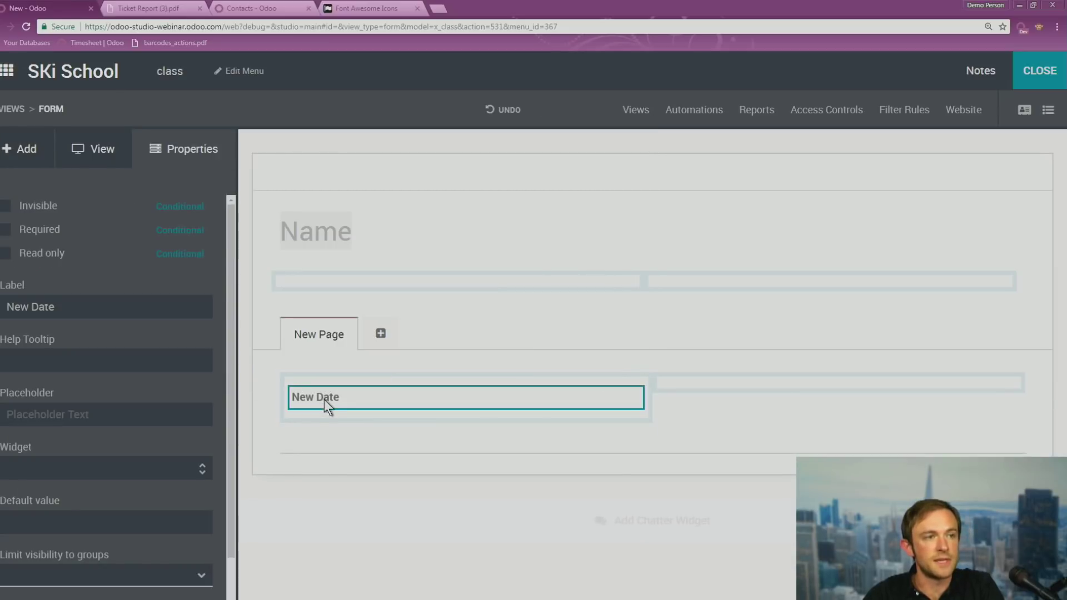
{"action": "scroll", "coordinate": [198, 378], "scroll_direction": "down", "scroll_amount": 2}
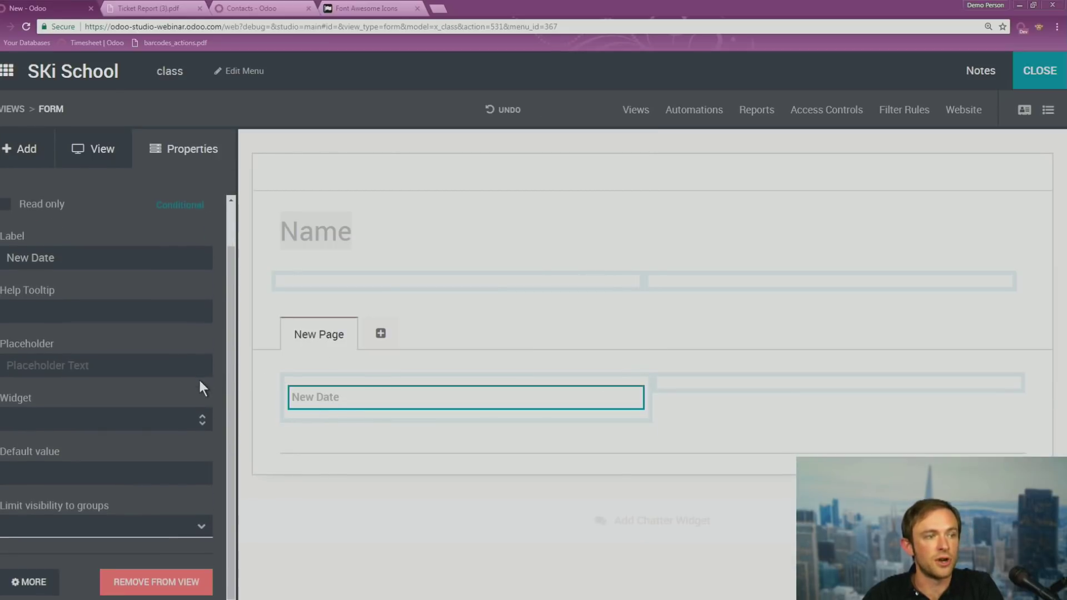
{"action": "left_click", "coordinate": [165, 588]}
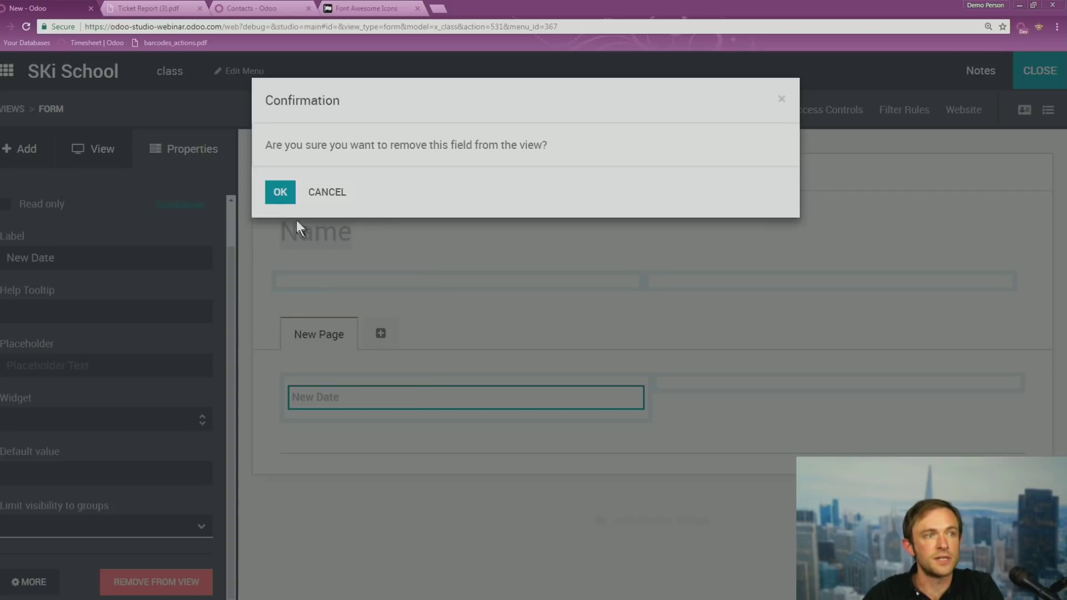
{"action": "left_click", "coordinate": [280, 193]}
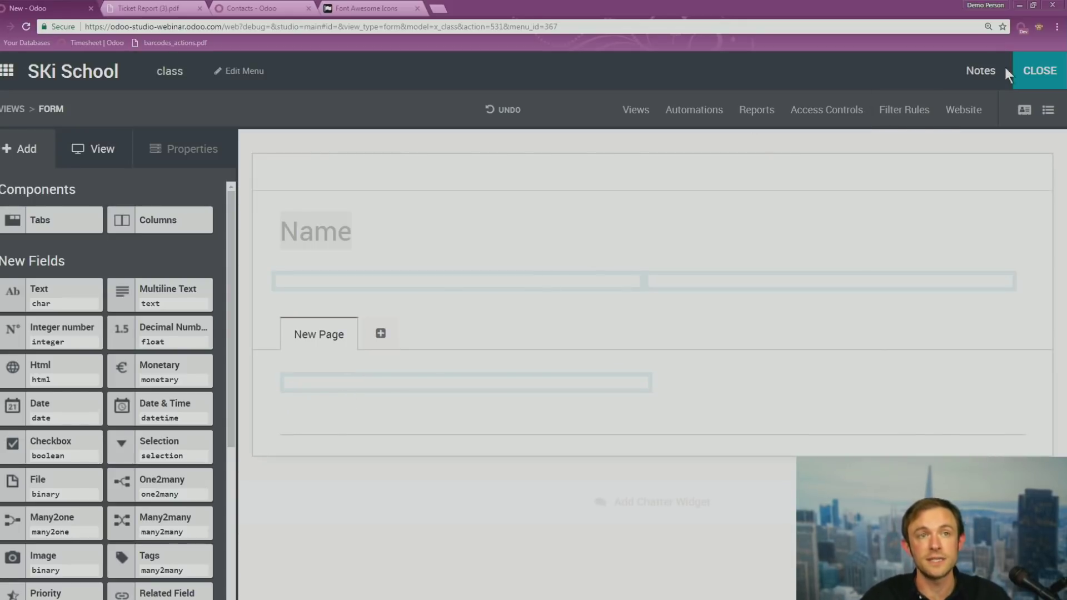
{"action": "left_click", "coordinate": [1041, 71]}
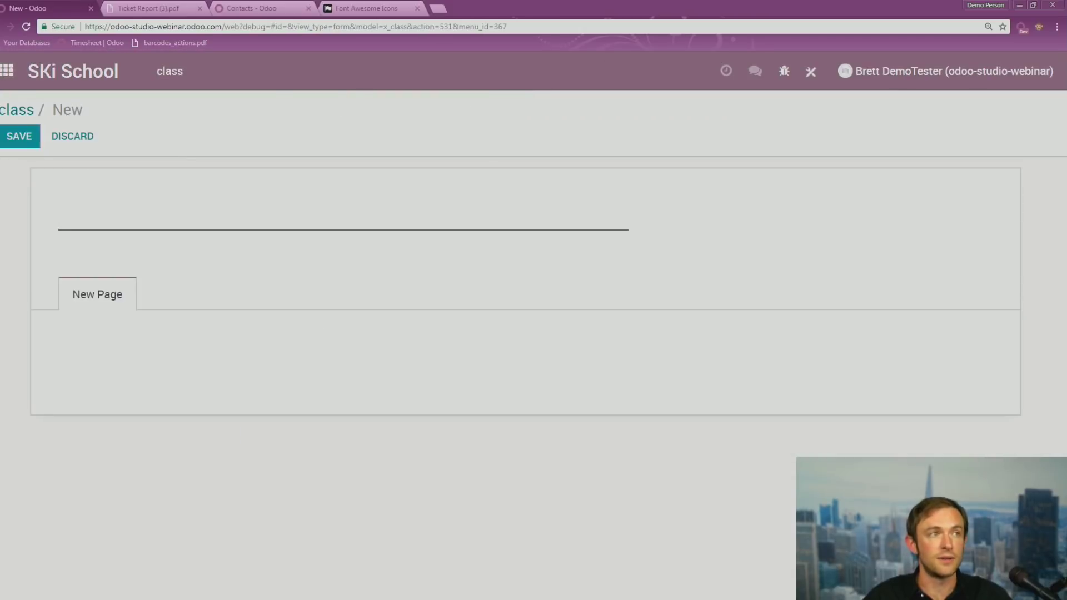
Open the database field list under Settings > Technical > Fields
{"action": "left_click", "coordinate": [4, 76]}
{"action": "scroll", "coordinate": [811, 407], "scroll_direction": "down", "scroll_amount": 3}
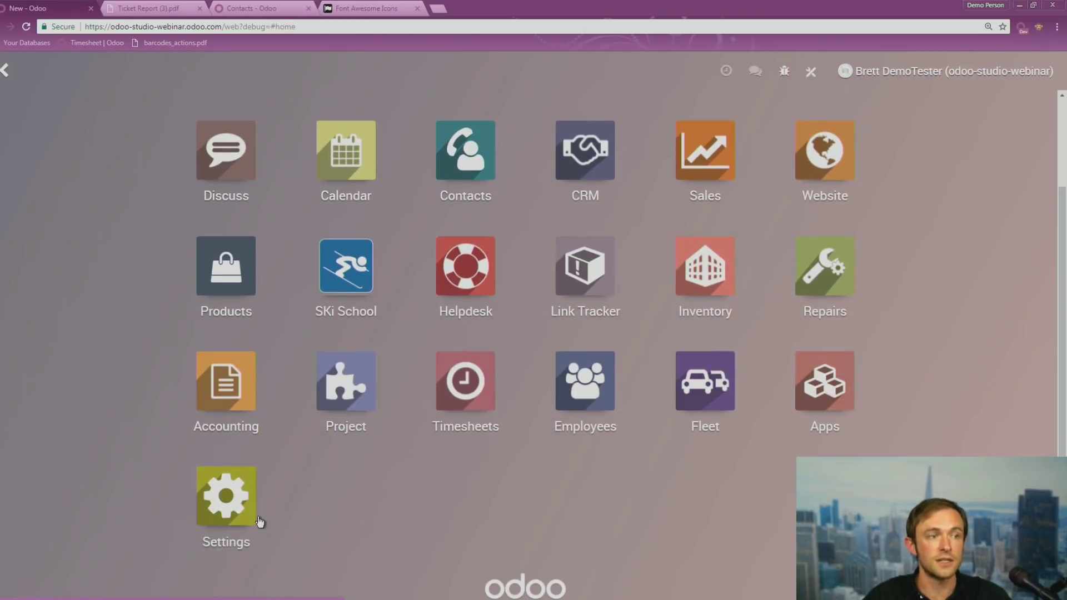
{"action": "left_click", "coordinate": [225, 495]}
{"action": "left_click", "coordinate": [520, 71]}
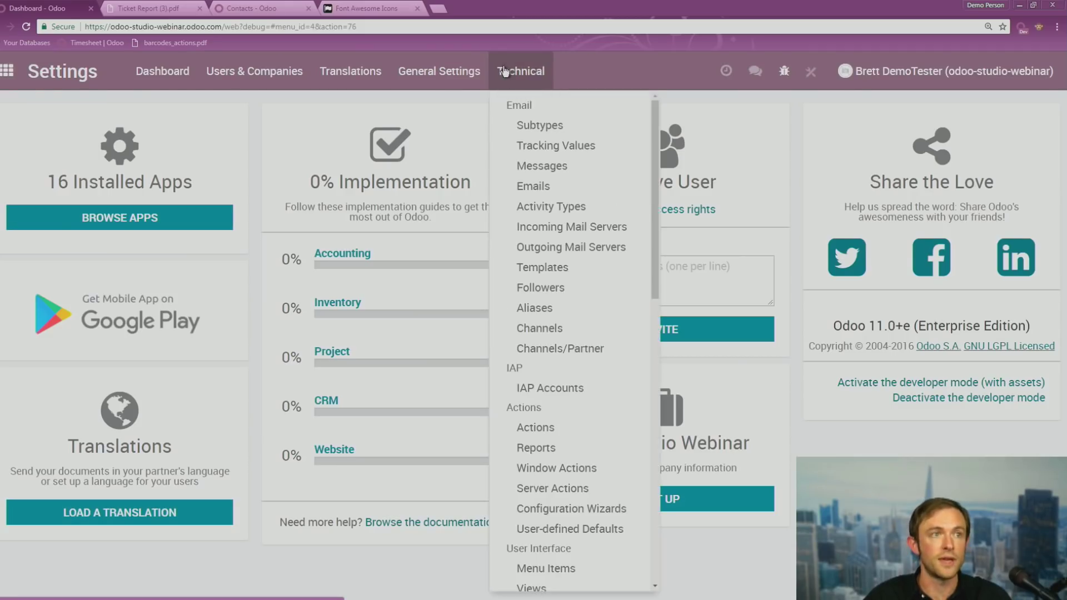
{"action": "scroll", "coordinate": [549, 406], "scroll_direction": "down", "scroll_amount": 5}
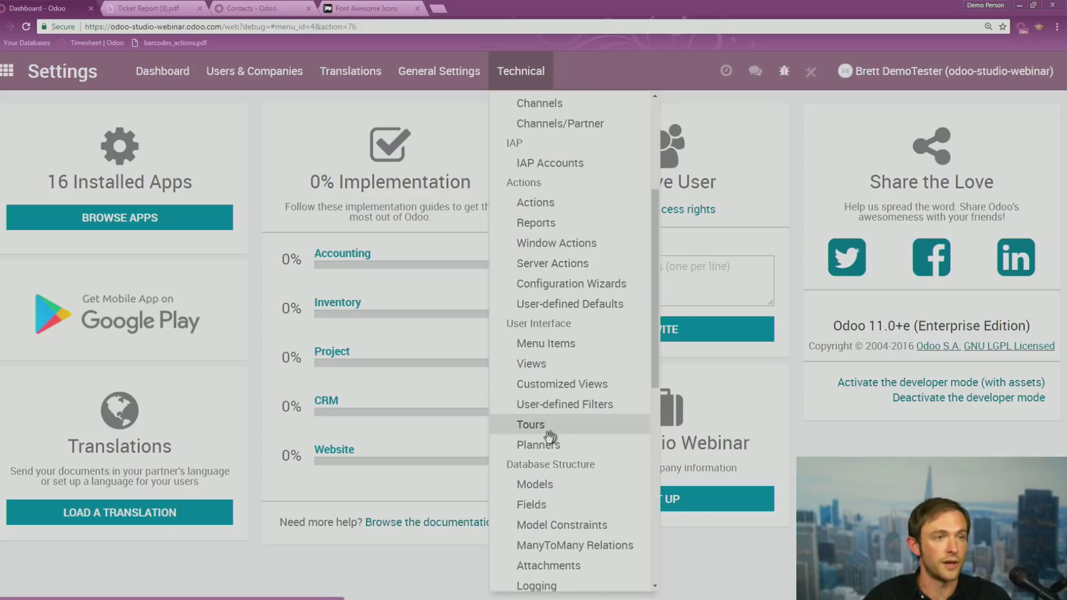
{"action": "left_click", "coordinate": [531, 504]}
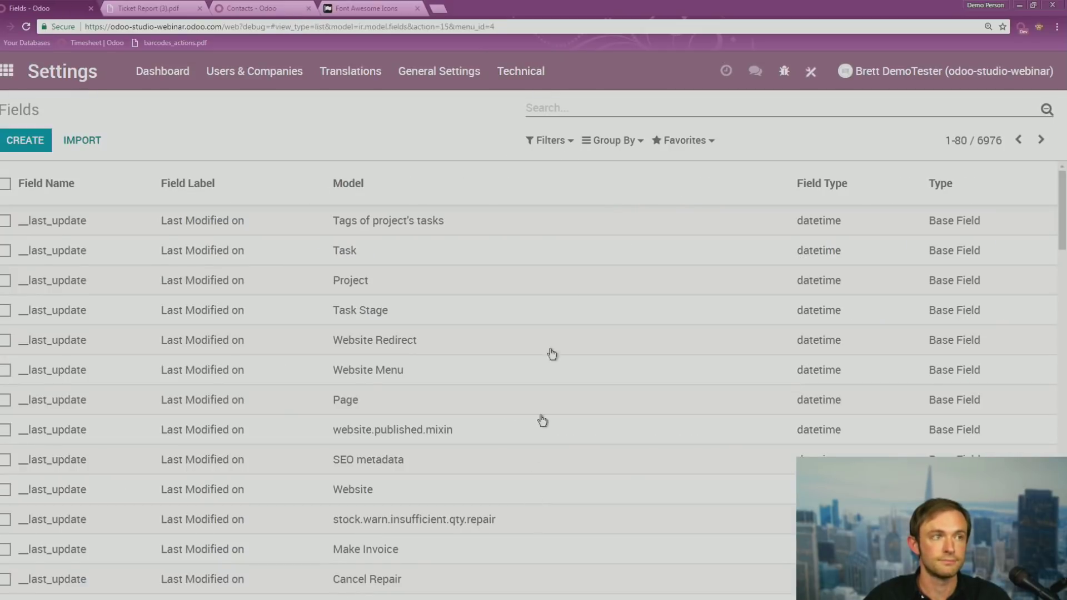
Filter the fields by 'studio' and scroll through the 16 matching fields
{"action": "type", "text": "studio"}
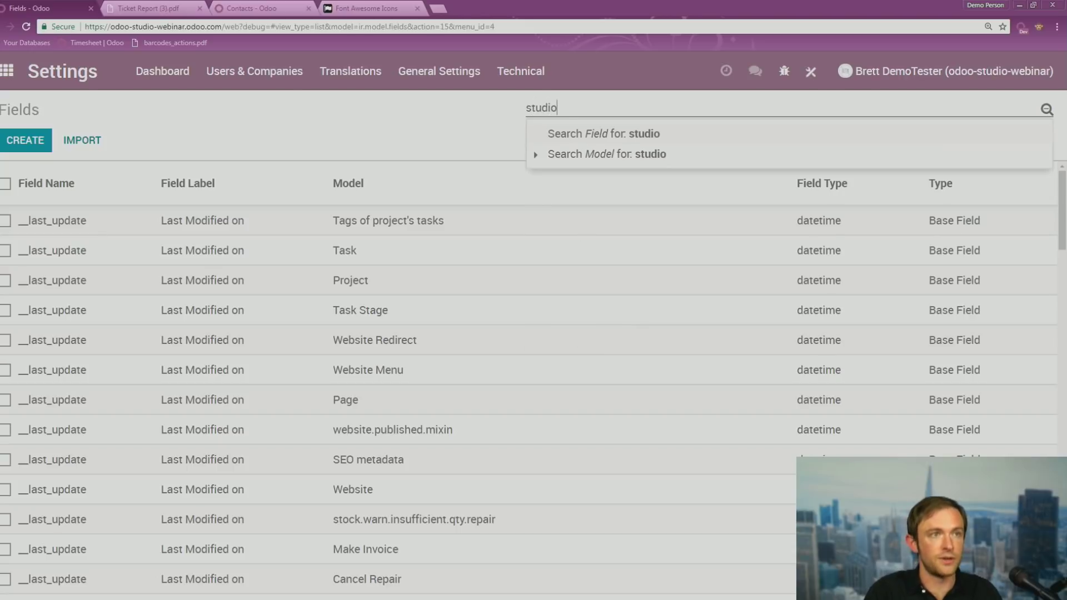
{"action": "key", "text": "Return"}
{"action": "scroll", "coordinate": [201, 279], "scroll_direction": "down", "scroll_amount": 1}
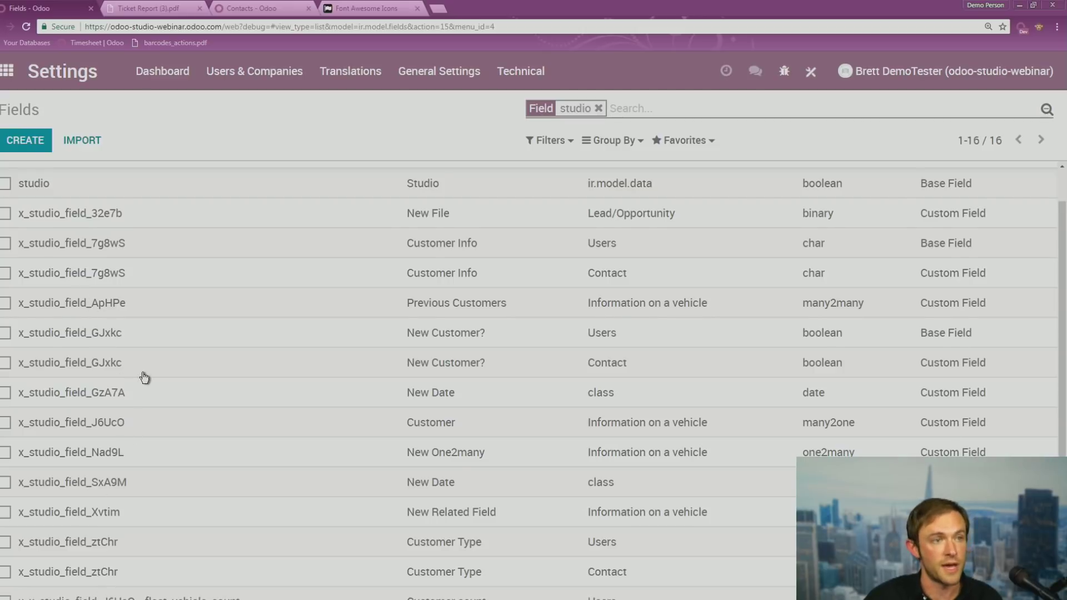
{"action": "scroll", "coordinate": [469, 199], "scroll_direction": "up", "scroll_amount": 1}
{"action": "scroll", "coordinate": [417, 453], "scroll_direction": "down", "scroll_amount": 2}
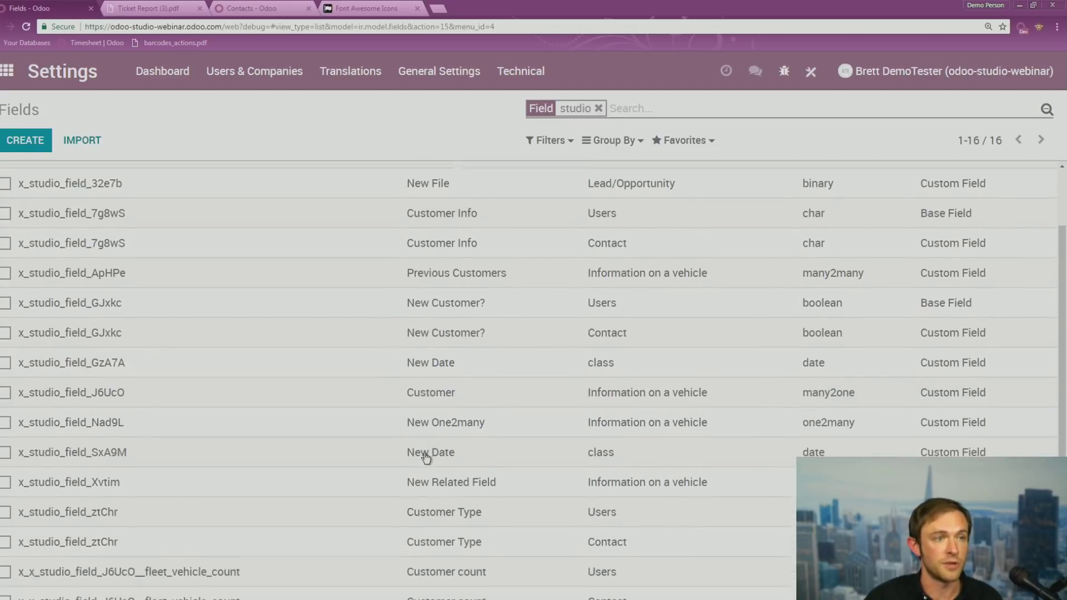
{"action": "scroll", "coordinate": [557, 317], "scroll_direction": "up", "scroll_amount": 2}
{"action": "scroll", "coordinate": [543, 393], "scroll_direction": "down", "scroll_amount": 2}
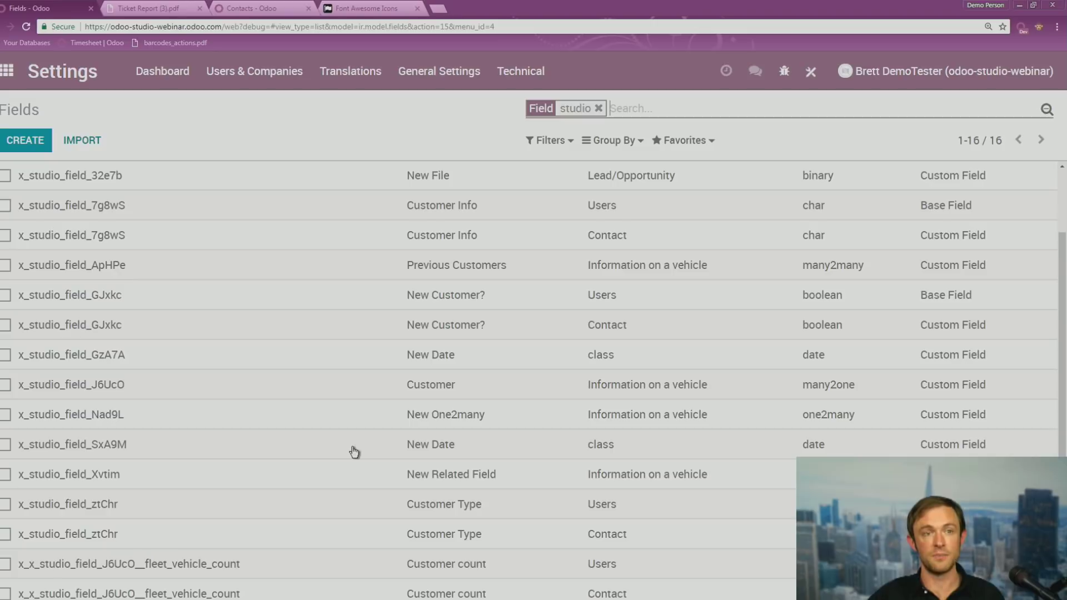
{"action": "left_click", "coordinate": [5, 359]}
{"action": "left_click", "coordinate": [490, 137]}
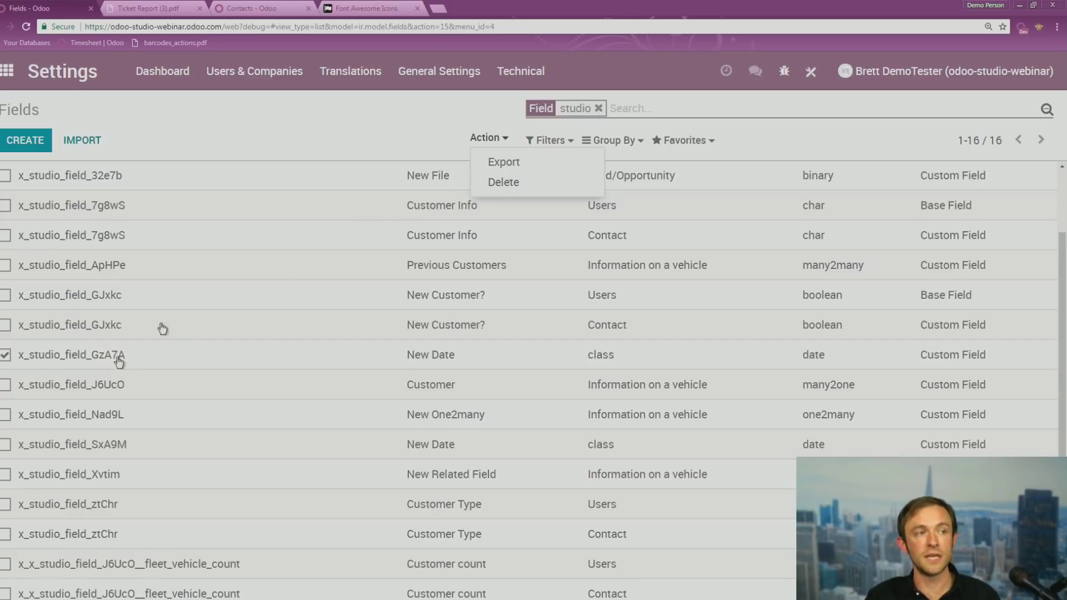
{"action": "left_click", "coordinate": [348, 135]}
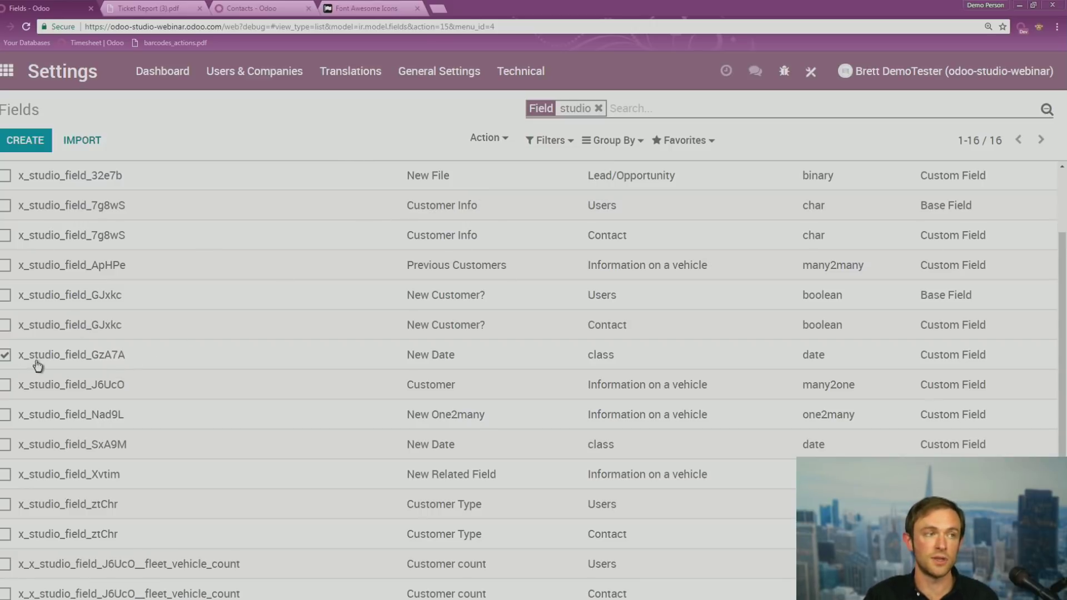
{"action": "left_click", "coordinate": [6, 355]}
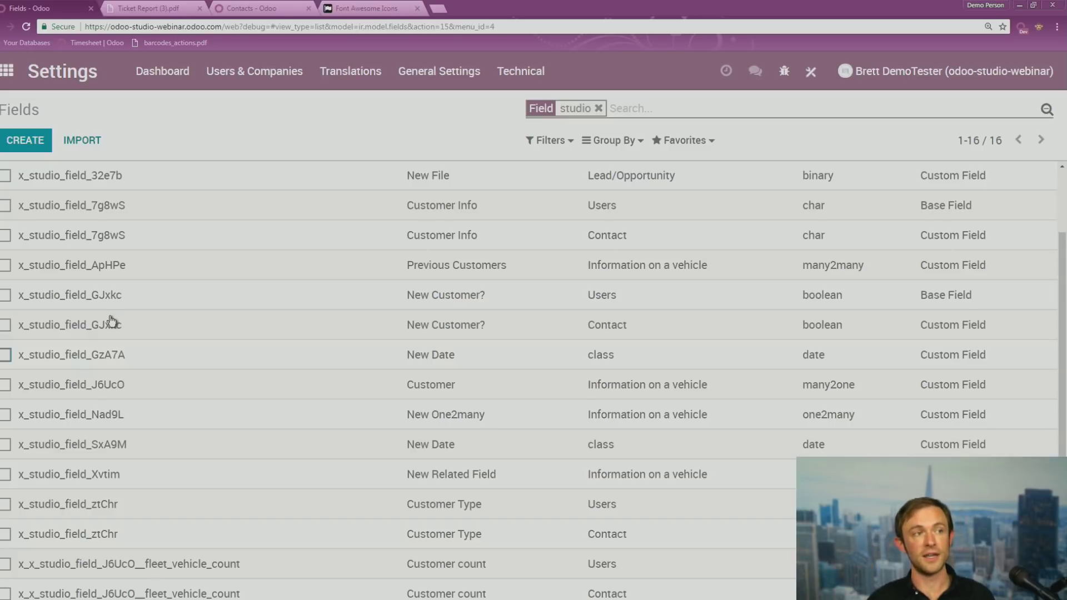
{"action": "scroll", "coordinate": [143, 269], "scroll_direction": "up", "scroll_amount": 2}
Scroll down the studio Fields list and back up to the top
{"action": "scroll", "coordinate": [144, 275], "scroll_direction": "down", "scroll_amount": 2}
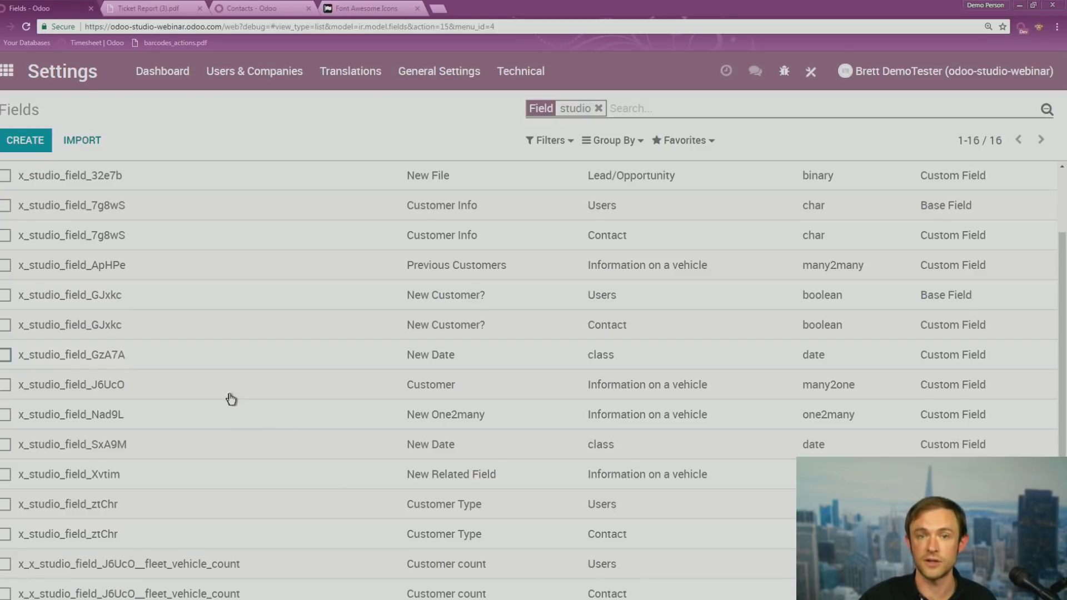
{"action": "scroll", "coordinate": [124, 210], "scroll_direction": "up", "scroll_amount": 2}
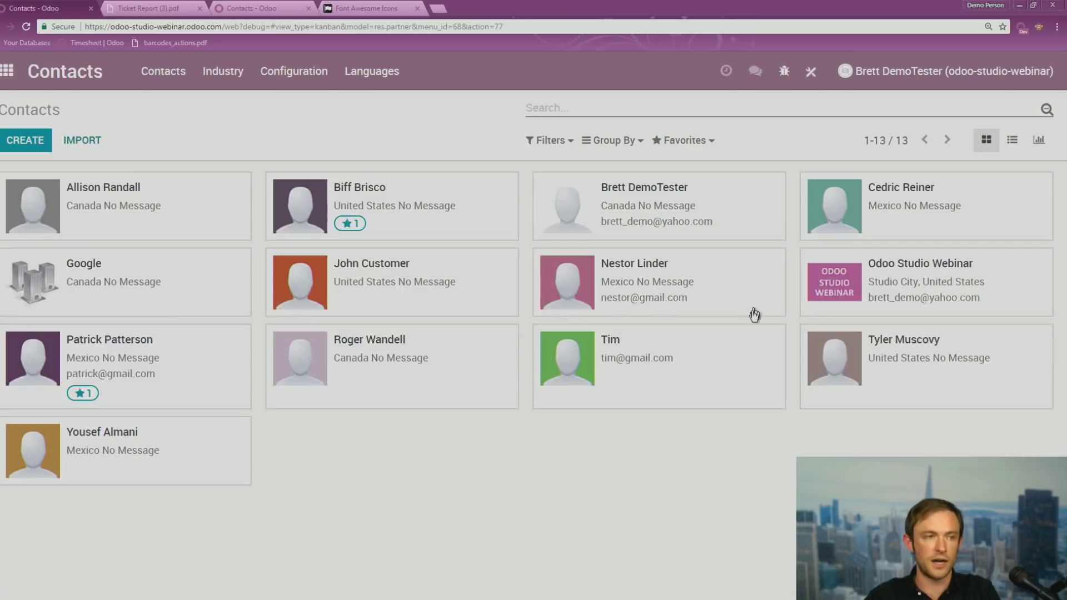
Open the contact's form in Studio and add a New Text field below Language
{"action": "left_click", "coordinate": [479, 229]}
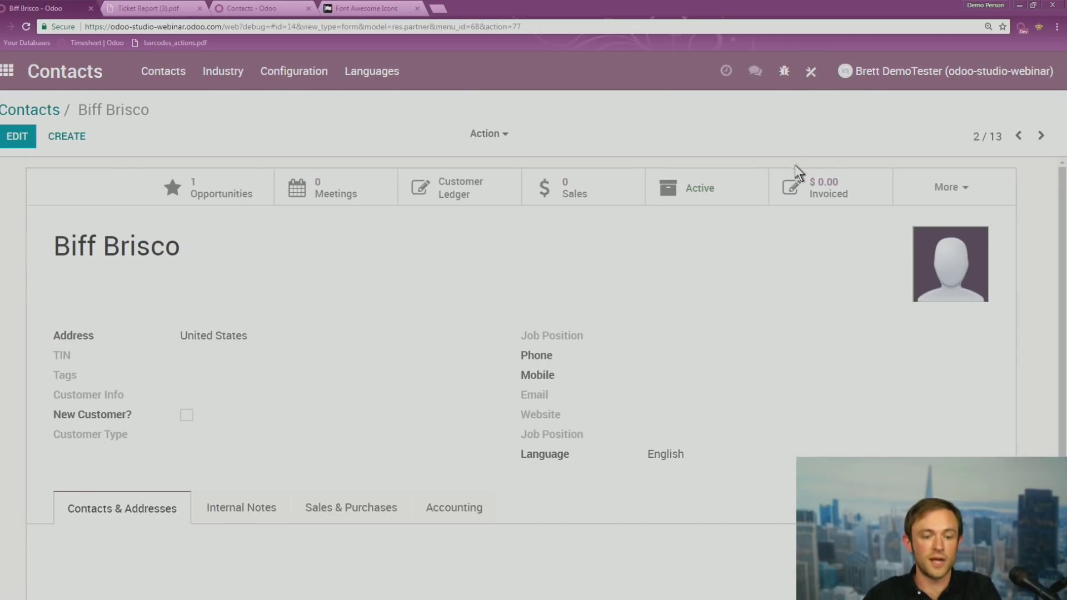
{"action": "left_click", "coordinate": [811, 77]}
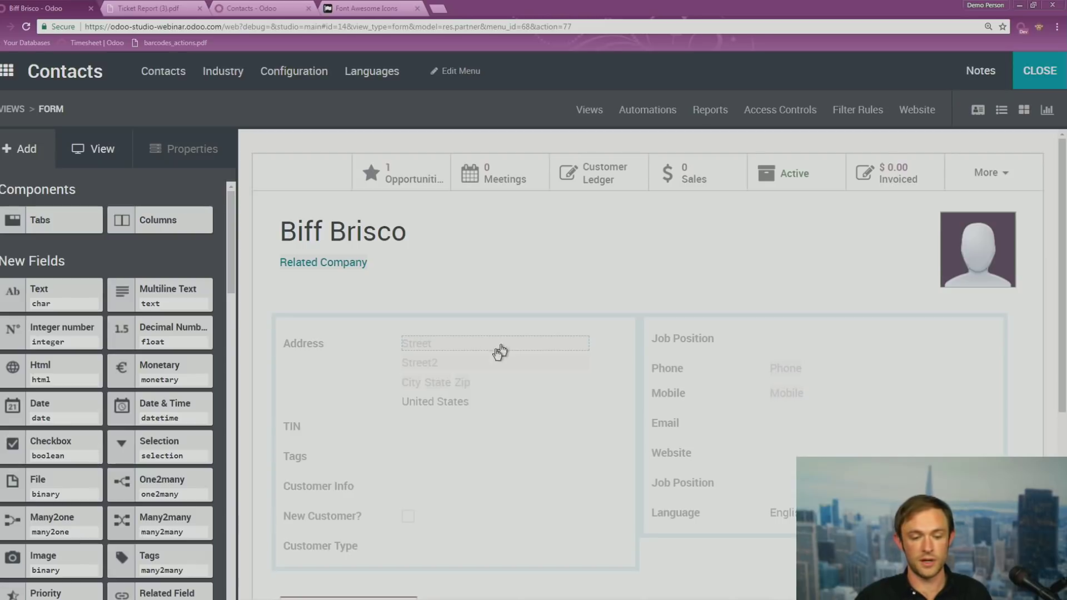
{"action": "scroll", "coordinate": [101, 422], "scroll_direction": "down", "scroll_amount": 1}
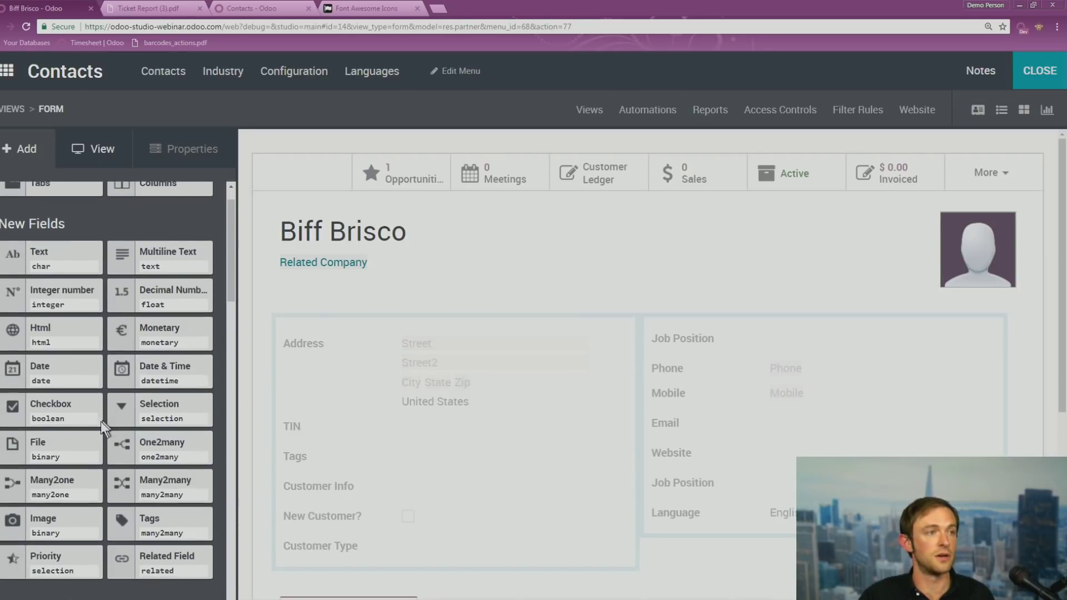
{"action": "scroll", "coordinate": [93, 428], "scroll_direction": "up", "scroll_amount": 1}
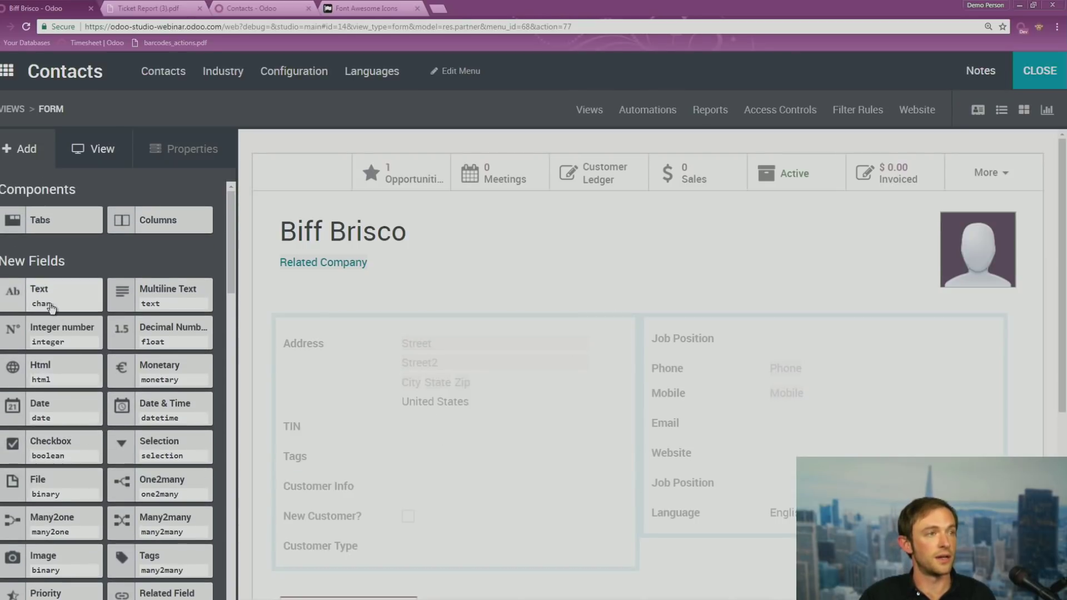
{"action": "left_click_drag", "start_coordinate": [48, 300], "coordinate": [699, 556]}
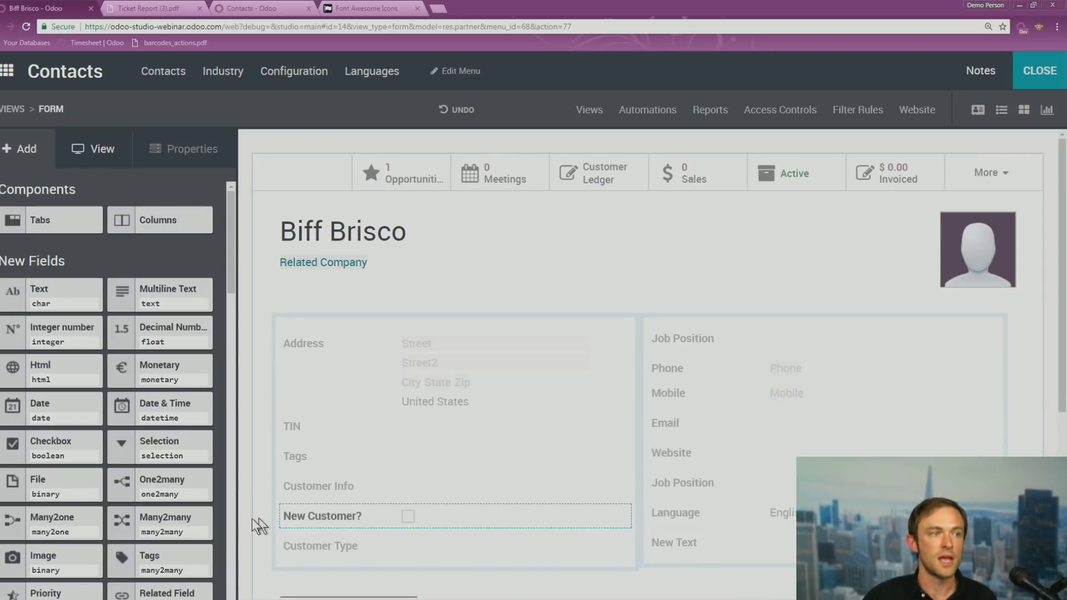
{"action": "scroll", "coordinate": [95, 499], "scroll_direction": "down", "scroll_amount": 1}
{"action": "scroll", "coordinate": [94, 499], "scroll_direction": "down", "scroll_amount": 1}
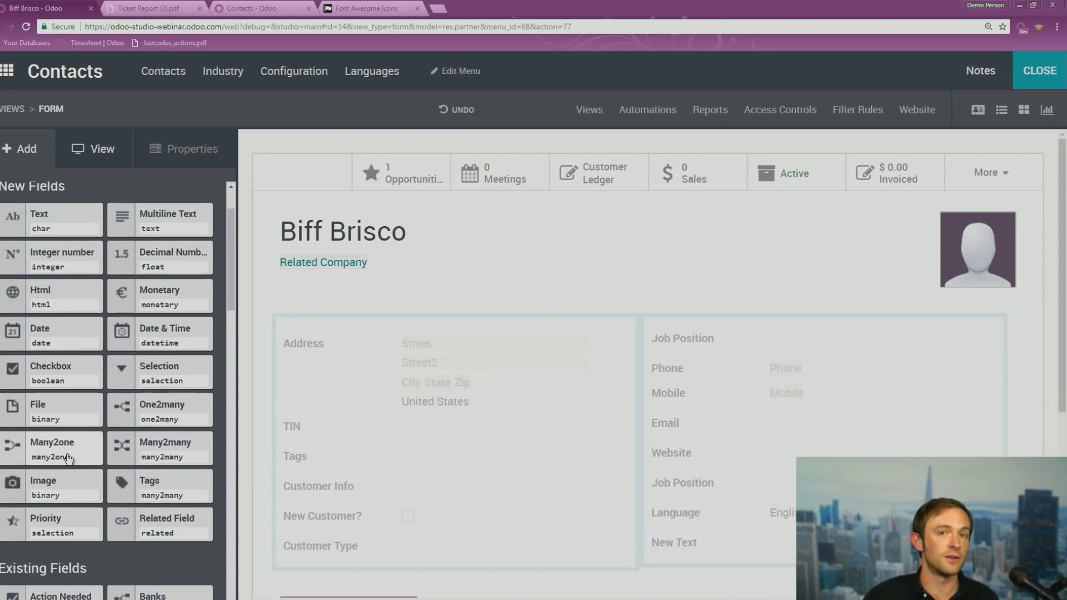
{"action": "left_click_drag", "start_coordinate": [68, 458], "coordinate": [724, 588]}
{"action": "left_click", "coordinate": [487, 183]}
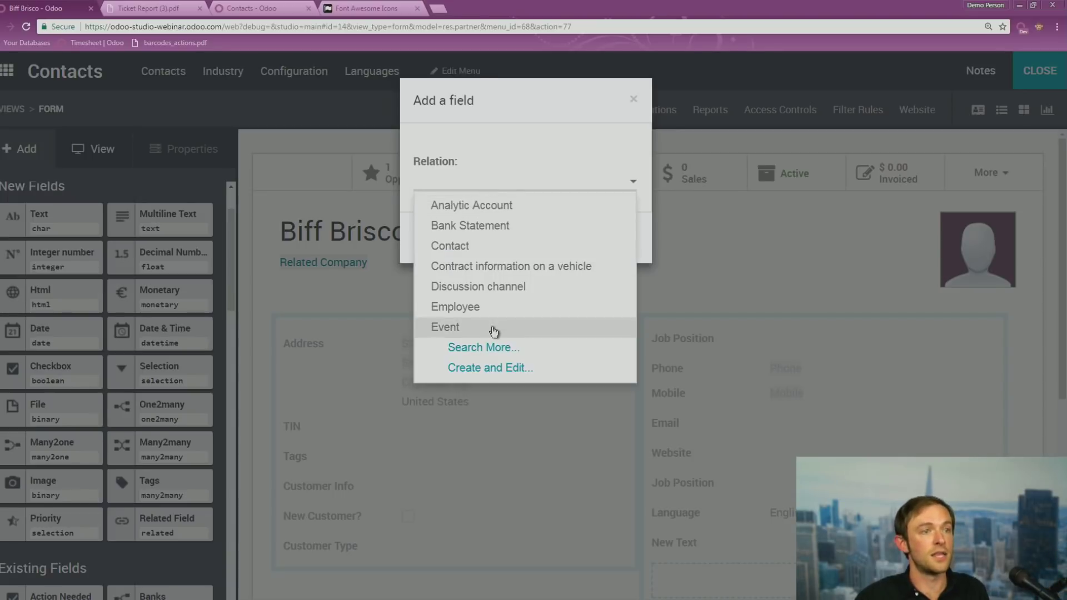
{"action": "left_click", "coordinate": [495, 374]}
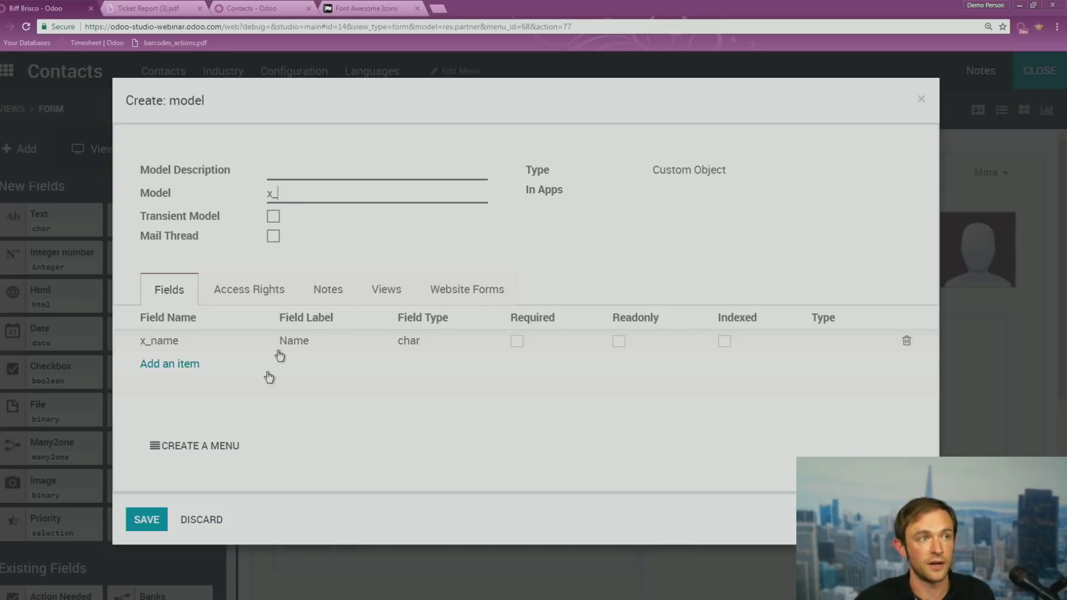
{"action": "left_click", "coordinate": [216, 521]}
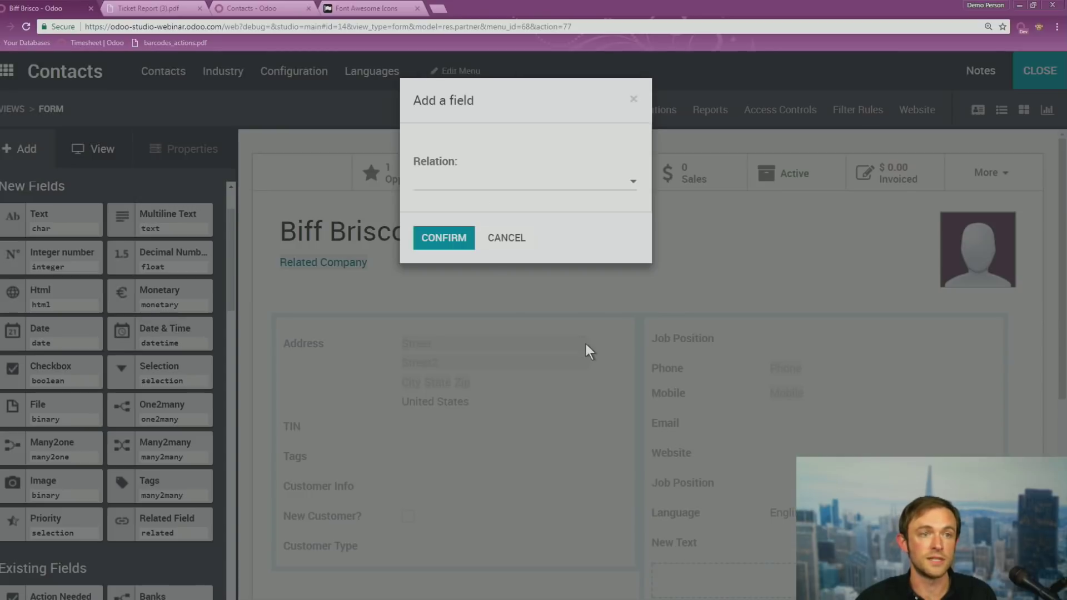
{"action": "left_click", "coordinate": [506, 240]}
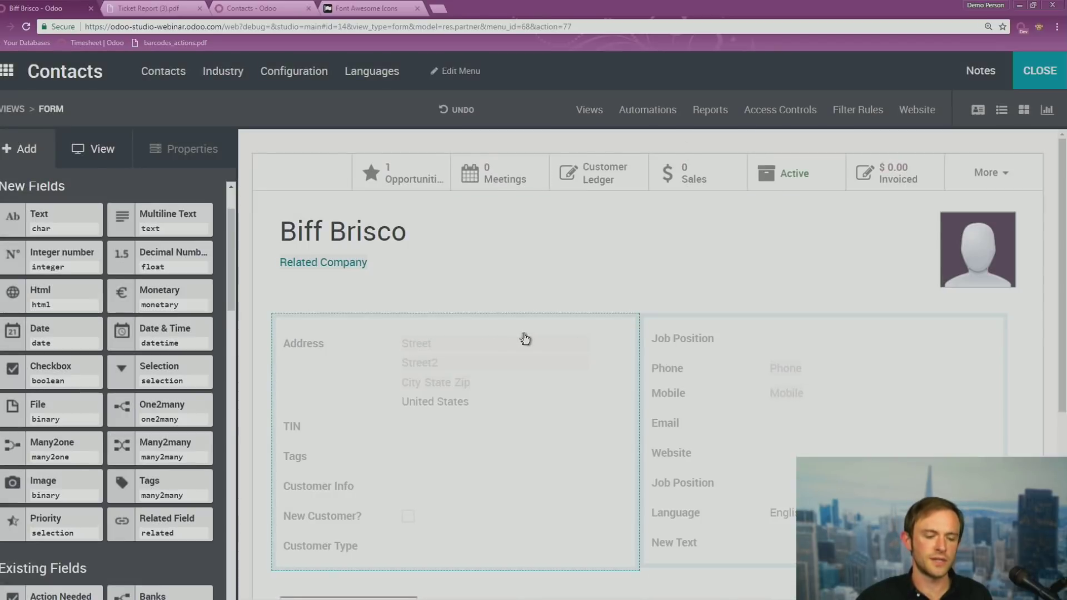